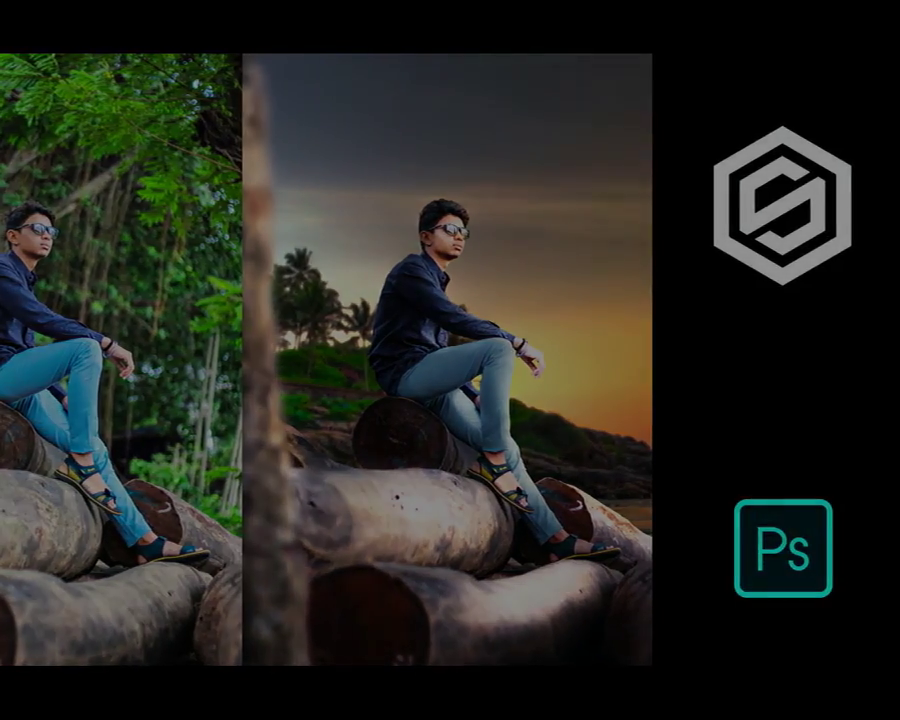
Bring back the Photoshop window with the man-on-logs photo and zoom in.
{"action": "left_click", "coordinate": [313, 313]}
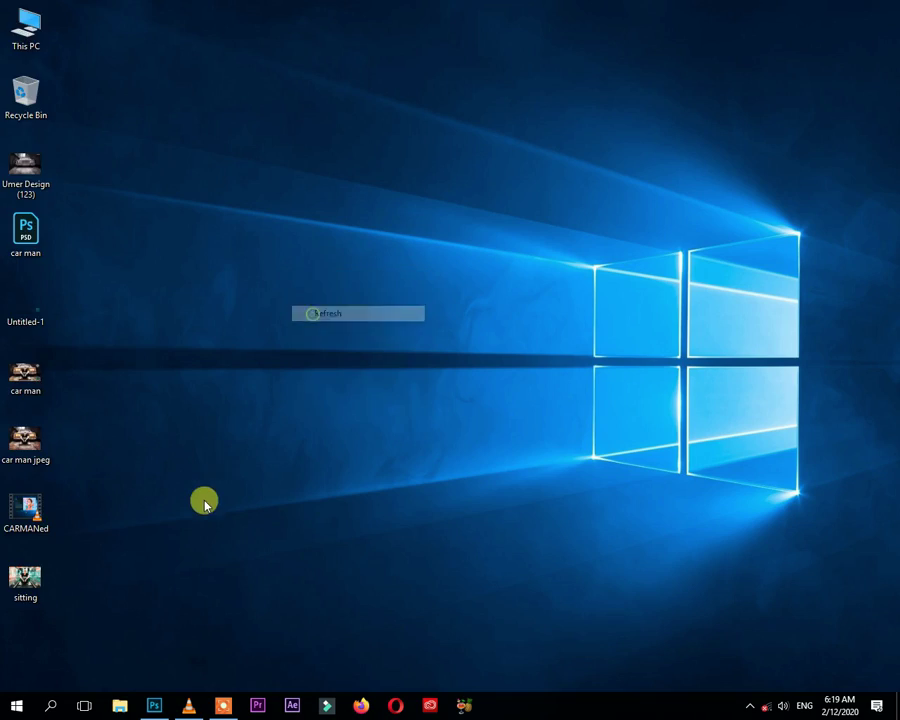
{"action": "left_click", "coordinate": [155, 704]}
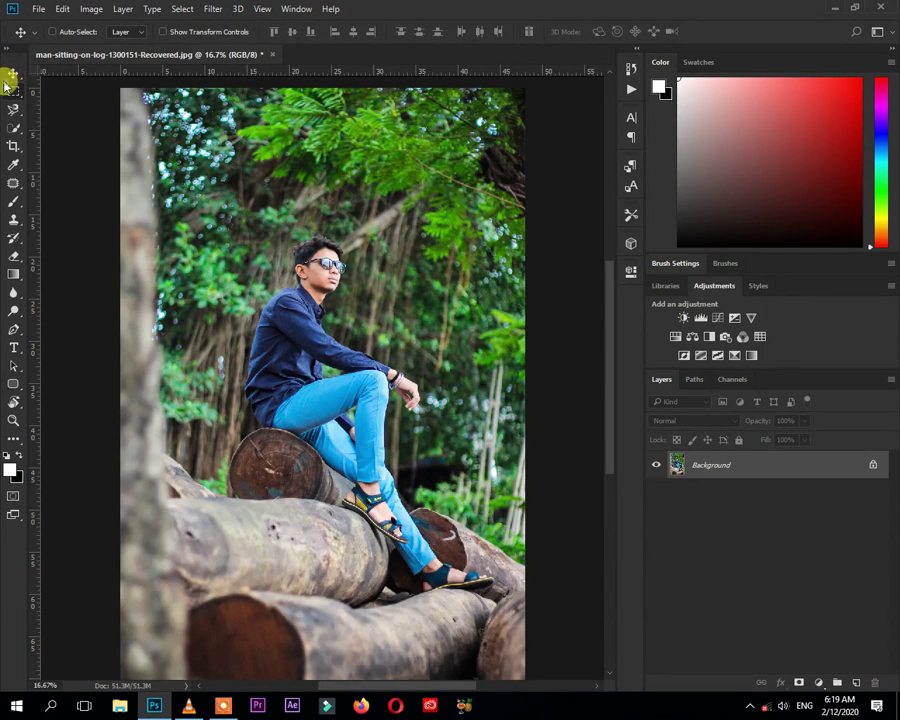
{"action": "scroll", "coordinate": [408, 424], "scroll_direction": "up", "scroll_amount": 1}
{"action": "scroll", "coordinate": [411, 430], "scroll_direction": "up", "scroll_amount": 1}
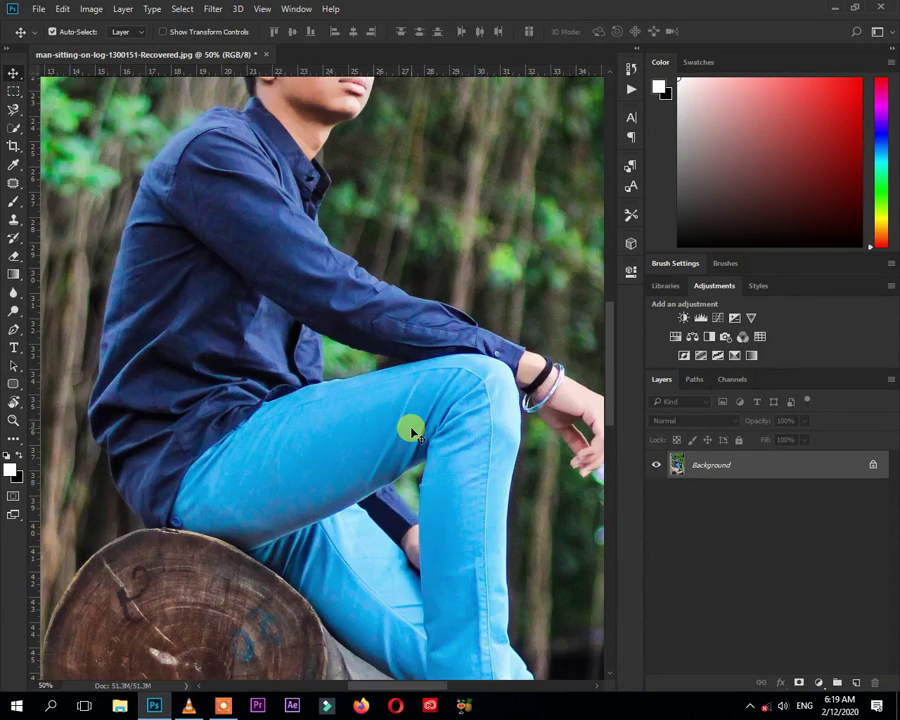
{"action": "scroll", "coordinate": [411, 430], "scroll_direction": "up", "scroll_amount": 1}
Frame the shirt's left edge at 200% and switch to the Pen tool.
{"action": "scroll", "coordinate": [325, 381], "scroll_direction": "down", "scroll_amount": 2}
{"action": "scroll", "coordinate": [295, 341], "scroll_direction": "down", "scroll_amount": 2}
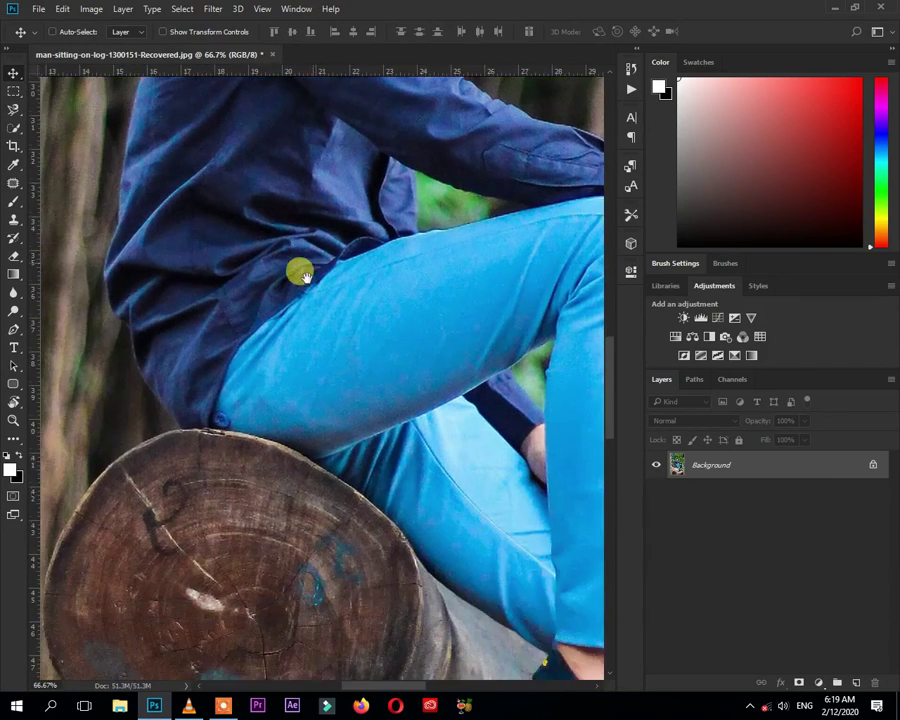
{"action": "scroll", "coordinate": [300, 330], "scroll_direction": "left", "scroll_amount": 2}
{"action": "scroll", "coordinate": [304, 390], "scroll_direction": "up", "scroll_amount": 2}
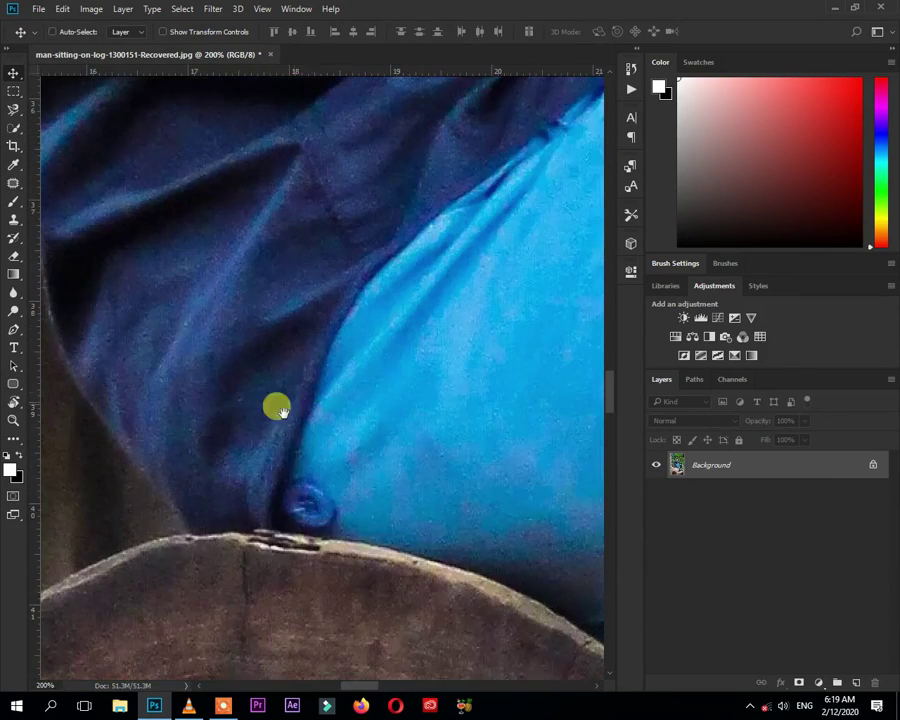
{"action": "left_click_drag", "start_coordinate": [280, 410], "coordinate": [347, 459]}
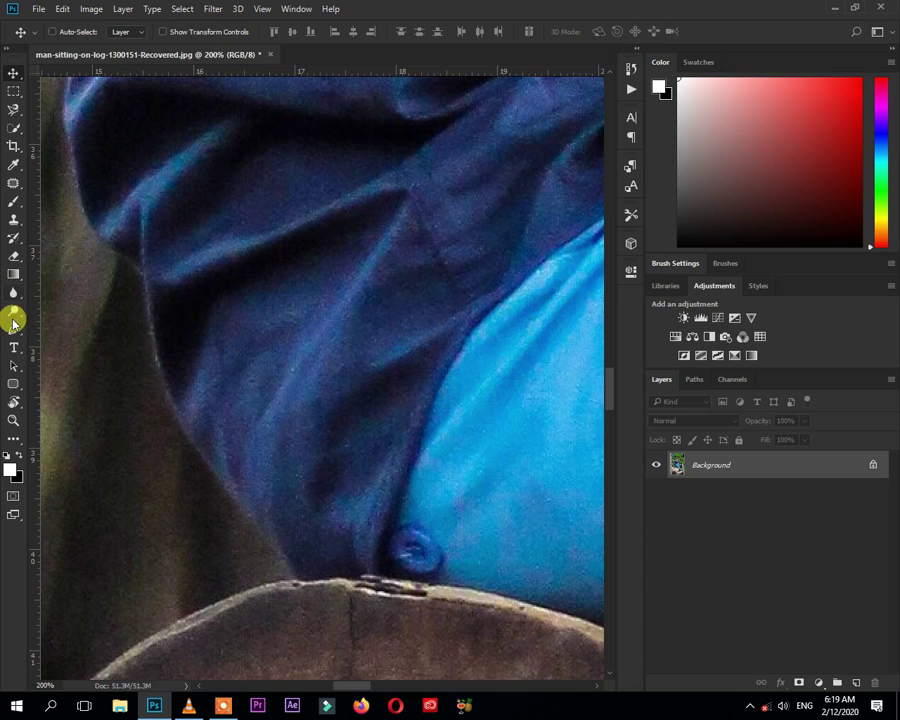
{"action": "left_click", "coordinate": [13, 325]}
Start the path at the shirt's left edge and trace the shoulder and neck toward the ear.
{"action": "left_click", "coordinate": [300, 584]}
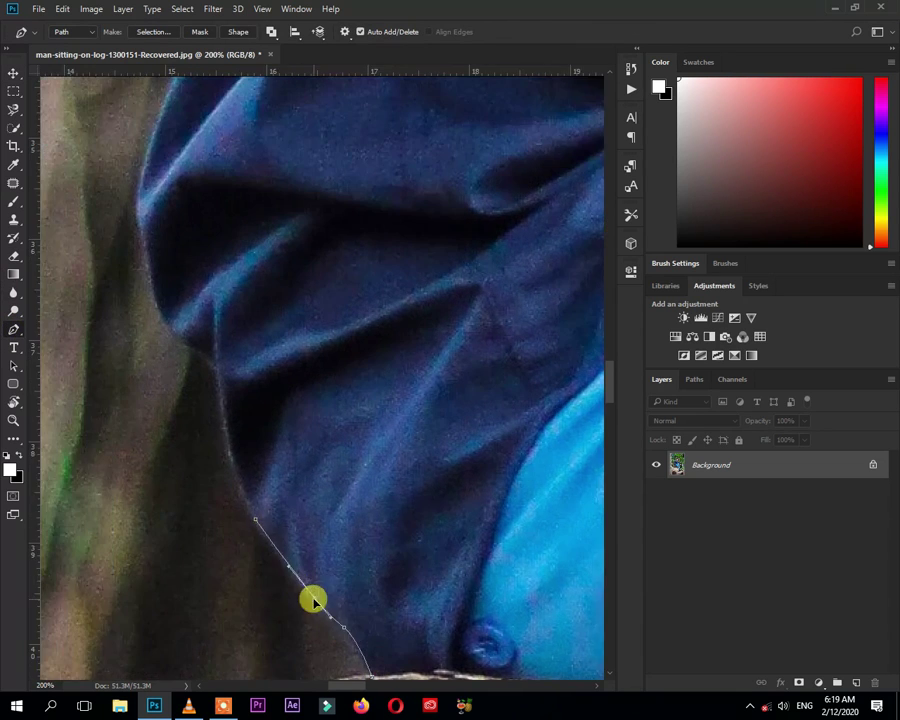
{"action": "left_click", "coordinate": [309, 547]}
{"action": "mouse_move", "coordinate": [260, 488]}
{"action": "left_mouse_down"}
{"action": "mouse_move", "coordinate": [283, 437]}
{"action": "mouse_move", "coordinate": [270, 286]}
{"action": "mouse_move", "coordinate": [282, 428]}
{"action": "mouse_move", "coordinate": [258, 462]}
{"action": "mouse_move", "coordinate": [285, 457]}
{"action": "left_mouse_up"}
{"action": "scroll", "coordinate": [288, 456], "scroll_direction": "up", "scroll_amount": 3}
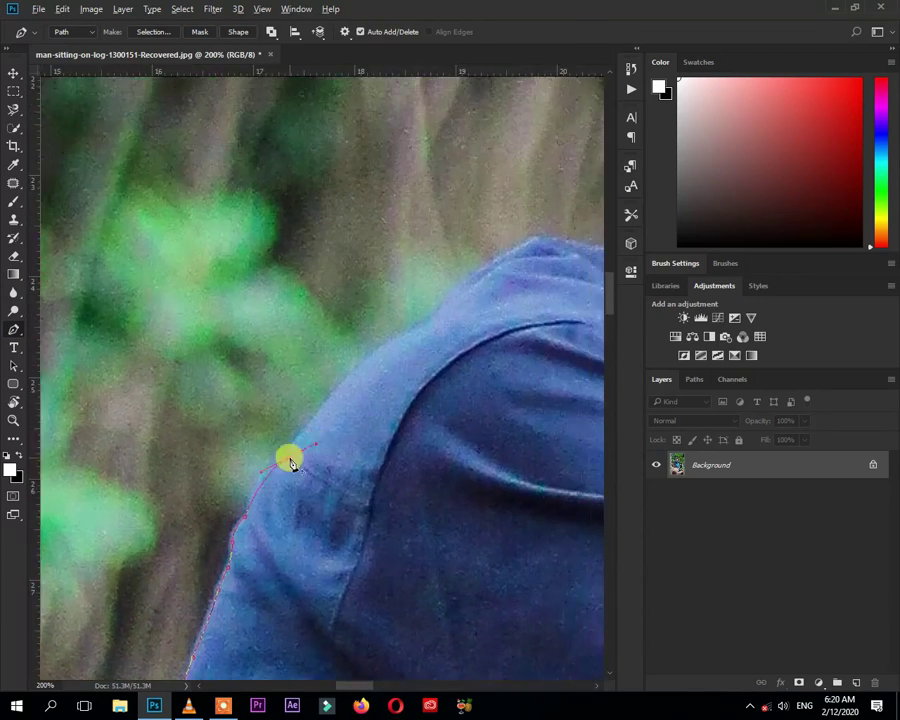
{"action": "scroll", "coordinate": [394, 396], "scroll_direction": "right", "scroll_amount": 5}
{"action": "left_click", "coordinate": [394, 396]}
{"action": "scroll", "coordinate": [266, 526], "scroll_direction": "up", "scroll_amount": 3}
{"action": "left_click", "coordinate": [282, 488]}
{"action": "left_click", "coordinate": [253, 390]}
{"action": "scroll", "coordinate": [253, 390], "scroll_direction": "up", "scroll_amount": 5}
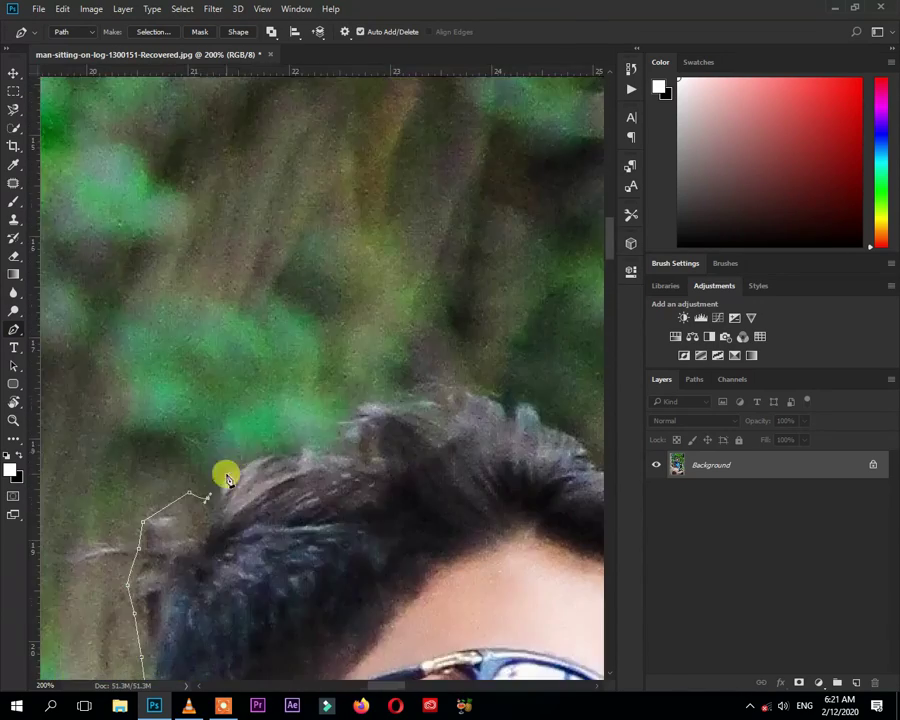
{"action": "scroll", "coordinate": [225, 472], "scroll_direction": "right", "scroll_amount": 4}
Trace the path along the hair outline, over the top of the head and past the sunglasses.
{"action": "left_click", "coordinate": [322, 452]}
{"action": "scroll", "coordinate": [322, 452], "scroll_direction": "down", "scroll_amount": 3}
{"action": "left_click", "coordinate": [260, 516]}
{"action": "scroll", "coordinate": [260, 516], "scroll_direction": "down", "scroll_amount": 3}
{"action": "left_click", "coordinate": [237, 568]}
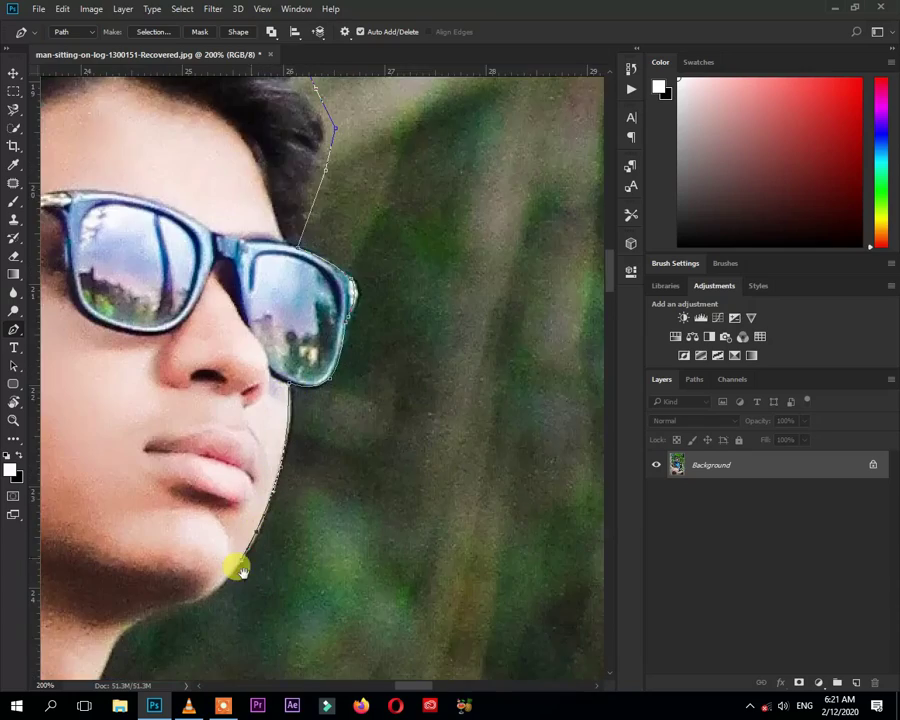
{"action": "scroll", "coordinate": [237, 568], "scroll_direction": "down", "scroll_amount": 3}
{"action": "scroll", "coordinate": [187, 537], "scroll_direction": "down", "scroll_amount": 3}
Continue the path down the jaw and neck, along the collar, shoulder and sleeve edge.
{"action": "left_click", "coordinate": [195, 412]}
{"action": "scroll", "coordinate": [195, 412], "scroll_direction": "down", "scroll_amount": 3}
{"action": "left_click", "coordinate": [262, 399]}
{"action": "scroll", "coordinate": [262, 399], "scroll_direction": "down", "scroll_amount": 3}
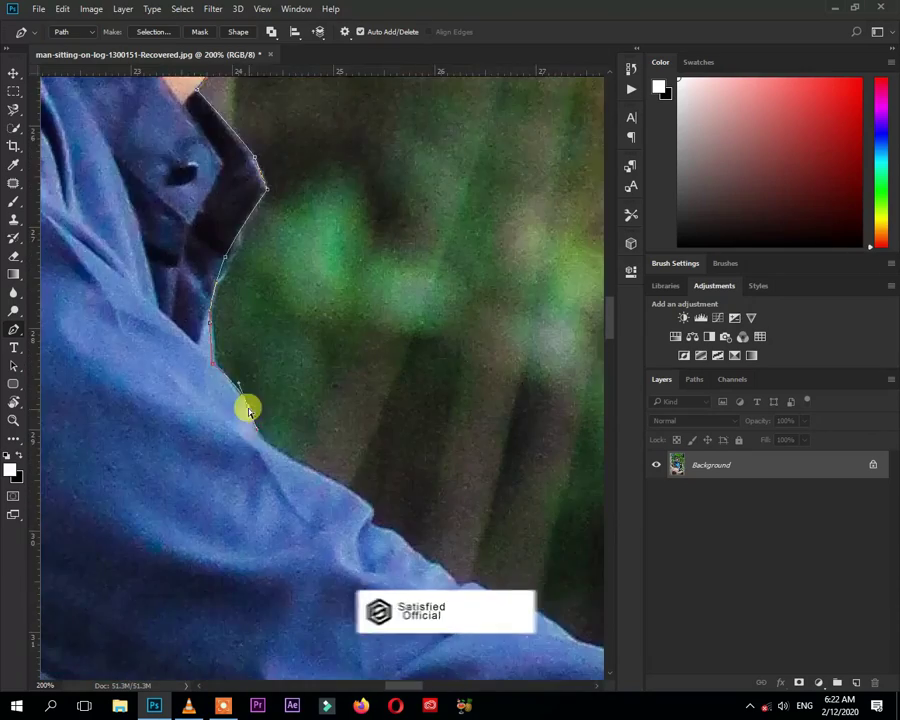
{"action": "left_click", "coordinate": [246, 406]}
{"action": "scroll", "coordinate": [246, 422], "scroll_direction": "down", "scroll_amount": 3}
{"action": "left_click", "coordinate": [352, 482]}
{"action": "scroll", "coordinate": [352, 482], "scroll_direction": "down", "scroll_amount": 3}
{"action": "left_click", "coordinate": [333, 447]}
Trace the path along the sleeve to the cuff, around the wrist and down the fingers.
{"action": "scroll", "coordinate": [318, 442], "scroll_direction": "right", "scroll_amount": 3}
{"action": "left_click", "coordinate": [476, 526]}
{"action": "scroll", "coordinate": [476, 526], "scroll_direction": "right", "scroll_amount": 3}
{"action": "left_click", "coordinate": [336, 426]}
{"action": "scroll", "coordinate": [202, 396], "scroll_direction": "right", "scroll_amount": 3}
{"action": "left_click", "coordinate": [201, 392]}
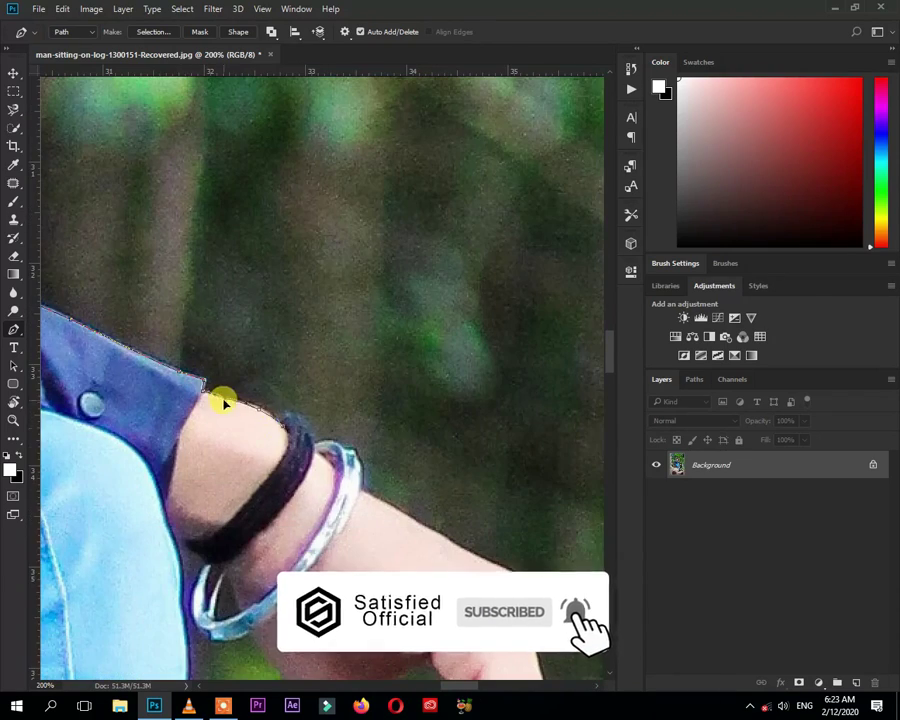
{"action": "scroll", "coordinate": [357, 474], "scroll_direction": "down", "scroll_amount": 3}
{"action": "left_click", "coordinate": [394, 392]}
{"action": "scroll", "coordinate": [394, 392], "scroll_direction": "down", "scroll_amount": 3}
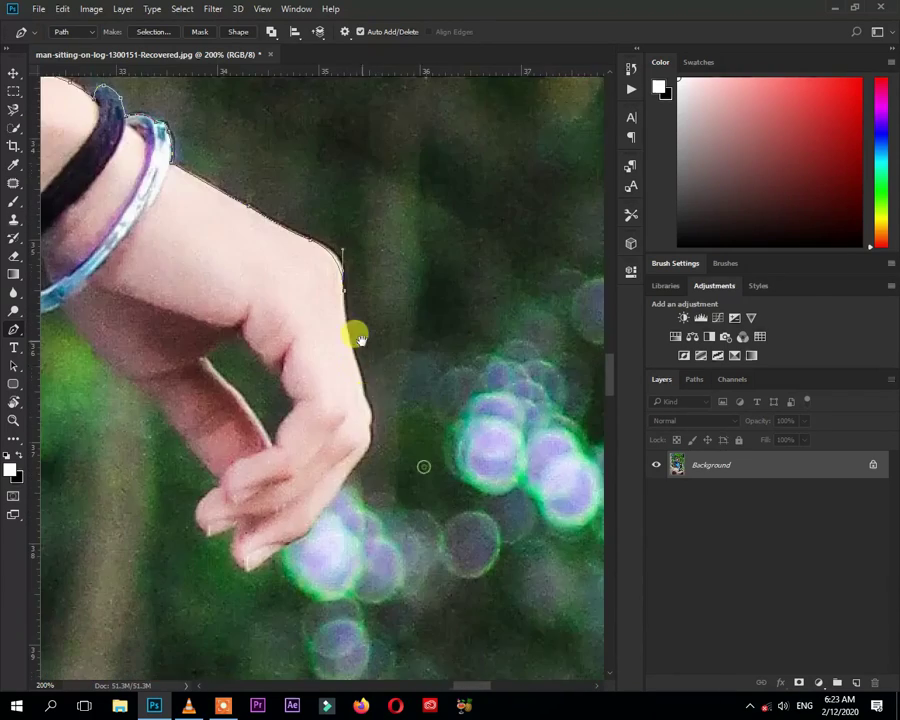
{"action": "left_click", "coordinate": [326, 498]}
{"action": "scroll", "coordinate": [326, 498], "scroll_direction": "down", "scroll_amount": 3}
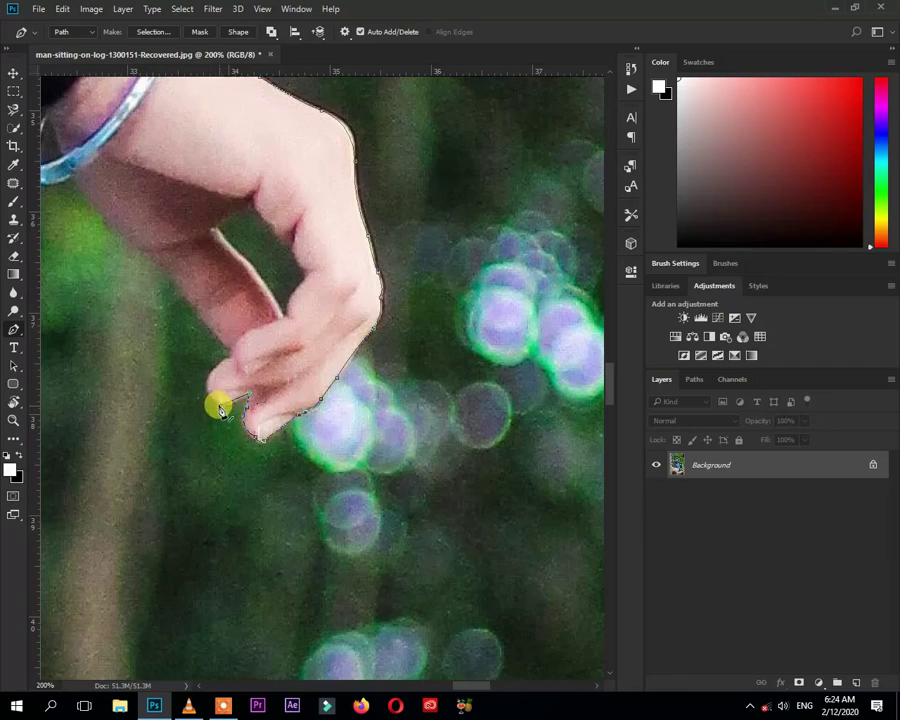
Extend the path along the jeans and curve it around the log's edge.
{"action": "scroll", "coordinate": [242, 394], "scroll_direction": "up", "scroll_amount": 5}
{"action": "scroll", "coordinate": [242, 410], "scroll_direction": "left", "scroll_amount": 5}
{"action": "scroll", "coordinate": [237, 428], "scroll_direction": "down", "scroll_amount": 3}
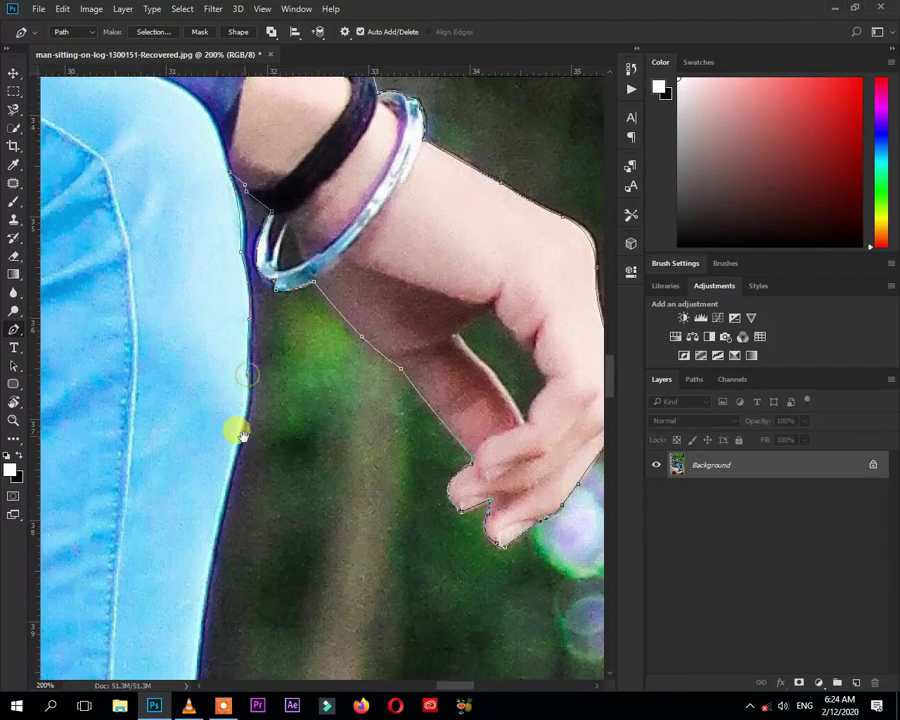
{"action": "scroll", "coordinate": [235, 464], "scroll_direction": "down", "scroll_amount": 3}
{"action": "scroll", "coordinate": [241, 492], "scroll_direction": "down", "scroll_amount": 3}
{"action": "left_click", "coordinate": [276, 450]}
{"action": "scroll", "coordinate": [282, 452], "scroll_direction": "right", "scroll_amount": 3}
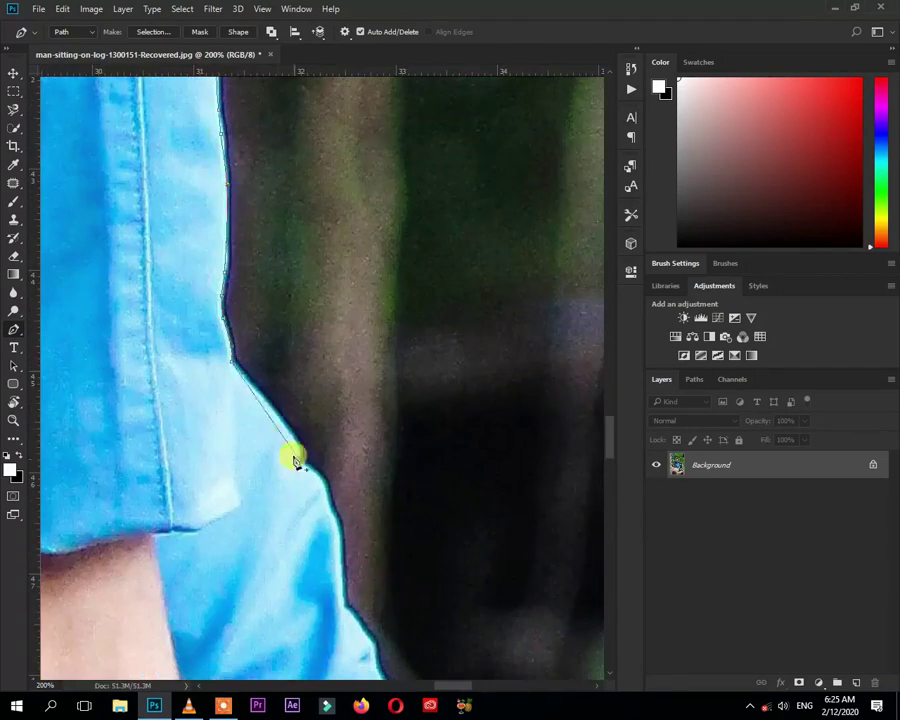
{"action": "scroll", "coordinate": [276, 380], "scroll_direction": "down", "scroll_amount": 3}
{"action": "scroll", "coordinate": [272, 300], "scroll_direction": "down", "scroll_amount": 3}
{"action": "scroll", "coordinate": [288, 338], "scroll_direction": "down", "scroll_amount": 3}
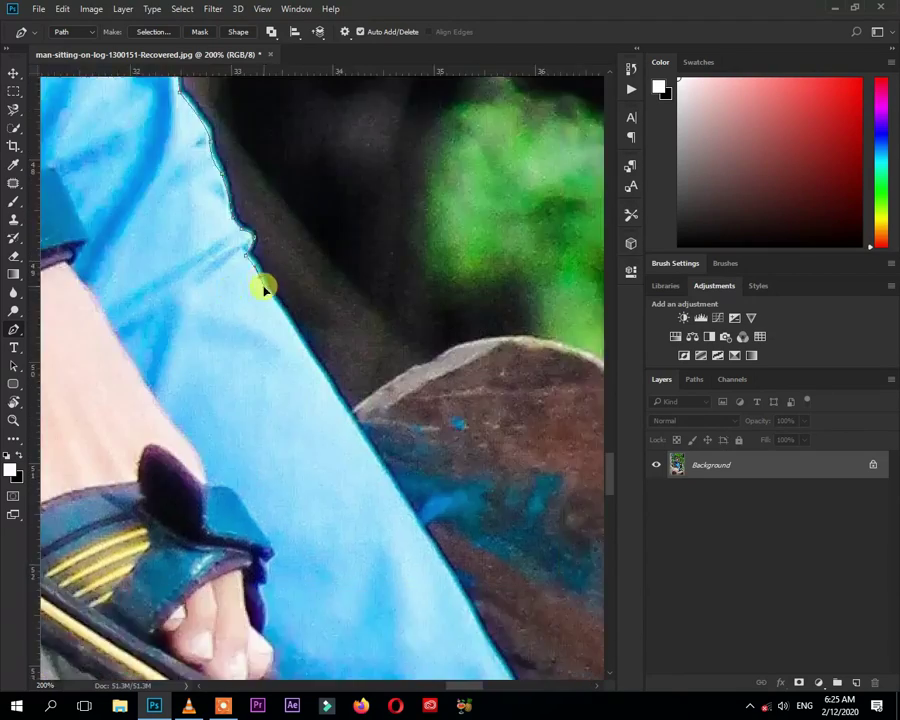
{"action": "scroll", "coordinate": [261, 287], "scroll_direction": "right", "scroll_amount": 3}
{"action": "scroll", "coordinate": [422, 274], "scroll_direction": "right", "scroll_amount": 3}
{"action": "scroll", "coordinate": [152, 218], "scroll_direction": "down", "scroll_amount": 3}
{"action": "left_click", "coordinate": [299, 292]}
{"action": "scroll", "coordinate": [270, 300], "scroll_direction": "right", "scroll_amount": 3}
{"action": "left_click_drag", "start_coordinate": [530, 486], "coordinate": [580, 486]}
Zoom out and pan around to check the closed path around the man, logs and trunk.
{"action": "scroll", "coordinate": [452, 184], "scroll_direction": "down", "scroll_amount": 2}
{"action": "scroll", "coordinate": [243, 325], "scroll_direction": "down", "scroll_amount": 1}
{"action": "scroll", "coordinate": [243, 325], "scroll_direction": "down", "scroll_amount": 3}
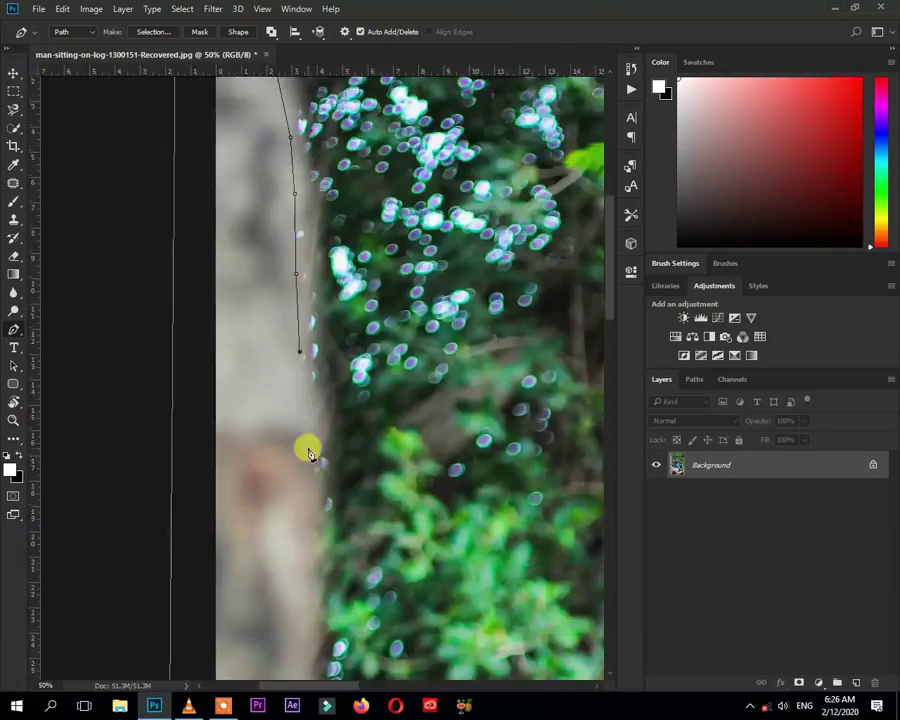
{"action": "scroll", "coordinate": [304, 448], "scroll_direction": "down", "scroll_amount": 3}
{"action": "scroll", "coordinate": [296, 432], "scroll_direction": "up", "scroll_amount": 1}
{"action": "scroll", "coordinate": [380, 496], "scroll_direction": "down", "scroll_amount": 2}
{"action": "scroll", "coordinate": [451, 507], "scroll_direction": "up", "scroll_amount": 1}
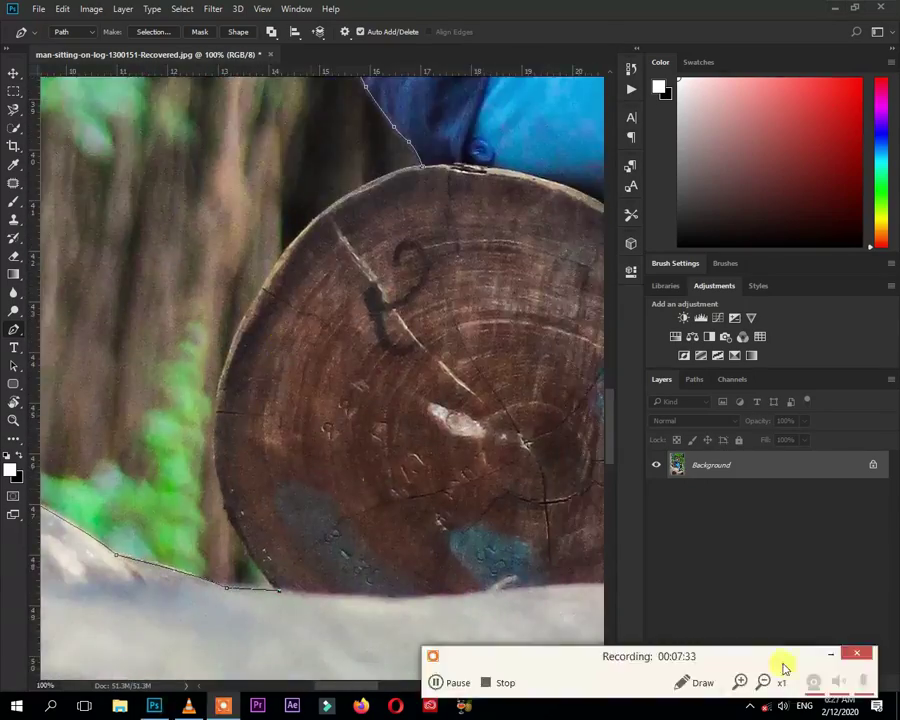
{"action": "scroll", "coordinate": [270, 486], "scroll_direction": "up", "scroll_amount": 1}
{"action": "scroll", "coordinate": [436, 306], "scroll_direction": "up", "scroll_amount": 3}
{"action": "scroll", "coordinate": [247, 471], "scroll_direction": "up", "scroll_amount": 3}
{"action": "scroll", "coordinate": [247, 471], "scroll_direction": "up", "scroll_amount": 3}
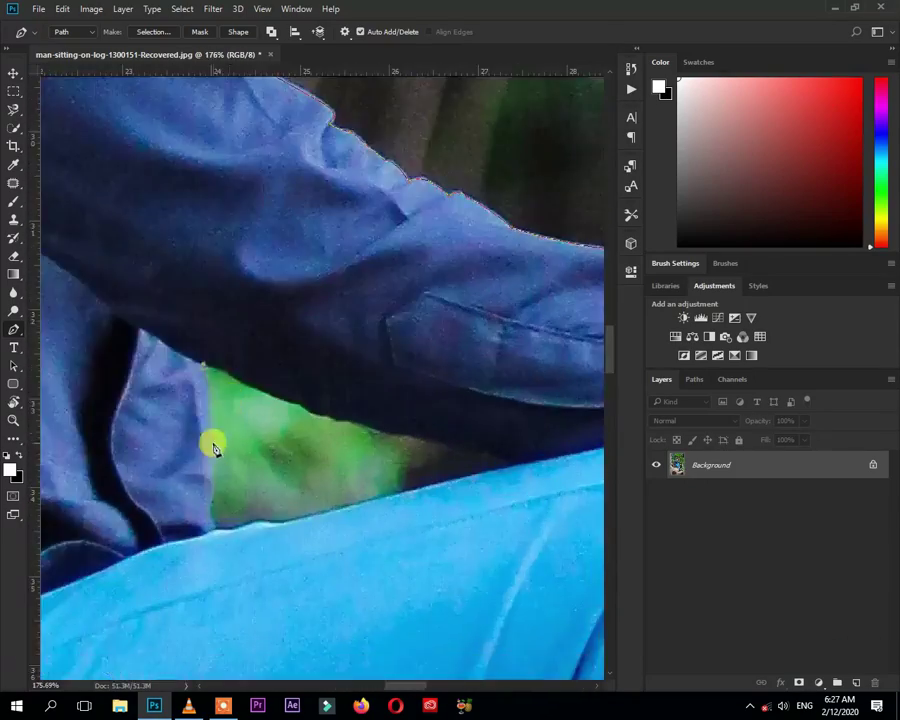
{"action": "scroll", "coordinate": [296, 516], "scroll_direction": "up", "scroll_amount": 1}
{"action": "scroll", "coordinate": [266, 494], "scroll_direction": "left", "scroll_amount": 1}
{"action": "scroll", "coordinate": [321, 428], "scroll_direction": "down", "scroll_amount": 5}
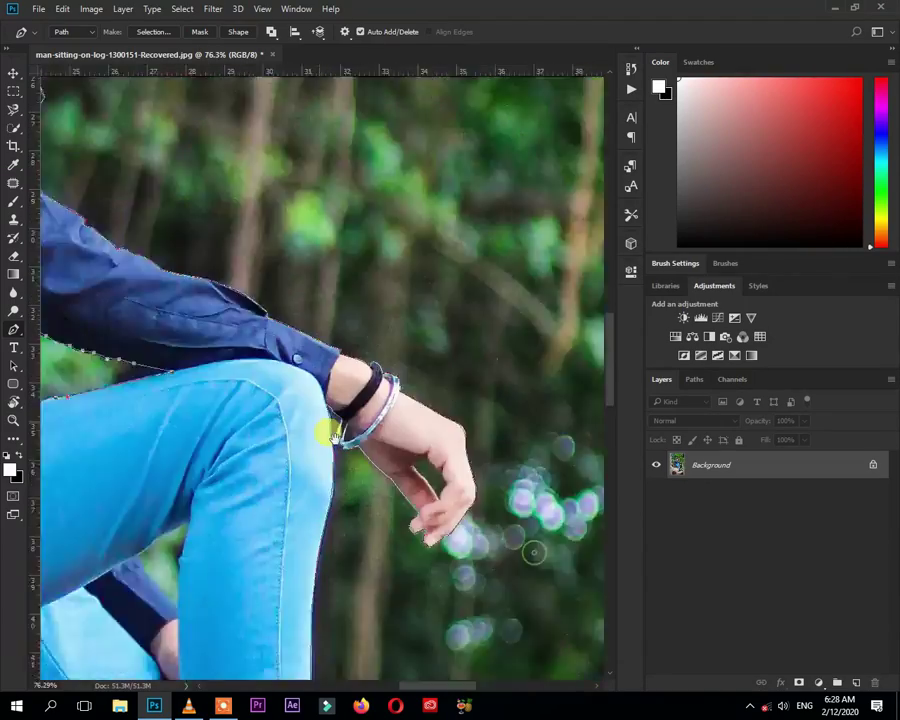
{"action": "scroll", "coordinate": [416, 514], "scroll_direction": "up", "scroll_amount": 5}
{"action": "scroll", "coordinate": [356, 402], "scroll_direction": "down", "scroll_amount": 2}
{"action": "scroll", "coordinate": [356, 402], "scroll_direction": "right", "scroll_amount": 2}
{"action": "scroll", "coordinate": [313, 352], "scroll_direction": "down", "scroll_amount": 10}
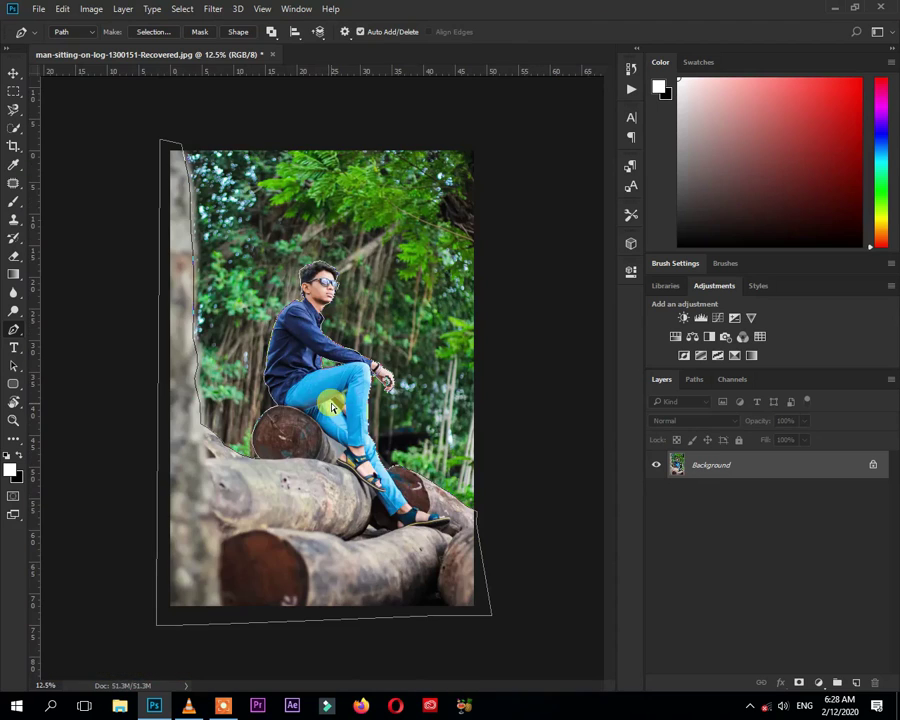
Load the path as a selection, then outline the green gap behind the knee.
{"action": "key", "text": "ctrl+Return"}
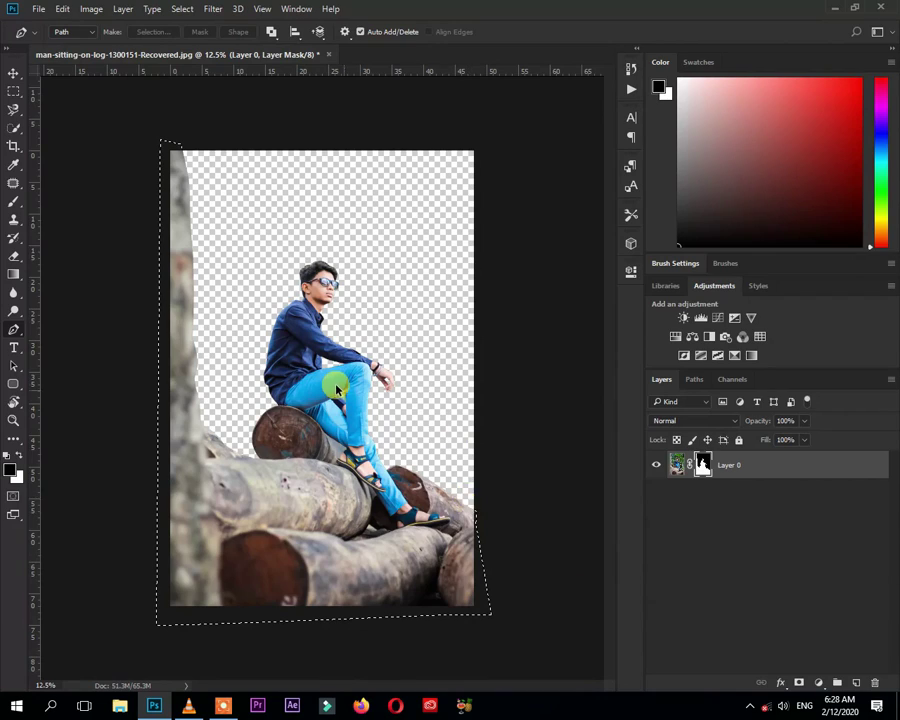
{"action": "scroll", "coordinate": [337, 389], "scroll_direction": "up", "scroll_amount": 1}
{"action": "scroll", "coordinate": [367, 393], "scroll_direction": "up", "scroll_amount": 3}
{"action": "scroll", "coordinate": [401, 418], "scroll_direction": "up", "scroll_amount": 2}
{"action": "scroll", "coordinate": [381, 421], "scroll_direction": "up", "scroll_amount": 1}
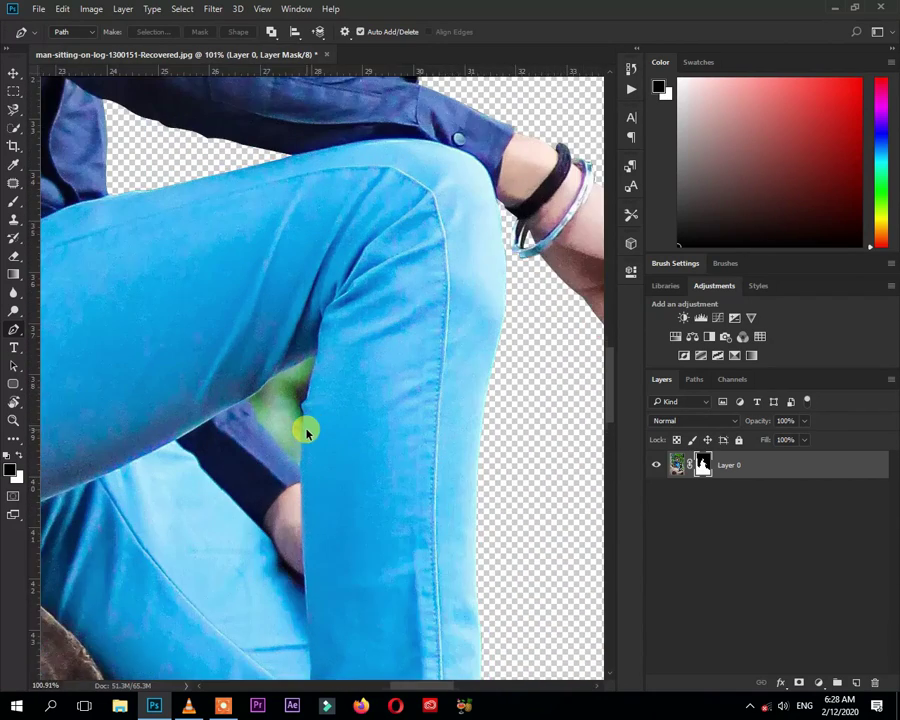
{"action": "scroll", "coordinate": [307, 432], "scroll_direction": "up", "scroll_amount": 2}
{"action": "left_click", "coordinate": [318, 452]}
{"action": "left_click", "coordinate": [410, 395]}
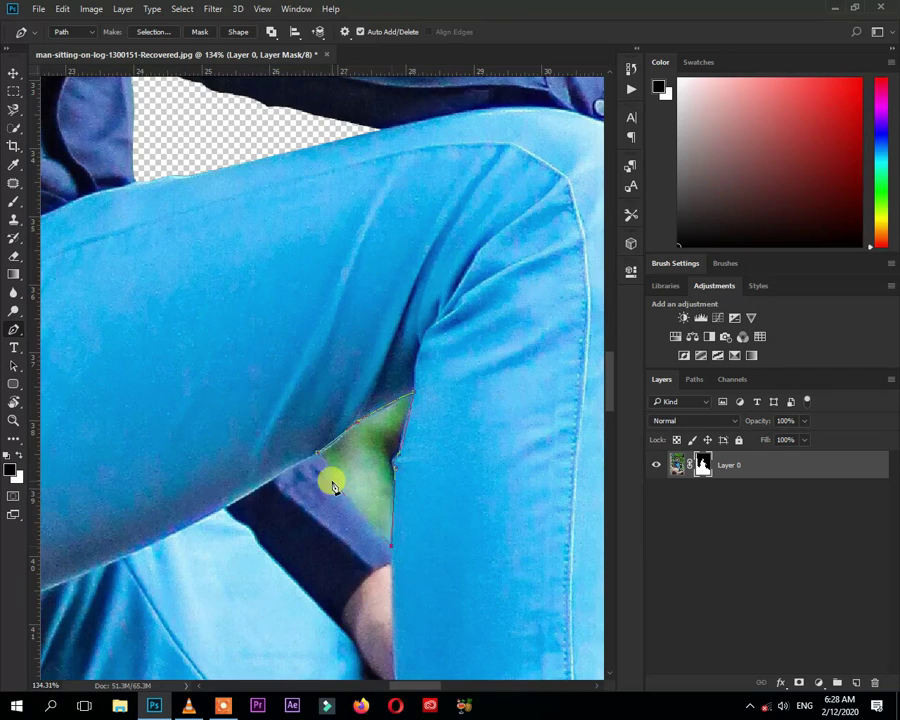
Paint the green knee gap fully transparent on the mask with the brush at 100% opacity.
{"action": "key", "text": "b"}
{"action": "mouse_move", "coordinate": [241, 321]}
{"action": "left_mouse_down"}
{"action": "mouse_move", "coordinate": [228, 304]}
{"action": "mouse_move", "coordinate": [216, 322]}
{"action": "mouse_move", "coordinate": [226, 348]}
{"action": "mouse_move", "coordinate": [212, 317]}
{"action": "left_mouse_up"}
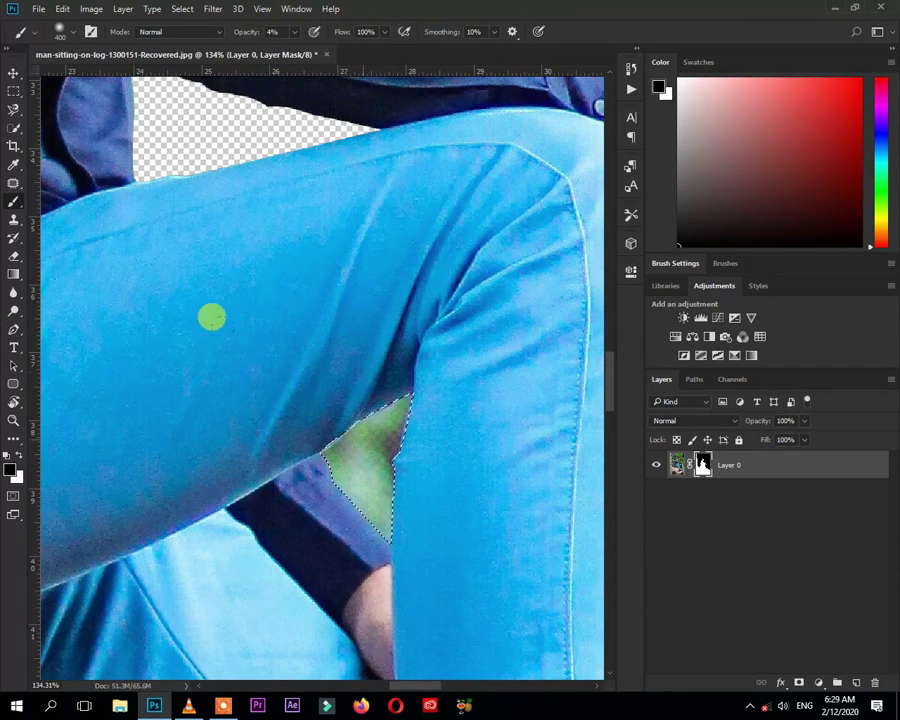
{"action": "left_click_drag", "start_coordinate": [294, 32], "coordinate": [377, 62]}
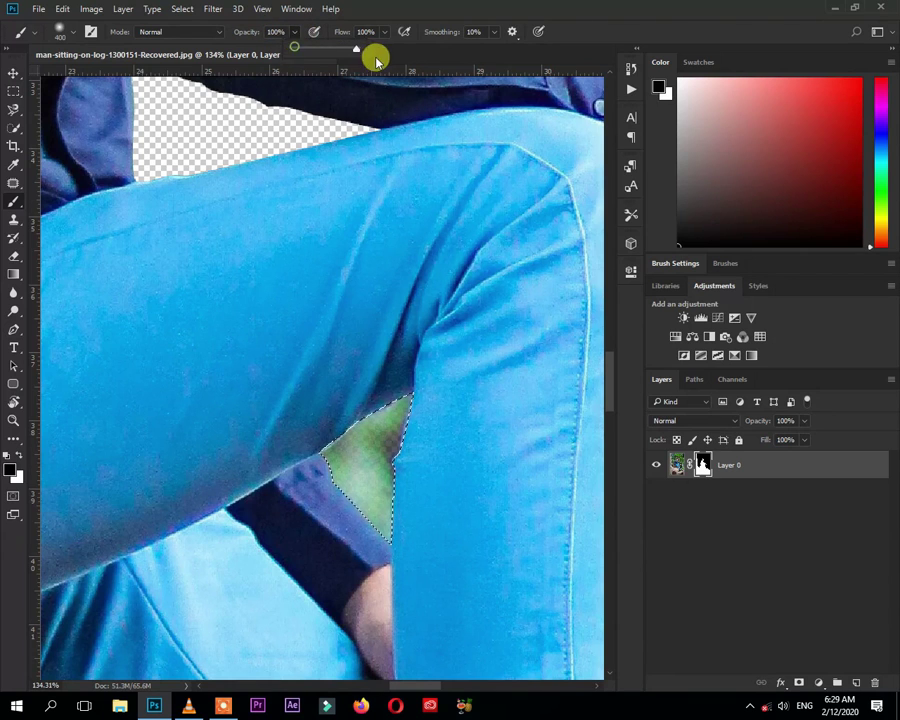
{"action": "left_click_drag", "start_coordinate": [232, 254], "coordinate": [195, 345]}
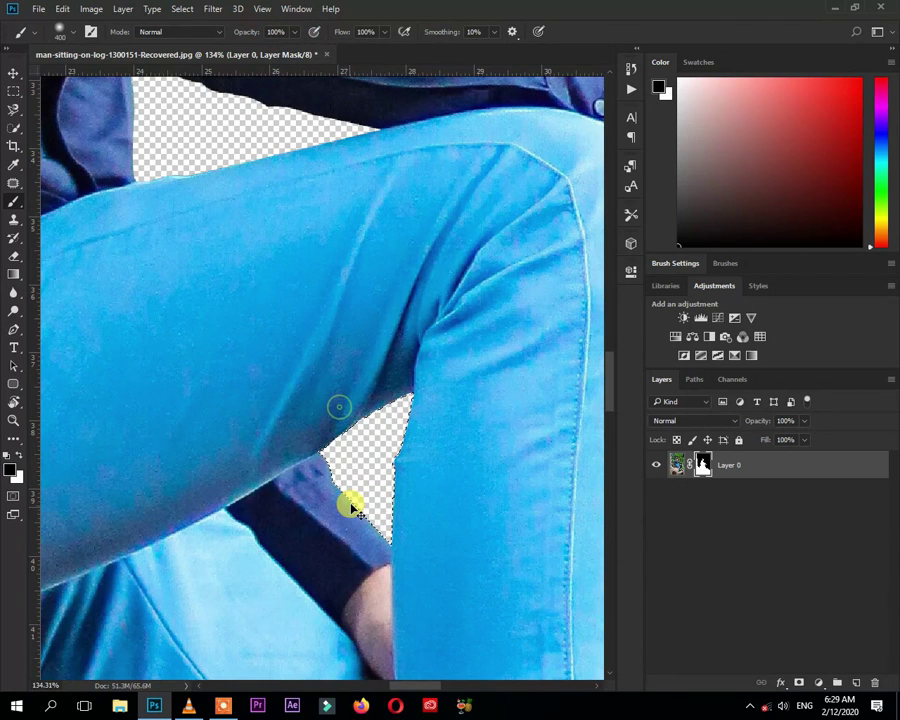
Zoom in on the man's head and select the Rectangular Marquee tool.
{"action": "scroll", "coordinate": [362, 482], "scroll_direction": "down", "scroll_amount": 1}
{"action": "scroll", "coordinate": [362, 482], "scroll_direction": "down", "scroll_amount": 3}
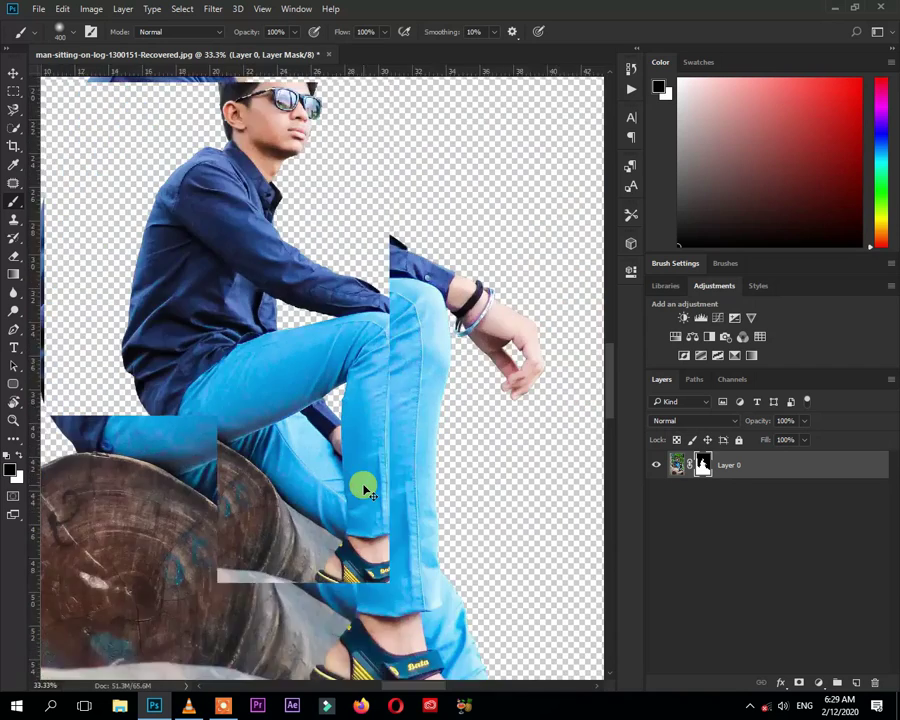
{"action": "scroll", "coordinate": [362, 482], "scroll_direction": "down", "scroll_amount": 3}
{"action": "scroll", "coordinate": [365, 490], "scroll_direction": "down", "scroll_amount": 1}
{"action": "scroll", "coordinate": [368, 491], "scroll_direction": "up", "scroll_amount": 1}
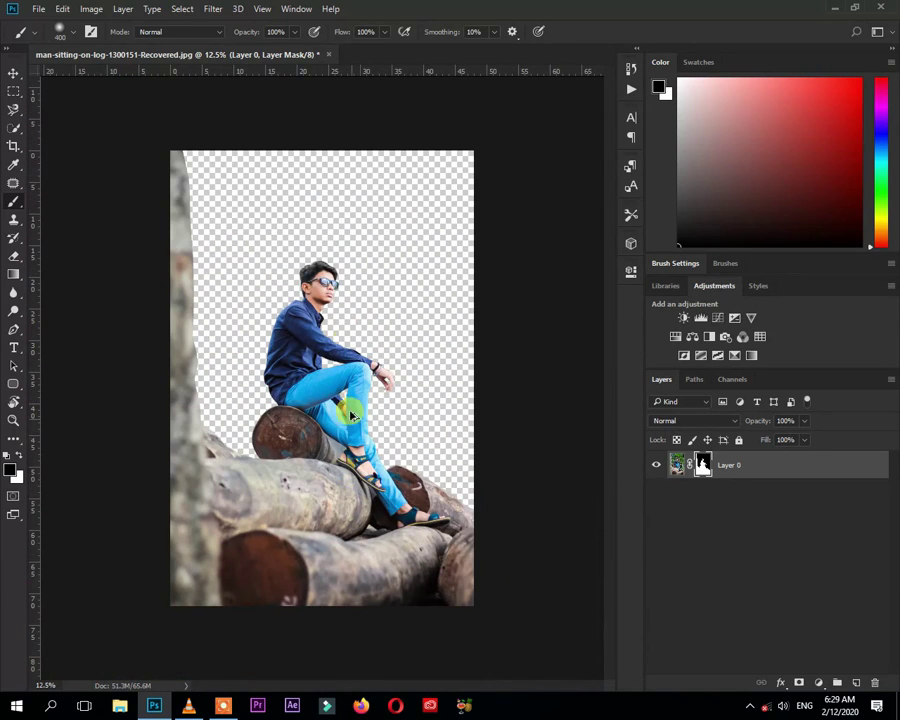
{"action": "scroll", "coordinate": [396, 237], "scroll_direction": "up", "scroll_amount": 2}
{"action": "scroll", "coordinate": [396, 237], "scroll_direction": "up", "scroll_amount": 2}
{"action": "scroll", "coordinate": [396, 237], "scroll_direction": "up", "scroll_amount": 1}
{"action": "scroll", "coordinate": [405, 260], "scroll_direction": "up", "scroll_amount": 2}
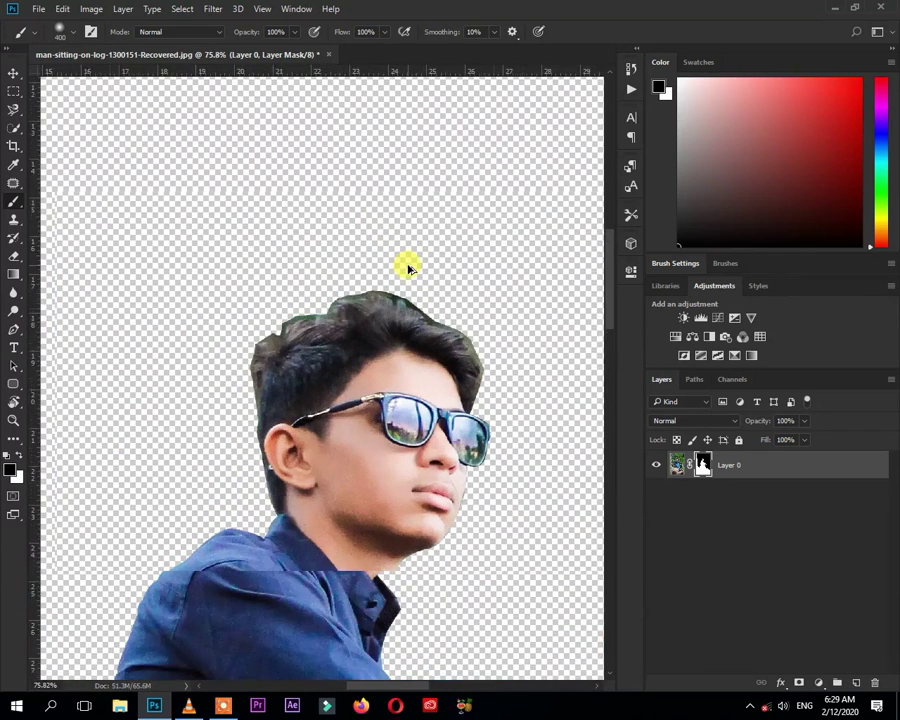
{"action": "scroll", "coordinate": [408, 268], "scroll_direction": "up", "scroll_amount": 1}
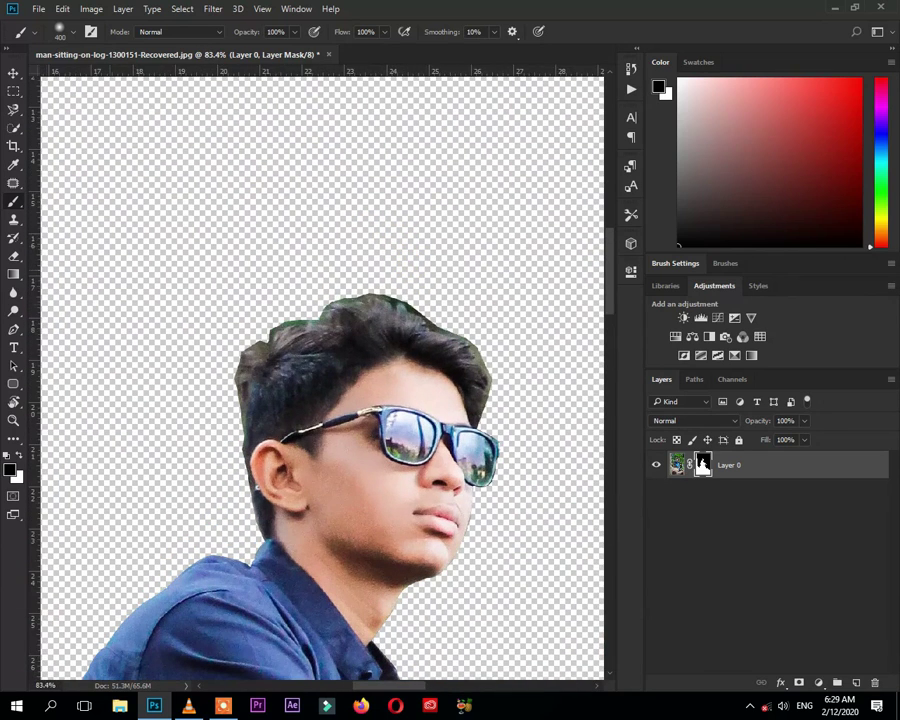
{"action": "left_click", "coordinate": [14, 92]}
In Select and Mask at 65% overlay, brush-refine the hair top, ear, neck and right-of-head edges.
{"action": "left_click", "coordinate": [541, 32]}
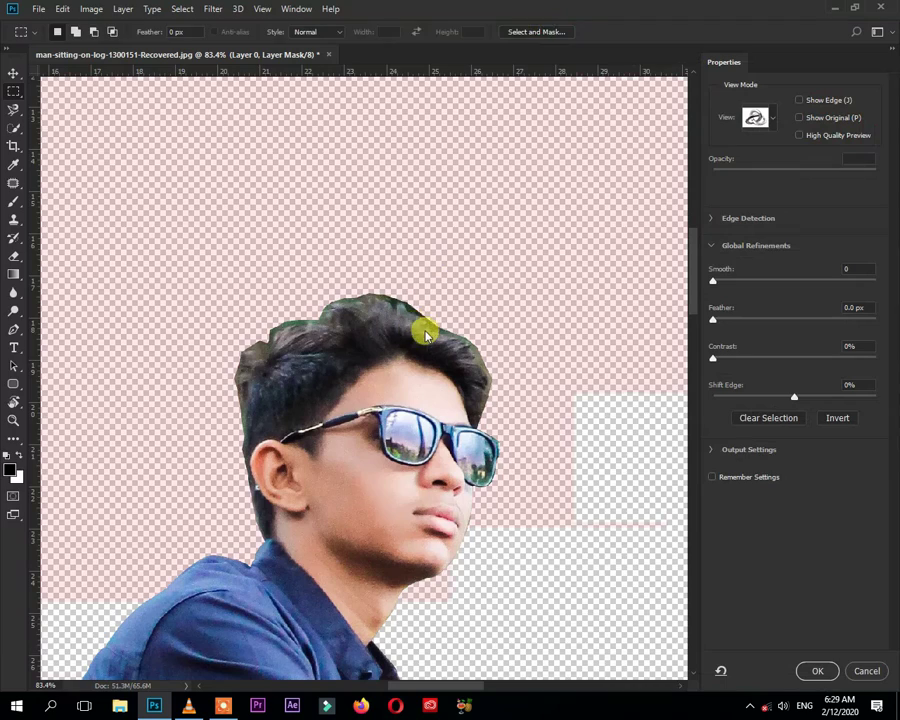
{"action": "left_click", "coordinate": [821, 170]}
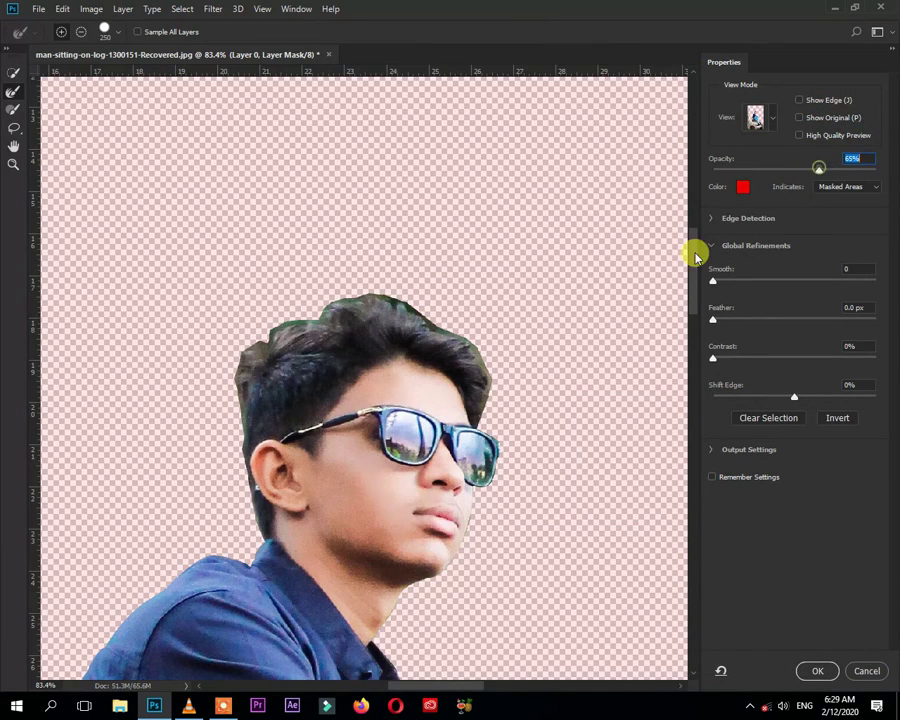
{"action": "key", "text": "bracketleft"}
{"action": "key", "text": "bracketleft"}
{"action": "key", "text": "bracketleft"}
{"action": "mouse_move", "coordinate": [472, 381]}
{"action": "left_mouse_down"}
{"action": "mouse_move", "coordinate": [398, 287]}
{"action": "mouse_move", "coordinate": [368, 273]}
{"action": "mouse_move", "coordinate": [267, 322]}
{"action": "mouse_move", "coordinate": [225, 359]}
{"action": "mouse_move", "coordinate": [220, 402]}
{"action": "left_mouse_up"}
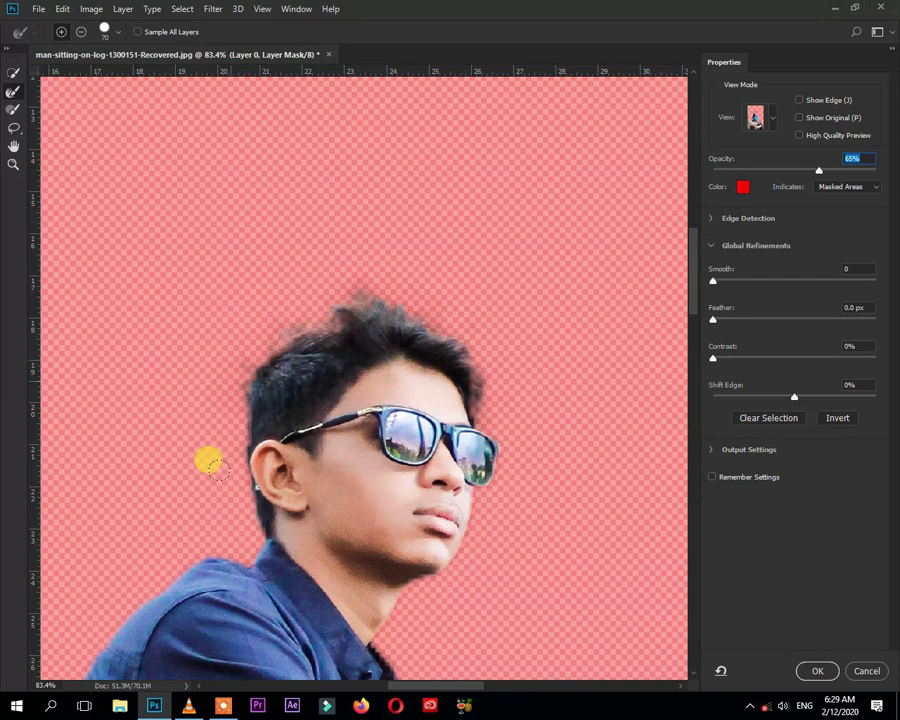
{"action": "left_click_drag", "start_coordinate": [233, 513], "coordinate": [283, 485]}
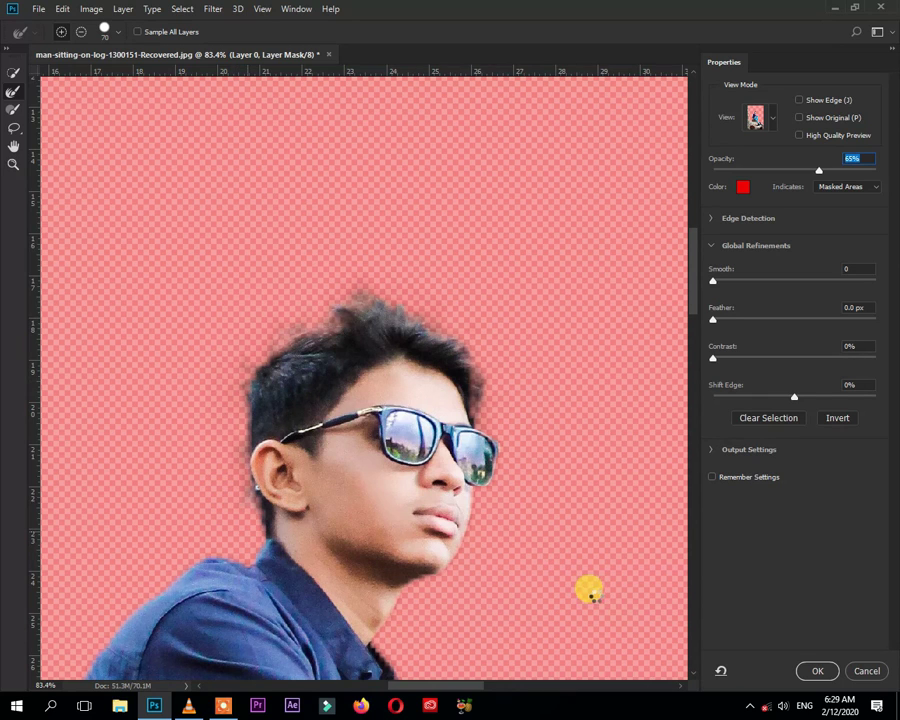
{"action": "mouse_move", "coordinate": [622, 495]}
{"action": "left_mouse_down"}
{"action": "mouse_move", "coordinate": [348, 350]}
{"action": "mouse_move", "coordinate": [655, 505]}
{"action": "left_mouse_up"}
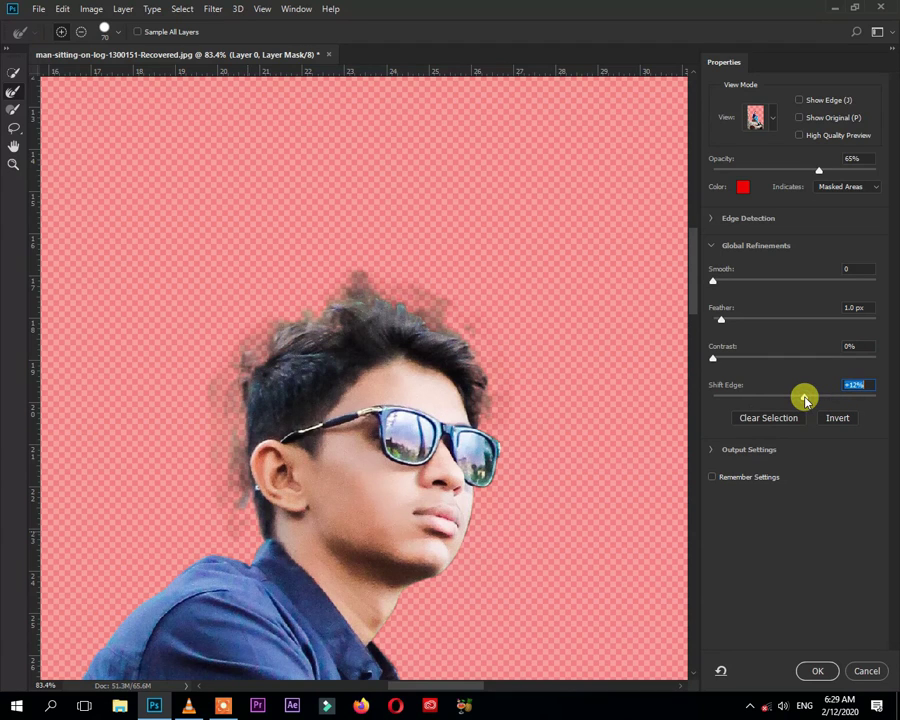
Apply the refined mask to Layer 0 and pan to the tree trunk and upper body.
{"action": "left_click", "coordinate": [820, 671]}
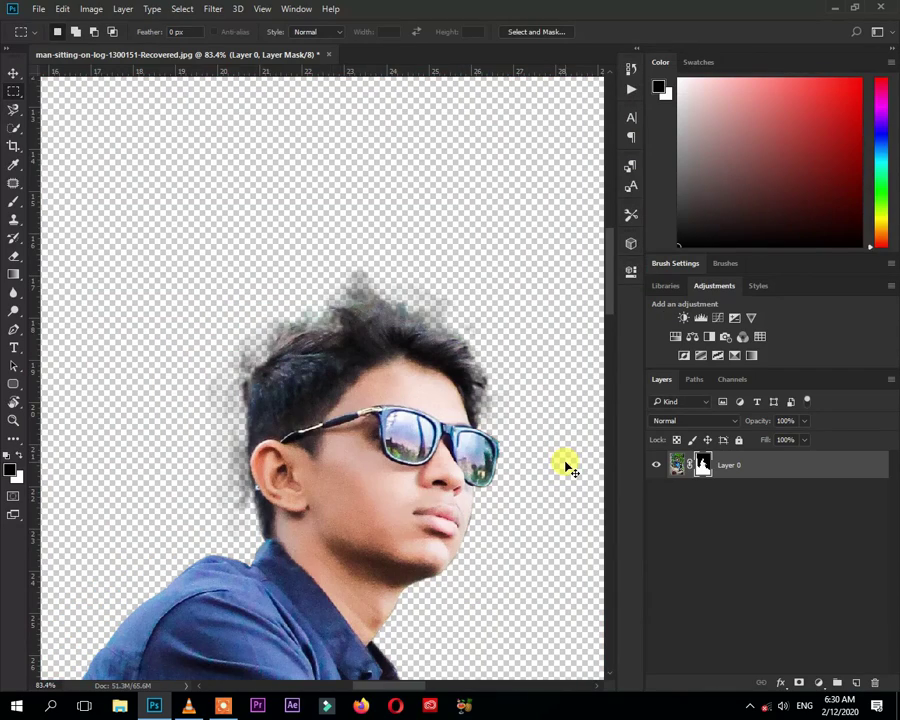
{"action": "scroll", "coordinate": [565, 465], "scroll_direction": "down", "scroll_amount": 3}
{"action": "scroll", "coordinate": [565, 465], "scroll_direction": "down", "scroll_amount": 1}
{"action": "scroll", "coordinate": [565, 465], "scroll_direction": "down", "scroll_amount": 1}
{"action": "scroll", "coordinate": [565, 465], "scroll_direction": "down", "scroll_amount": 1}
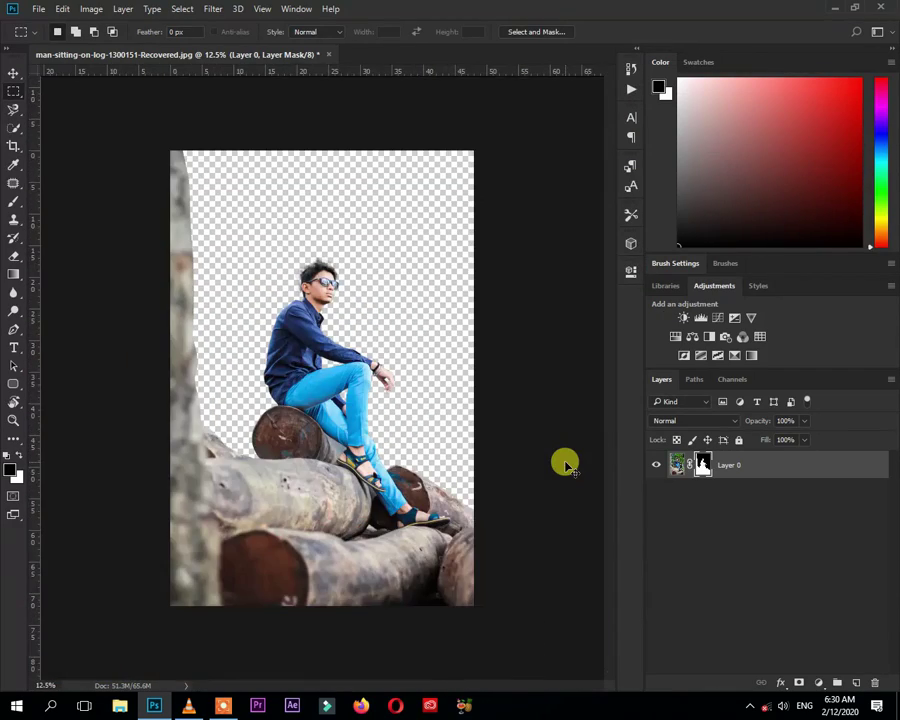
{"action": "scroll", "coordinate": [565, 465], "scroll_direction": "up", "scroll_amount": 1}
{"action": "scroll", "coordinate": [565, 465], "scroll_direction": "down", "scroll_amount": 1}
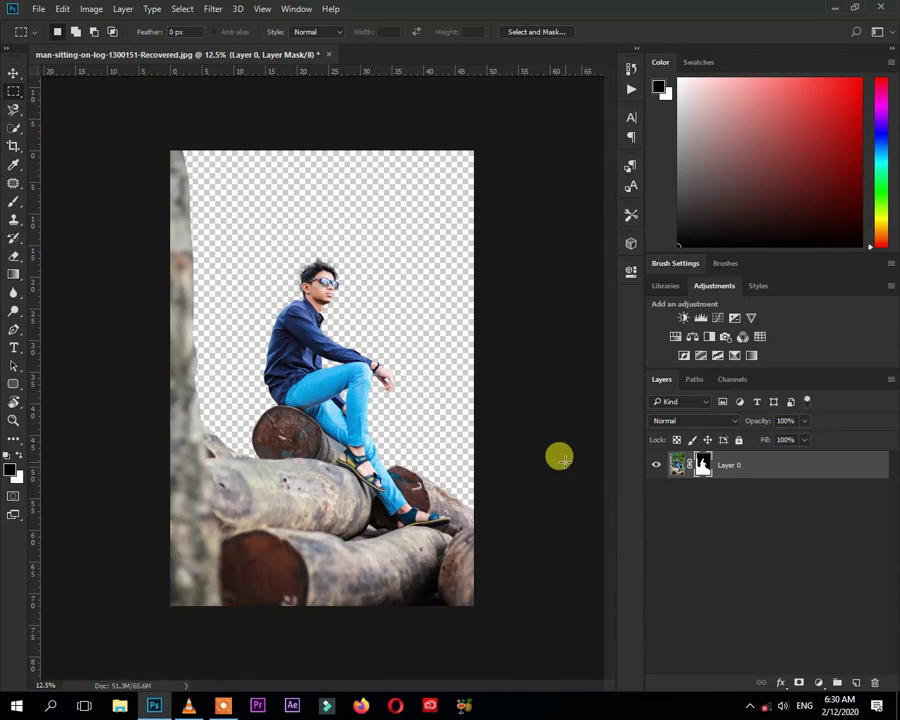
{"action": "scroll", "coordinate": [283, 218], "scroll_direction": "up", "scroll_amount": 1}
{"action": "scroll", "coordinate": [275, 202], "scroll_direction": "up", "scroll_amount": 1}
{"action": "left_click_drag", "start_coordinate": [273, 200], "coordinate": [426, 376]}
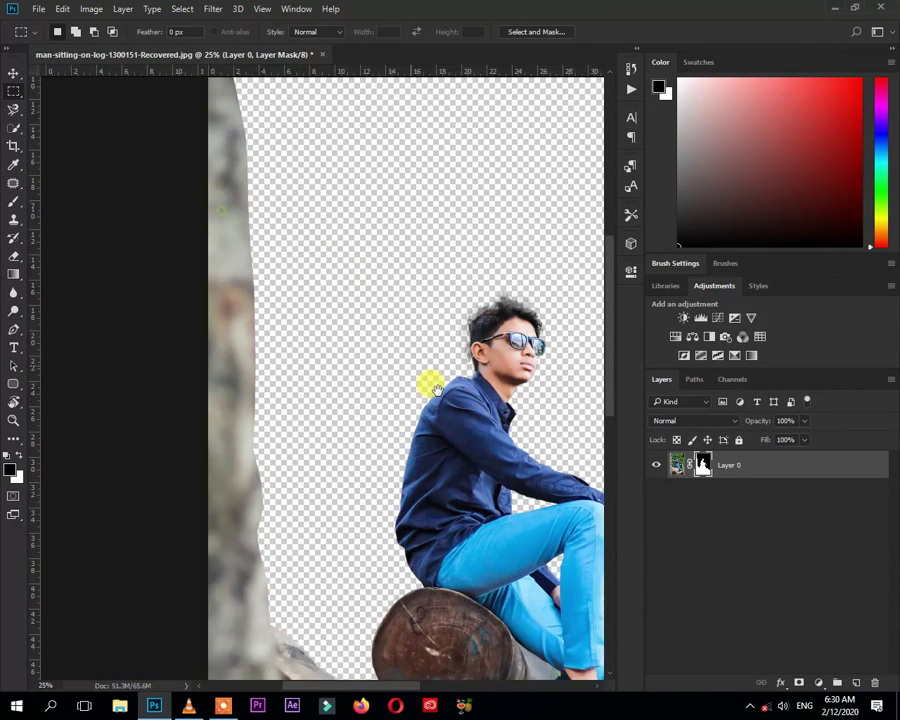
Select the Blur tool and zoom out to 16.7% to see the whole man and logs.
{"action": "left_click", "coordinate": [13, 292]}
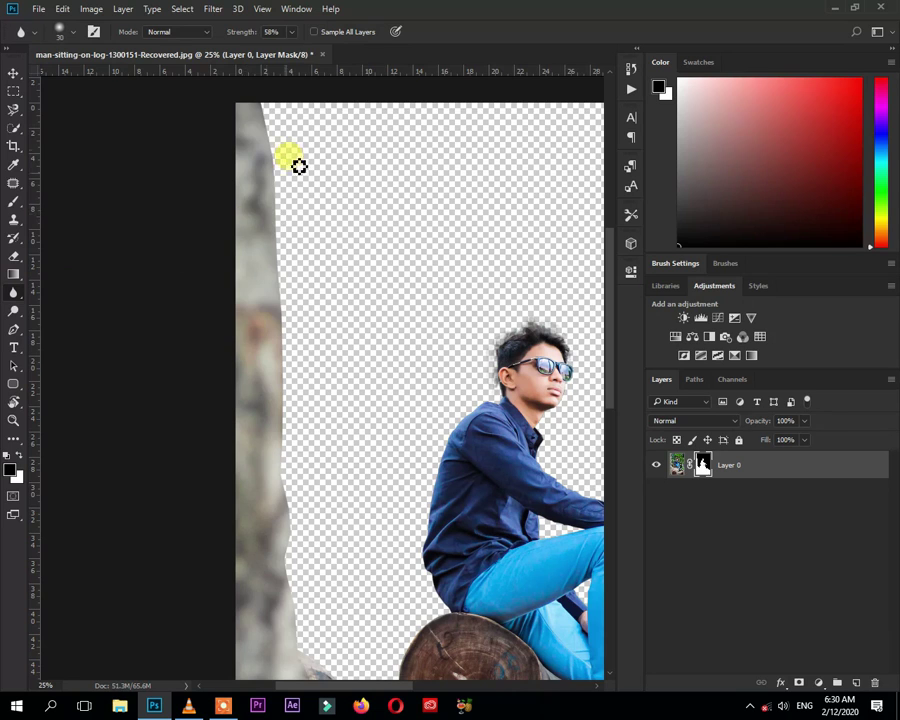
{"action": "scroll", "coordinate": [305, 288], "scroll_direction": "up", "scroll_amount": 2}
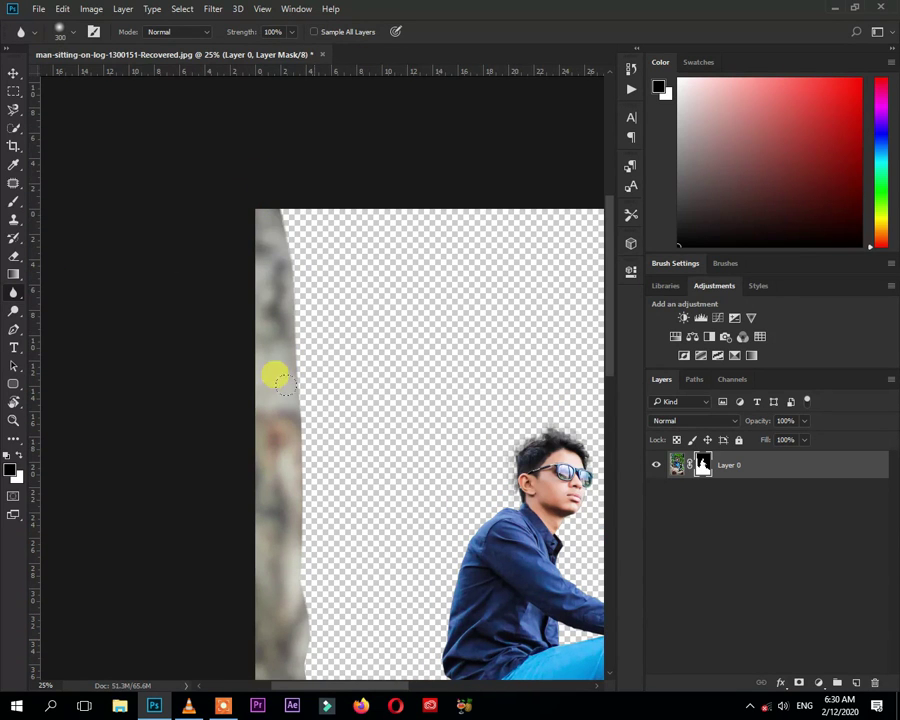
{"action": "scroll", "coordinate": [285, 382], "scroll_direction": "down", "scroll_amount": 5}
{"action": "scroll", "coordinate": [198, 372], "scroll_direction": "up", "scroll_amount": 4}
{"action": "scroll", "coordinate": [316, 480], "scroll_direction": "up", "scroll_amount": 1}
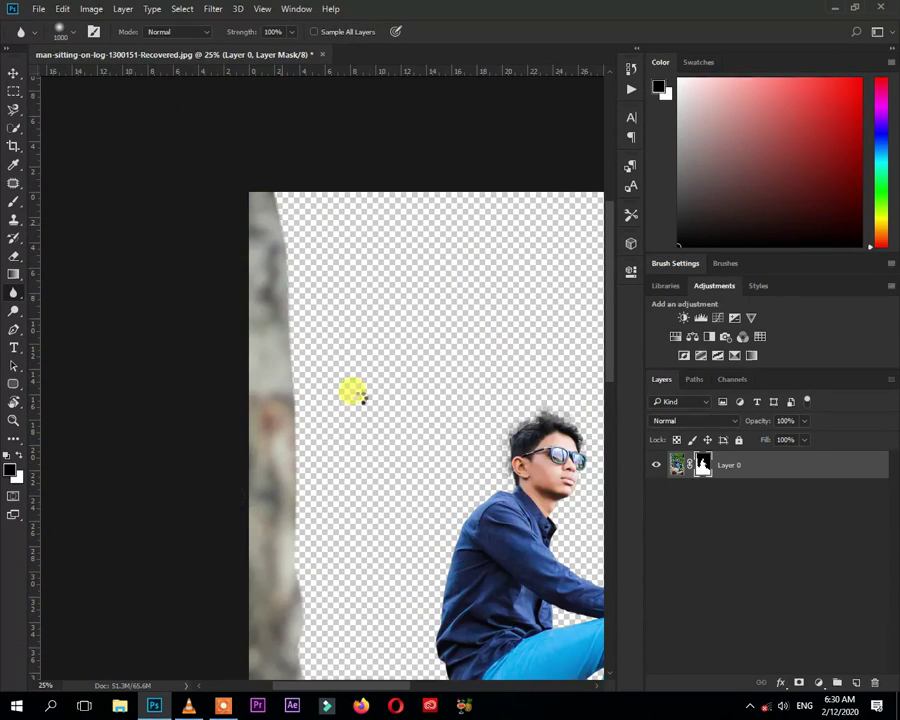
{"action": "scroll", "coordinate": [352, 392], "scroll_direction": "down", "scroll_amount": 7}
{"action": "scroll", "coordinate": [193, 340], "scroll_direction": "right", "scroll_amount": 2}
{"action": "key", "text": "ctrl+minus"}
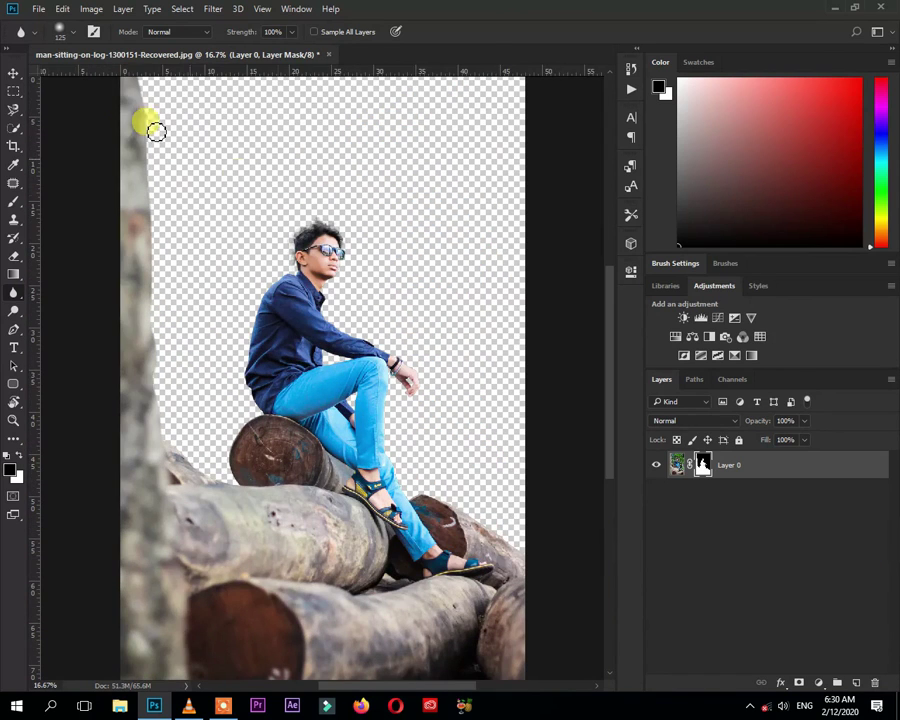
{"action": "left_click", "coordinate": [13, 73]}
{"action": "left_click", "coordinate": [38, 8]}
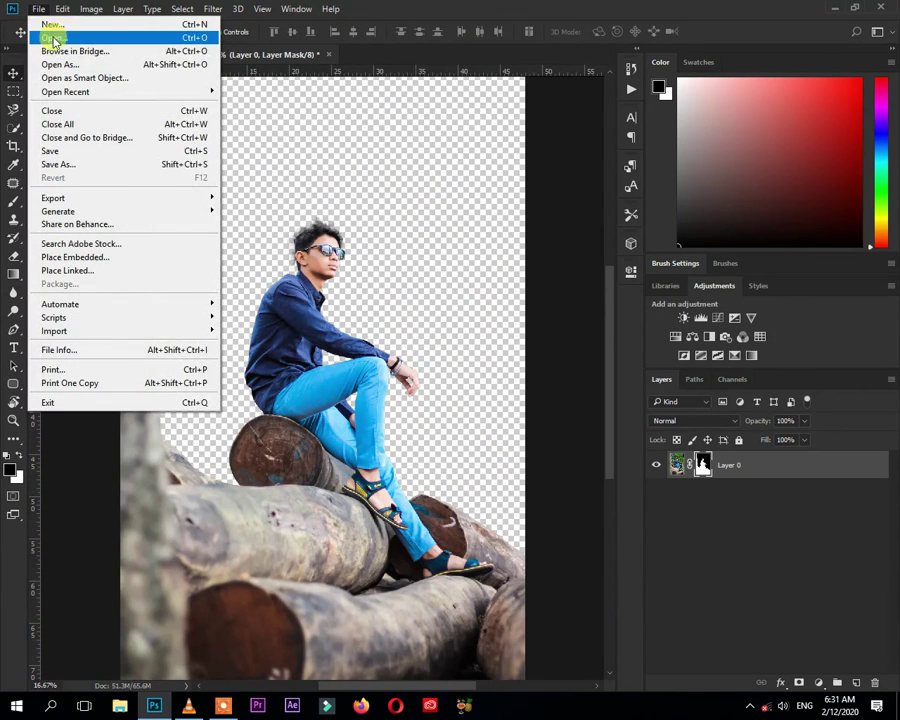
{"action": "left_click", "coordinate": [50, 36]}
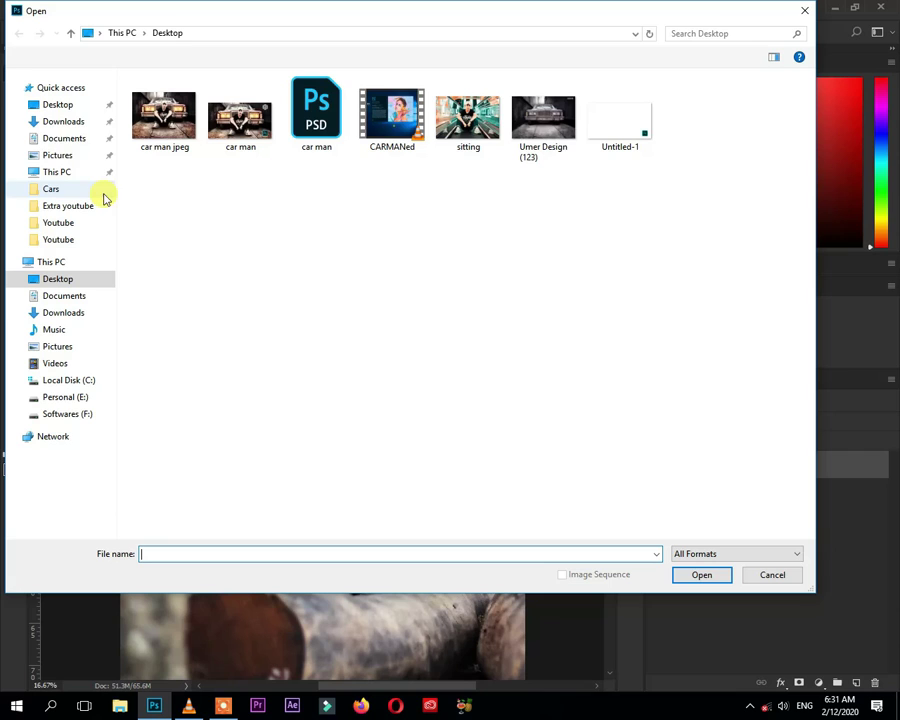
{"action": "left_click", "coordinate": [57, 104]}
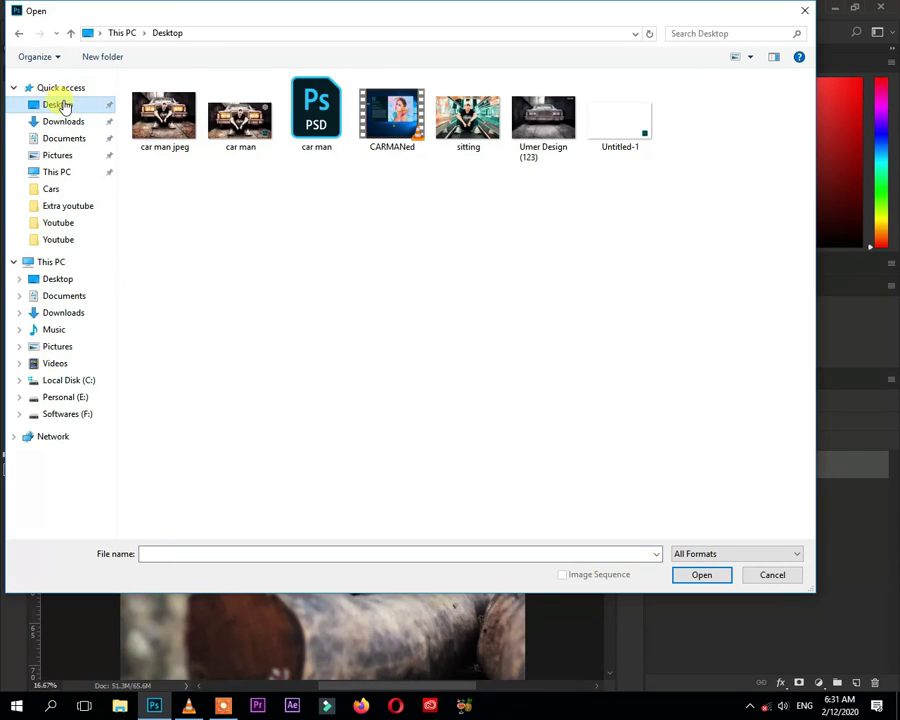
{"action": "left_click", "coordinate": [63, 121]}
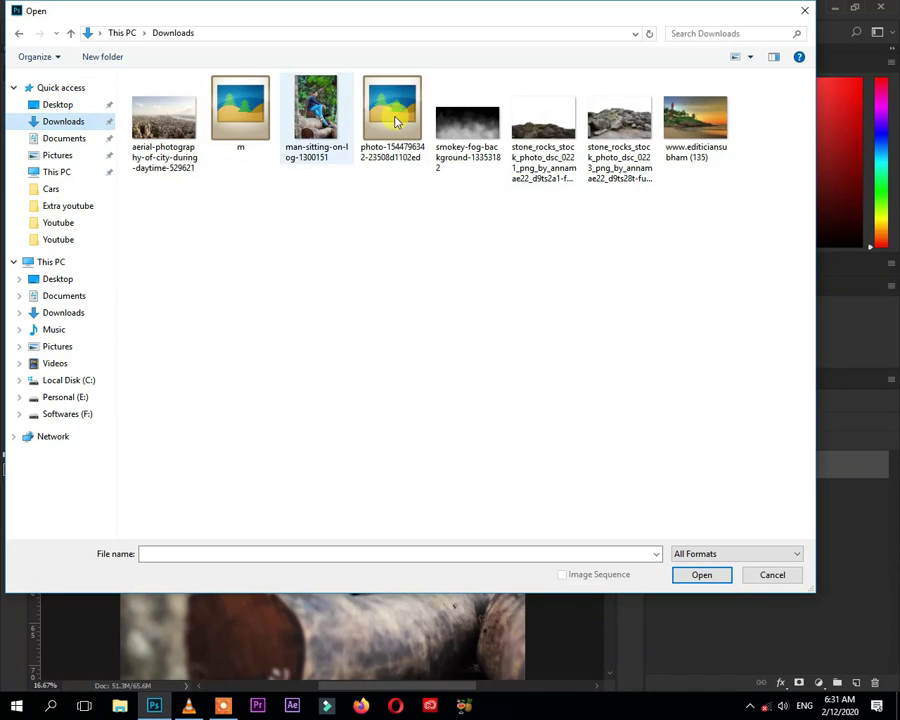
{"action": "double_click", "coordinate": [692, 120]}
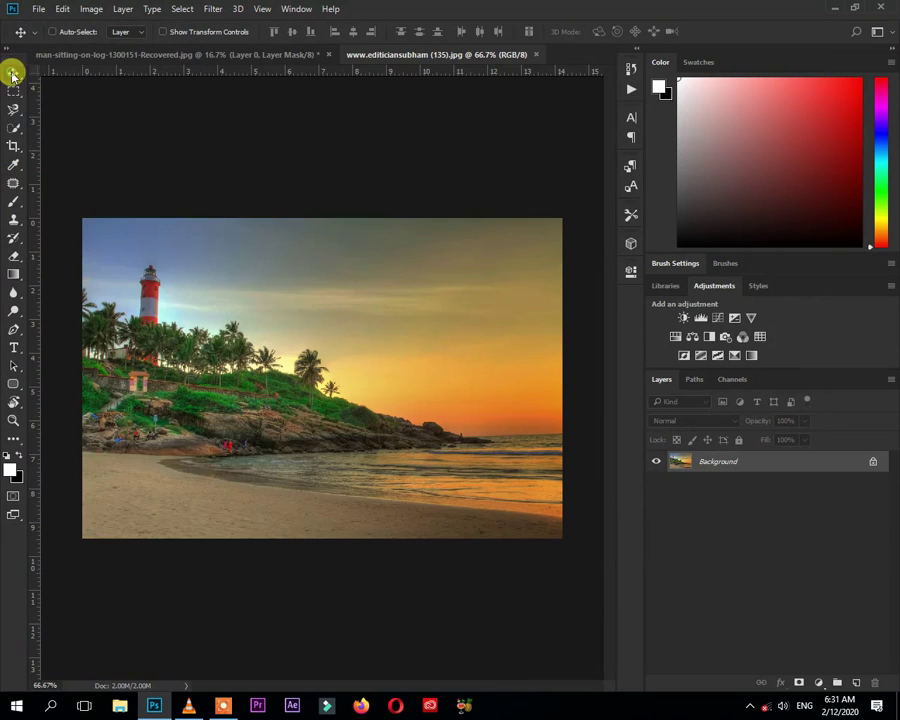
Drag the beach sunset photo into the man's document as a layer beneath him.
{"action": "left_click_drag", "start_coordinate": [265, 405], "coordinate": [368, 405]}
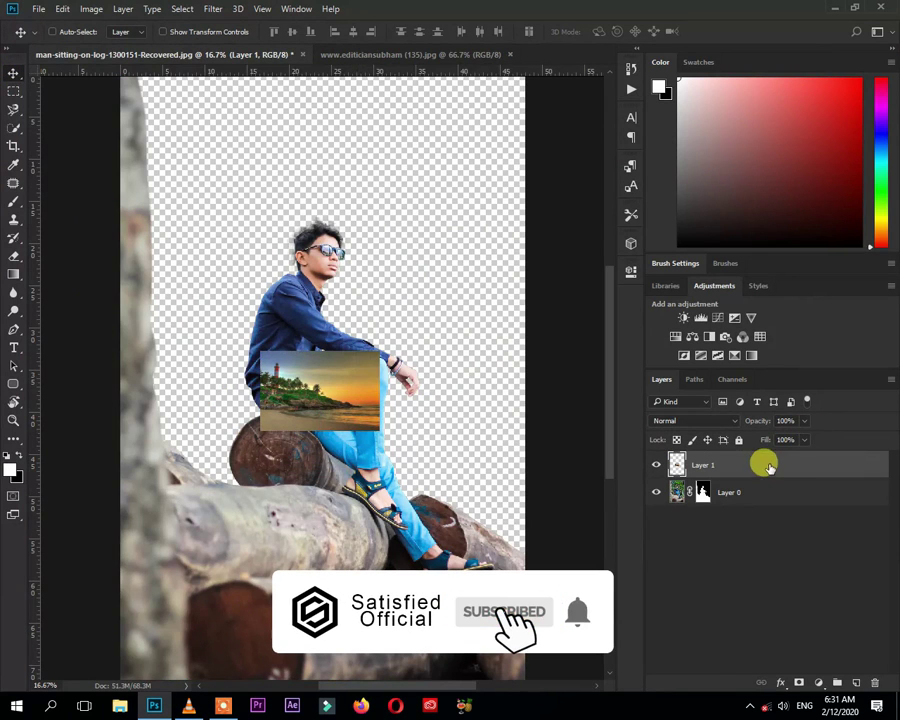
{"action": "left_click_drag", "start_coordinate": [760, 463], "coordinate": [760, 560]}
{"action": "key", "text": "ctrl+minus"}
{"action": "key", "text": "ctrl+minus"}
{"action": "key", "text": "ctrl+minus"}
Free-transform the beach background so it covers the canvas behind the man.
{"action": "key", "text": "ctrl+t"}
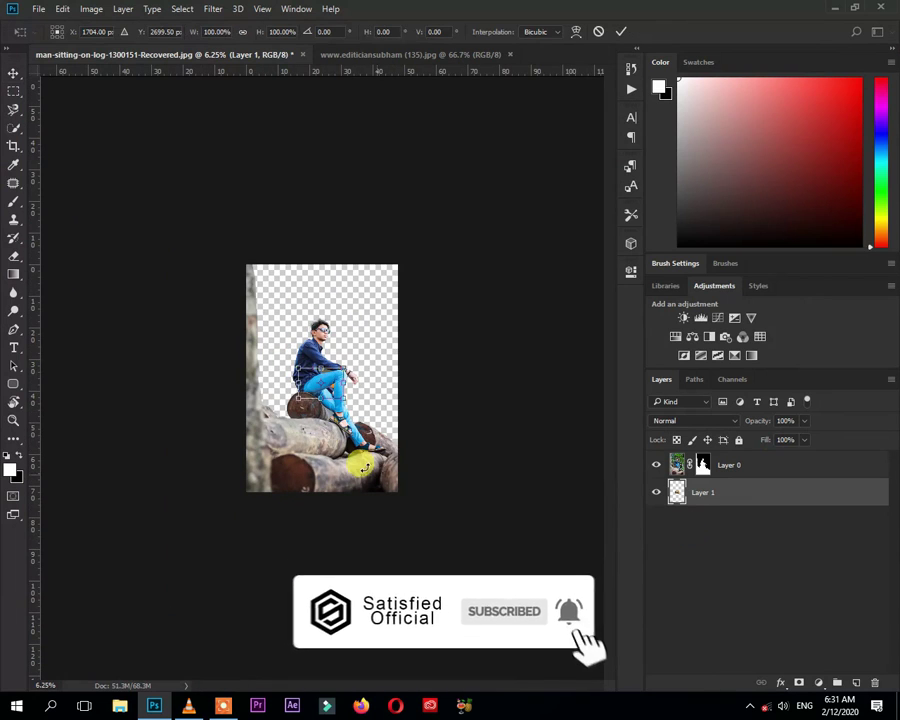
{"action": "mouse_move", "coordinate": [342, 400]}
{"action": "left_mouse_down"}
{"action": "mouse_move", "coordinate": [525, 430]}
{"action": "mouse_move", "coordinate": [562, 463]}
{"action": "mouse_move", "coordinate": [546, 510]}
{"action": "mouse_move", "coordinate": [468, 482]}
{"action": "mouse_move", "coordinate": [436, 484]}
{"action": "mouse_move", "coordinate": [512, 428]}
{"action": "mouse_move", "coordinate": [528, 444]}
{"action": "mouse_move", "coordinate": [563, 452]}
{"action": "mouse_move", "coordinate": [450, 450]}
{"action": "mouse_move", "coordinate": [476, 438]}
{"action": "mouse_move", "coordinate": [518, 440]}
{"action": "left_mouse_up"}
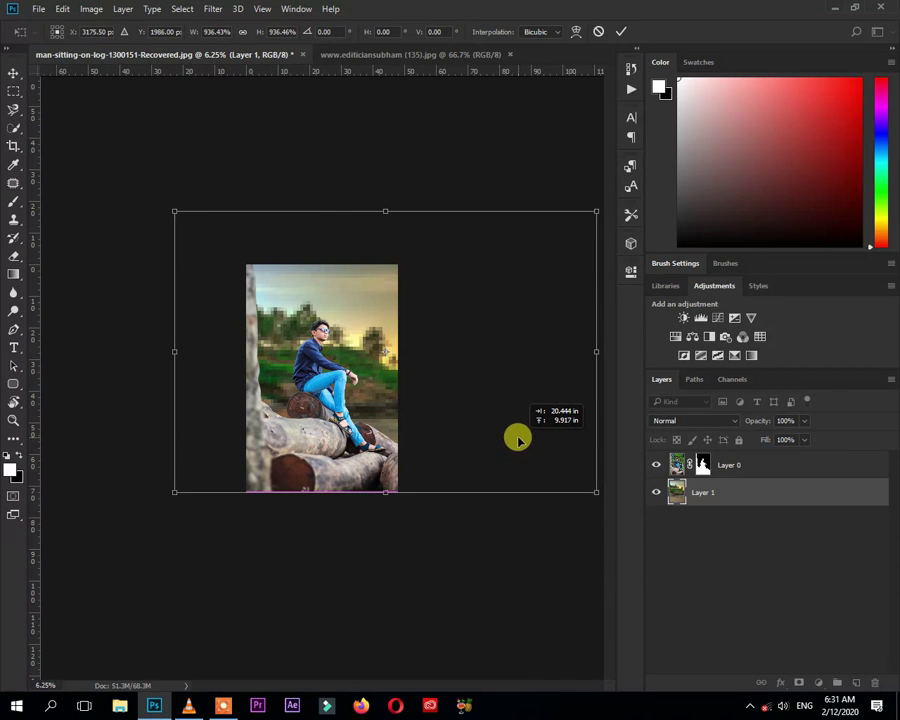
{"action": "mouse_move", "coordinate": [597, 211]}
{"action": "left_mouse_down"}
{"action": "mouse_move", "coordinate": [554, 229]}
{"action": "mouse_move", "coordinate": [550, 242]}
{"action": "left_mouse_up"}
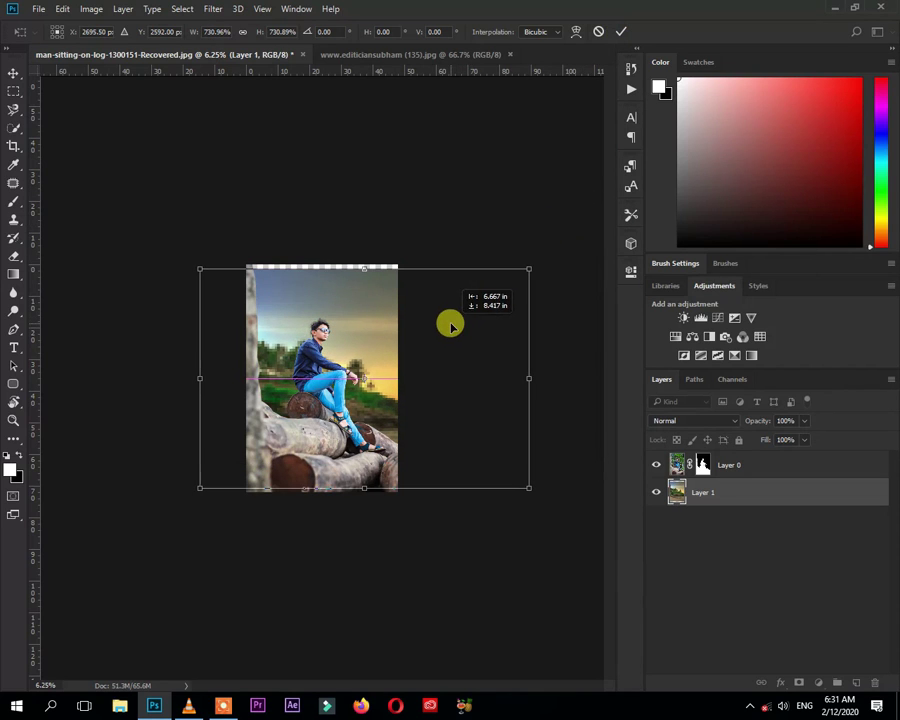
{"action": "left_click_drag", "start_coordinate": [453, 326], "coordinate": [448, 322]}
{"action": "left_click_drag", "start_coordinate": [527, 484], "coordinate": [534, 486]}
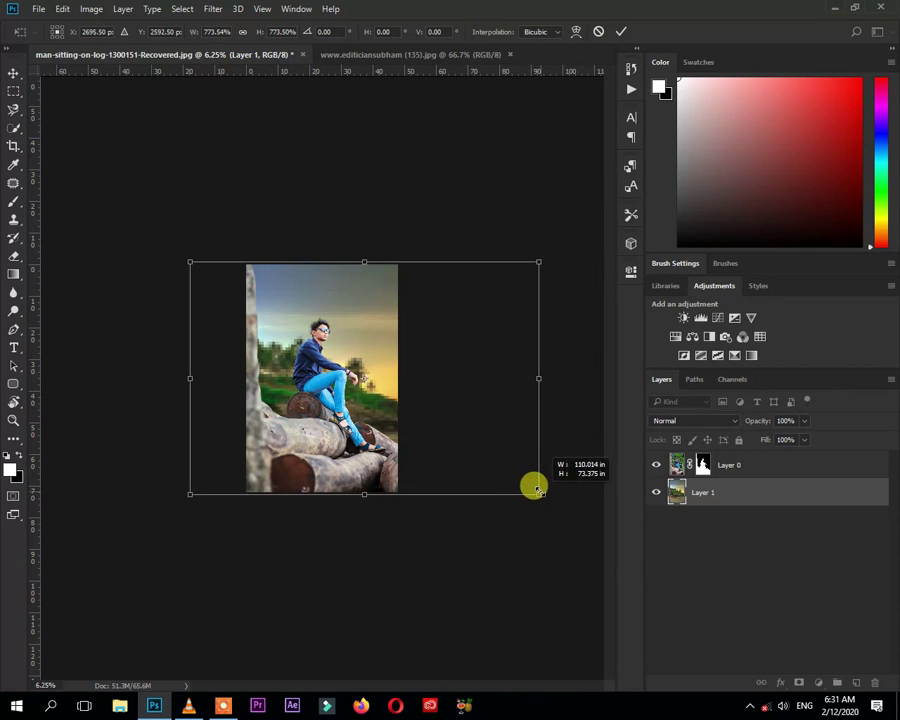
{"action": "left_click_drag", "start_coordinate": [488, 450], "coordinate": [515, 457]}
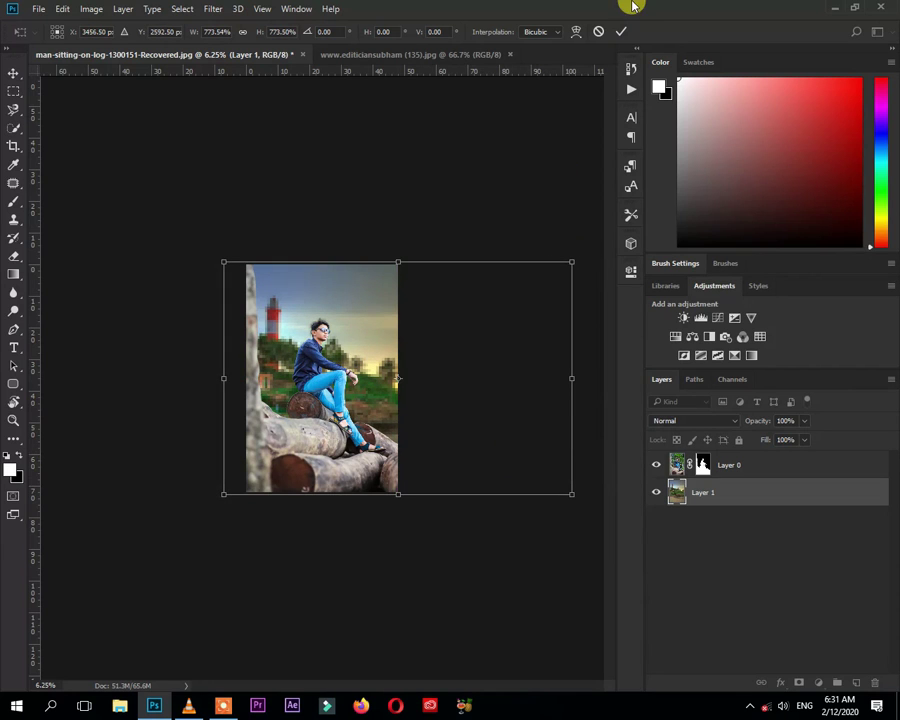
{"action": "left_click", "coordinate": [620, 33]}
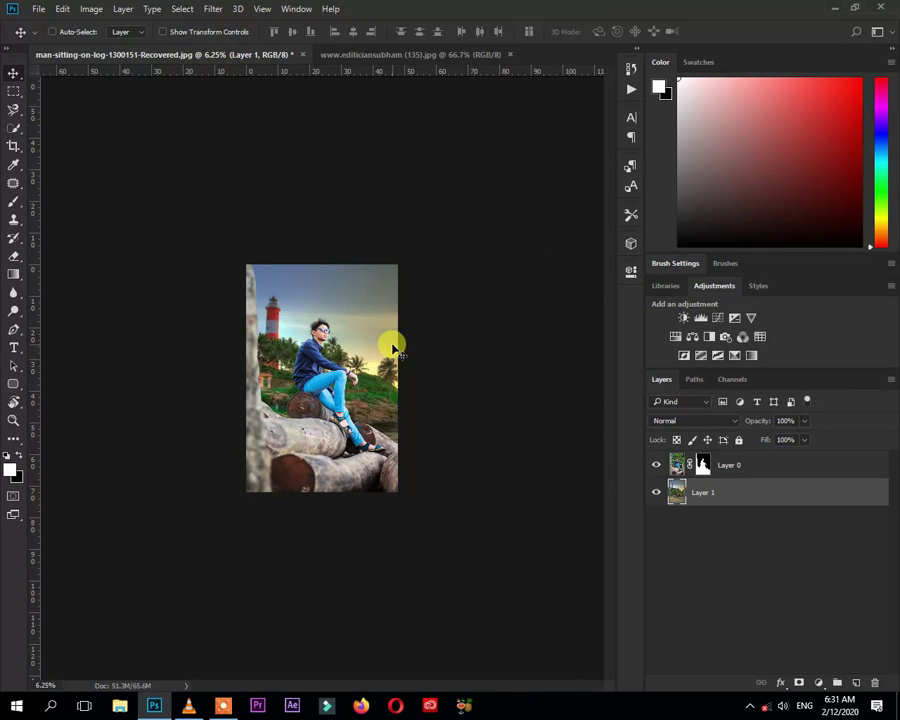
Shift the beach background left to show more of the orange sky.
{"action": "key", "text": "ctrl+plus"}
{"action": "key", "text": "ctrl+plus"}
{"action": "key", "text": "ctrl+plus"}
{"action": "key", "text": "ctrl+minus"}
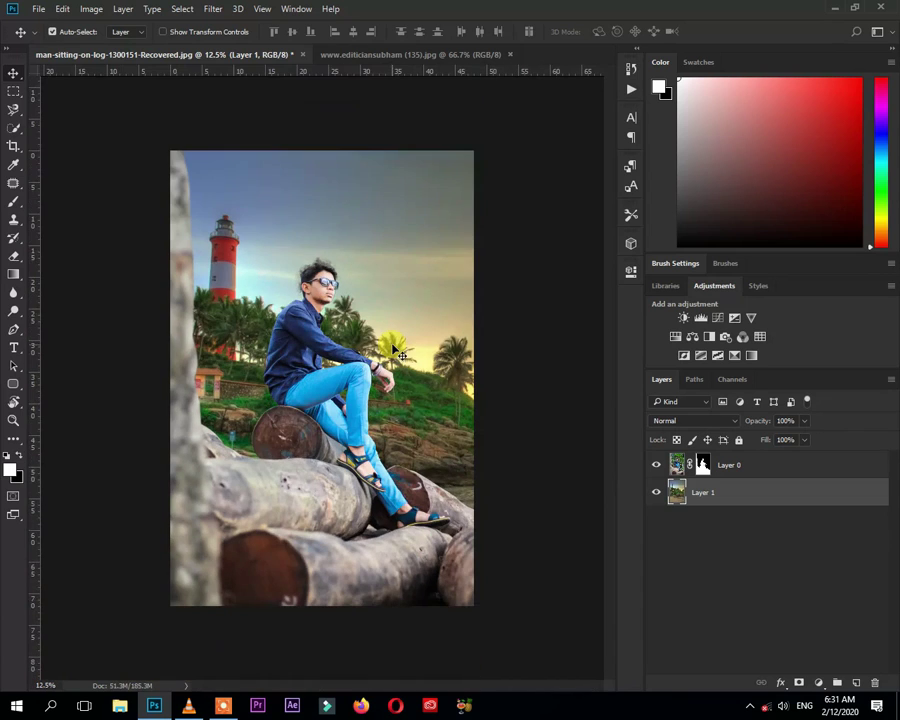
{"action": "key", "text": "shift+Left"}
{"action": "key", "text": "shift+Left"}
{"action": "key", "text": "shift+Left"}
{"action": "key", "text": "shift+Left"}
{"action": "key", "text": "shift+Left"}
{"action": "key", "text": "shift+Left"}
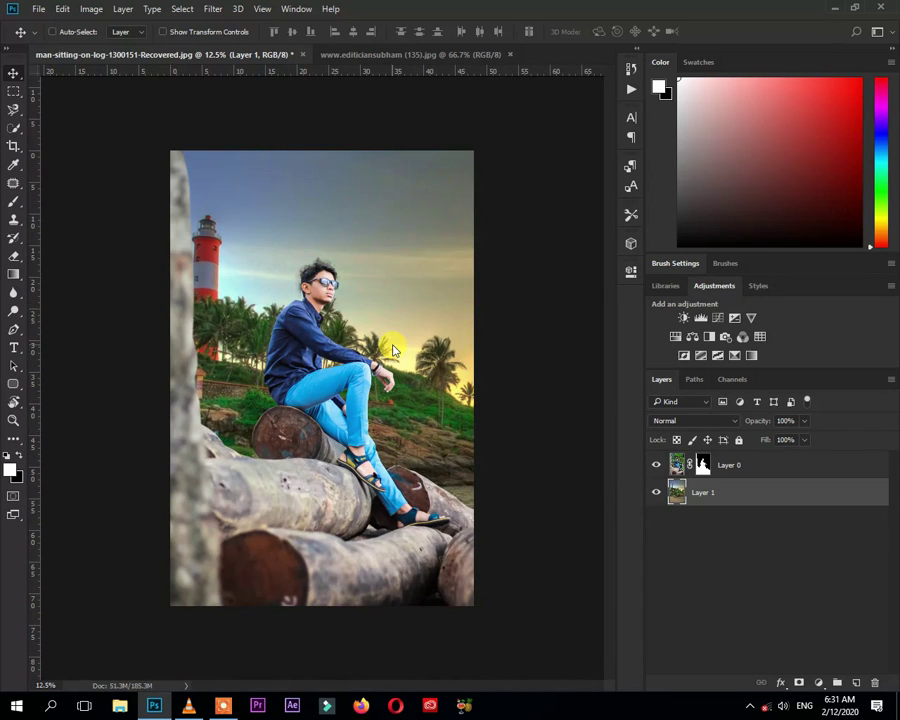
{"action": "mouse_move", "coordinate": [455, 383]}
{"action": "left_mouse_down"}
{"action": "mouse_move", "coordinate": [155, 349]}
{"action": "mouse_move", "coordinate": [586, 340]}
{"action": "mouse_move", "coordinate": [337, 311]}
{"action": "left_mouse_up"}
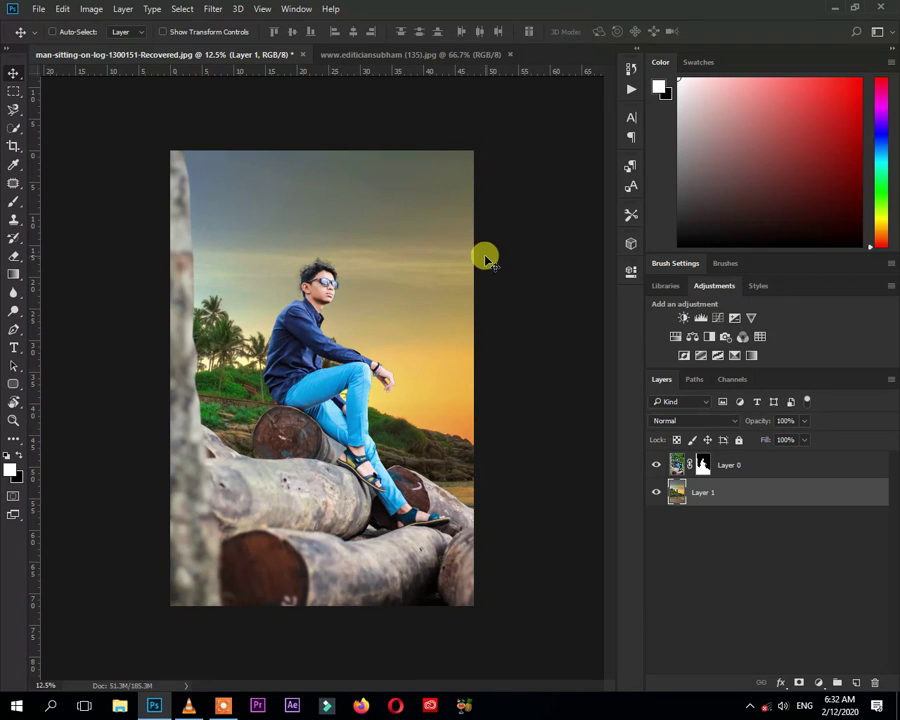
Preview a 13.9 px Gaussian Blur on the background, cancel it, and list the Blur Gallery effects.
{"action": "left_click", "coordinate": [213, 9]}
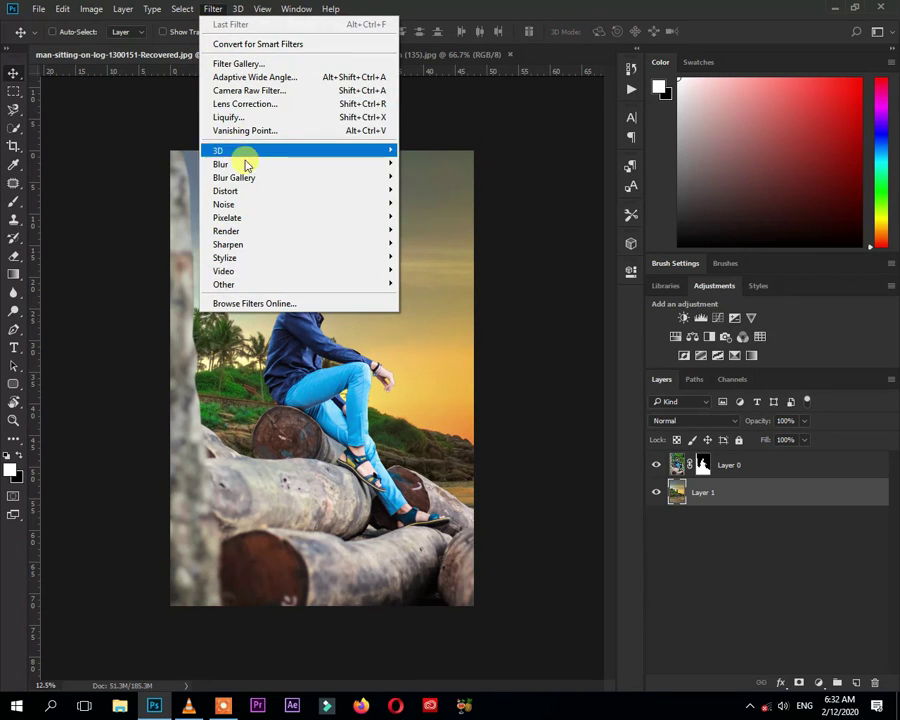
{"action": "left_click", "coordinate": [405, 218]}
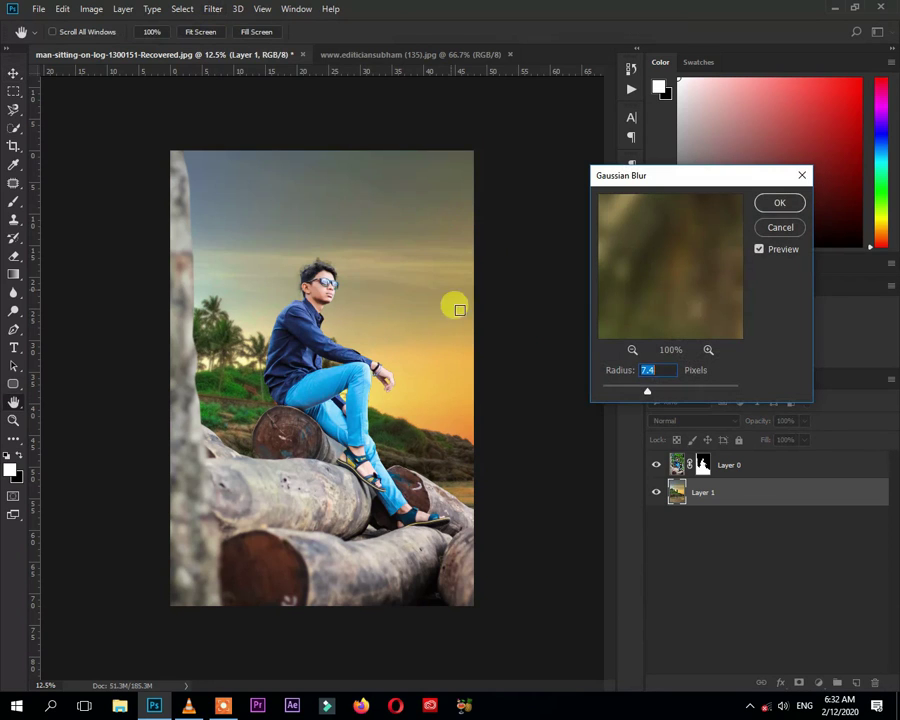
{"action": "left_click_drag", "start_coordinate": [636, 390], "coordinate": [662, 390]}
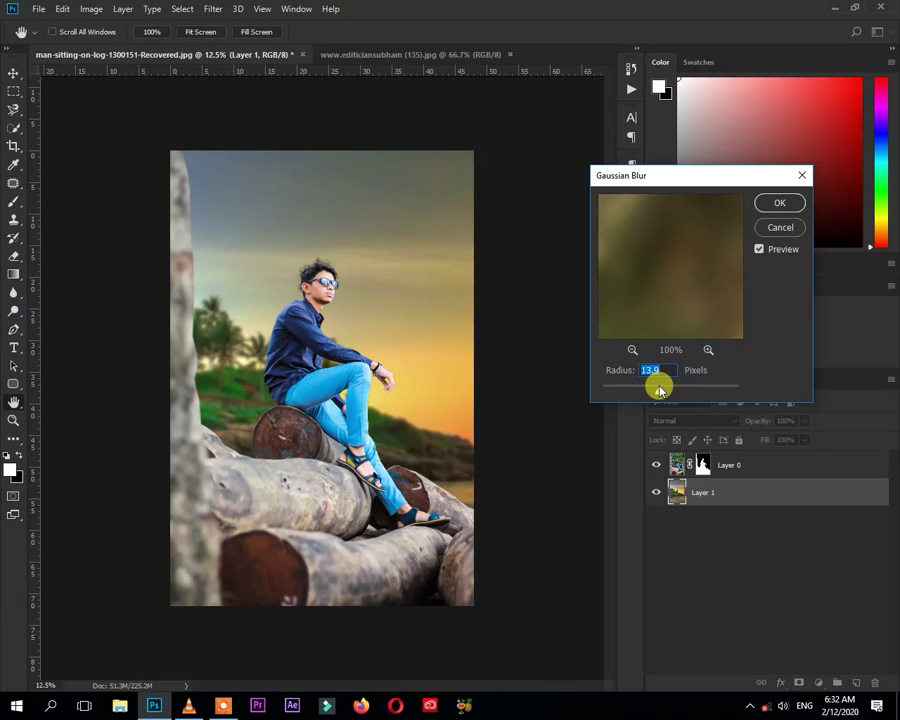
{"action": "left_click", "coordinate": [781, 229]}
{"action": "left_click", "coordinate": [215, 8]}
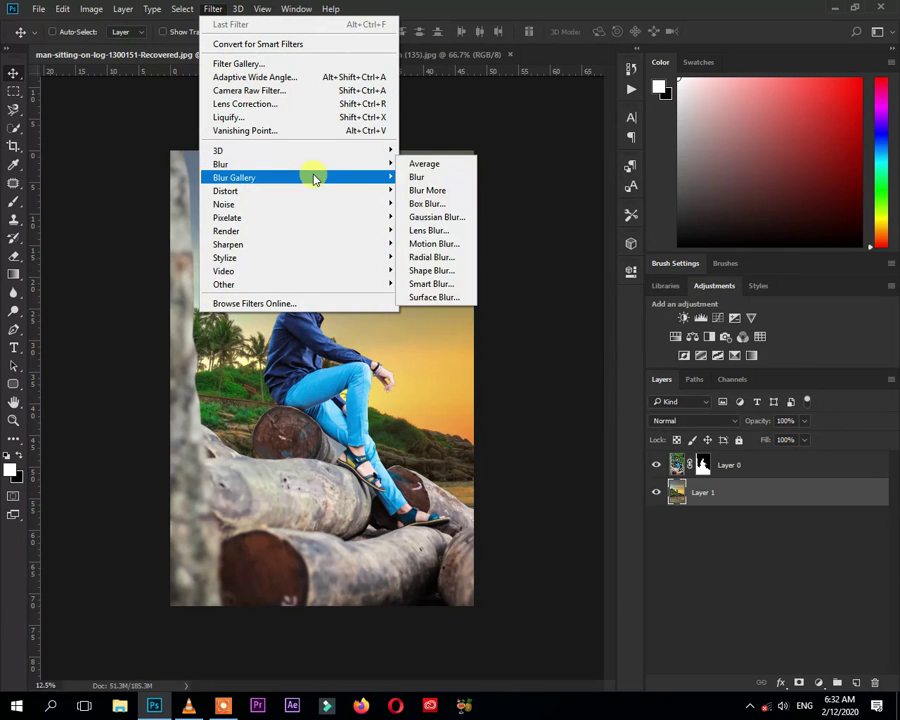
Apply a 15 px Tilt-Shift blur focused on the lower logs, with 20% light bokeh and distortion.
{"action": "mouse_move", "coordinate": [234, 177]}
{"action": "left_click", "coordinate": [415, 203]}
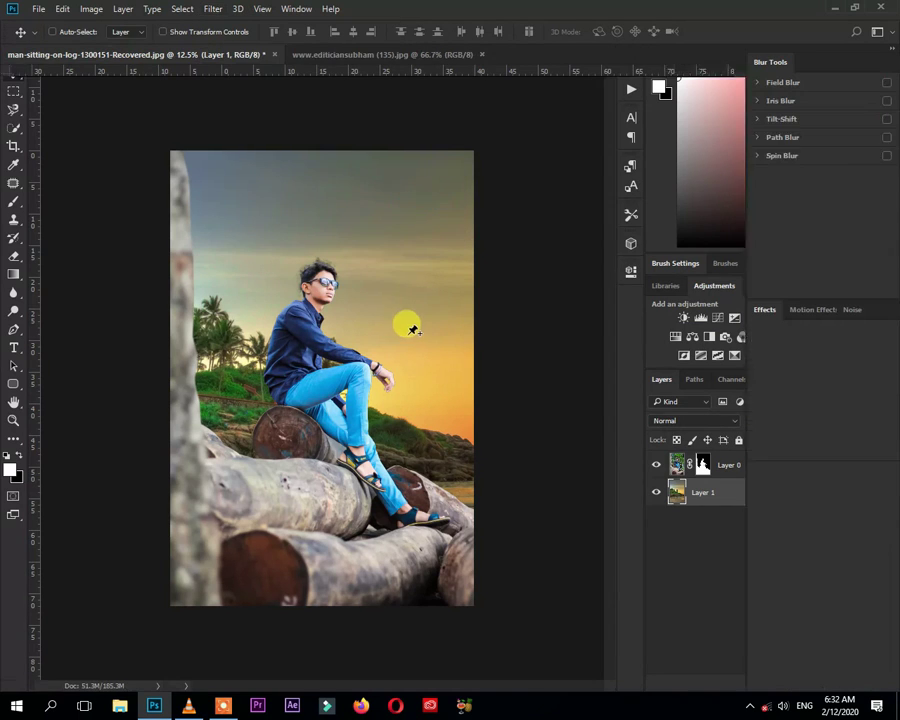
{"action": "left_click_drag", "start_coordinate": [378, 400], "coordinate": [375, 597]}
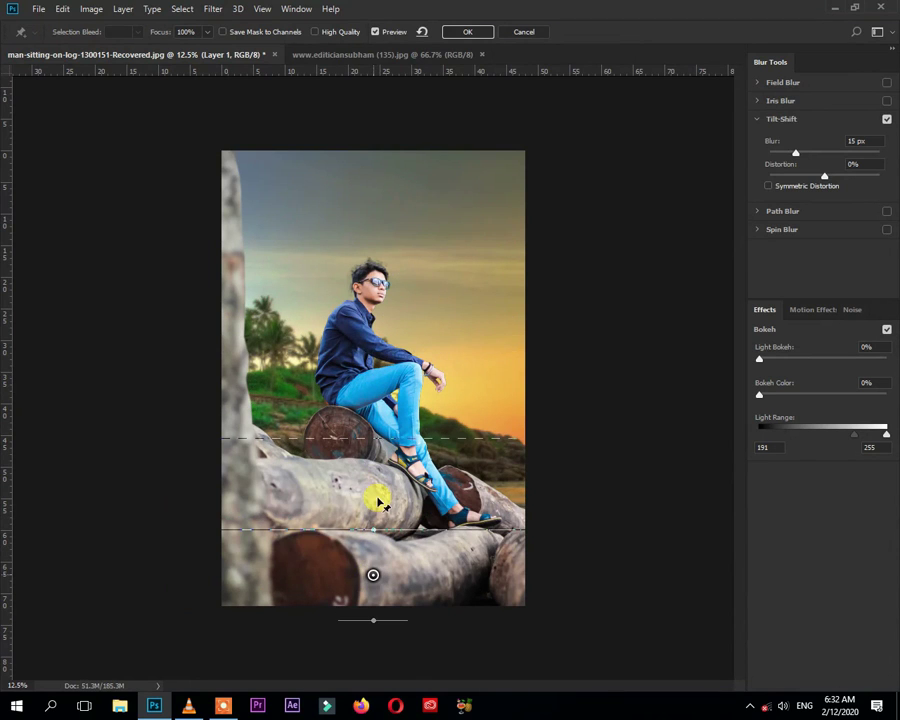
{"action": "left_click_drag", "start_coordinate": [759, 358], "coordinate": [778, 357]}
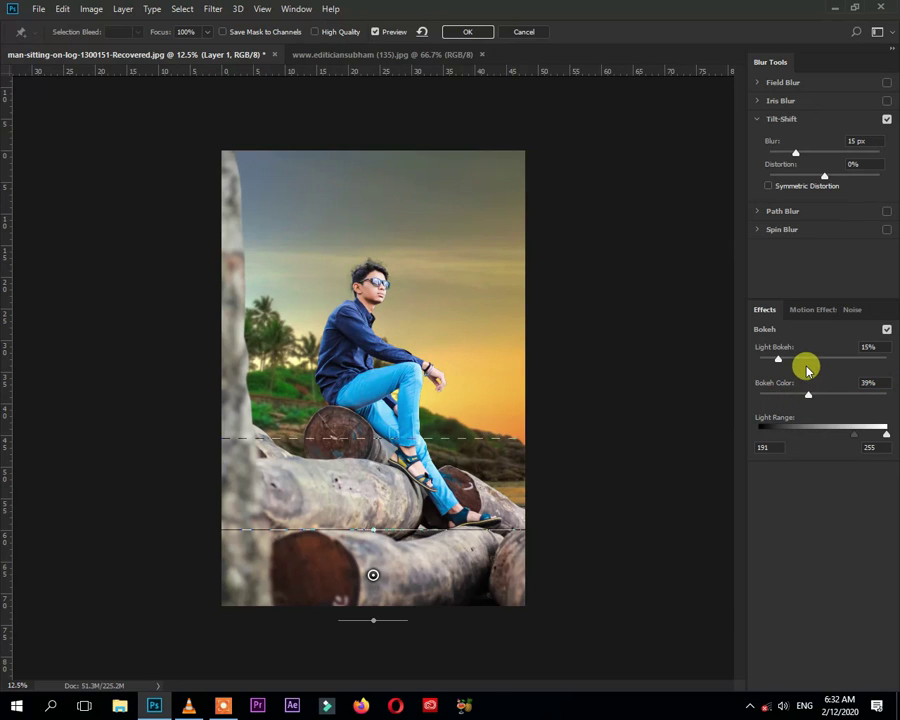
{"action": "left_click_drag", "start_coordinate": [807, 360], "coordinate": [784, 360]}
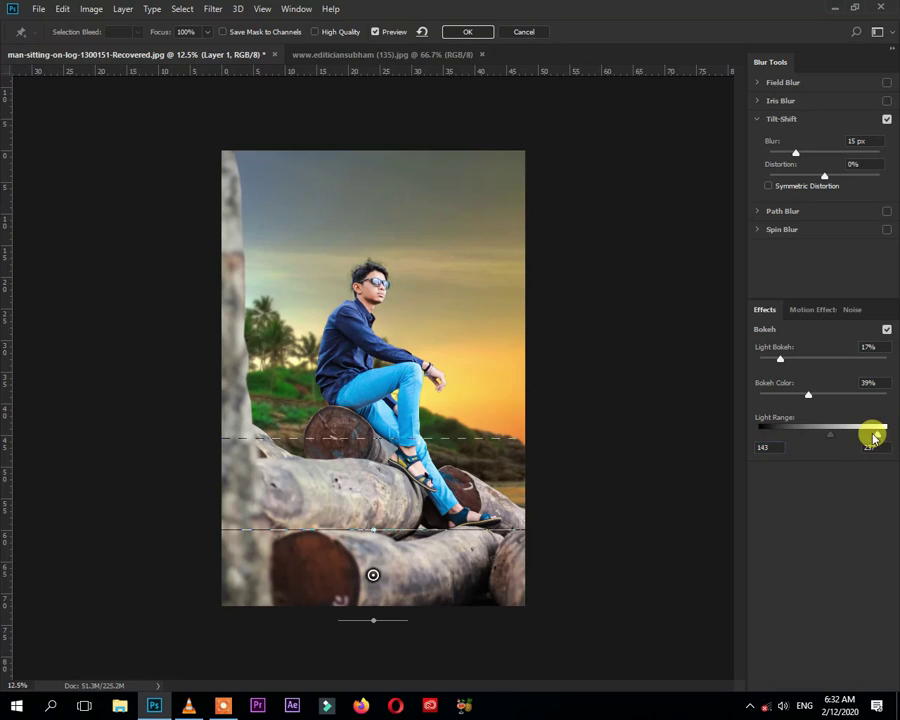
{"action": "left_click_drag", "start_coordinate": [848, 431], "coordinate": [884, 437]}
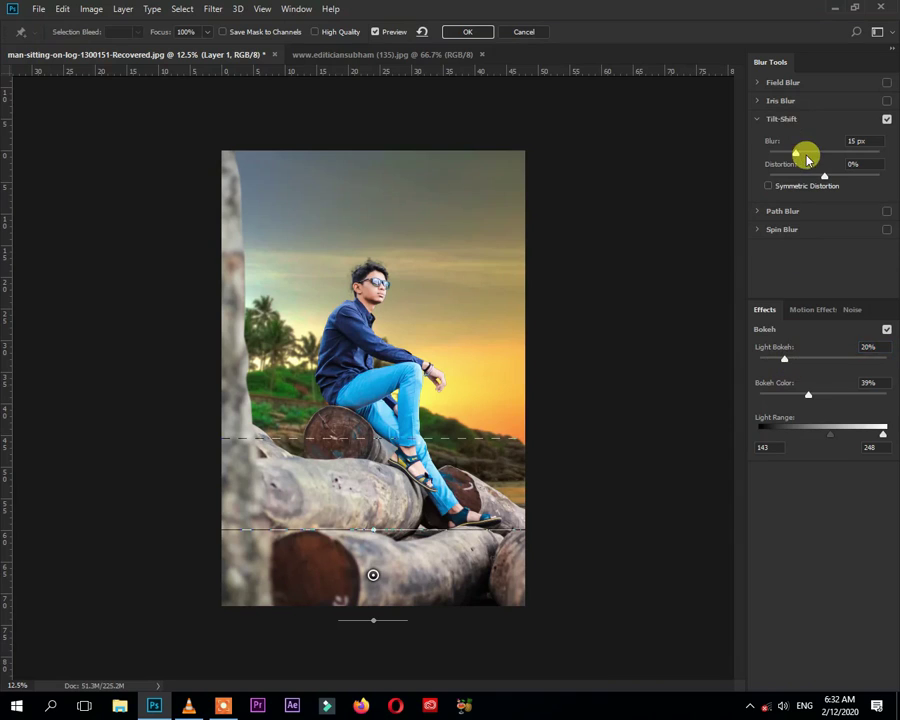
{"action": "left_click", "coordinate": [851, 182]}
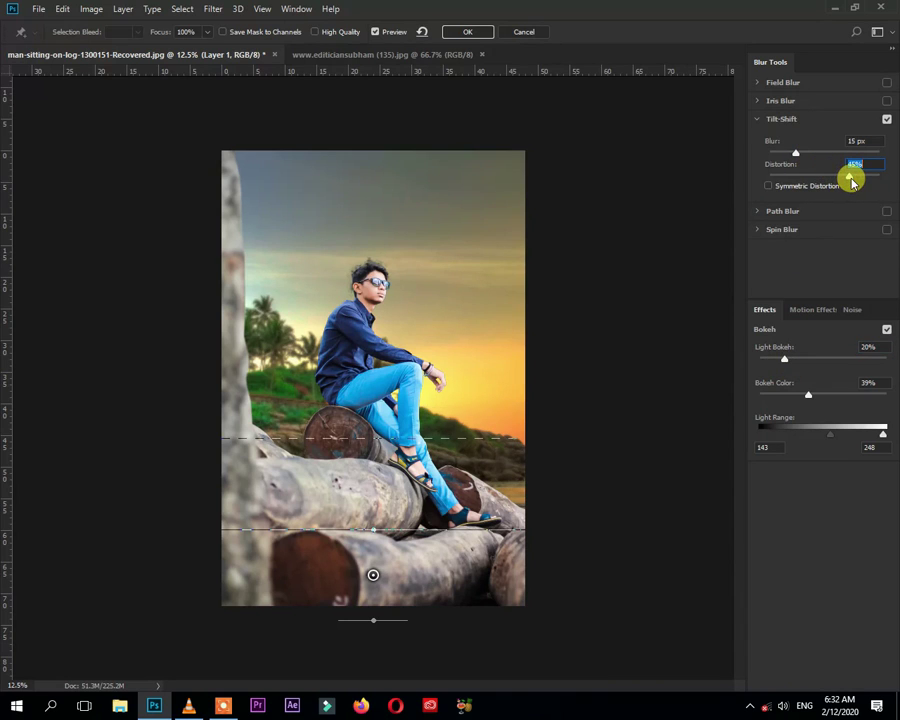
{"action": "left_click", "coordinate": [456, 38]}
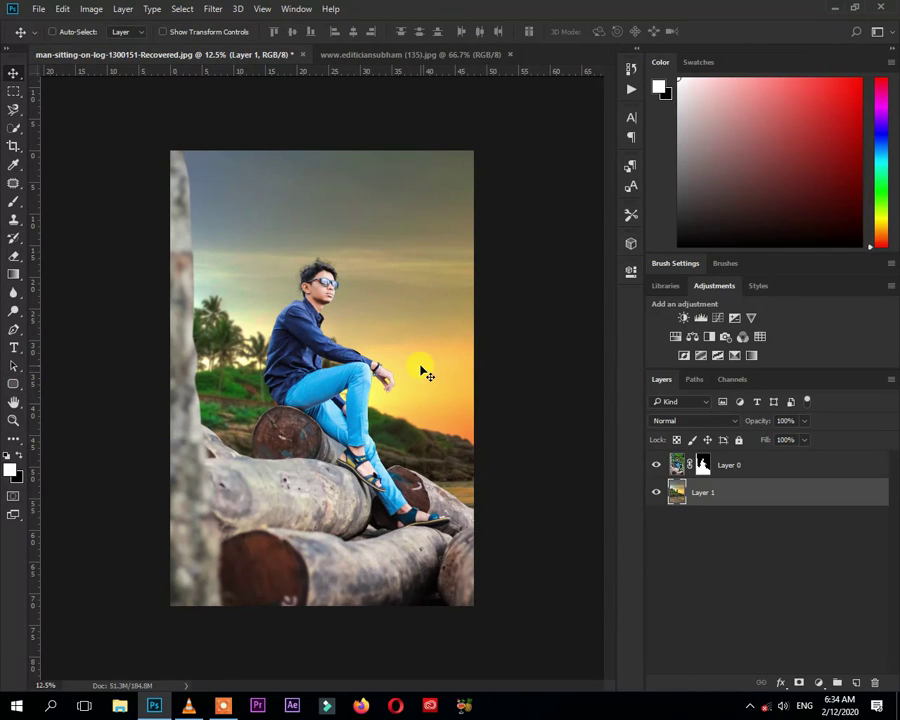
Soften the man's hair edge on Layer 0's mask using a black soft brush and the Blur tool.
{"action": "scroll", "coordinate": [408, 352], "scroll_direction": "up", "scroll_amount": 1}
{"action": "scroll", "coordinate": [398, 348], "scroll_direction": "up", "scroll_amount": 2}
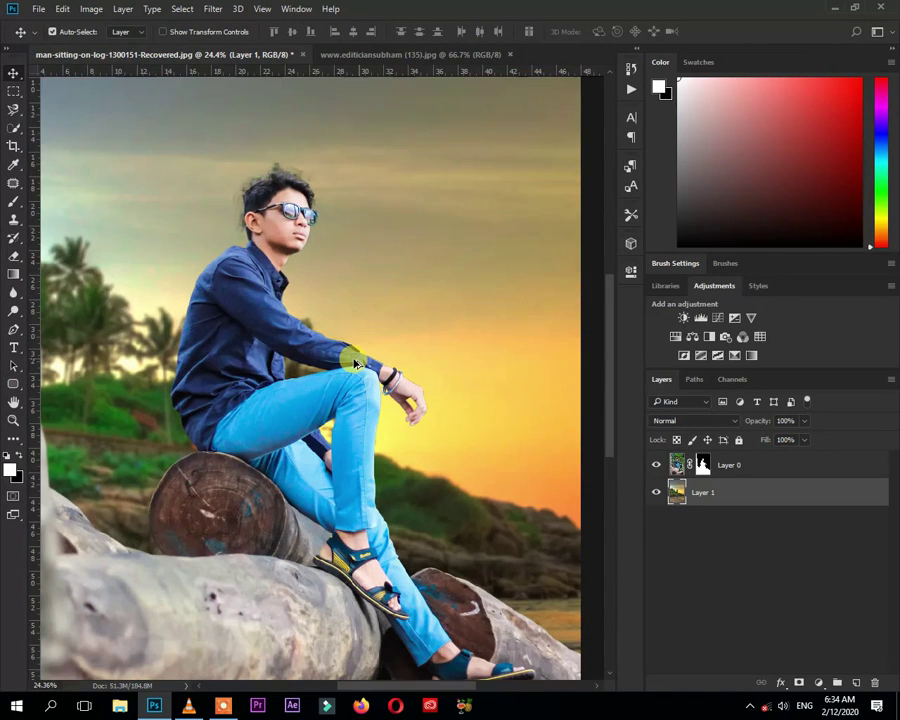
{"action": "scroll", "coordinate": [352, 362], "scroll_direction": "up", "scroll_amount": 1}
{"action": "scroll", "coordinate": [352, 362], "scroll_direction": "up", "scroll_amount": 1}
{"action": "scroll", "coordinate": [352, 362], "scroll_direction": "up", "scroll_amount": 2}
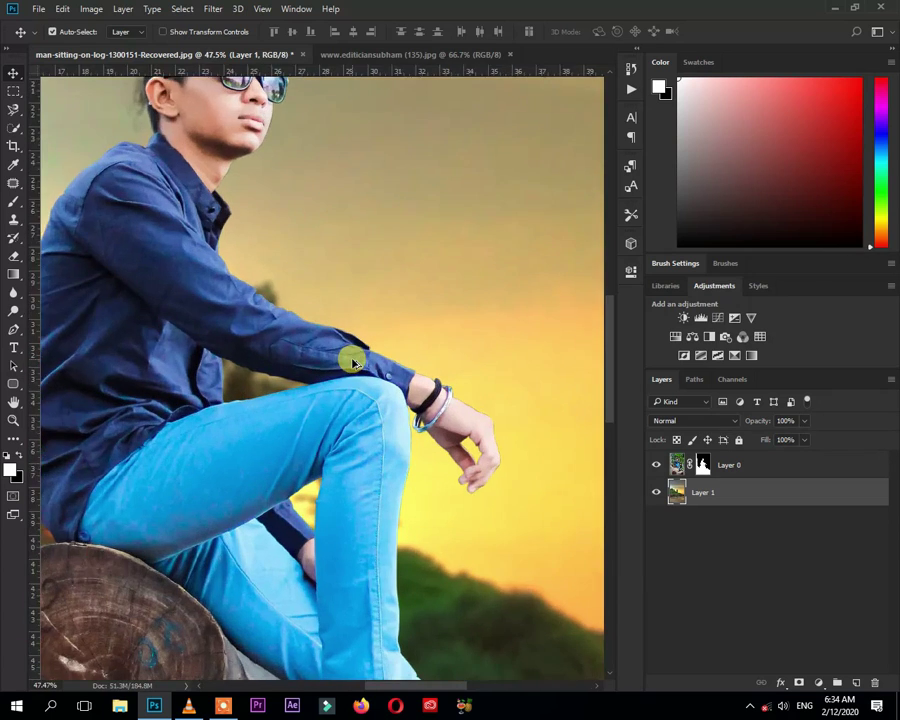
{"action": "scroll", "coordinate": [352, 362], "scroll_direction": "up", "scroll_amount": 2}
{"action": "scroll", "coordinate": [398, 342], "scroll_direction": "up", "scroll_amount": 3}
{"action": "scroll", "coordinate": [370, 300], "scroll_direction": "up", "scroll_amount": 3}
{"action": "scroll", "coordinate": [420, 424], "scroll_direction": "up", "scroll_amount": 3}
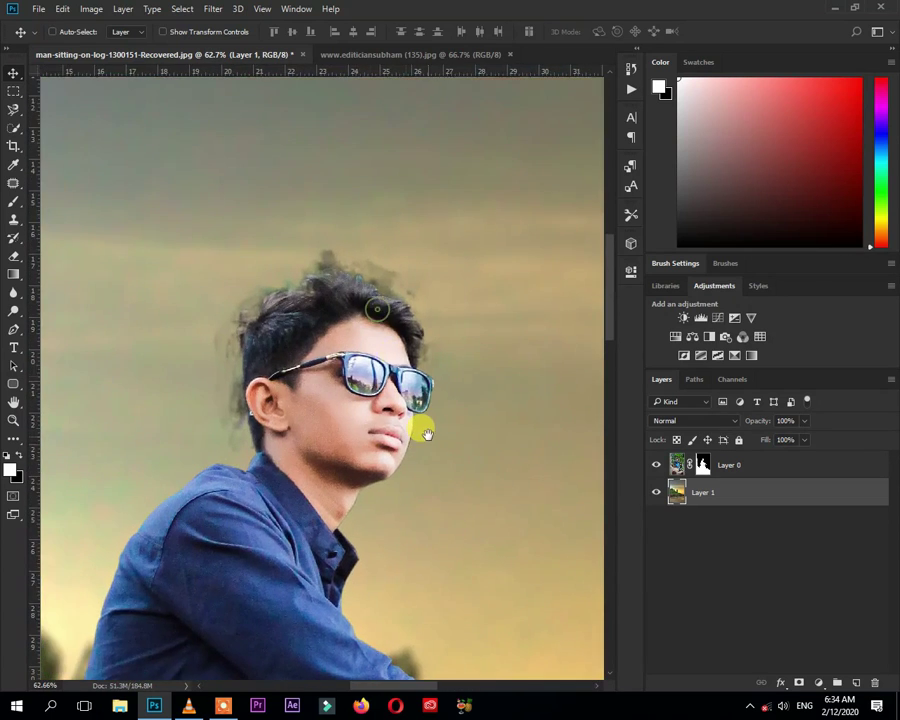
{"action": "scroll", "coordinate": [392, 400], "scroll_direction": "up", "scroll_amount": 1}
{"action": "scroll", "coordinate": [396, 406], "scroll_direction": "up", "scroll_amount": 2}
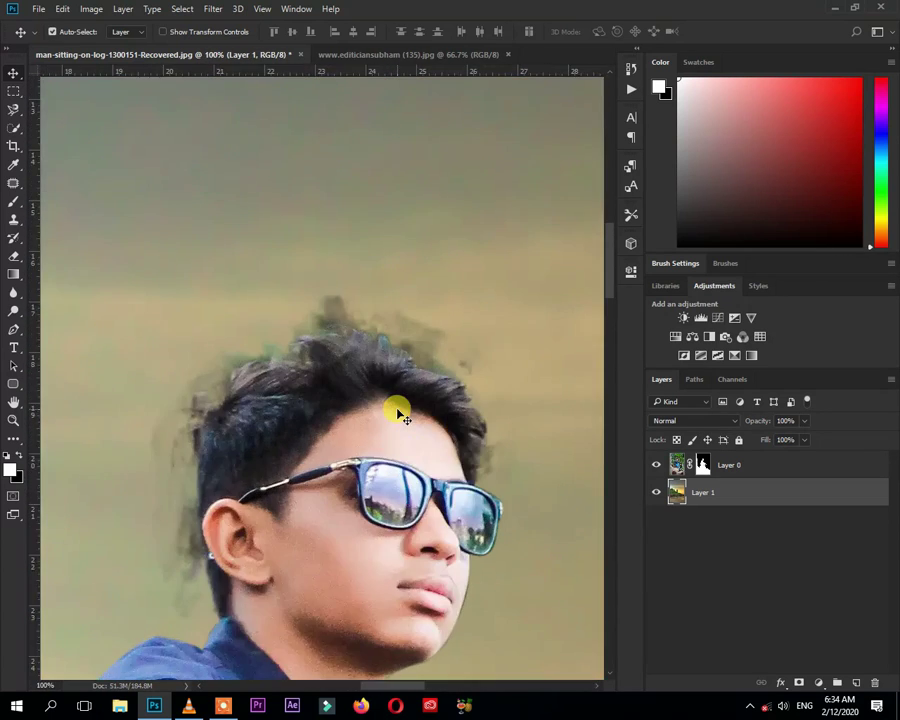
{"action": "left_click", "coordinate": [702, 464]}
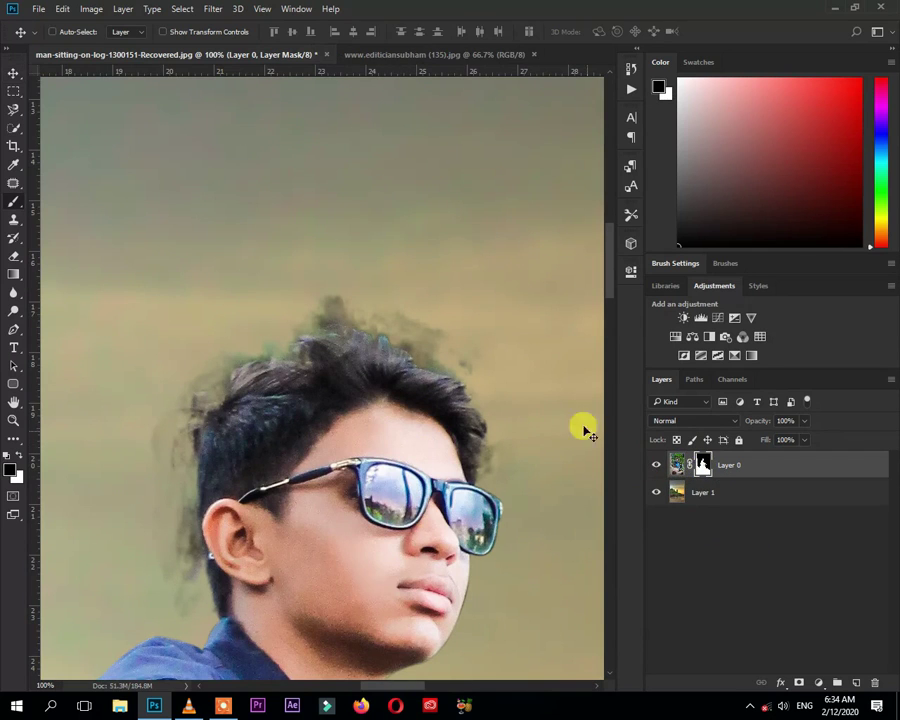
{"action": "key", "text": "b"}
{"action": "key", "text": "x"}
{"action": "right_click", "coordinate": [462, 340]}
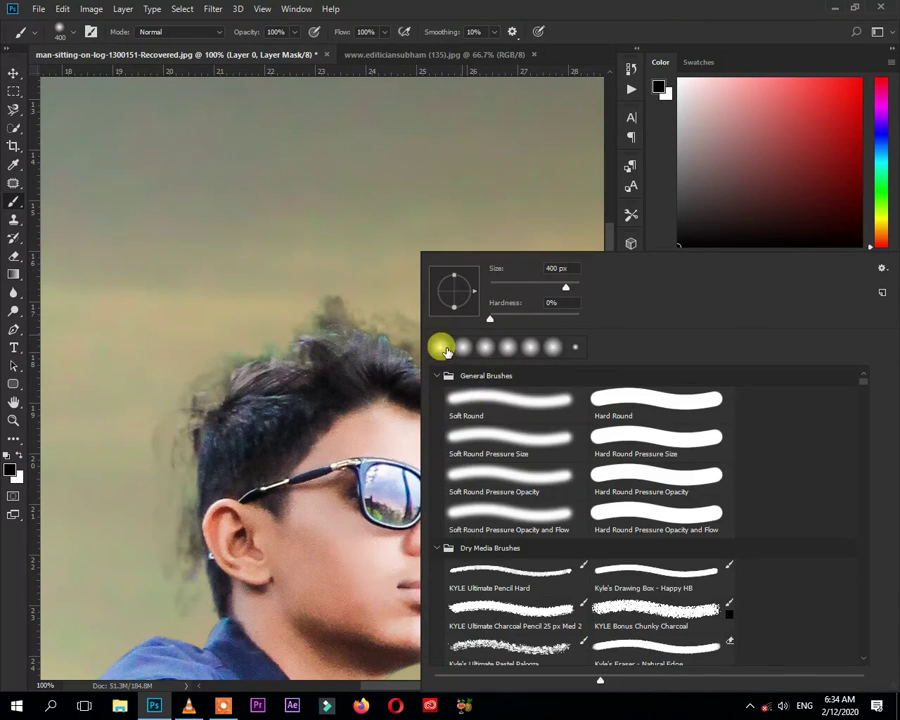
{"action": "key", "text": "r"}
{"action": "mouse_move", "coordinate": [443, 331]}
{"action": "left_mouse_down"}
{"action": "mouse_move", "coordinate": [478, 354]}
{"action": "mouse_move", "coordinate": [430, 354]}
{"action": "mouse_move", "coordinate": [408, 298]}
{"action": "mouse_move", "coordinate": [402, 302]}
{"action": "left_mouse_up"}
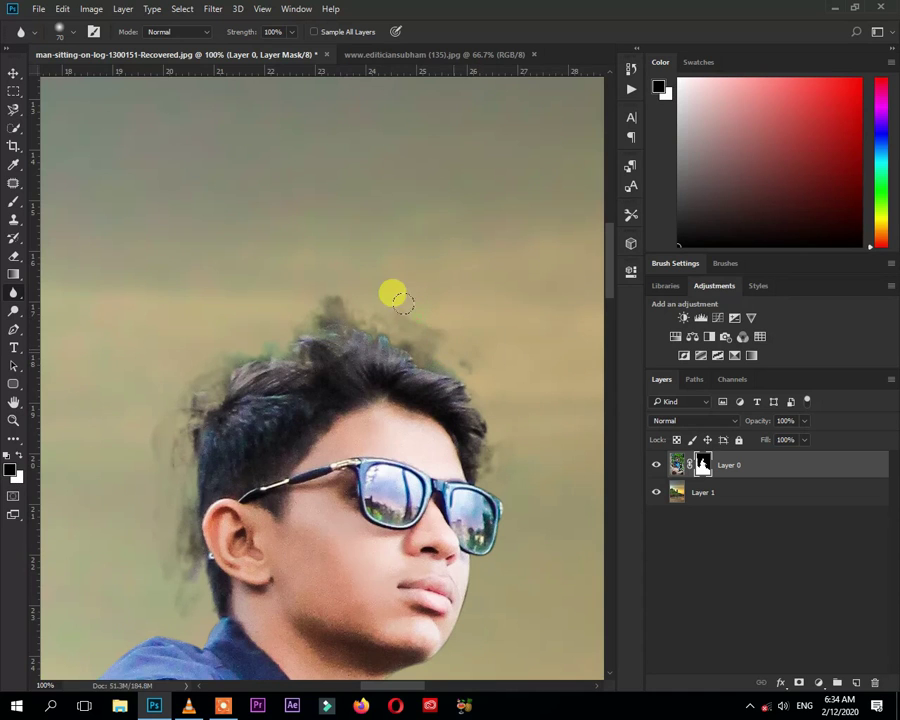
Check the hair edge by toggling Layer 0 and zooming to 300%, then open Liquify.
{"action": "left_click", "coordinate": [664, 466]}
{"action": "left_click", "coordinate": [664, 466]}
{"action": "left_click", "coordinate": [13, 201]}
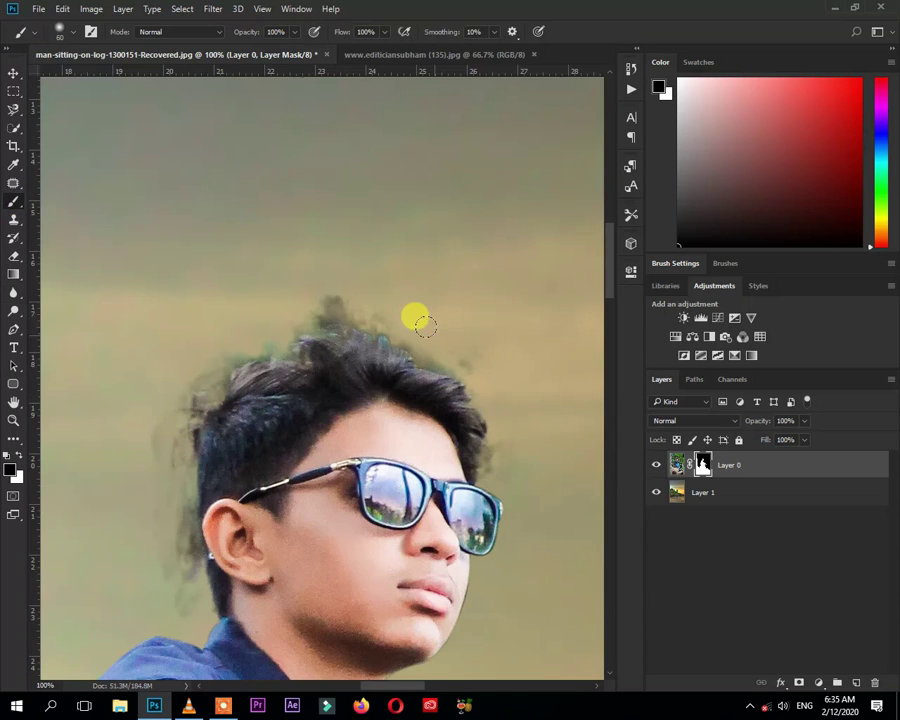
{"action": "key", "text": "ctrl+plus"}
{"action": "key", "text": "ctrl+plus"}
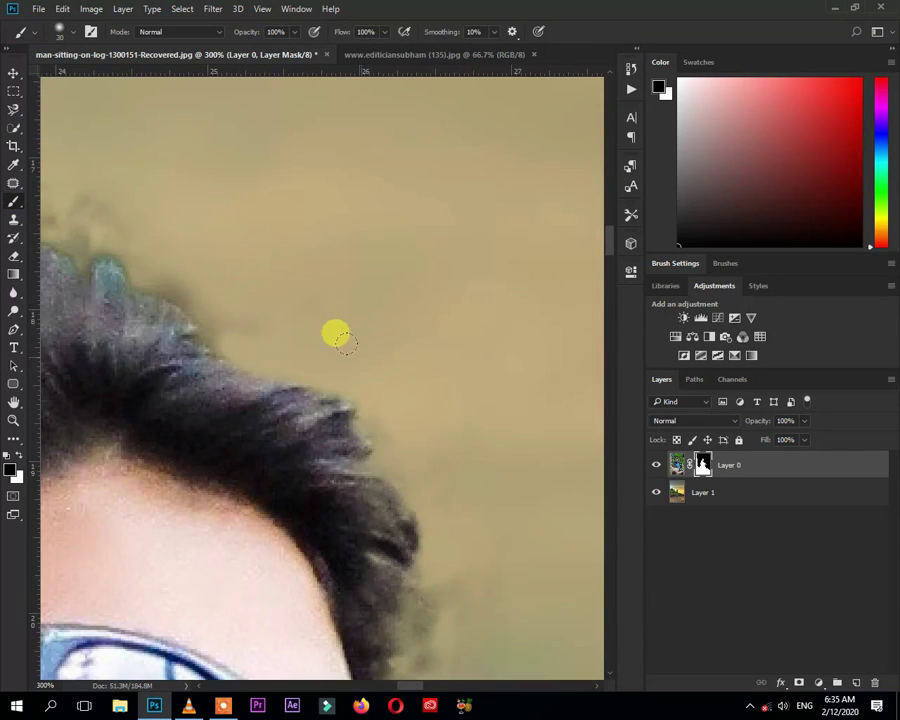
{"action": "scroll", "coordinate": [444, 544], "scroll_direction": "down", "scroll_amount": 2}
{"action": "scroll", "coordinate": [512, 536], "scroll_direction": "up", "scroll_amount": 3}
{"action": "scroll", "coordinate": [512, 536], "scroll_direction": "left", "scroll_amount": 3}
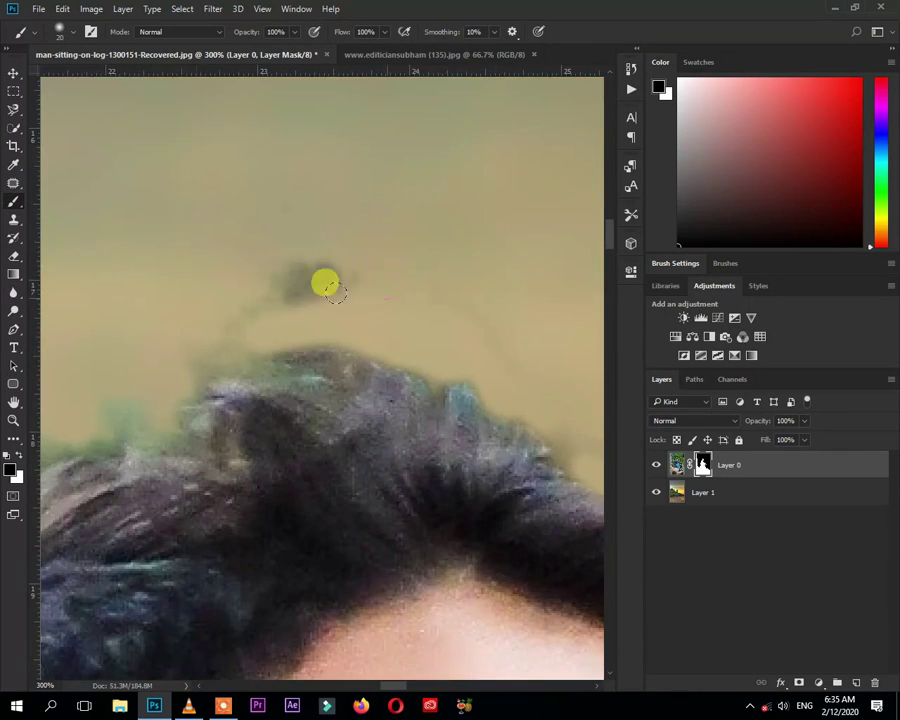
{"action": "scroll", "coordinate": [400, 272], "scroll_direction": "left", "scroll_amount": 2}
{"action": "scroll", "coordinate": [292, 228], "scroll_direction": "left", "scroll_amount": 2}
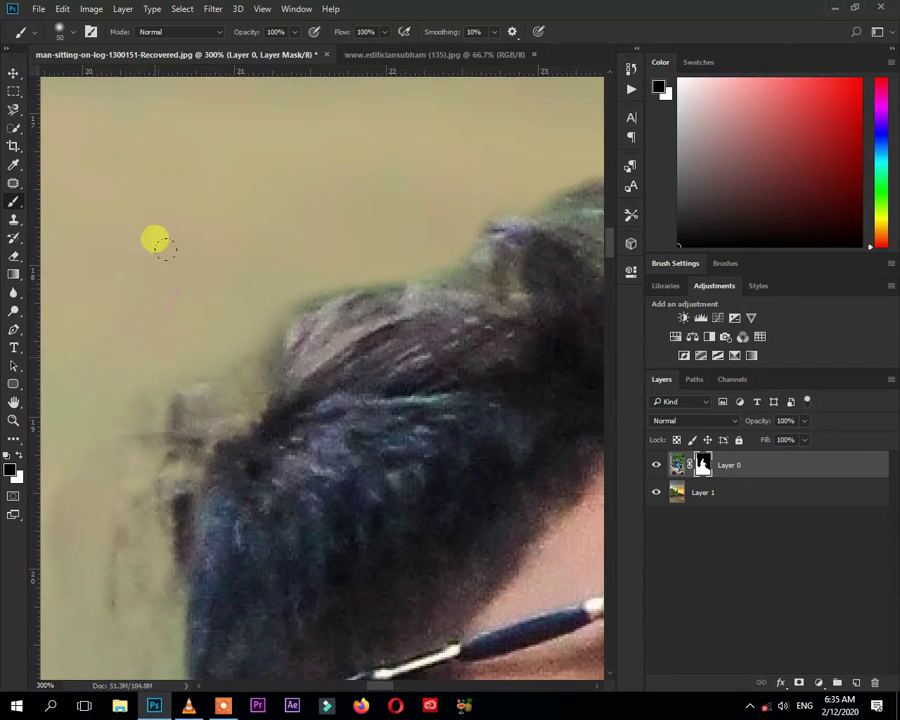
{"action": "scroll", "coordinate": [168, 256], "scroll_direction": "down", "scroll_amount": 2}
{"action": "scroll", "coordinate": [168, 256], "scroll_direction": "left", "scroll_amount": 1}
{"action": "scroll", "coordinate": [201, 451], "scroll_direction": "down", "scroll_amount": 3}
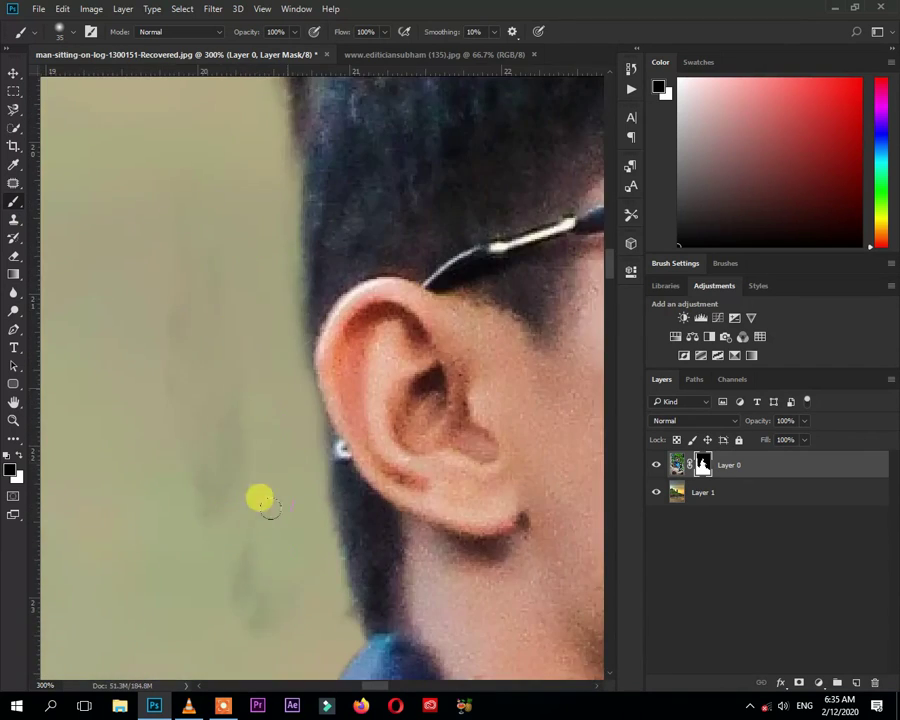
{"action": "scroll", "coordinate": [258, 494], "scroll_direction": "down", "scroll_amount": 1}
{"action": "scroll", "coordinate": [238, 416], "scroll_direction": "down", "scroll_amount": 3}
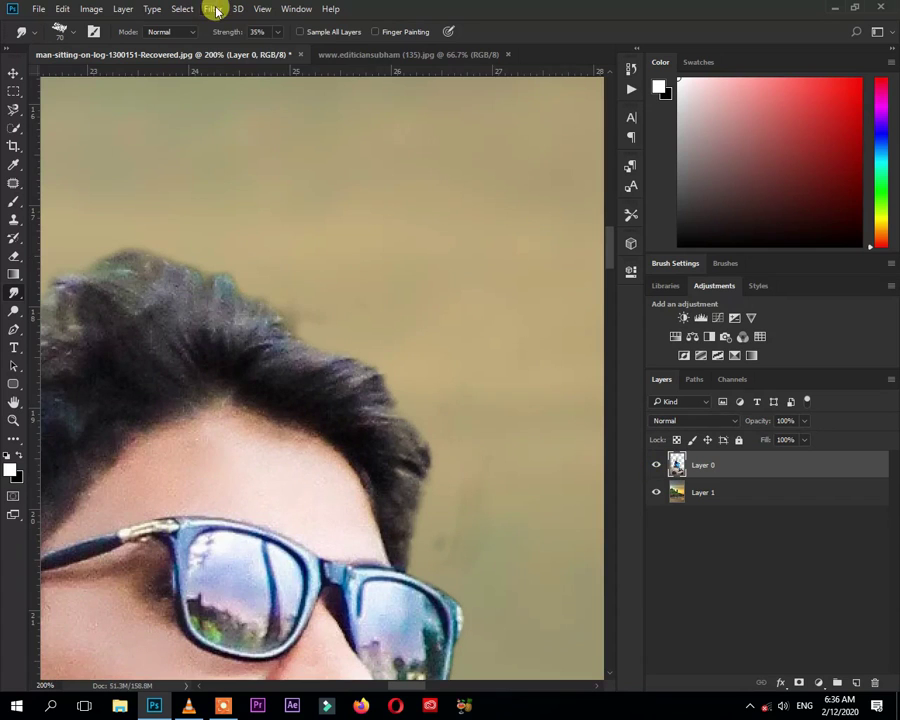
{"action": "left_click", "coordinate": [215, 11]}
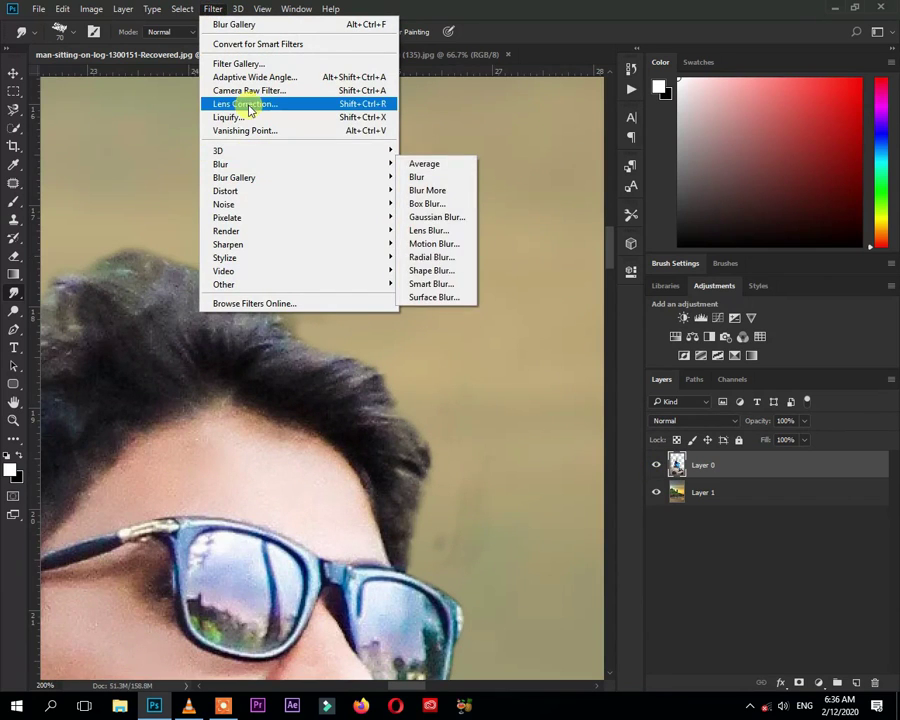
{"action": "left_click", "coordinate": [248, 116]}
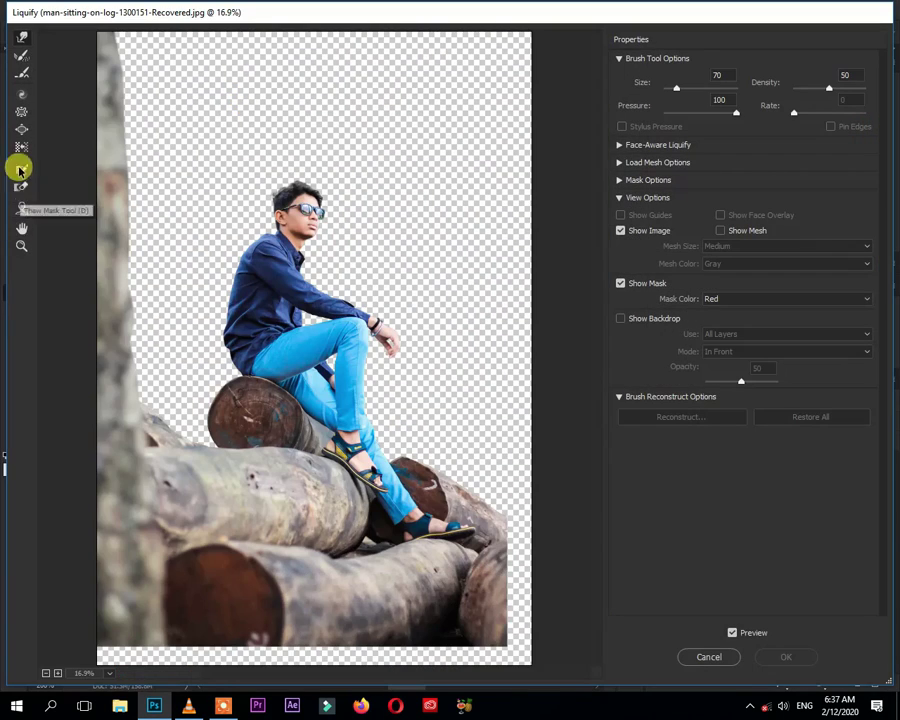
In Liquify, push the man's hair crown up with a 150 Forward Warp brush and commit.
{"action": "left_click", "coordinate": [20, 246]}
{"action": "left_click_drag", "start_coordinate": [248, 162], "coordinate": [331, 233]}
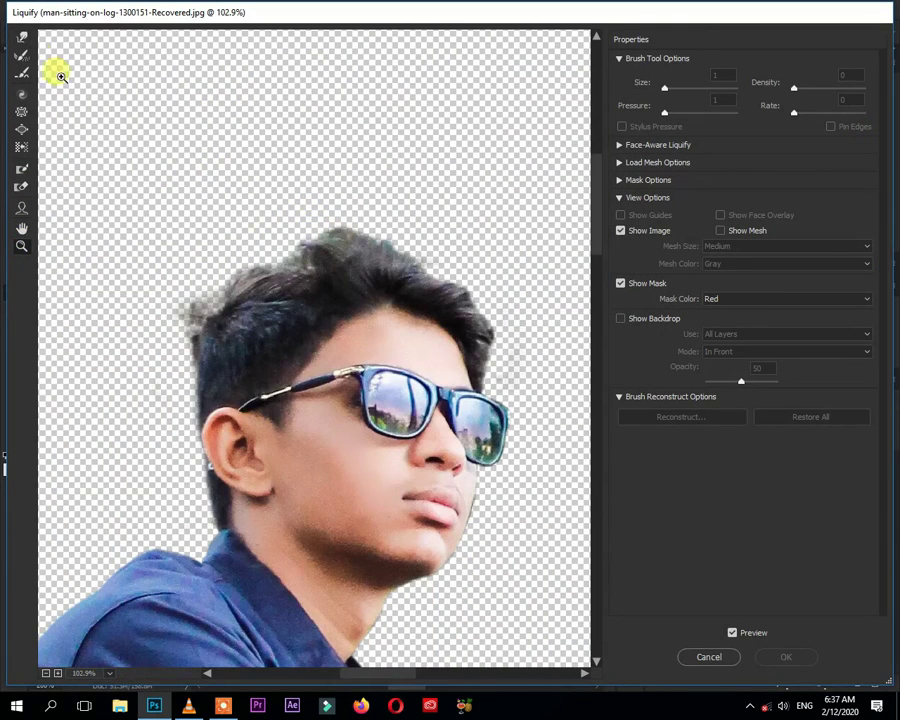
{"action": "left_click", "coordinate": [21, 37]}
{"action": "left_click_drag", "start_coordinate": [492, 358], "coordinate": [446, 265]}
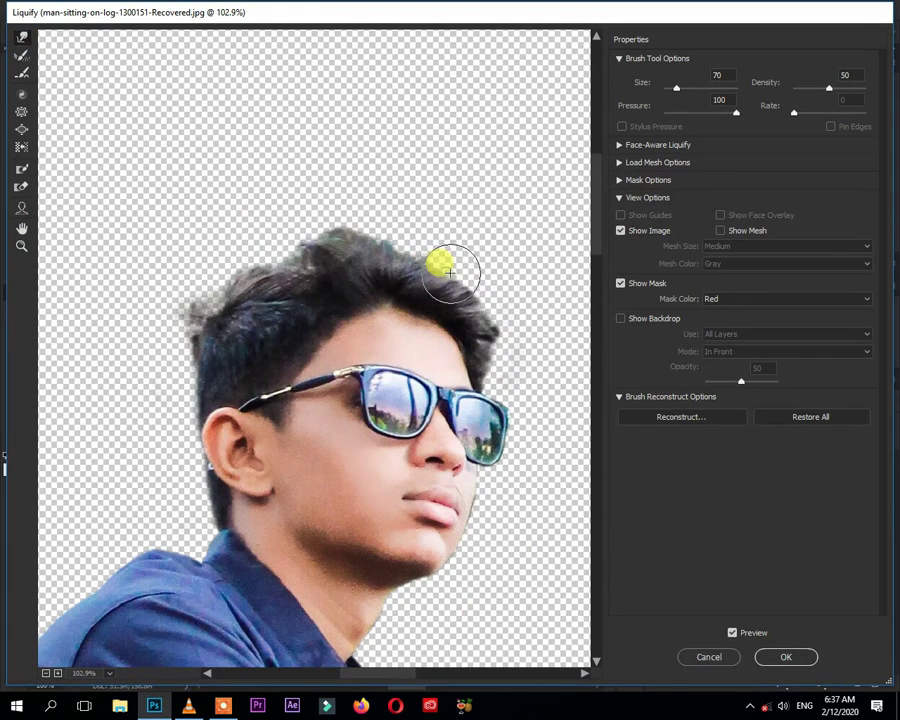
{"action": "key", "text": "bracketright"}
{"action": "key", "text": "bracketright"}
{"action": "key", "text": "bracketright"}
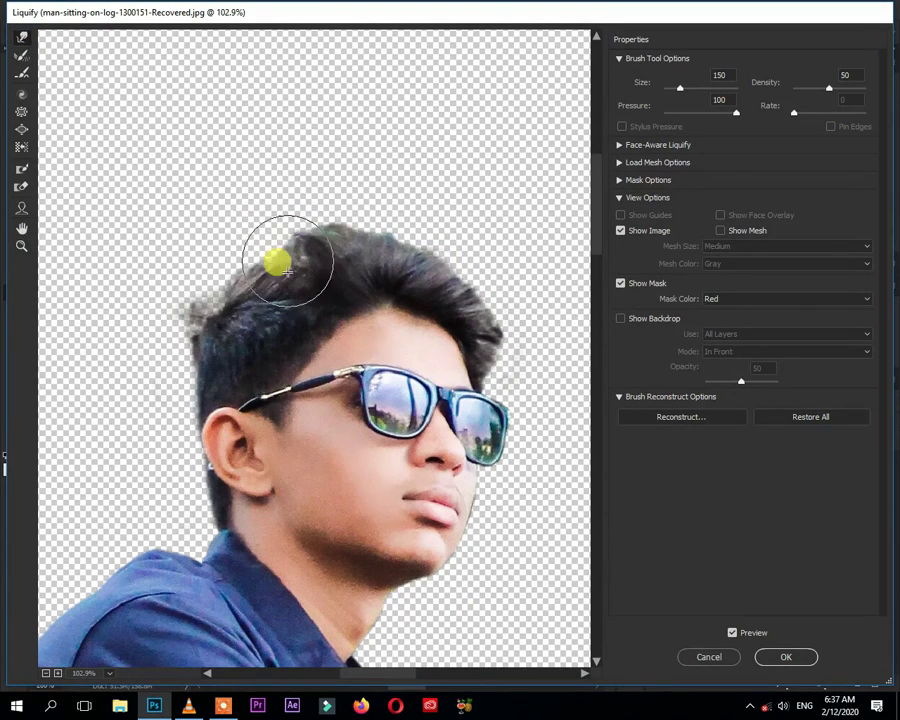
{"action": "left_click_drag", "start_coordinate": [261, 260], "coordinate": [341, 200]}
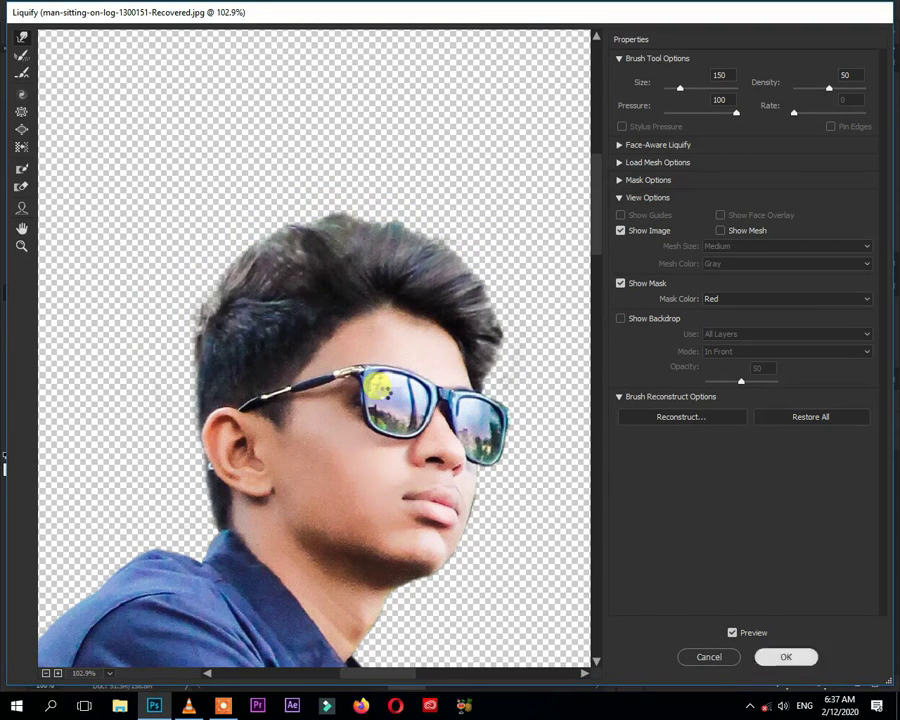
{"action": "key", "text": "Return"}
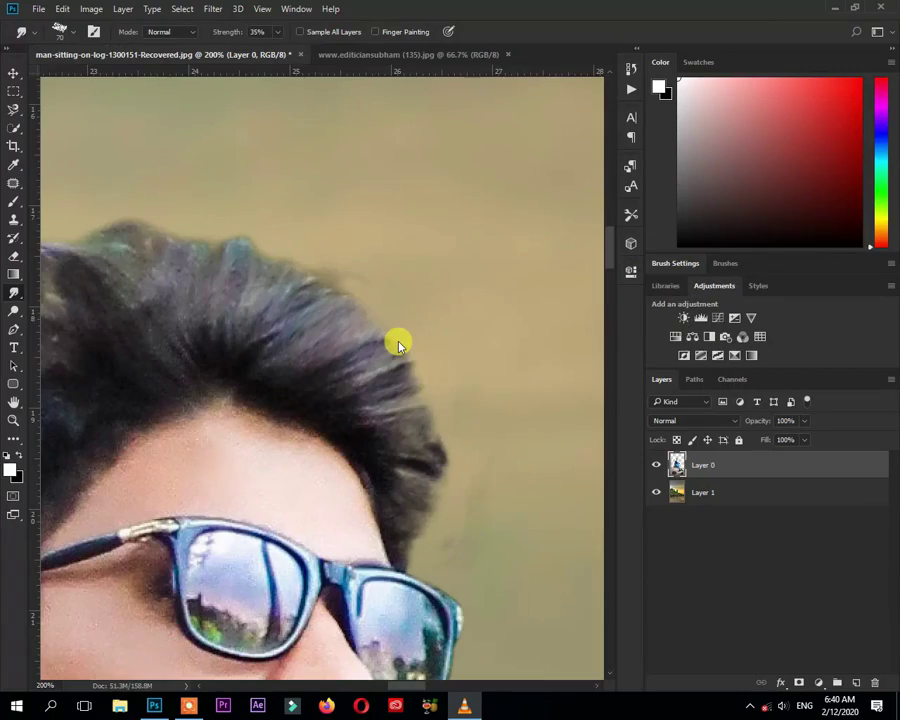
Add a layer mask to Layer 0 and choose a 70 px brush tip.
{"action": "key", "text": "ctrl+minus"}
{"action": "key", "text": "ctrl+minus"}
{"action": "key", "text": "ctrl+plus"}
{"action": "key", "text": "ctrl+plus"}
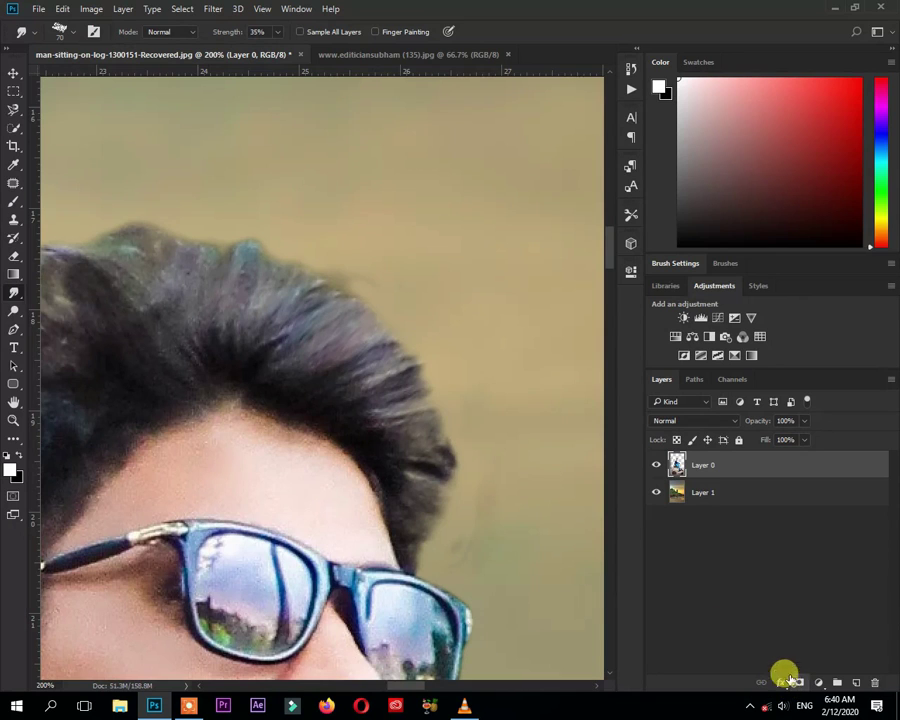
{"action": "left_click", "coordinate": [797, 681]}
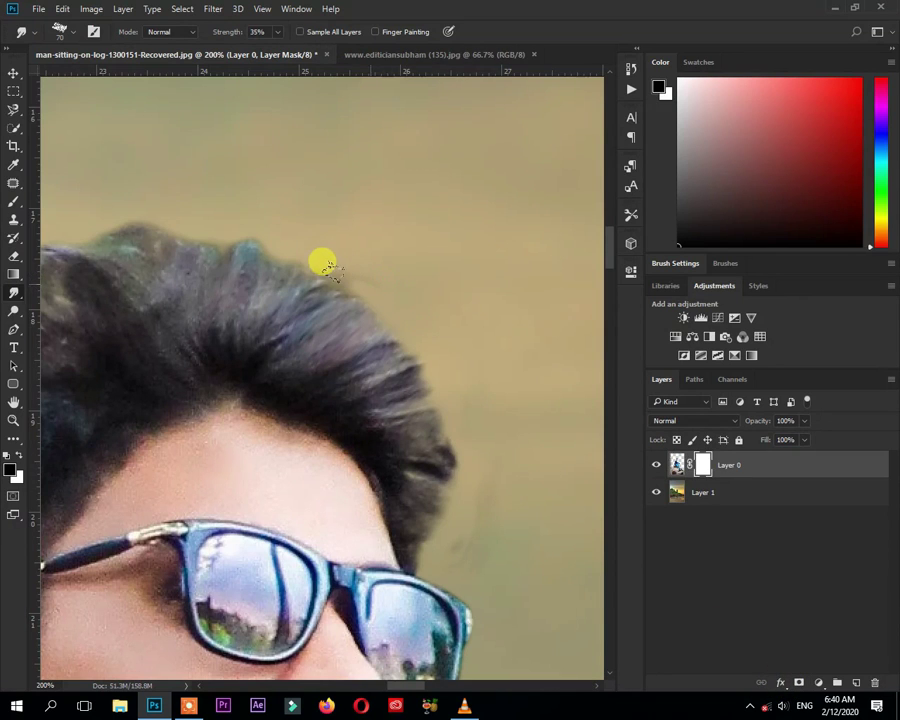
{"action": "left_click", "coordinate": [20, 203]}
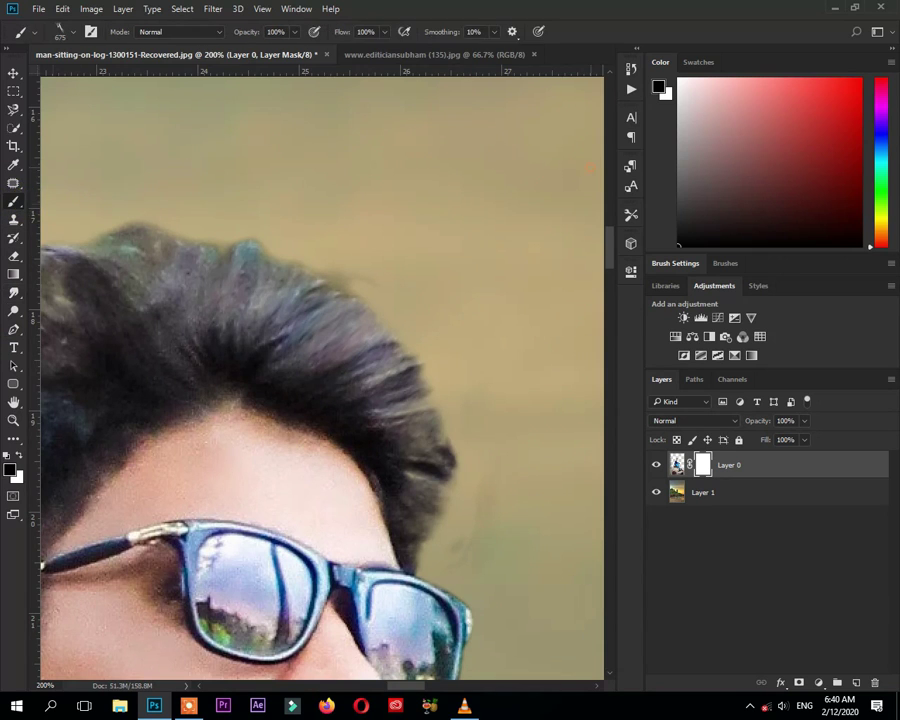
{"action": "right_click", "coordinate": [425, 172]}
{"action": "left_click", "coordinate": [440, 260]}
{"action": "double_click", "coordinate": [440, 260]}
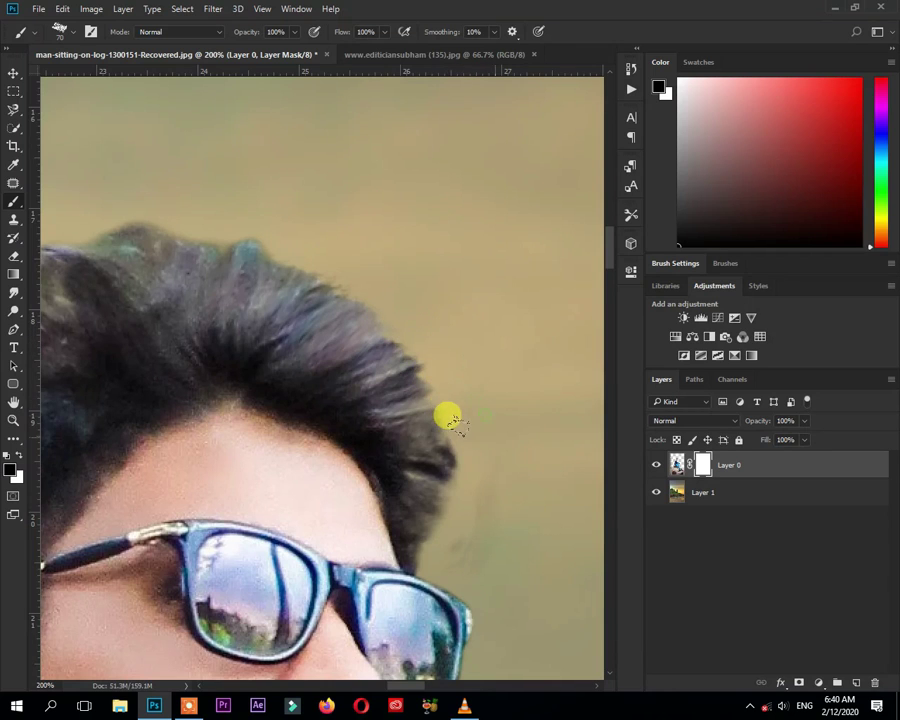
Pan around the hair, ear and jawline of the masked man.
{"action": "left_click_drag", "start_coordinate": [170, 177], "coordinate": [280, 275]}
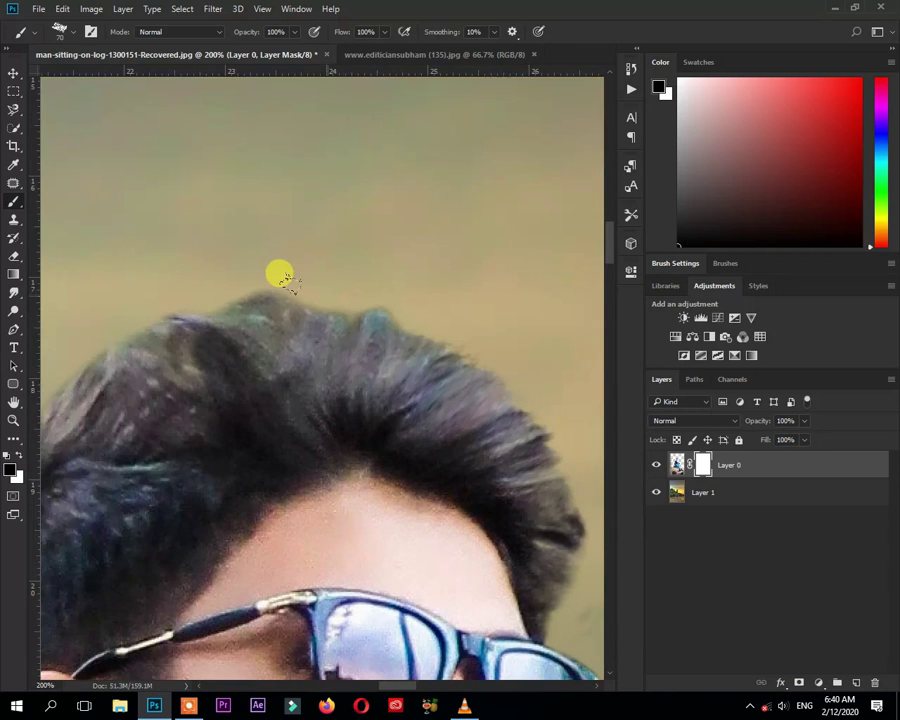
{"action": "mouse_move", "coordinate": [315, 251]}
{"action": "left_mouse_down"}
{"action": "mouse_move", "coordinate": [321, 261]}
{"action": "mouse_move", "coordinate": [355, 218]}
{"action": "left_mouse_up"}
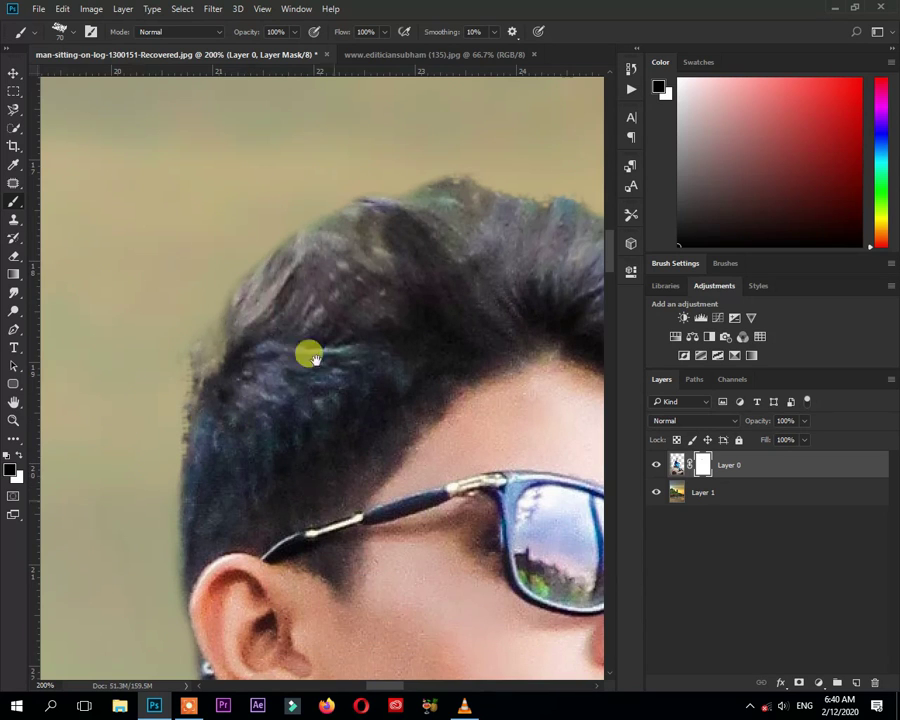
{"action": "left_click_drag", "start_coordinate": [314, 625], "coordinate": [278, 360]}
{"action": "scroll", "coordinate": [281, 361], "scroll_direction": "down", "scroll_amount": 1}
{"action": "scroll", "coordinate": [286, 354], "scroll_direction": "down", "scroll_amount": 1}
{"action": "scroll", "coordinate": [286, 354], "scroll_direction": "down", "scroll_amount": 1}
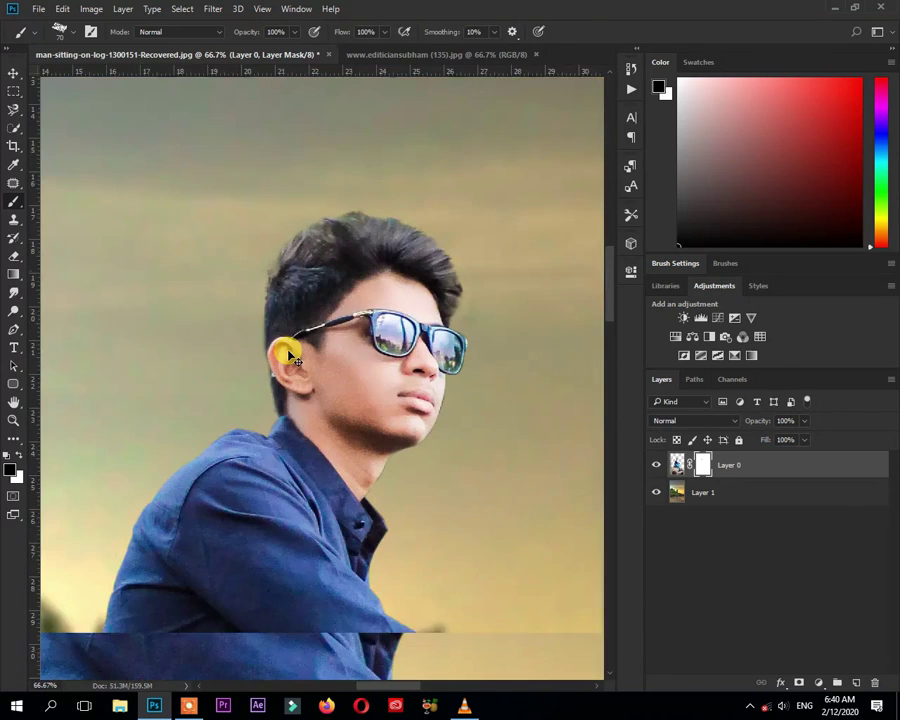
{"action": "scroll", "coordinate": [290, 356], "scroll_direction": "down", "scroll_amount": 1}
{"action": "scroll", "coordinate": [290, 358], "scroll_direction": "up", "scroll_amount": 1}
{"action": "scroll", "coordinate": [287, 355], "scroll_direction": "up", "scroll_amount": 1}
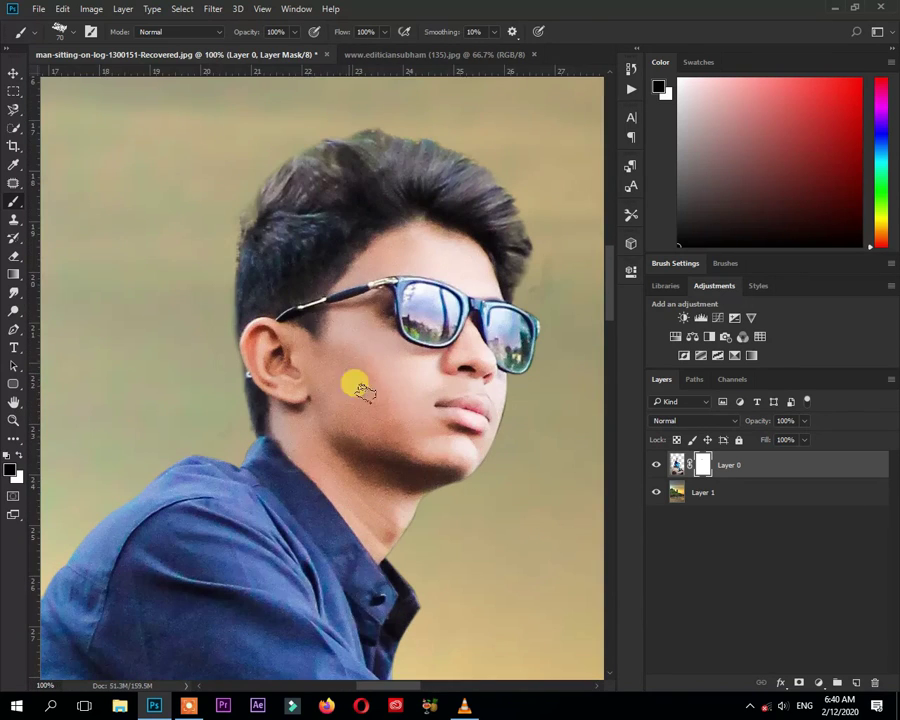
{"action": "left_click_drag", "start_coordinate": [425, 427], "coordinate": [268, 372]}
{"action": "scroll", "coordinate": [268, 372], "scroll_direction": "up", "scroll_amount": 1}
{"action": "scroll", "coordinate": [426, 390], "scroll_direction": "up", "scroll_amount": 1}
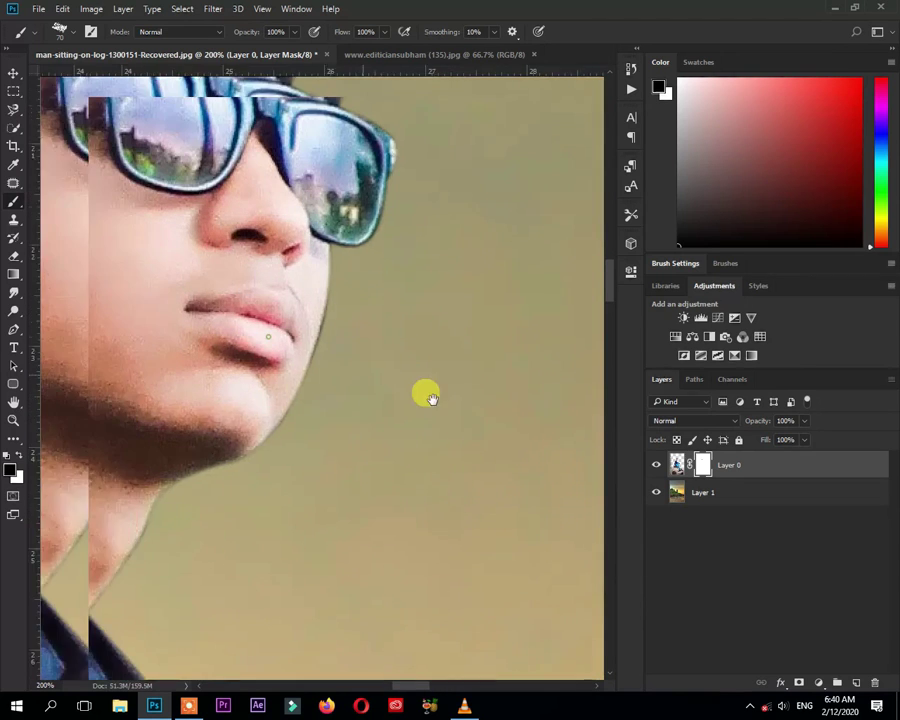
Switch to a tiny brush tip, 4 px enlarged to 7 px, for the jaw edges.
{"action": "right_click", "coordinate": [400, 308]}
{"action": "double_click", "coordinate": [486, 347]}
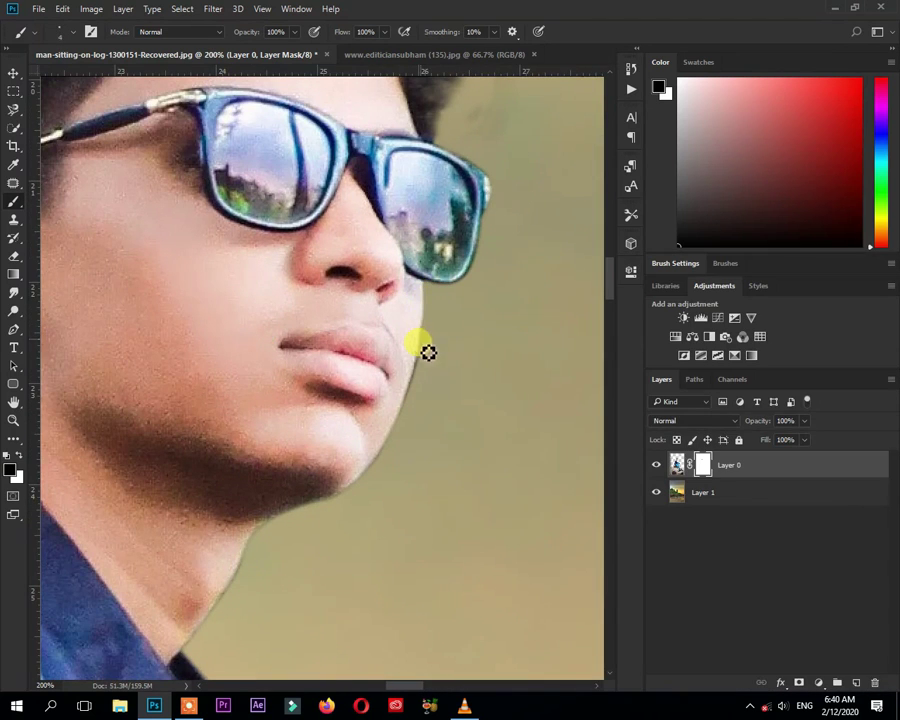
{"action": "key", "text": "bracketright"}
{"action": "key", "text": "bracketright"}
{"action": "key", "text": "bracketright"}
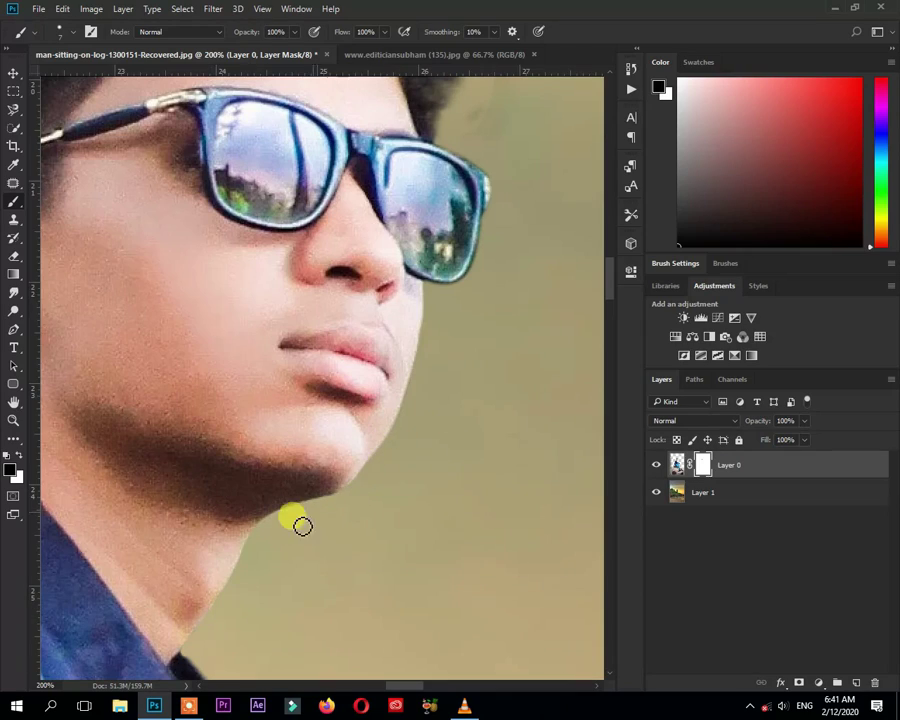
{"action": "scroll", "coordinate": [418, 470], "scroll_direction": "down", "scroll_amount": 2}
{"action": "scroll", "coordinate": [420, 472], "scroll_direction": "down", "scroll_amount": 3}
{"action": "scroll", "coordinate": [420, 472], "scroll_direction": "up", "scroll_amount": 2}
{"action": "scroll", "coordinate": [380, 485], "scroll_direction": "up", "scroll_amount": 2}
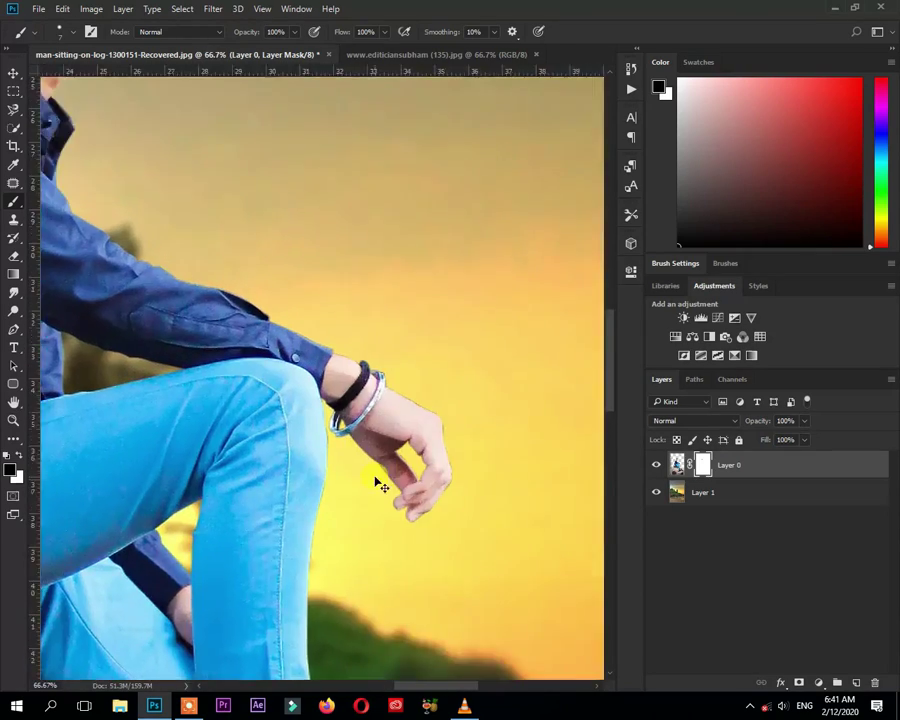
{"action": "scroll", "coordinate": [347, 345], "scroll_direction": "up", "scroll_amount": 2}
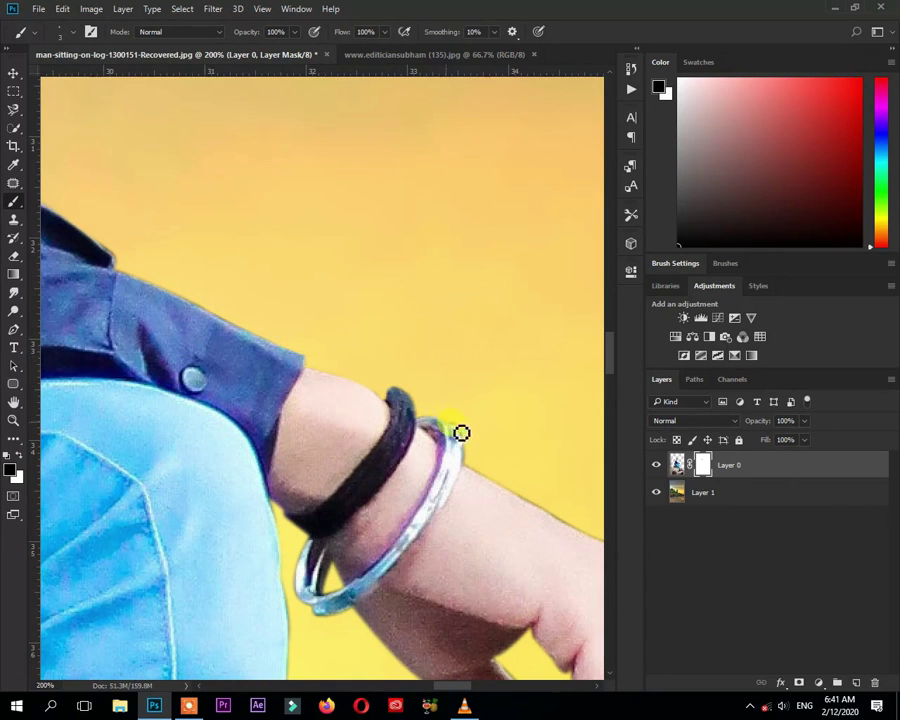
{"action": "left_click_drag", "start_coordinate": [474, 471], "coordinate": [298, 401]}
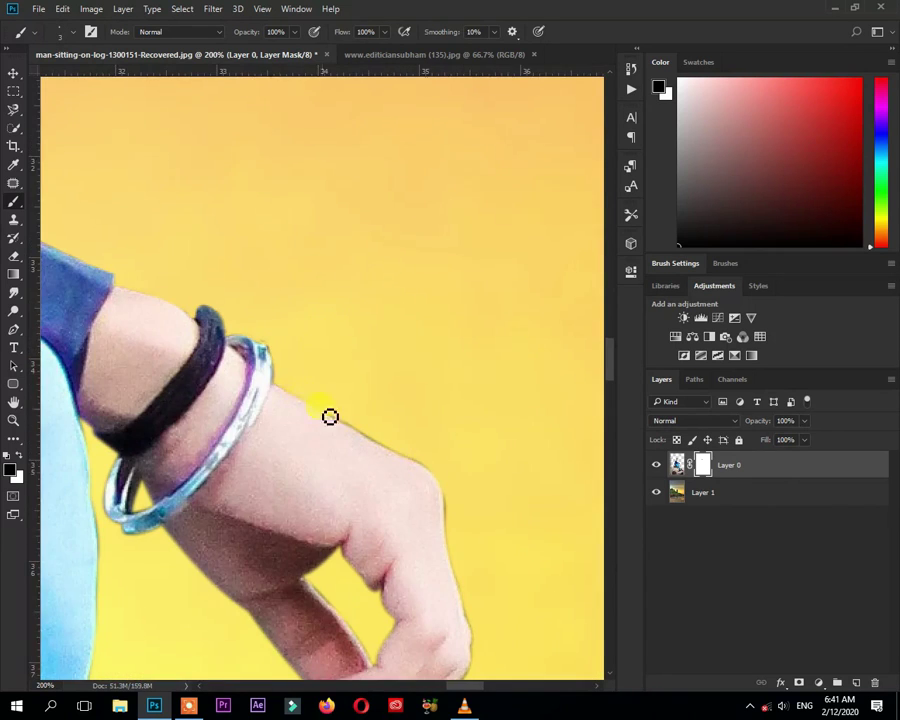
{"action": "left_click_drag", "start_coordinate": [407, 459], "coordinate": [364, 333]}
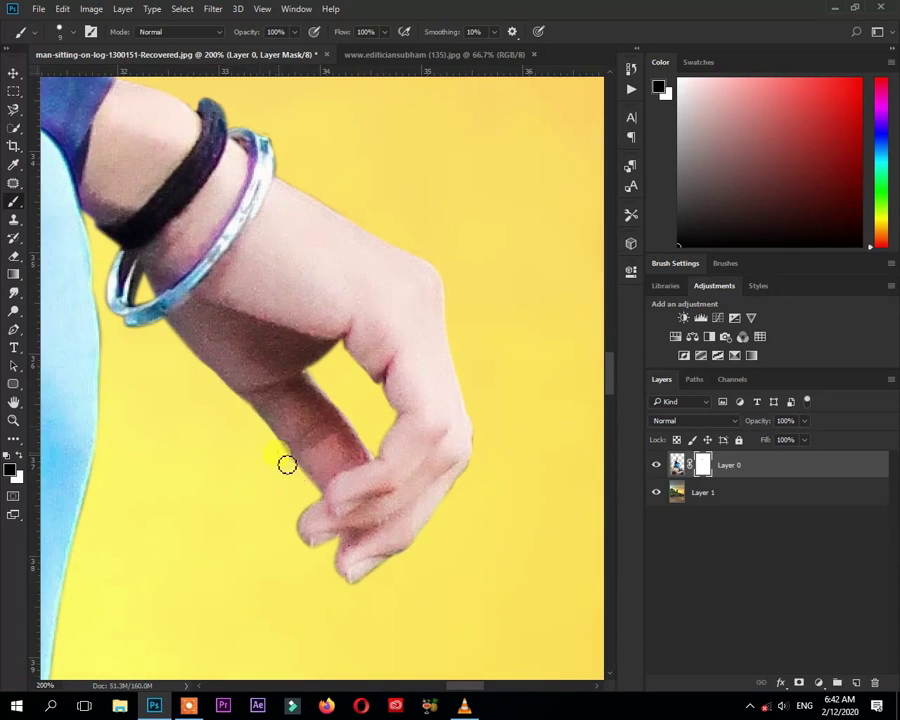
{"action": "key", "text": "ctrl+minus"}
{"action": "key", "text": "ctrl+minus"}
{"action": "key", "text": "ctrl+minus"}
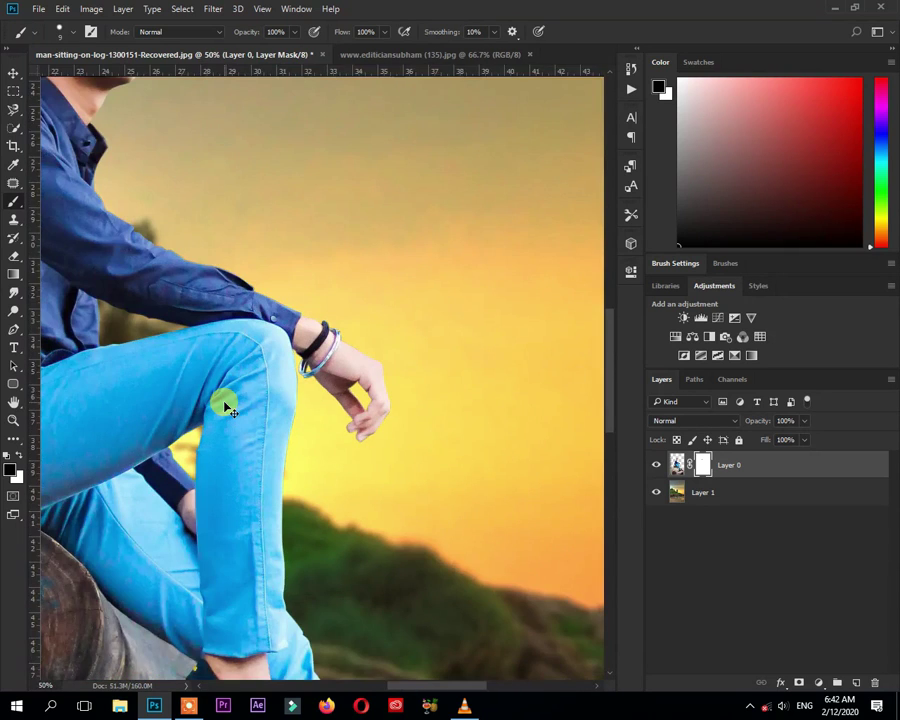
{"action": "key", "text": "ctrl+minus"}
{"action": "key", "text": "ctrl+minus"}
{"action": "key", "text": "ctrl+minus"}
{"action": "key", "text": "ctrl+minus"}
{"action": "key", "text": "ctrl+0"}
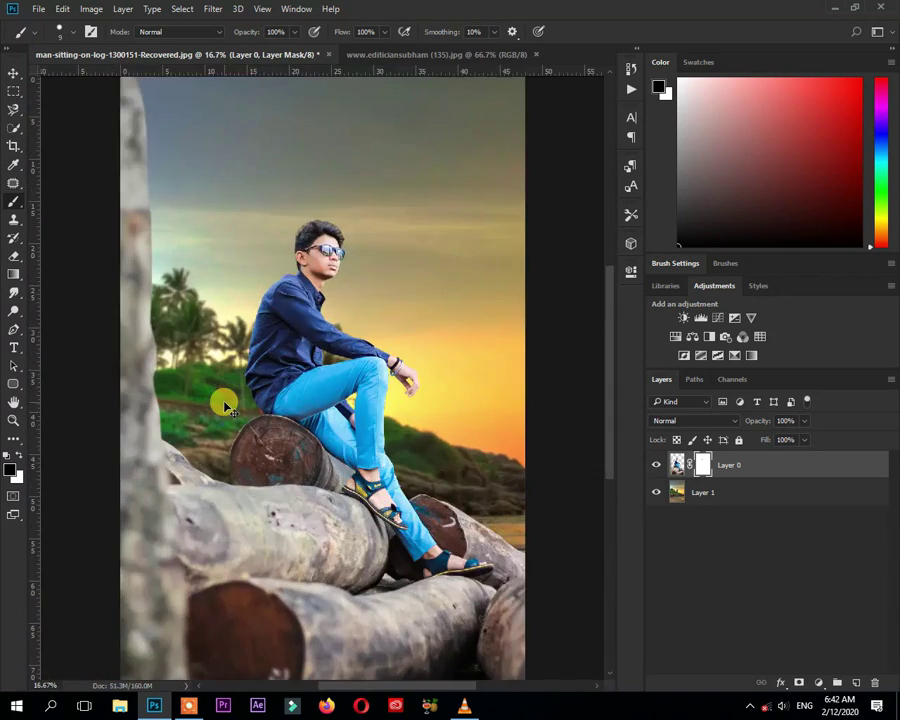
{"action": "key", "text": "ctrl+minus"}
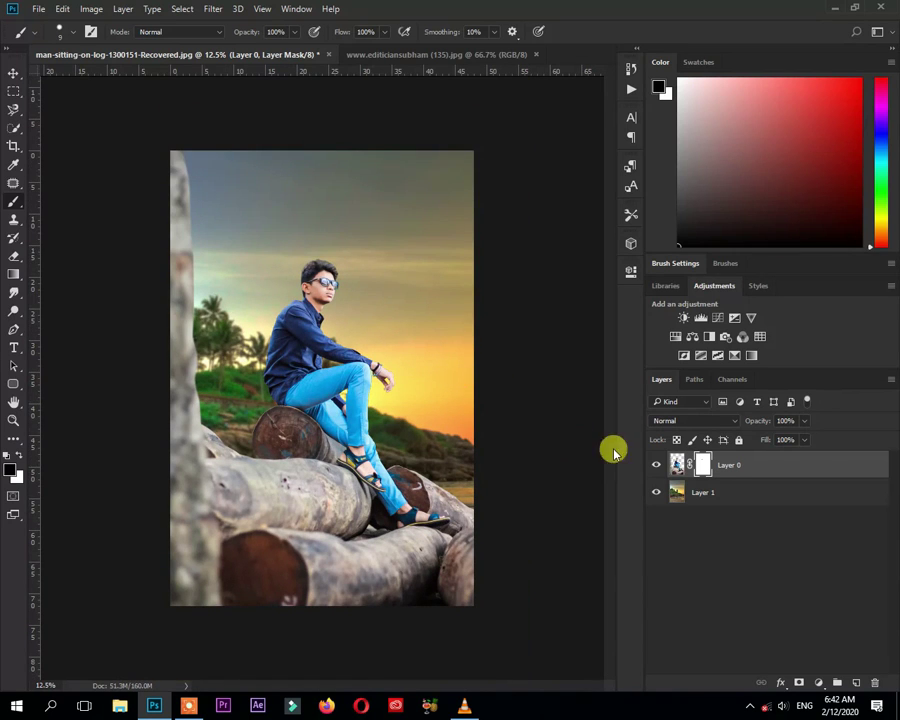
{"action": "left_click", "coordinate": [657, 464]}
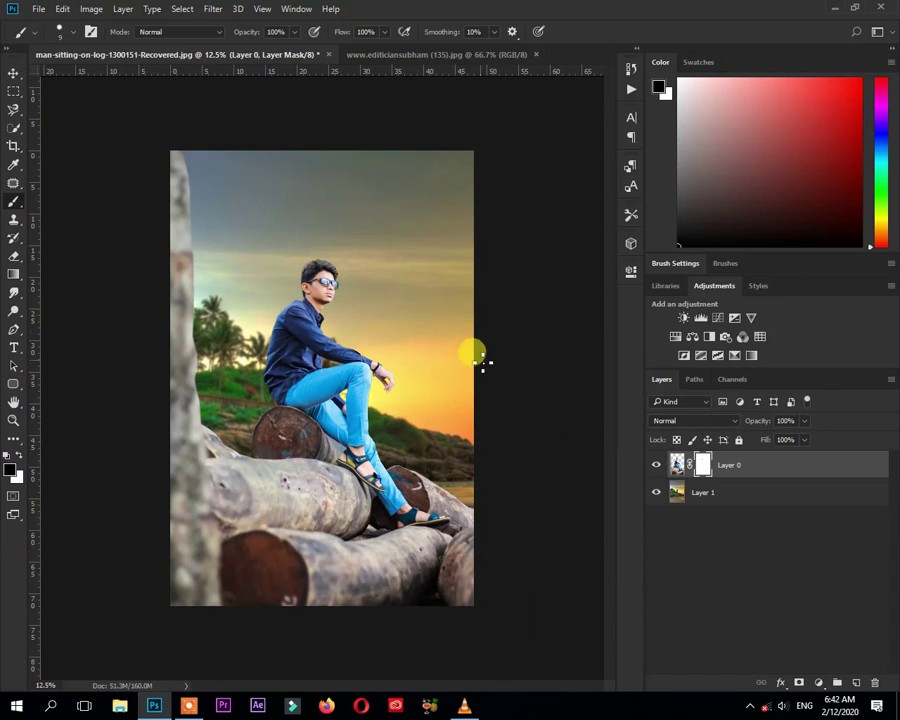
Apply Layer 0's mask and convert the layer to a Smart Object.
{"action": "right_click", "coordinate": [14, 291]}
{"action": "left_click", "coordinate": [49, 292]}
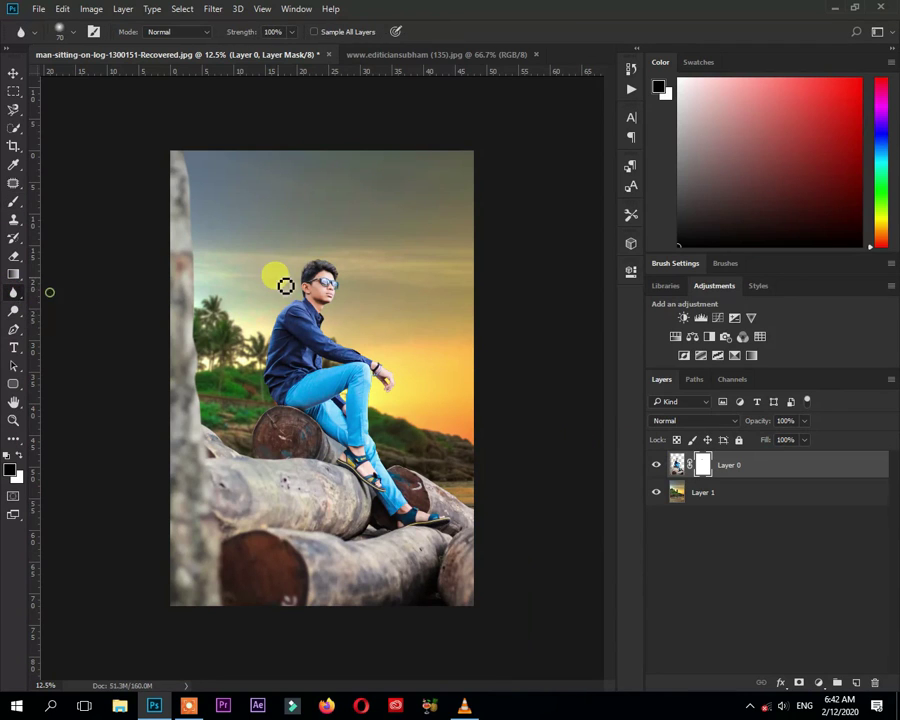
{"action": "right_click", "coordinate": [703, 462]}
{"action": "left_click", "coordinate": [726, 503]}
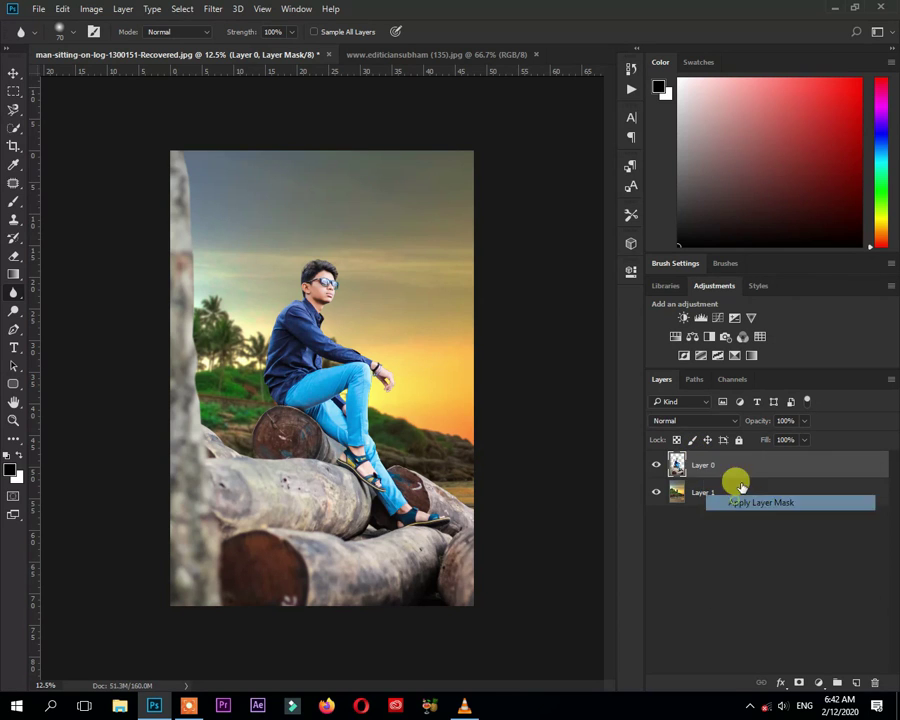
{"action": "right_click", "coordinate": [740, 464]}
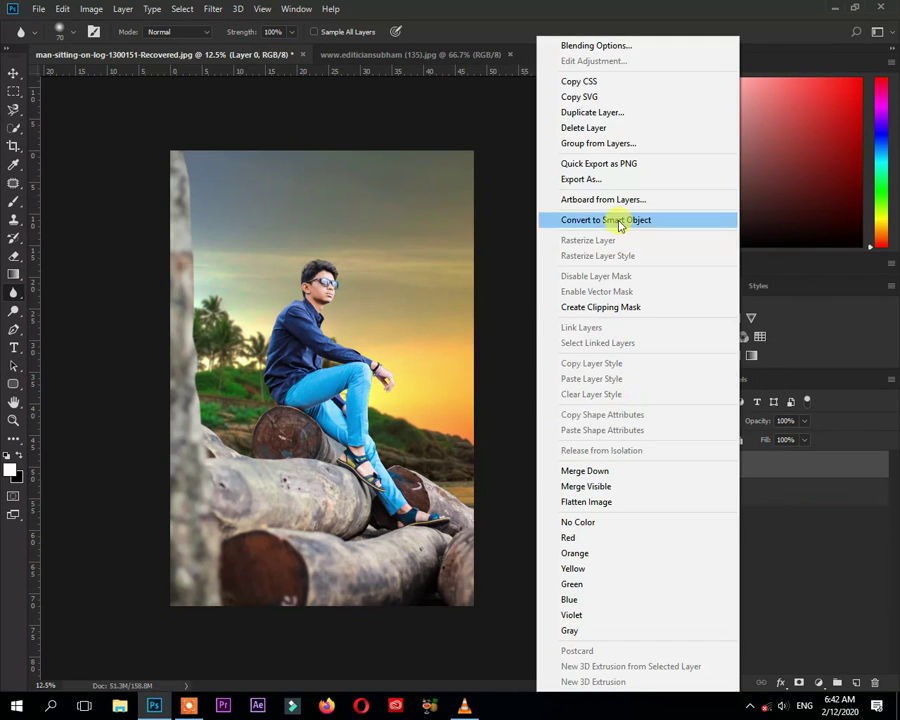
{"action": "left_click", "coordinate": [606, 220]}
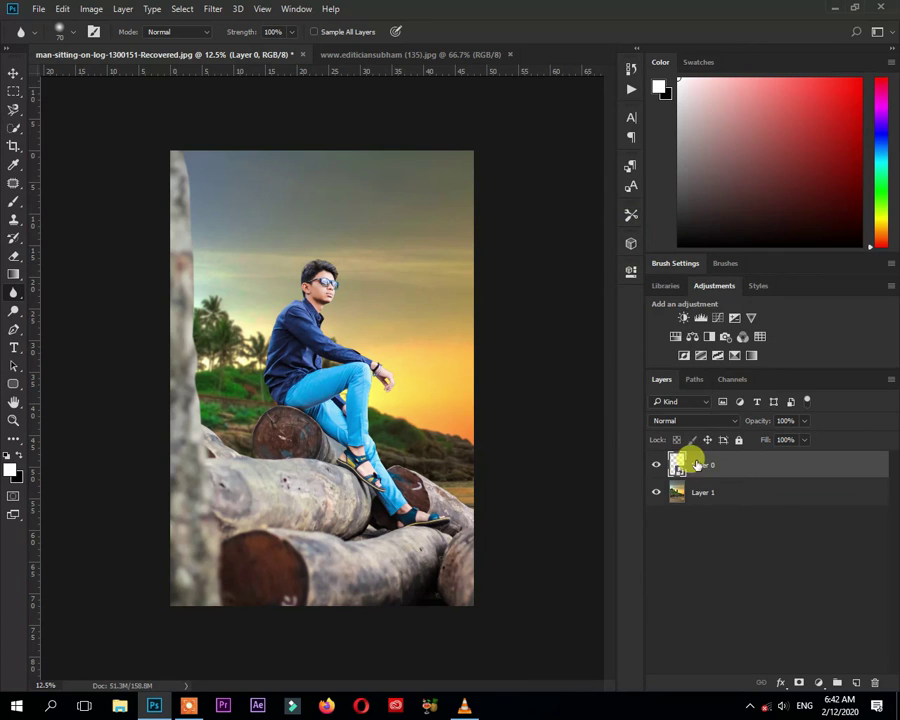
Add a 42.9 px Gaussian Blur smart filter to Layer 0 and select its filter mask.
{"action": "left_click", "coordinate": [215, 10]}
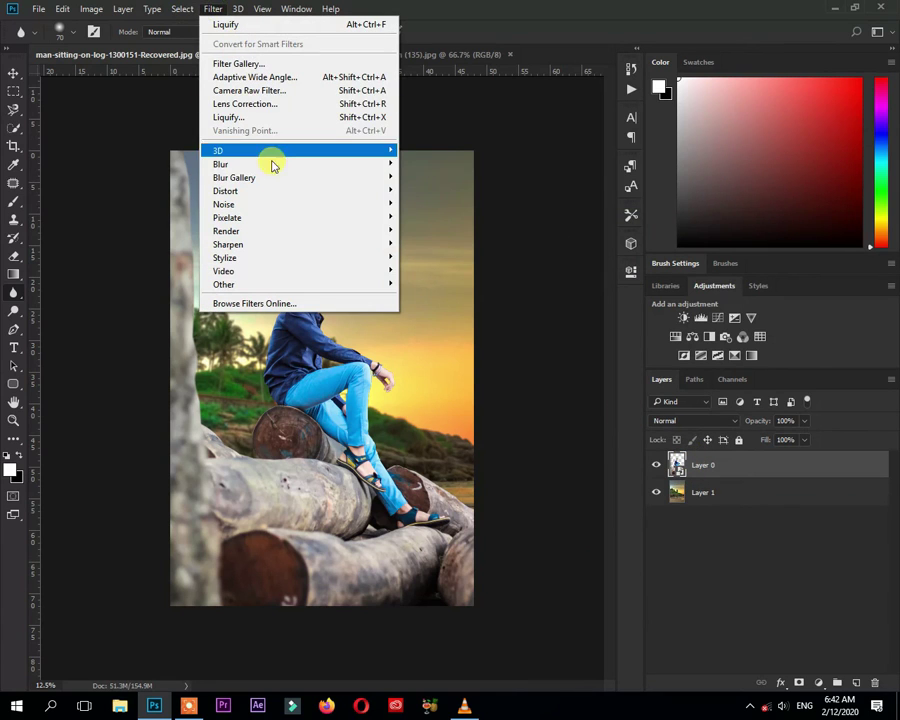
{"action": "left_click", "coordinate": [432, 214]}
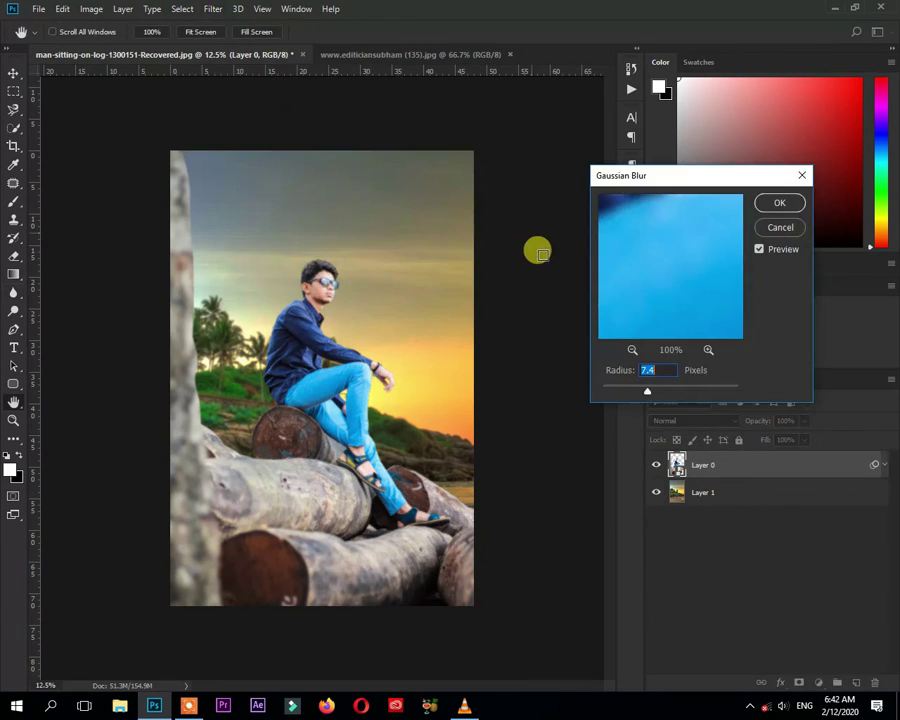
{"action": "left_click_drag", "start_coordinate": [660, 390], "coordinate": [676, 392]}
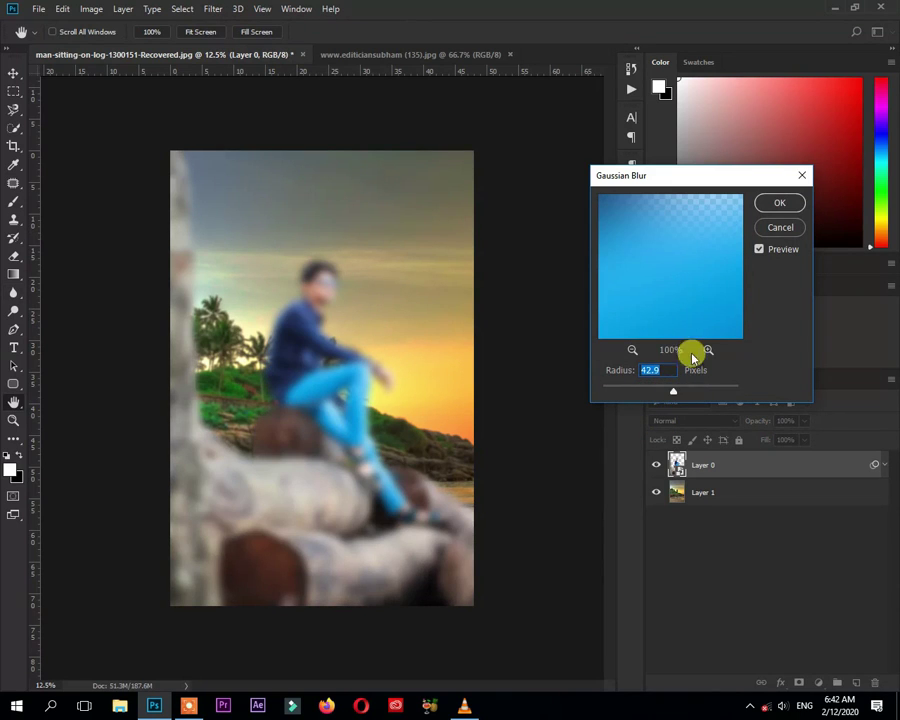
{"action": "left_click", "coordinate": [779, 204]}
{"action": "key", "text": "r"}
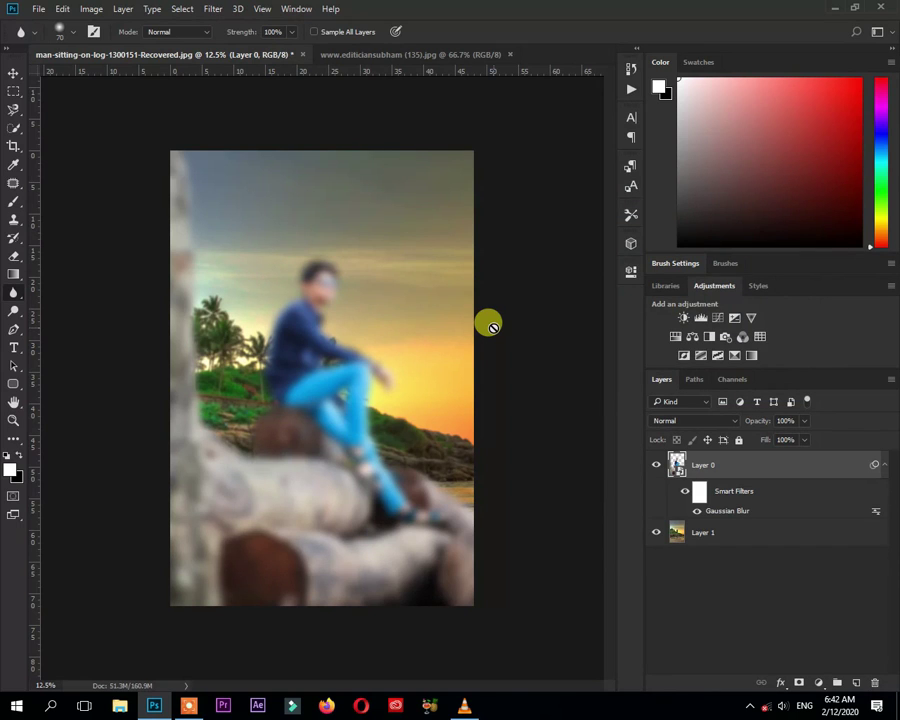
{"action": "left_click", "coordinate": [698, 492]}
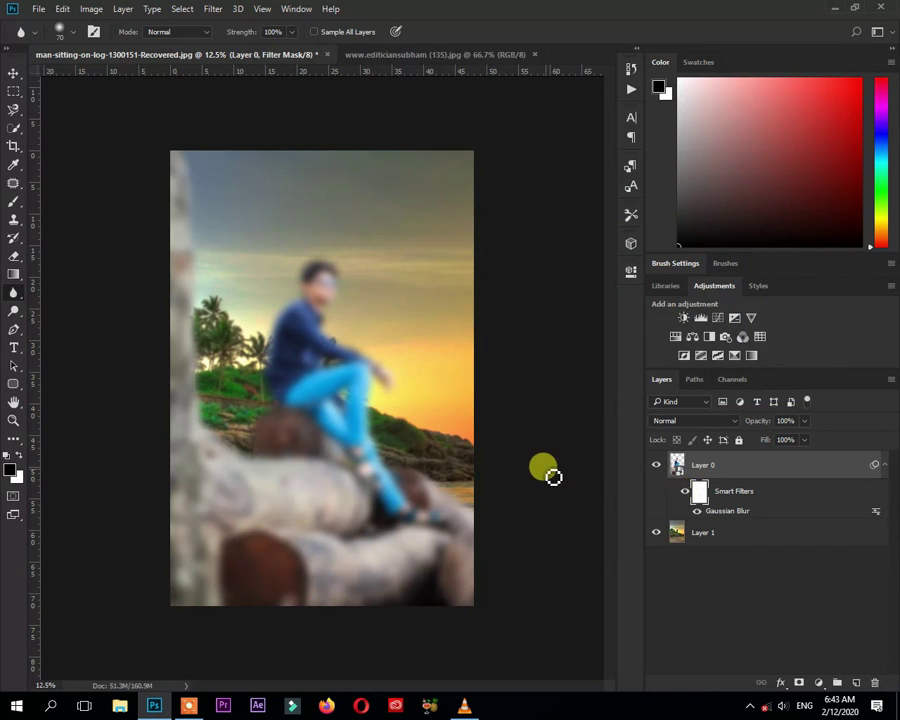
Invert the filter mask and paint white with a soft 500 px brush over the tree trunk.
{"action": "key", "text": "ctrl+i"}
{"action": "key", "text": "b"}
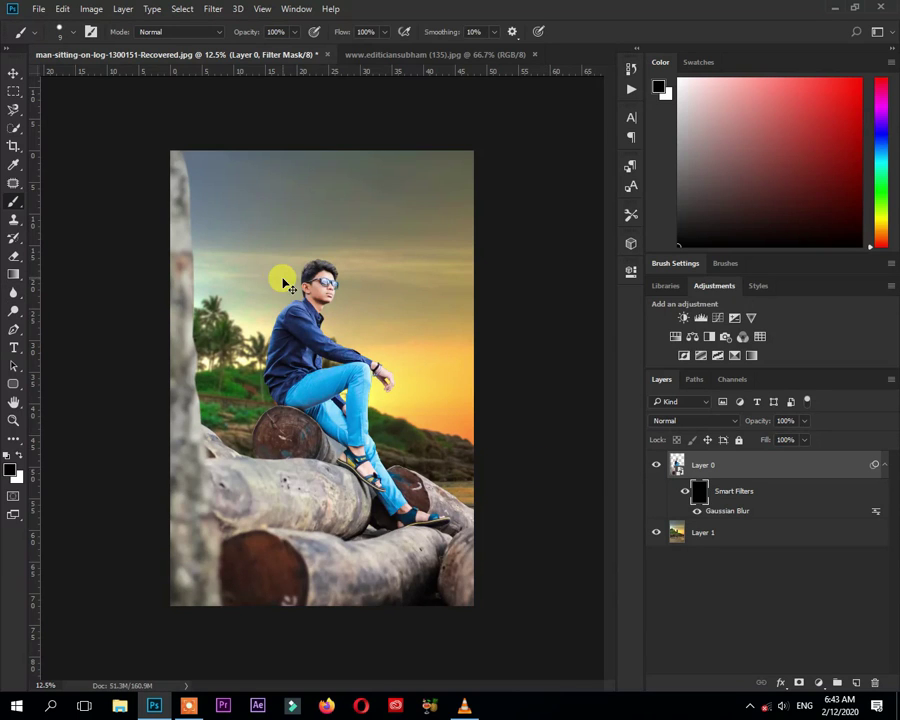
{"action": "key", "text": "ctrl+plus"}
{"action": "left_click_drag", "start_coordinate": [228, 180], "coordinate": [306, 328]}
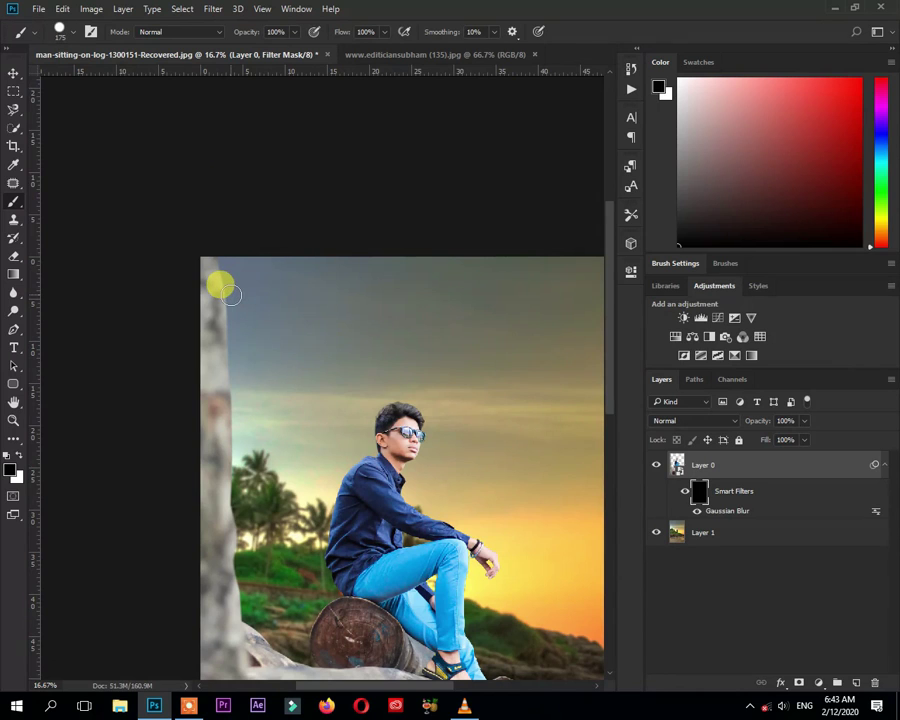
{"action": "key", "text": "x"}
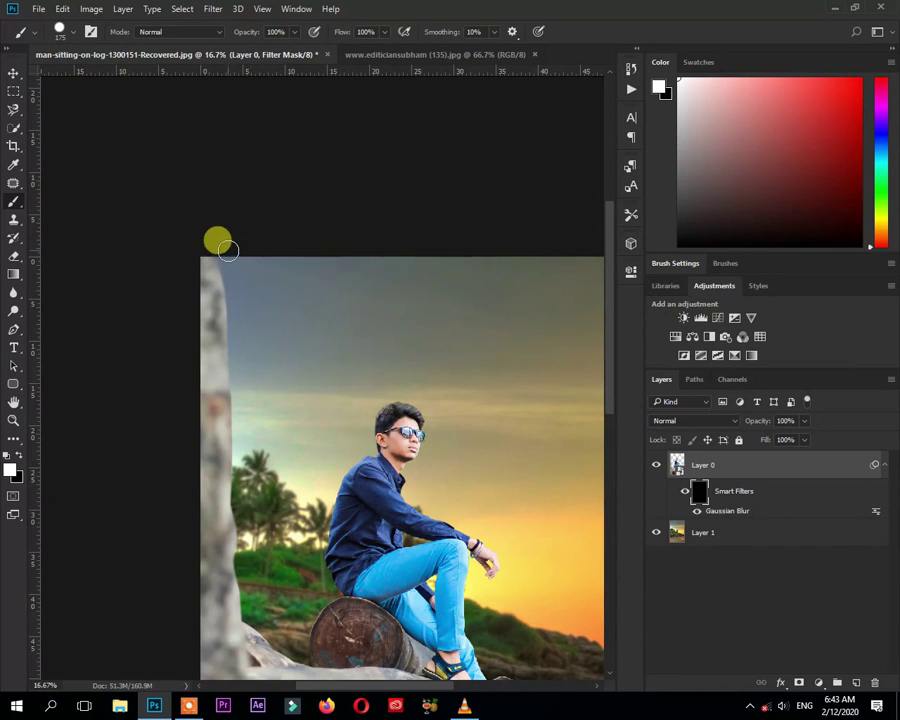
{"action": "right_click", "coordinate": [262, 276]}
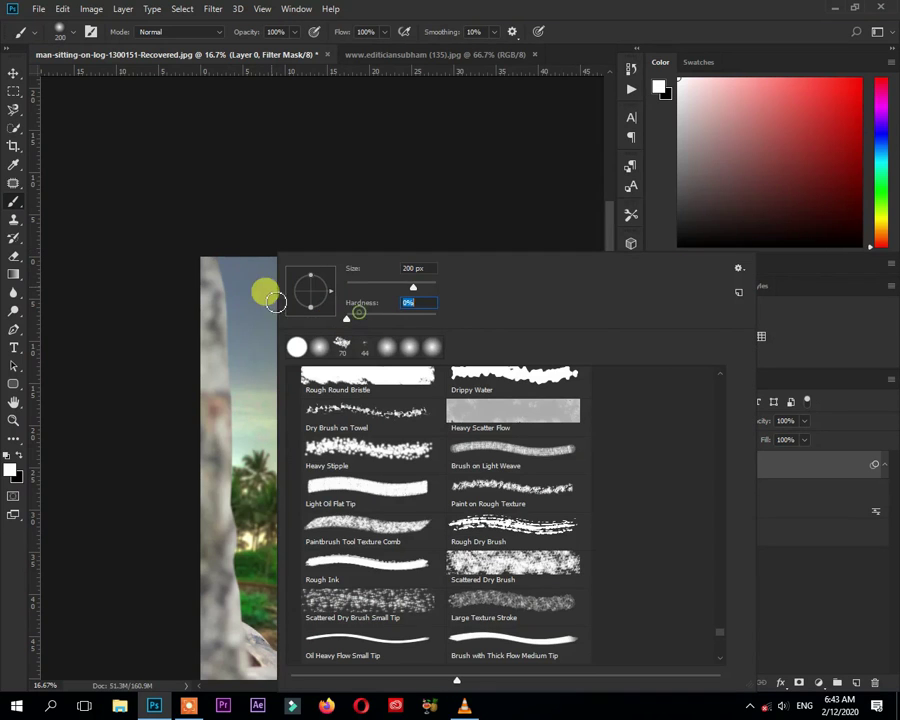
{"action": "key", "text": "Return"}
{"action": "key", "text": "bracketright"}
{"action": "key", "text": "bracketright"}
{"action": "key", "text": "bracketright"}
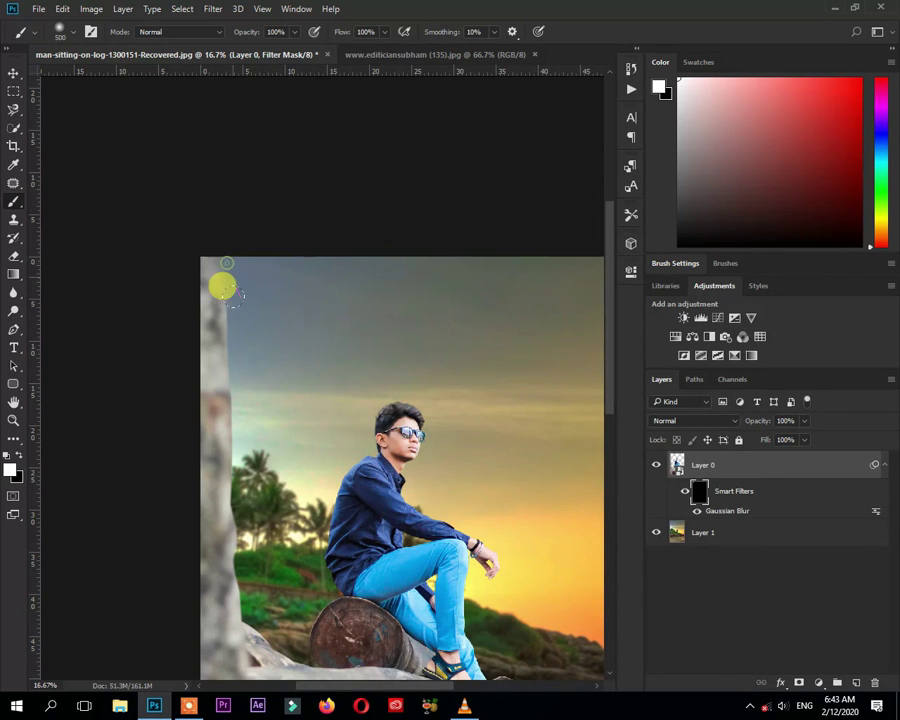
{"action": "mouse_move", "coordinate": [214, 312]}
{"action": "left_mouse_down"}
{"action": "mouse_move", "coordinate": [223, 546]}
{"action": "mouse_move", "coordinate": [246, 579]}
{"action": "left_mouse_up"}
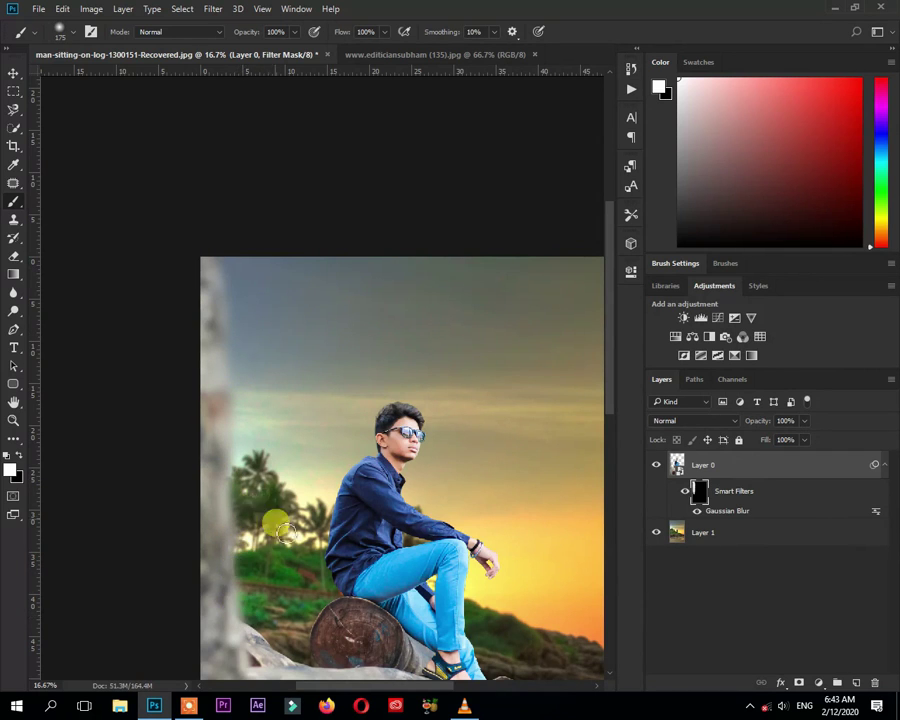
Blur along the log edge near the trunk with a slightly smaller brush.
{"action": "scroll", "coordinate": [274, 524], "scroll_direction": "down", "scroll_amount": 3}
{"action": "scroll", "coordinate": [300, 550], "scroll_direction": "down", "scroll_amount": 3}
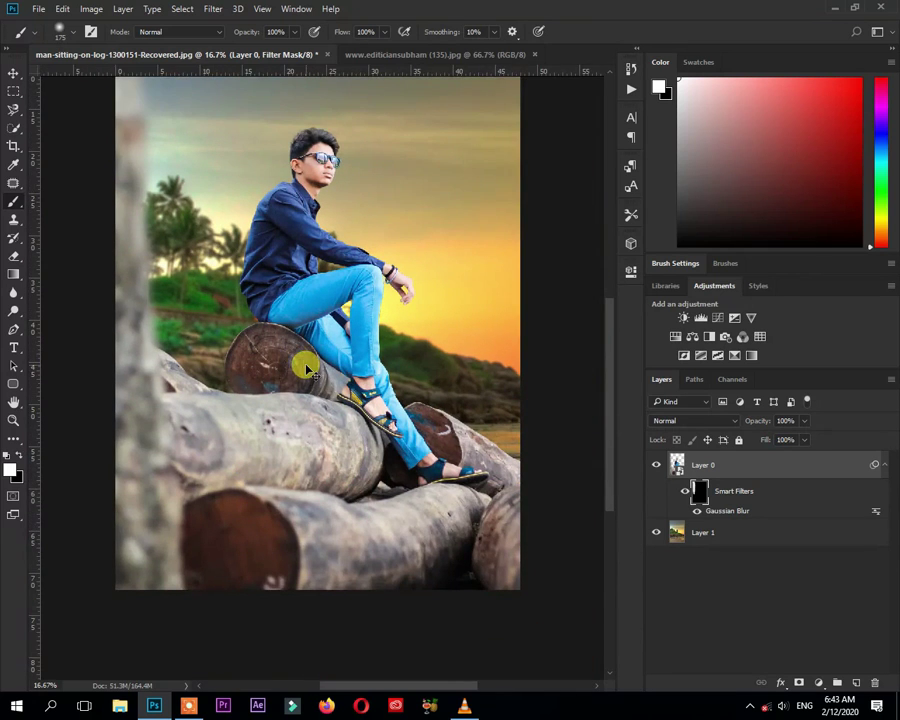
{"action": "scroll", "coordinate": [309, 370], "scroll_direction": "up", "scroll_amount": 1}
{"action": "scroll", "coordinate": [300, 364], "scroll_direction": "up", "scroll_amount": 1}
{"action": "scroll", "coordinate": [232, 362], "scroll_direction": "left", "scroll_amount": 3}
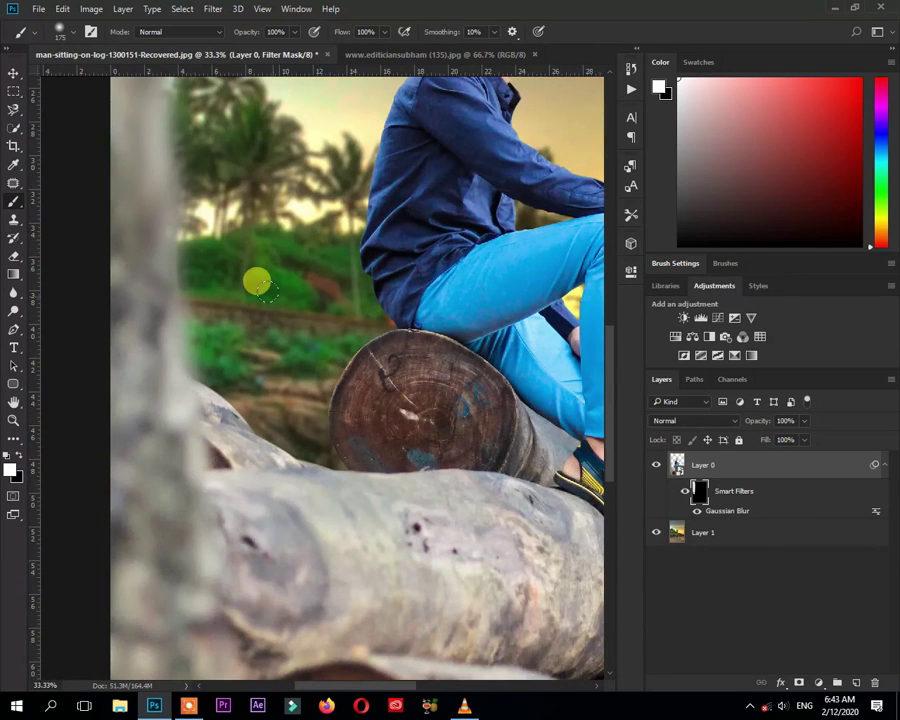
{"action": "key", "text": "bracketleft"}
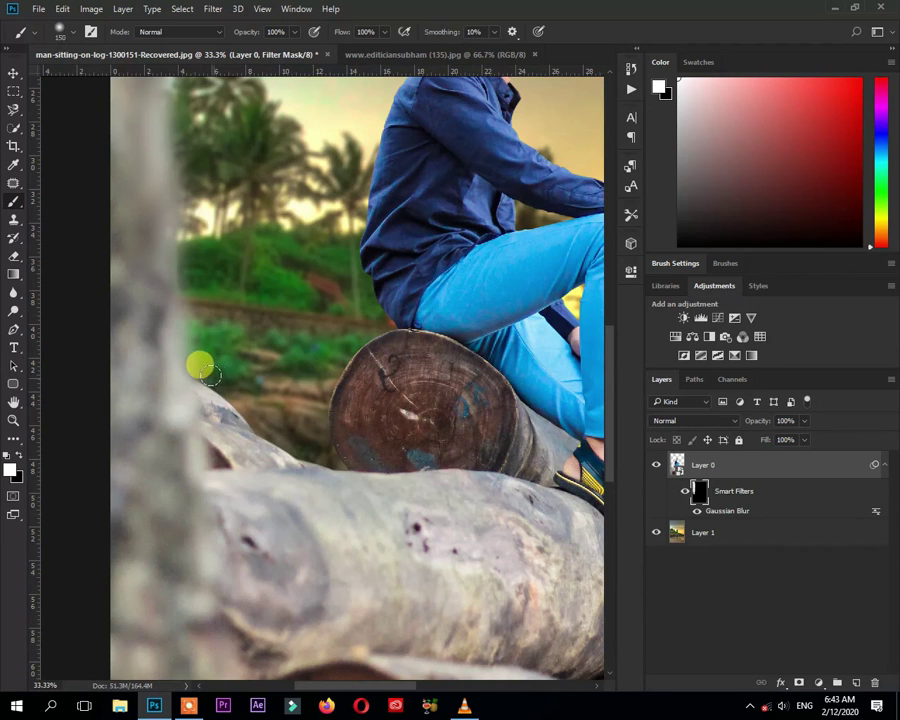
{"action": "left_click", "coordinate": [292, 32]}
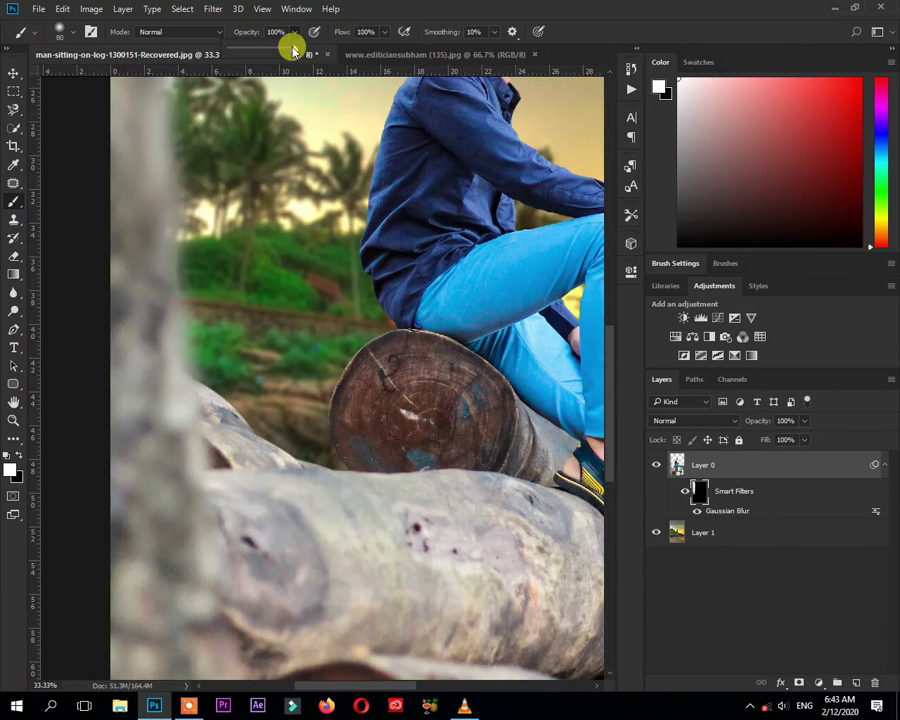
{"action": "mouse_move", "coordinate": [200, 334]}
{"action": "left_mouse_down"}
{"action": "mouse_move", "coordinate": [188, 374]}
{"action": "mouse_move", "coordinate": [256, 420]}
{"action": "mouse_move", "coordinate": [301, 350]}
{"action": "left_mouse_up"}
{"action": "left_click_drag", "start_coordinate": [293, 38], "coordinate": [369, 62]}
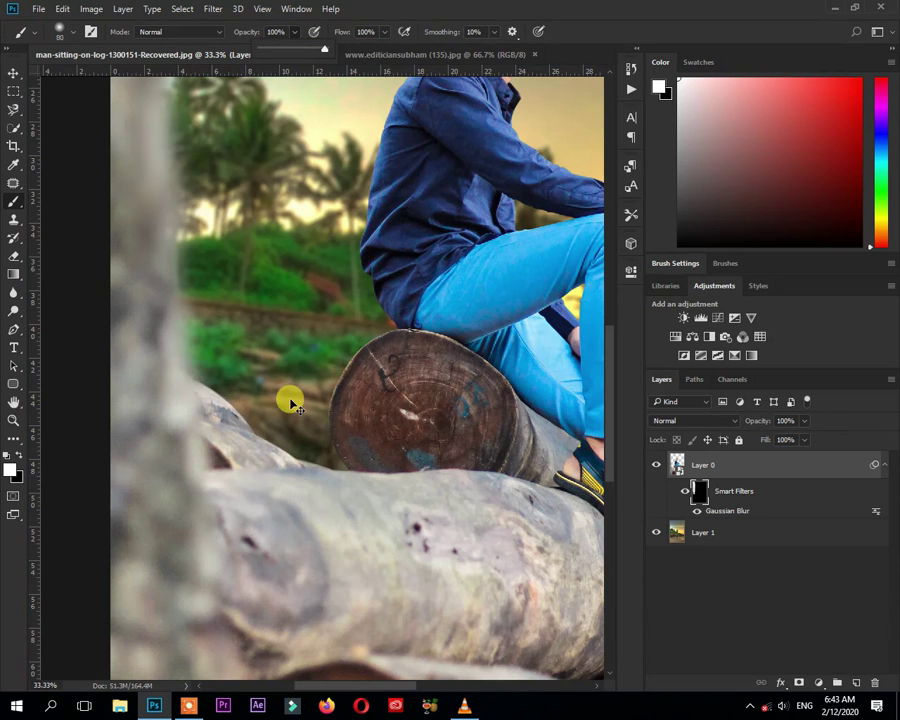
Softly blur the bottom logs with a larger brush at 30% opacity.
{"action": "key", "text": "ctrl+minus"}
{"action": "key", "text": "ctrl+minus"}
{"action": "key", "text": "ctrl+minus"}
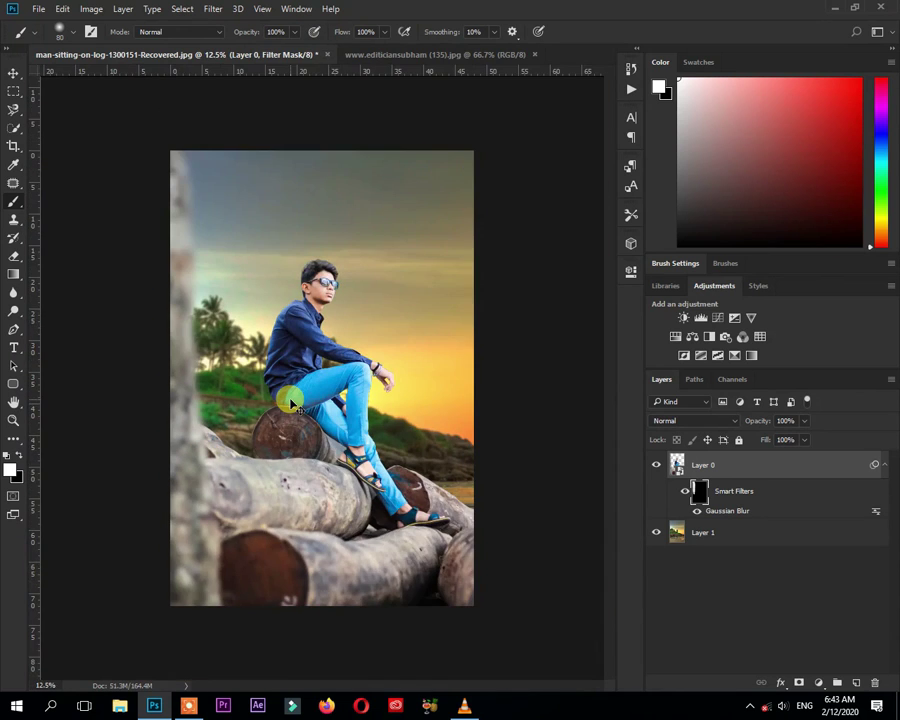
{"action": "key", "text": "ctrl+plus"}
{"action": "key", "text": "ctrl+plus"}
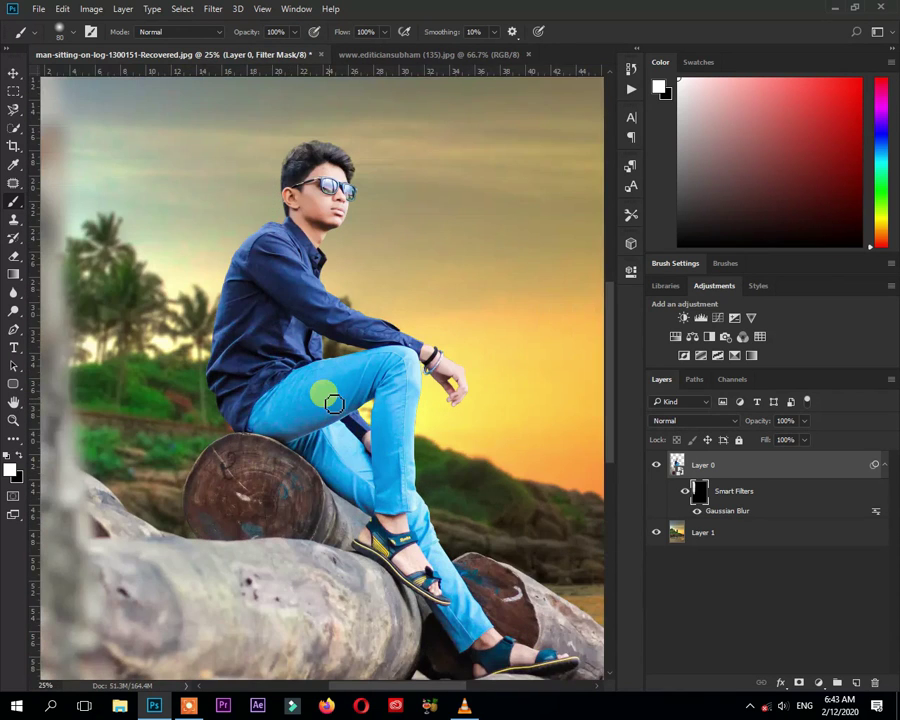
{"action": "key", "text": "ctrl+minus"}
{"action": "key", "text": "ctrl+minus"}
{"action": "key", "text": "bracketright"}
{"action": "left_click_drag", "start_coordinate": [289, 40], "coordinate": [261, 44]}
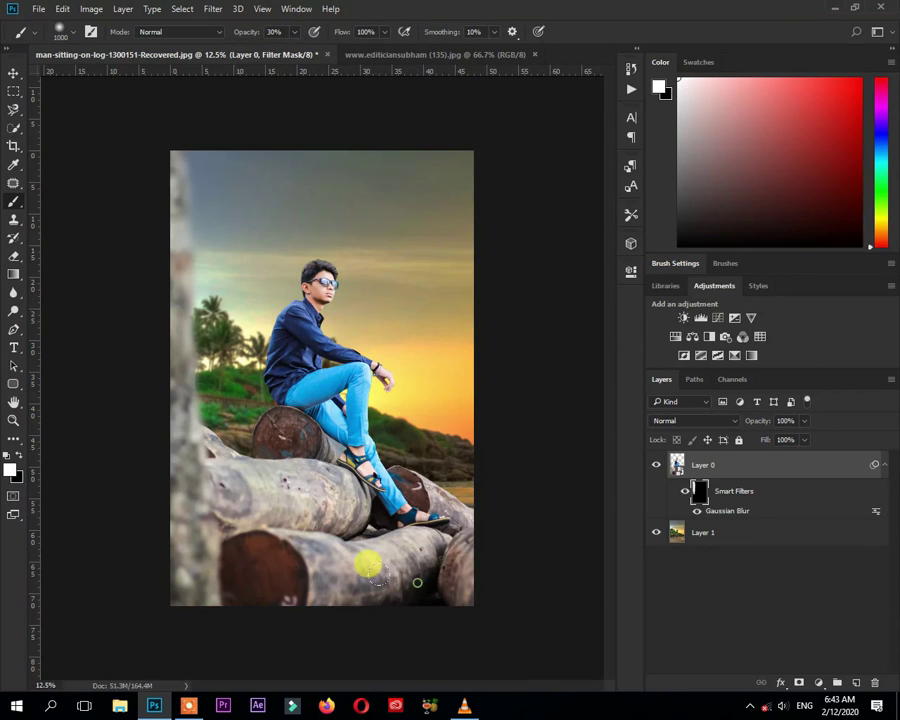
{"action": "left_click_drag", "start_coordinate": [368, 566], "coordinate": [289, 589]}
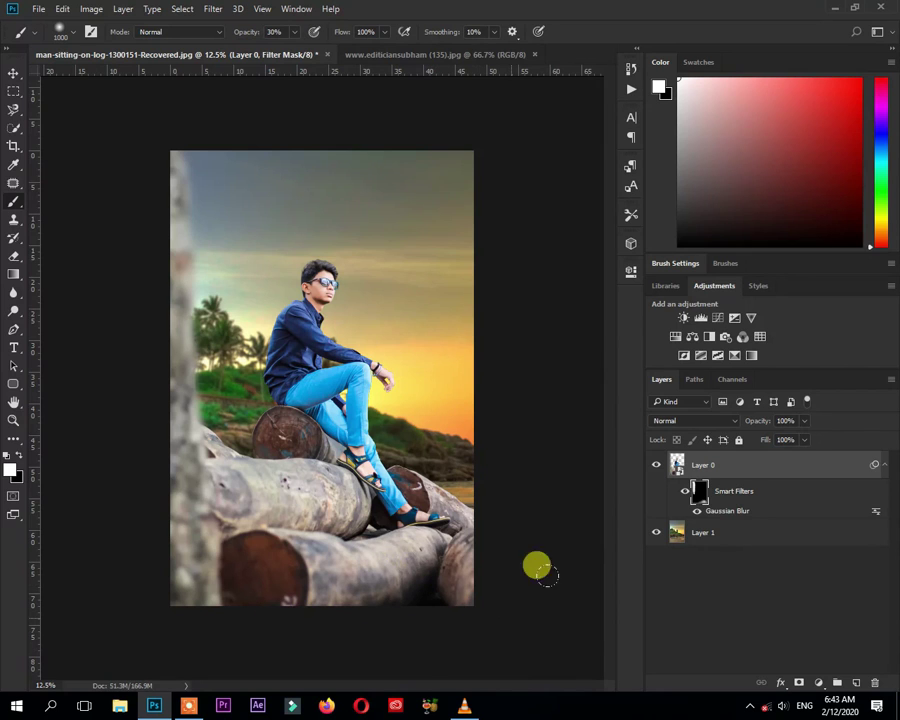
Switch to the Move tool and briefly play the reference video in the media player.
{"action": "left_click", "coordinate": [13, 71]}
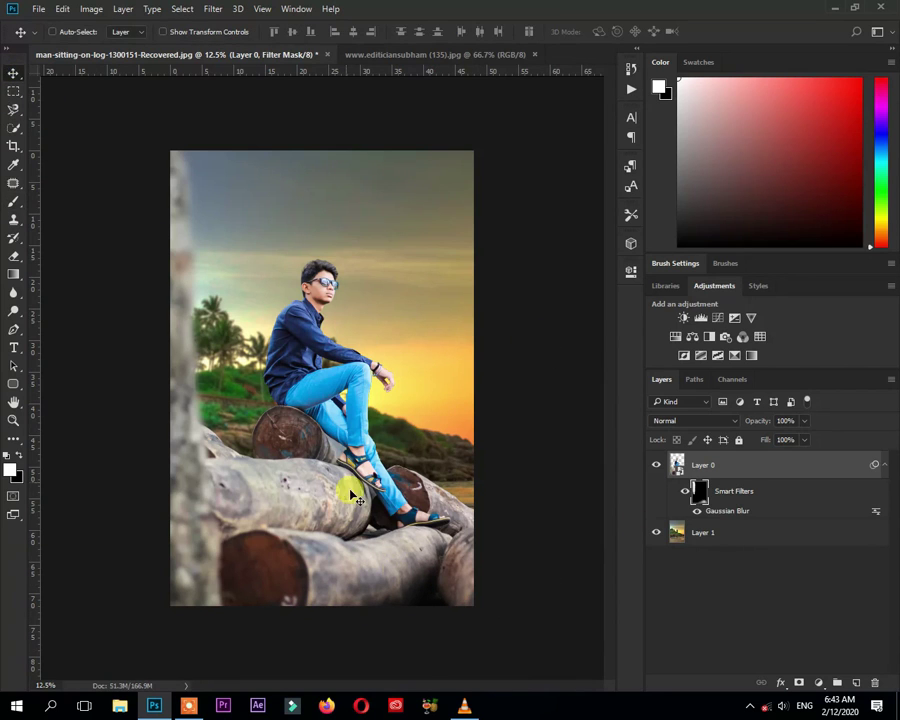
{"action": "left_click", "coordinate": [463, 705]}
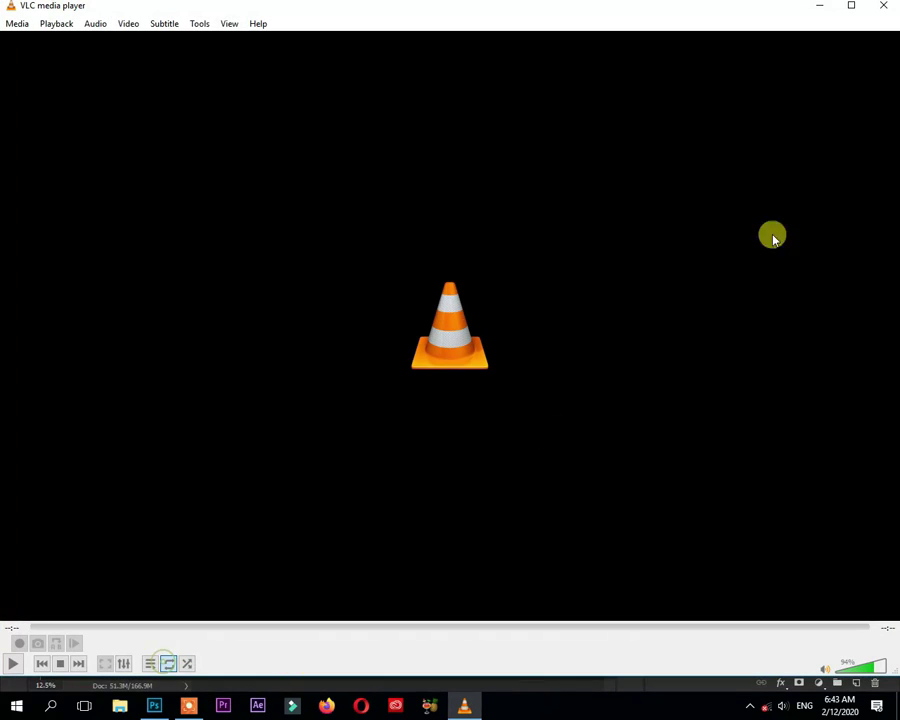
{"action": "left_click", "coordinate": [11, 663]}
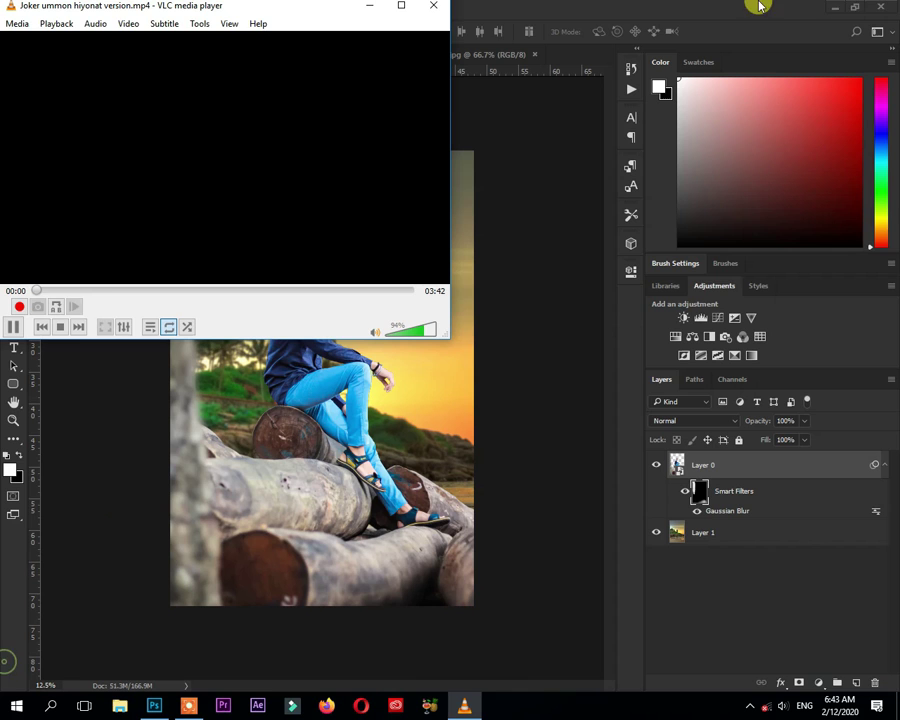
{"action": "left_click", "coordinate": [368, 8]}
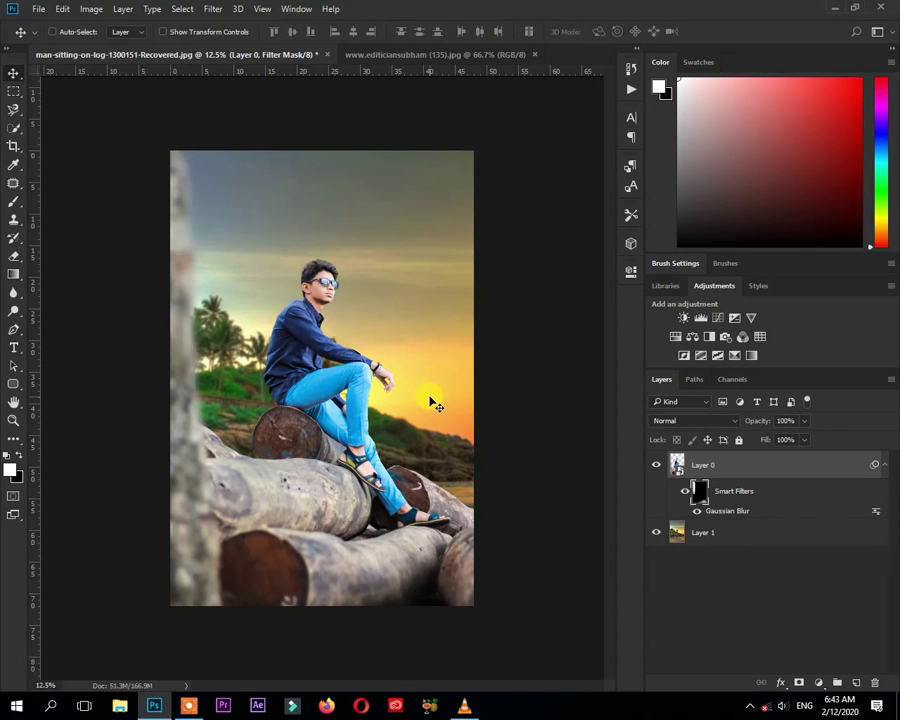
Add a Color Balance layer clipped to Layer 0 with midtones Red +12, Green +5, Blue -11.
{"action": "left_click", "coordinate": [651, 464]}
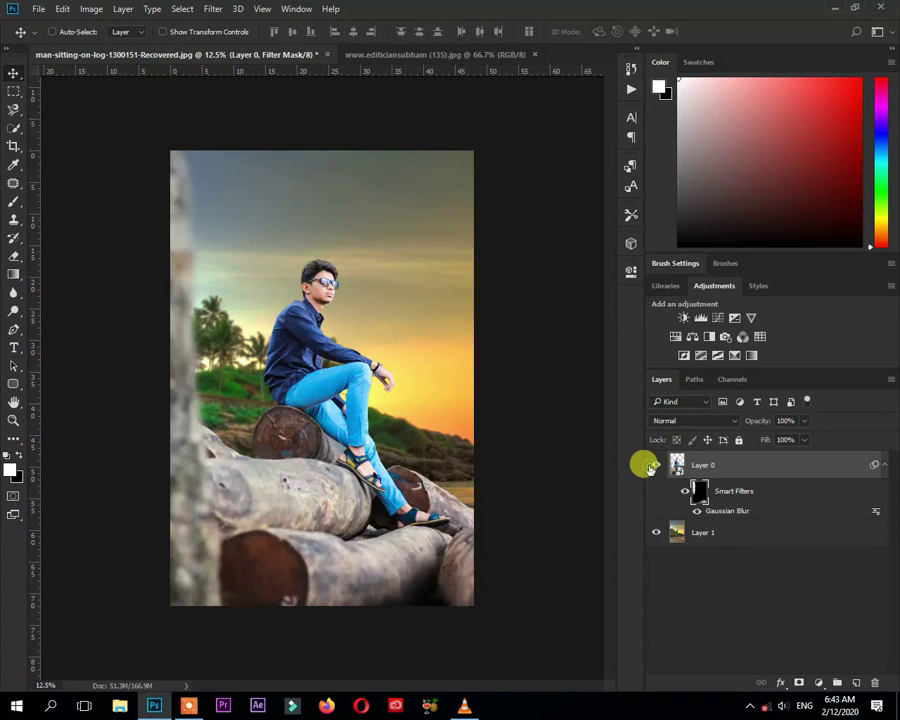
{"action": "key", "text": "ctrl+plus"}
{"action": "left_click", "coordinate": [693, 337]}
{"action": "left_click", "coordinate": [509, 501]}
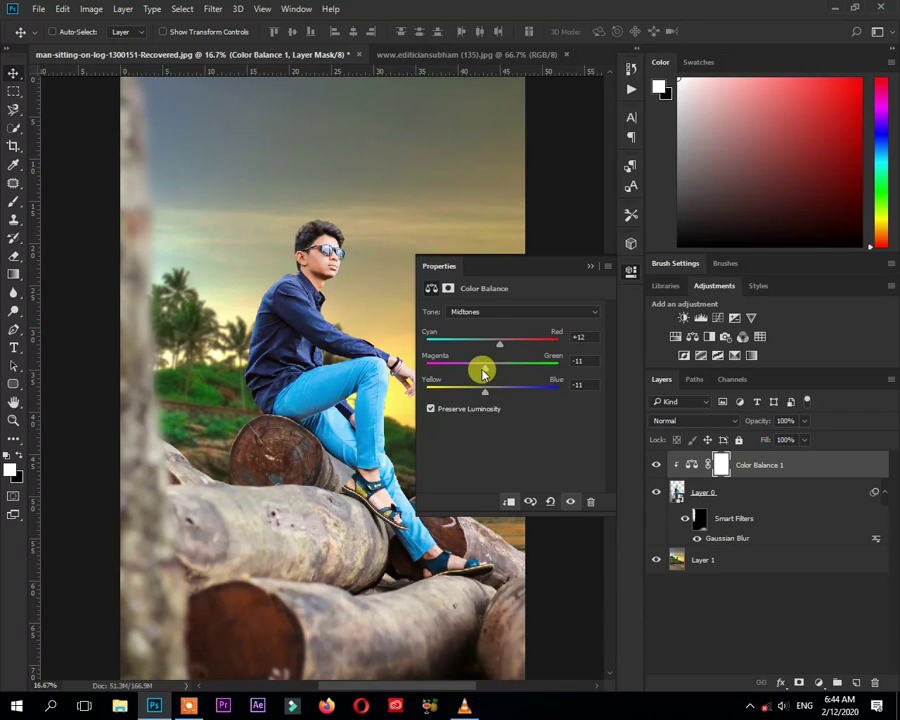
{"action": "left_click_drag", "start_coordinate": [481, 372], "coordinate": [506, 373]}
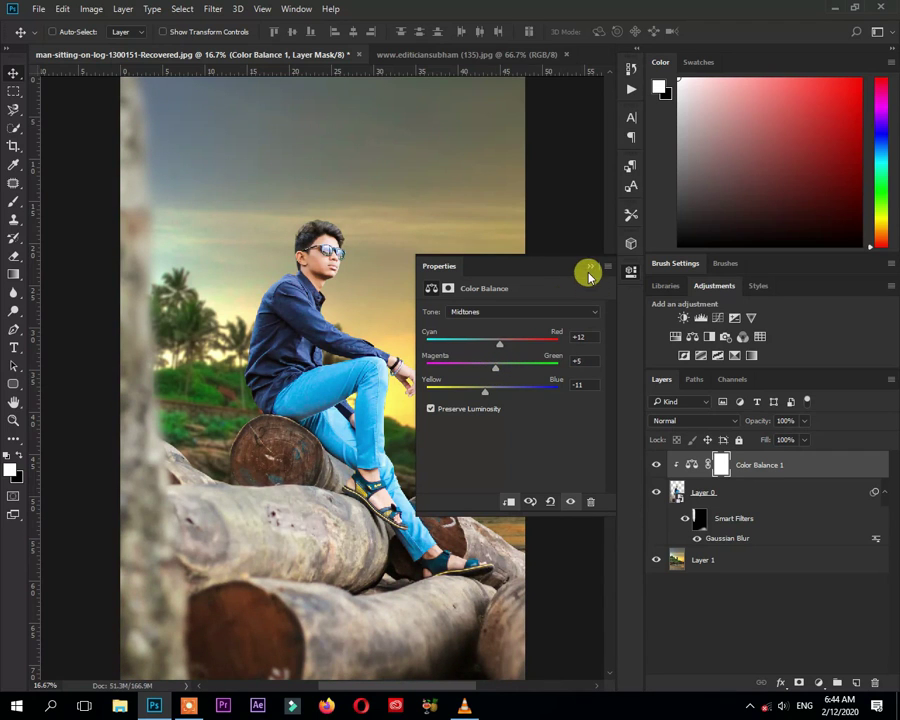
{"action": "left_click", "coordinate": [588, 268]}
{"action": "left_click", "coordinate": [657, 464]}
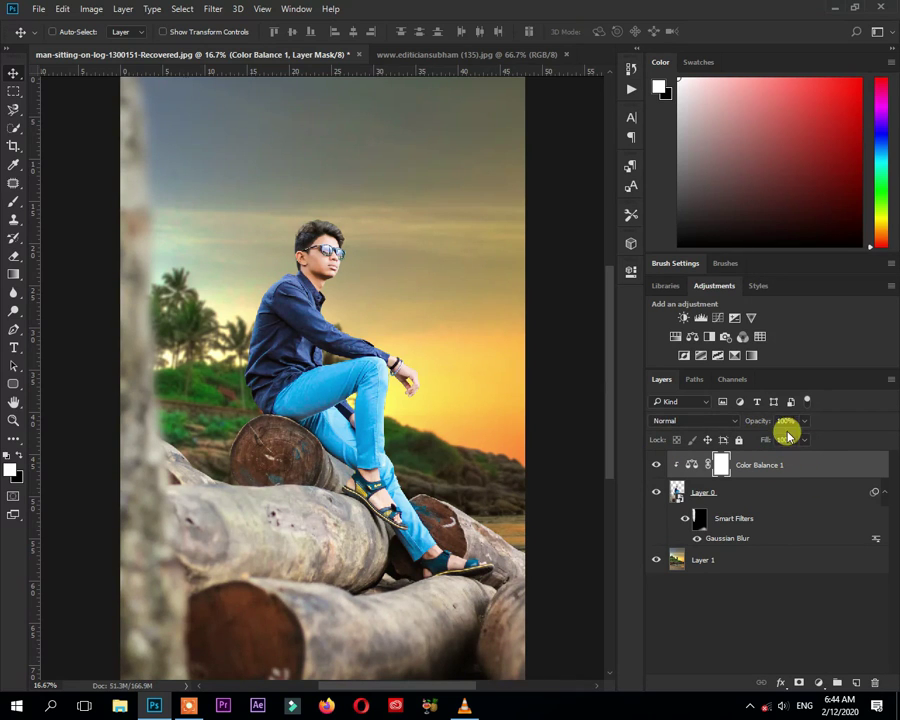
Add a Curves 1 adjustment layer with lowered highlights and ready a black brush.
{"action": "left_click", "coordinate": [720, 318]}
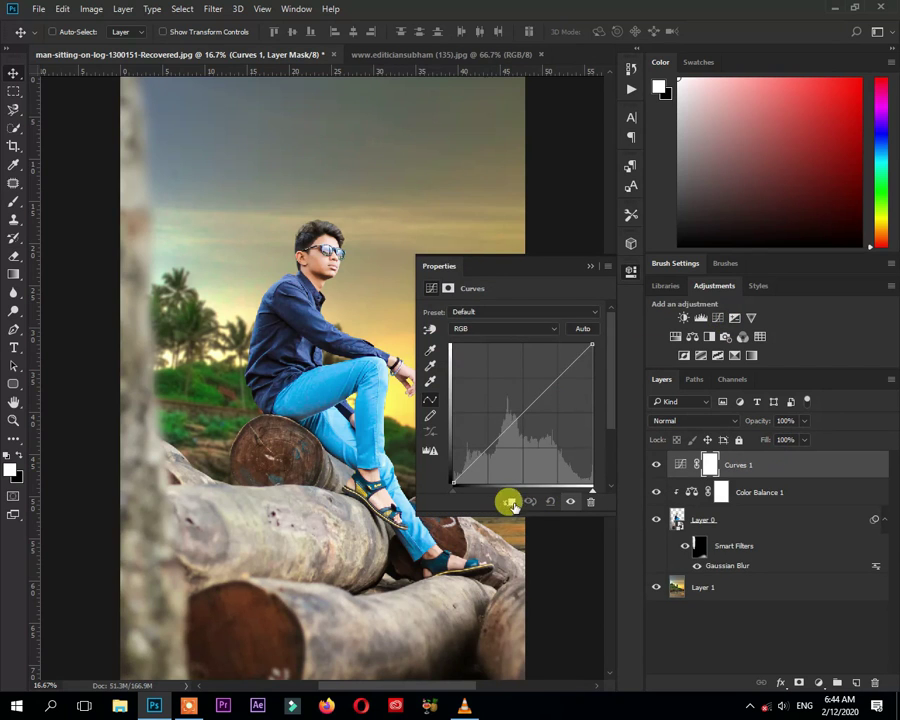
{"action": "left_click_drag", "start_coordinate": [592, 343], "coordinate": [619, 408]}
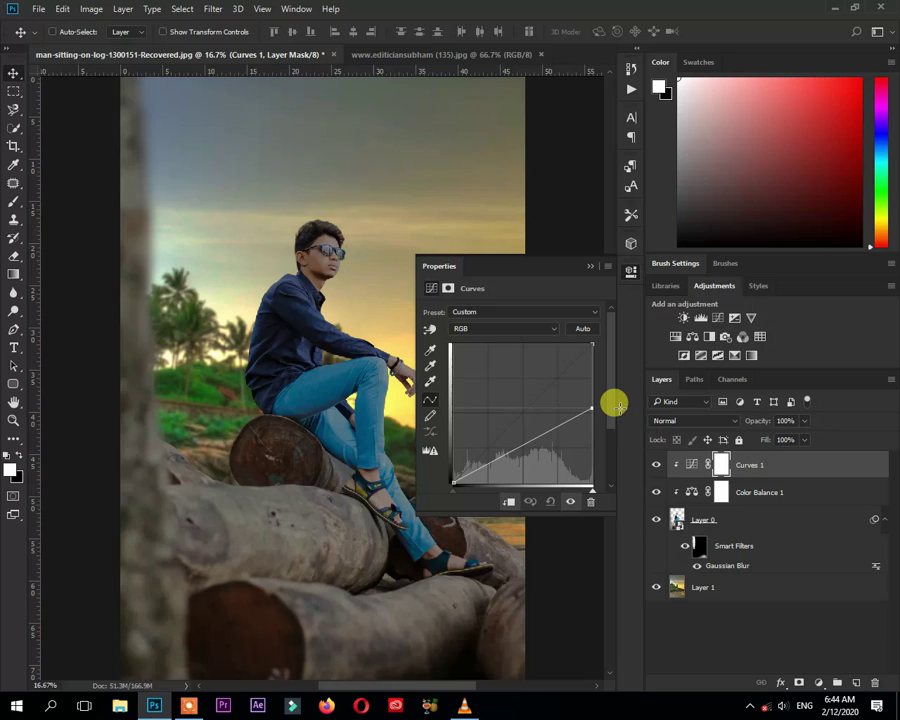
{"action": "left_click", "coordinate": [591, 266]}
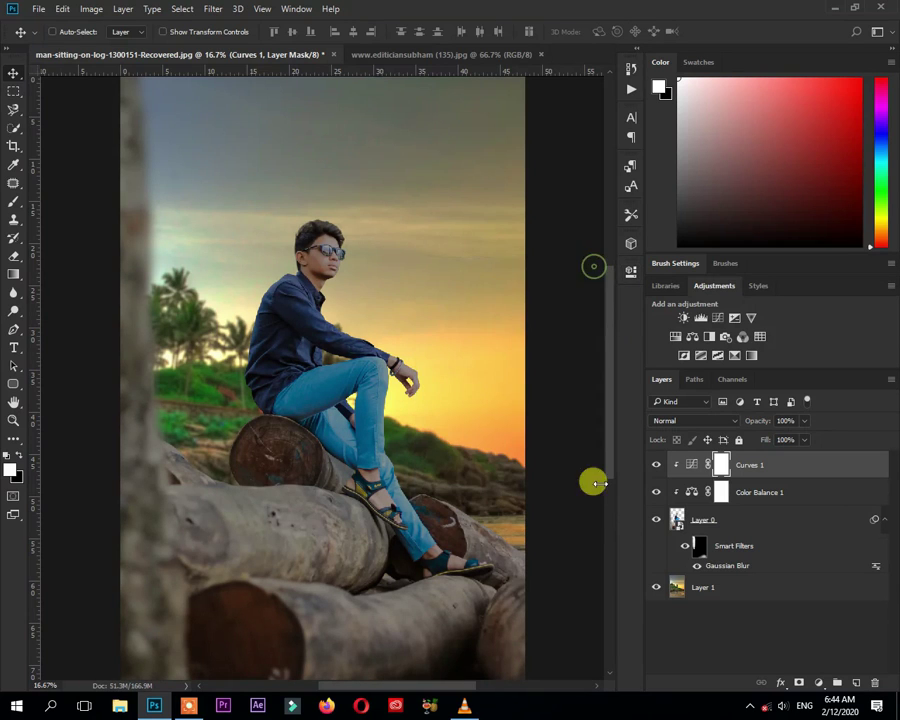
{"action": "left_click", "coordinate": [13, 203]}
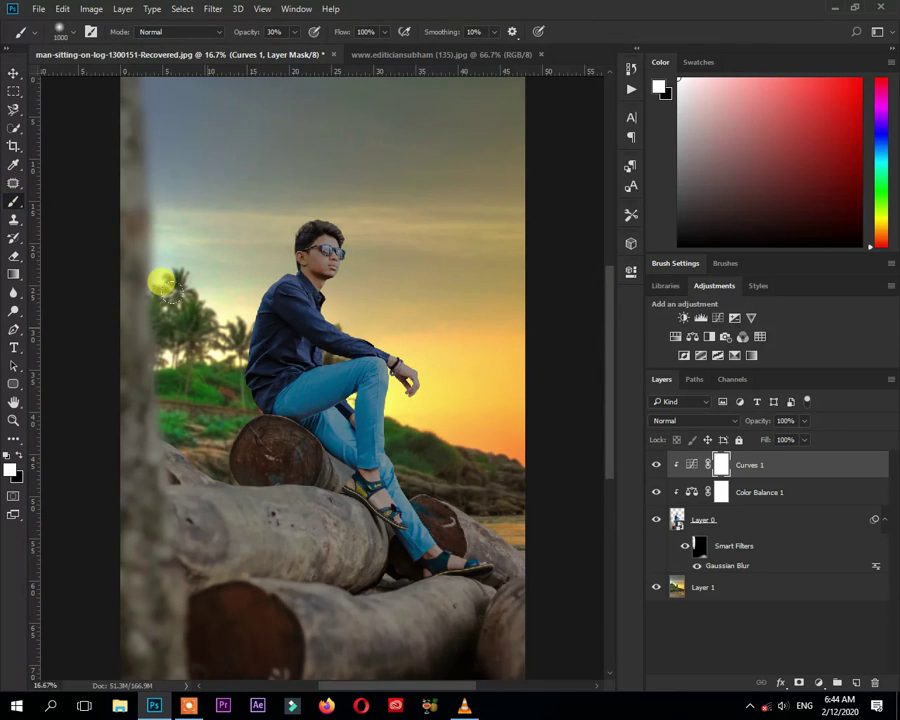
{"action": "key", "text": "x"}
{"action": "key", "text": "bracketleft"}
{"action": "key", "text": "bracketleft"}
{"action": "key", "text": "bracketleft"}
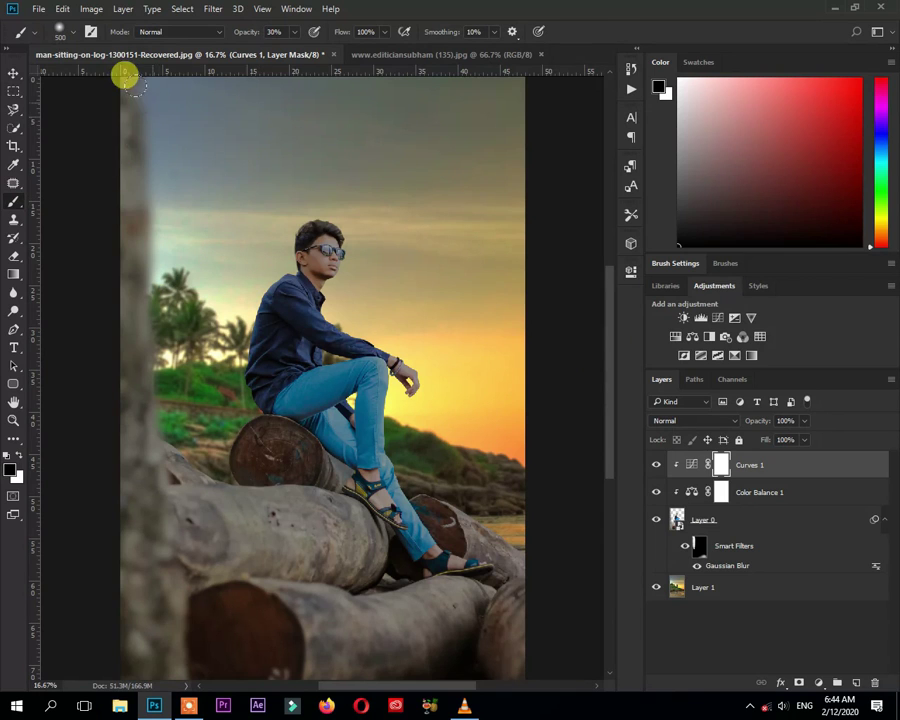
Paint the Curves 1 mask along the left tree trunk with a shrinking brush.
{"action": "left_click_drag", "start_coordinate": [142, 100], "coordinate": [135, 360]}
{"action": "key", "text": "bracketleft"}
{"action": "mouse_move", "coordinate": [113, 94]}
{"action": "left_mouse_down"}
{"action": "mouse_move", "coordinate": [135, 289]}
{"action": "mouse_move", "coordinate": [133, 413]}
{"action": "mouse_move", "coordinate": [157, 603]}
{"action": "left_mouse_up"}
{"action": "key", "text": "bracketleft"}
{"action": "key", "text": "bracketleft"}
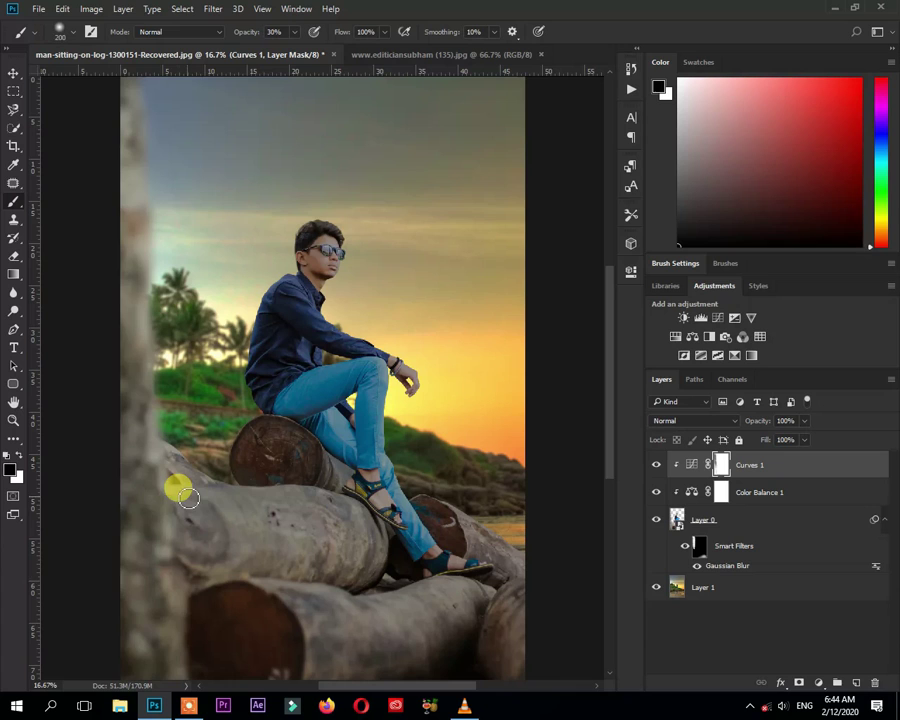
{"action": "left_click_drag", "start_coordinate": [200, 507], "coordinate": [227, 337]}
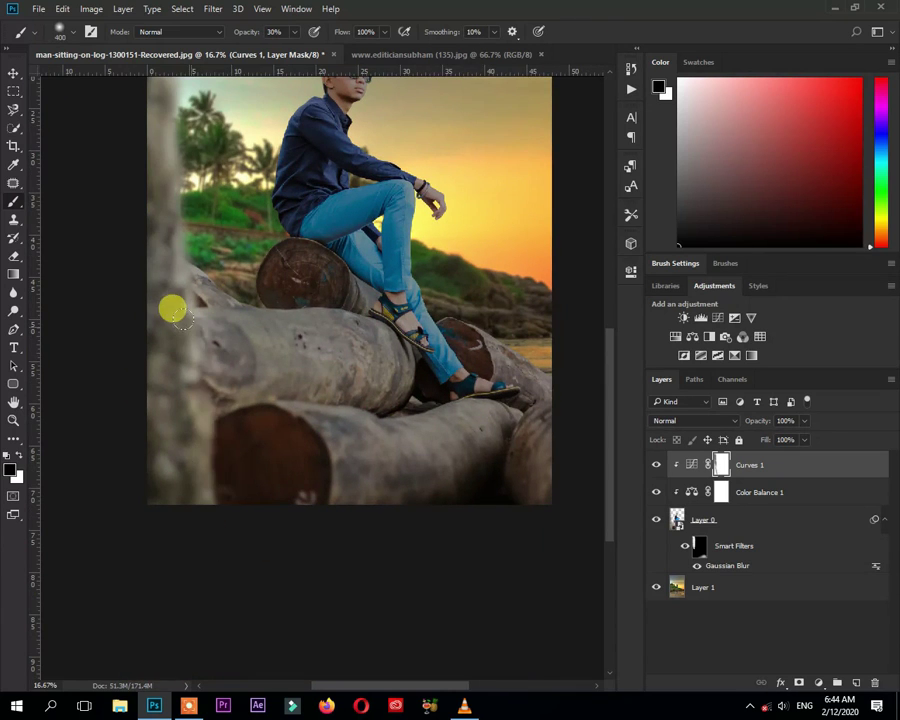
{"action": "left_click_drag", "start_coordinate": [142, 184], "coordinate": [185, 575]}
Paint the Curves 1 mask over the logs to brighten them.
{"action": "scroll", "coordinate": [247, 390], "scroll_direction": "up", "scroll_amount": 5}
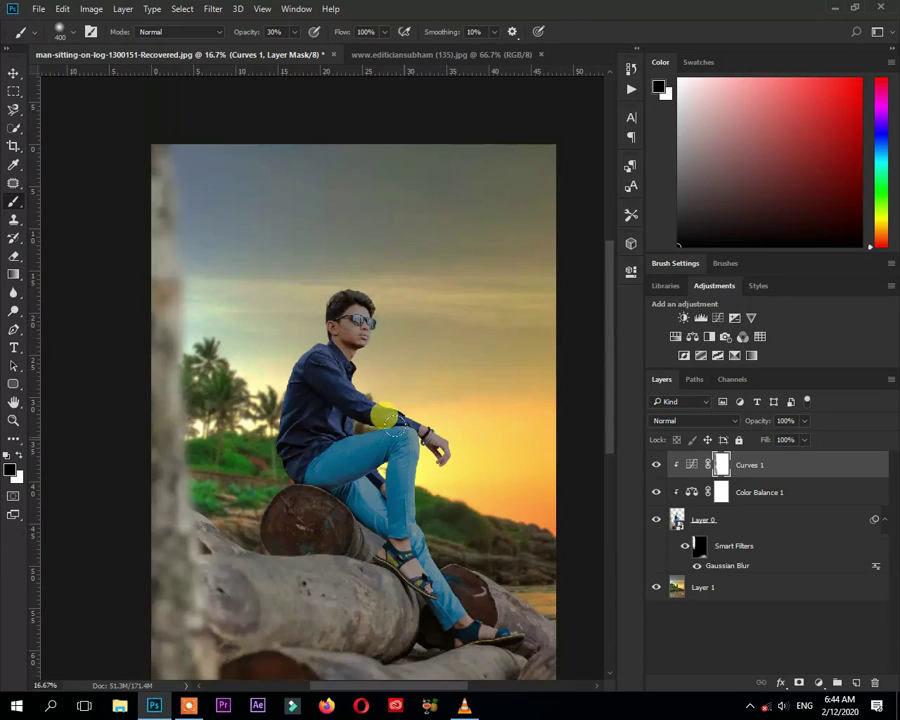
{"action": "scroll", "coordinate": [402, 432], "scroll_direction": "up", "scroll_amount": 1}
{"action": "scroll", "coordinate": [361, 295], "scroll_direction": "up", "scroll_amount": 1}
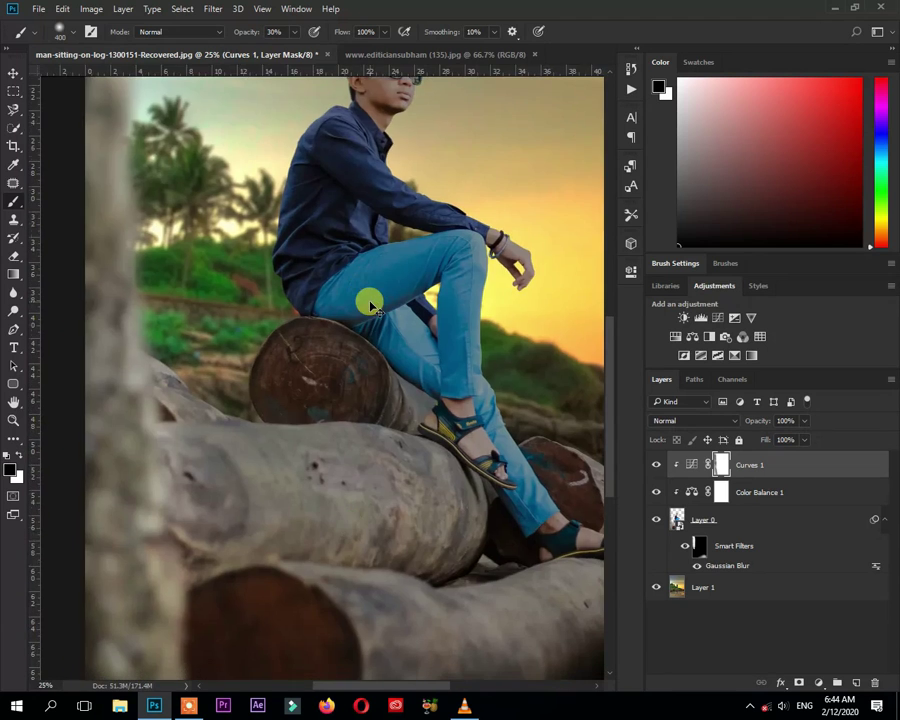
{"action": "scroll", "coordinate": [330, 260], "scroll_direction": "down", "scroll_amount": 1}
{"action": "scroll", "coordinate": [400, 300], "scroll_direction": "down", "scroll_amount": 2}
{"action": "scroll", "coordinate": [420, 360], "scroll_direction": "right", "scroll_amount": 2}
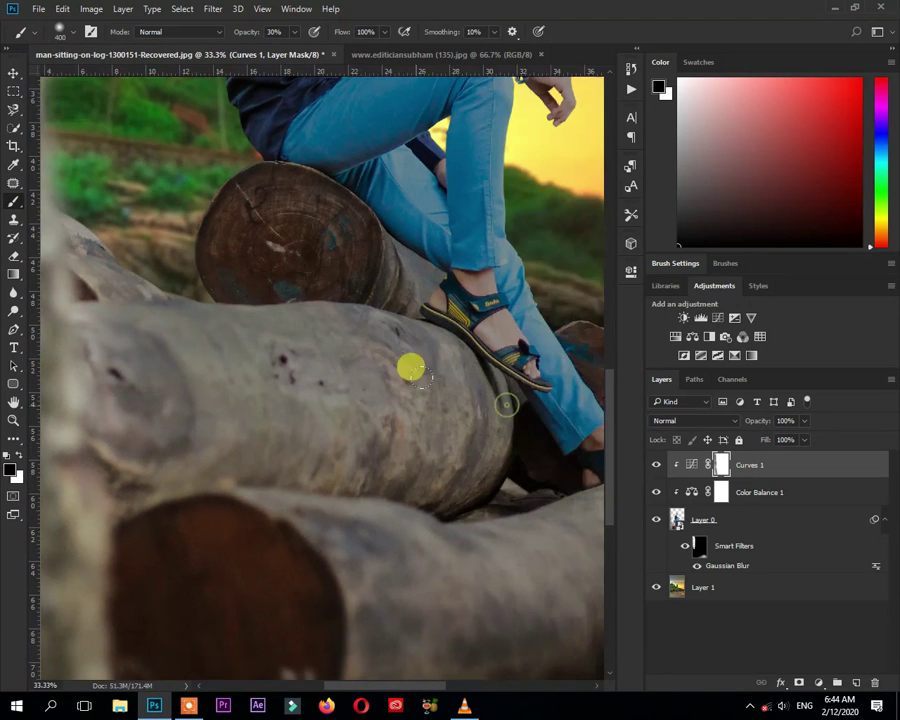
{"action": "mouse_move", "coordinate": [440, 380]}
{"action": "left_mouse_down"}
{"action": "mouse_move", "coordinate": [420, 368]}
{"action": "mouse_move", "coordinate": [408, 454]}
{"action": "mouse_move", "coordinate": [291, 416]}
{"action": "mouse_move", "coordinate": [388, 345]}
{"action": "mouse_move", "coordinate": [426, 376]}
{"action": "mouse_move", "coordinate": [418, 350]}
{"action": "mouse_move", "coordinate": [384, 316]}
{"action": "mouse_move", "coordinate": [281, 300]}
{"action": "mouse_move", "coordinate": [239, 323]}
{"action": "mouse_move", "coordinate": [382, 414]}
{"action": "mouse_move", "coordinate": [184, 406]}
{"action": "mouse_move", "coordinate": [283, 305]}
{"action": "mouse_move", "coordinate": [378, 317]}
{"action": "mouse_move", "coordinate": [320, 438]}
{"action": "mouse_move", "coordinate": [161, 346]}
{"action": "left_mouse_up"}
{"action": "key", "text": "1"}
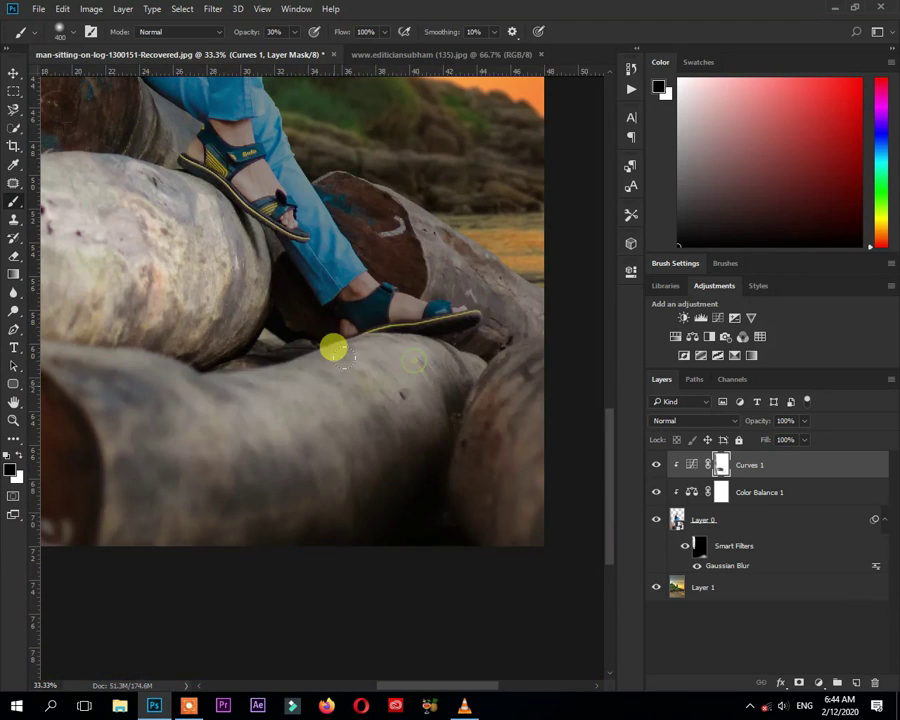
{"action": "mouse_move", "coordinate": [222, 347]}
{"action": "left_mouse_down"}
{"action": "mouse_move", "coordinate": [358, 321]}
{"action": "mouse_move", "coordinate": [239, 372]}
{"action": "mouse_move", "coordinate": [381, 362]}
{"action": "mouse_move", "coordinate": [32, 414]}
{"action": "mouse_move", "coordinate": [256, 436]}
{"action": "mouse_move", "coordinate": [332, 404]}
{"action": "left_mouse_up"}
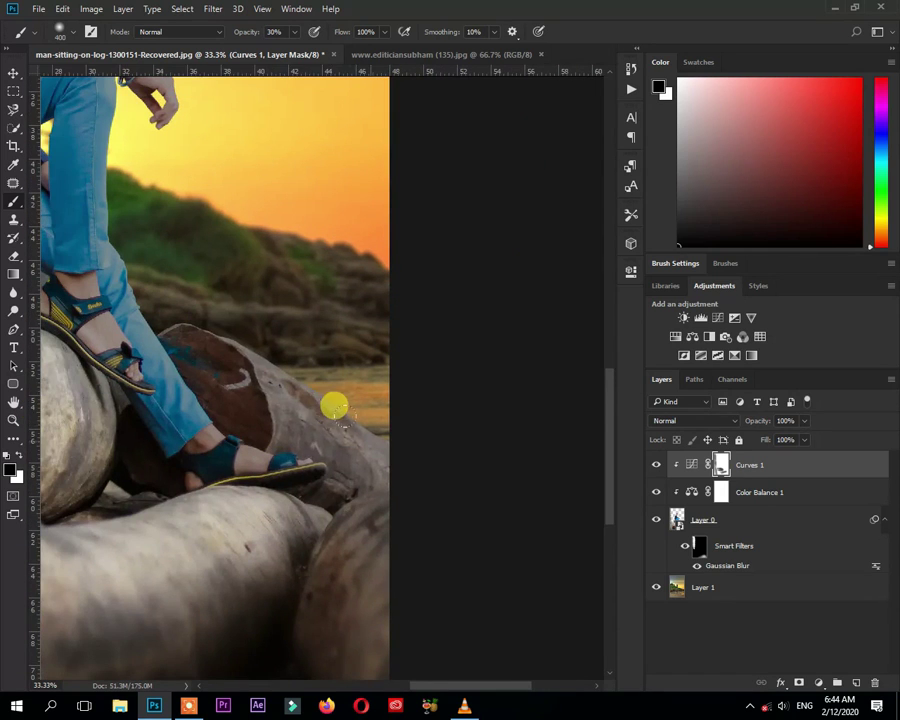
Brighten the man's face and body through the Curves 1 mask.
{"action": "mouse_move", "coordinate": [240, 348]}
{"action": "left_mouse_down"}
{"action": "mouse_move", "coordinate": [312, 447]}
{"action": "mouse_move", "coordinate": [227, 368]}
{"action": "mouse_move", "coordinate": [161, 287]}
{"action": "mouse_move", "coordinate": [275, 289]}
{"action": "mouse_move", "coordinate": [248, 353]}
{"action": "left_mouse_up"}
{"action": "left_click_drag", "start_coordinate": [310, 420], "coordinate": [337, 366]}
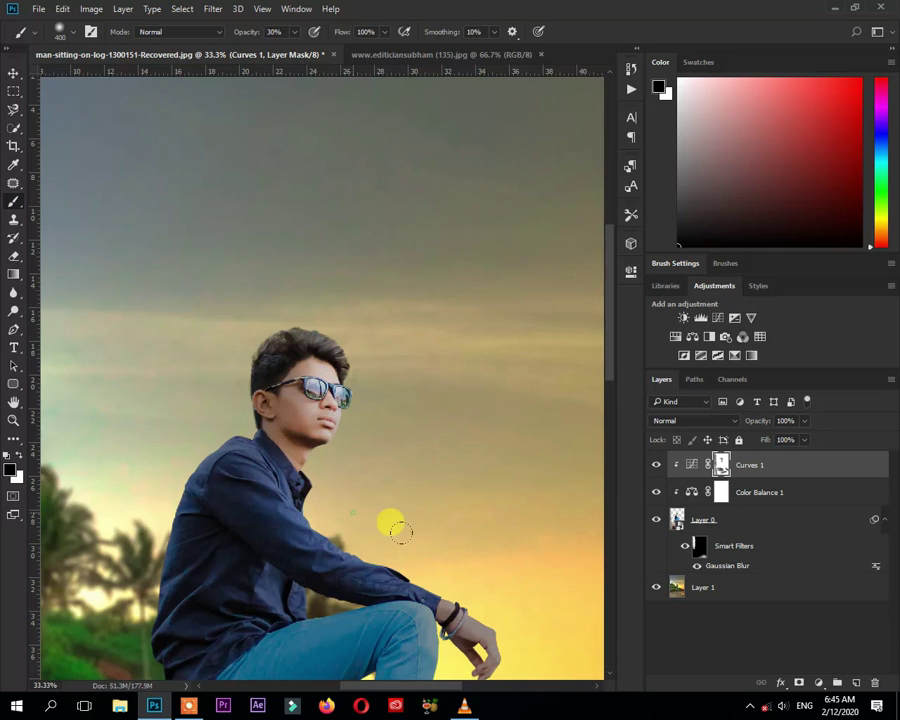
{"action": "left_click_drag", "start_coordinate": [494, 588], "coordinate": [400, 380]}
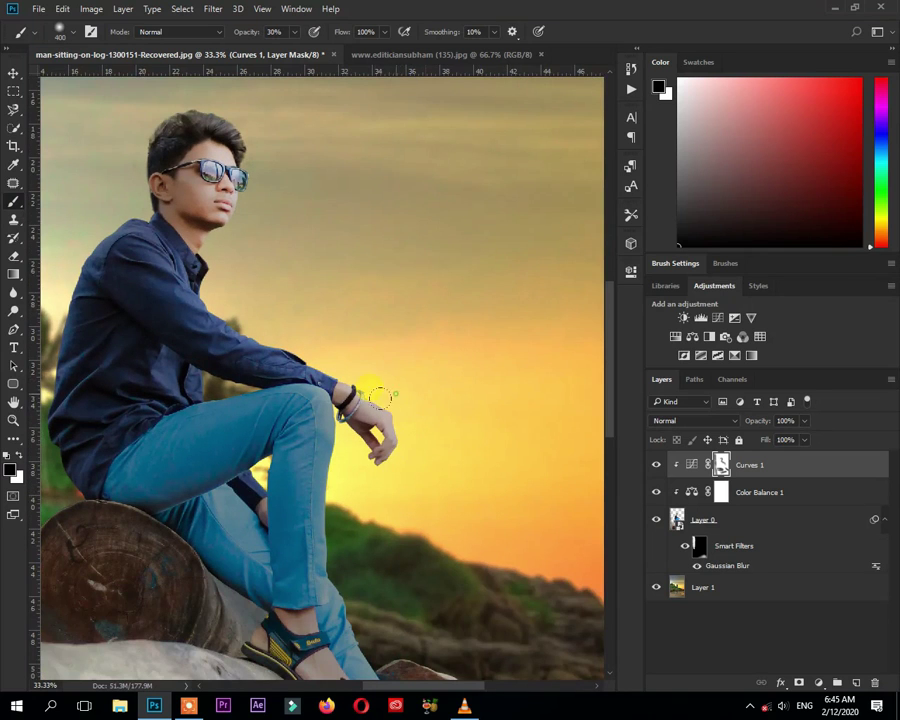
{"action": "left_click_drag", "start_coordinate": [389, 472], "coordinate": [318, 452]}
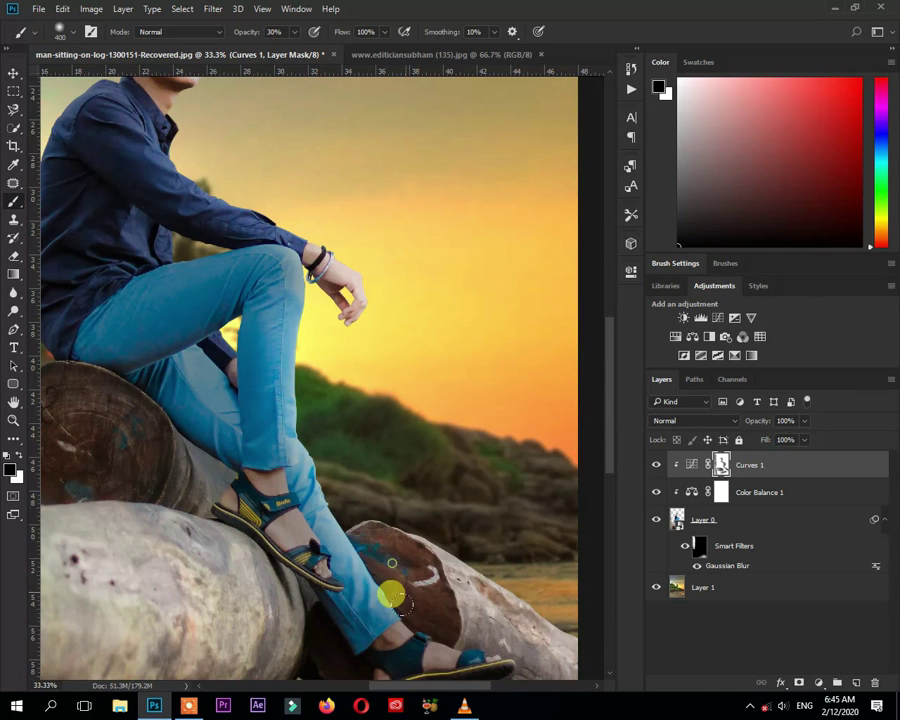
{"action": "left_click_drag", "start_coordinate": [380, 461], "coordinate": [460, 516]}
{"action": "key", "text": "bracketleft"}
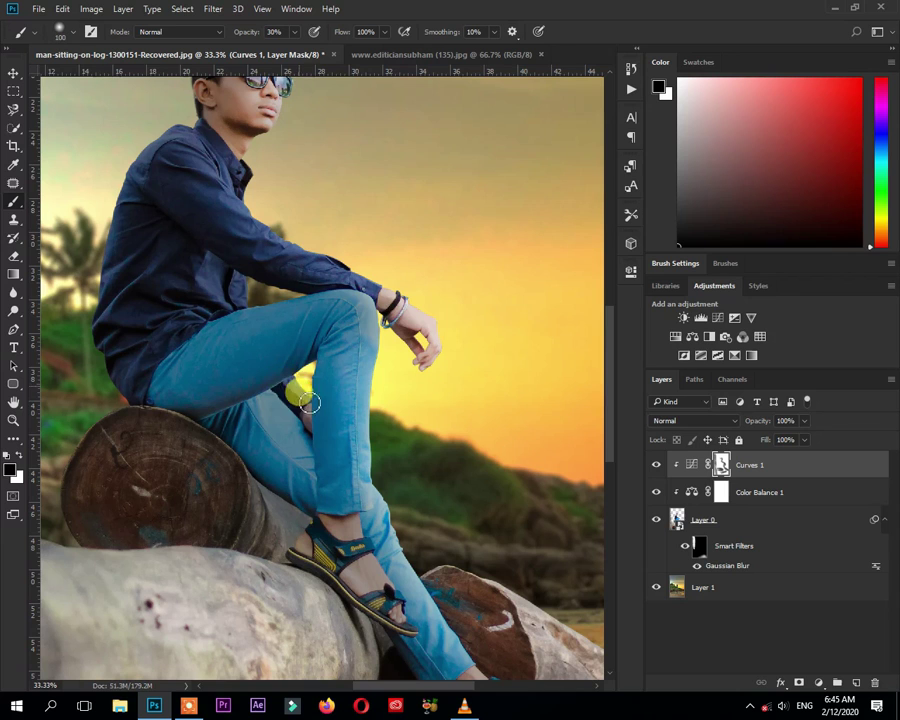
{"action": "key", "text": "bracketright"}
{"action": "key", "text": "bracketright"}
{"action": "key", "text": "bracketright"}
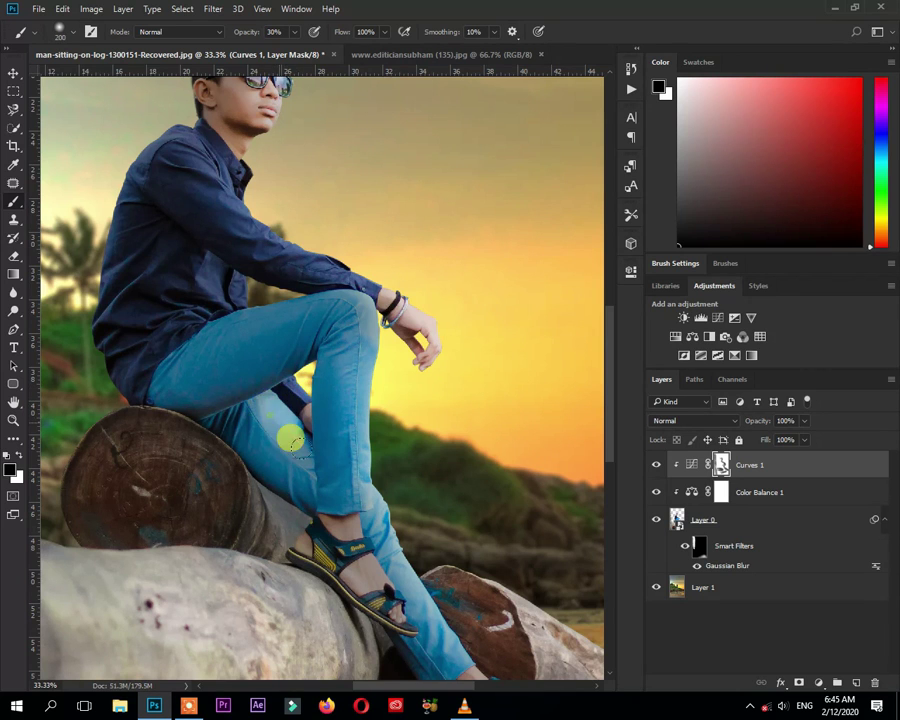
{"action": "left_click_drag", "start_coordinate": [287, 365], "coordinate": [322, 460]}
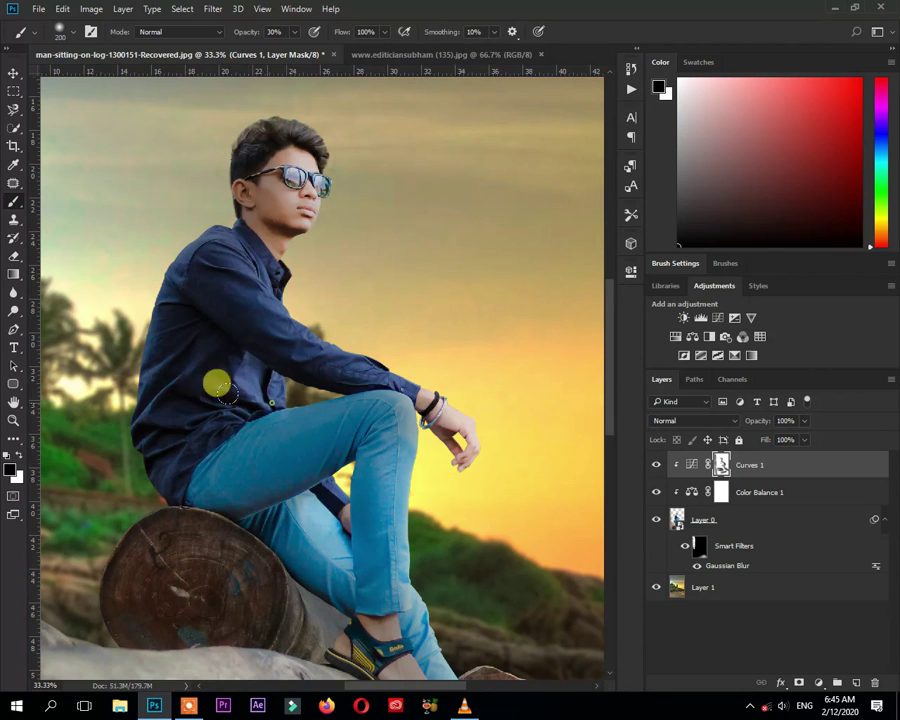
{"action": "left_click_drag", "start_coordinate": [171, 321], "coordinate": [271, 408]}
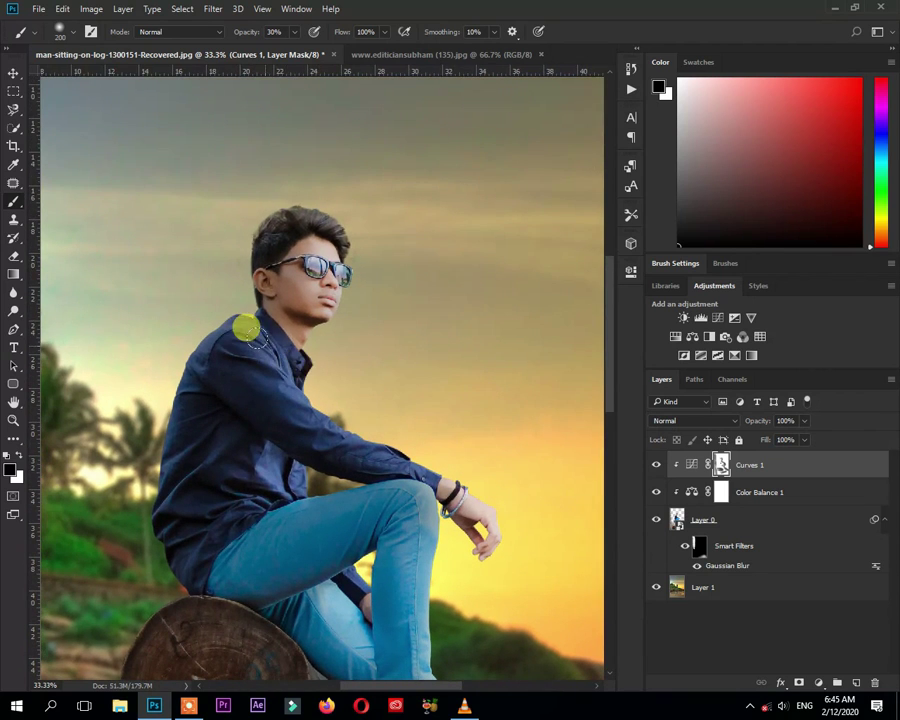
{"action": "left_click_drag", "start_coordinate": [267, 279], "coordinate": [321, 351]}
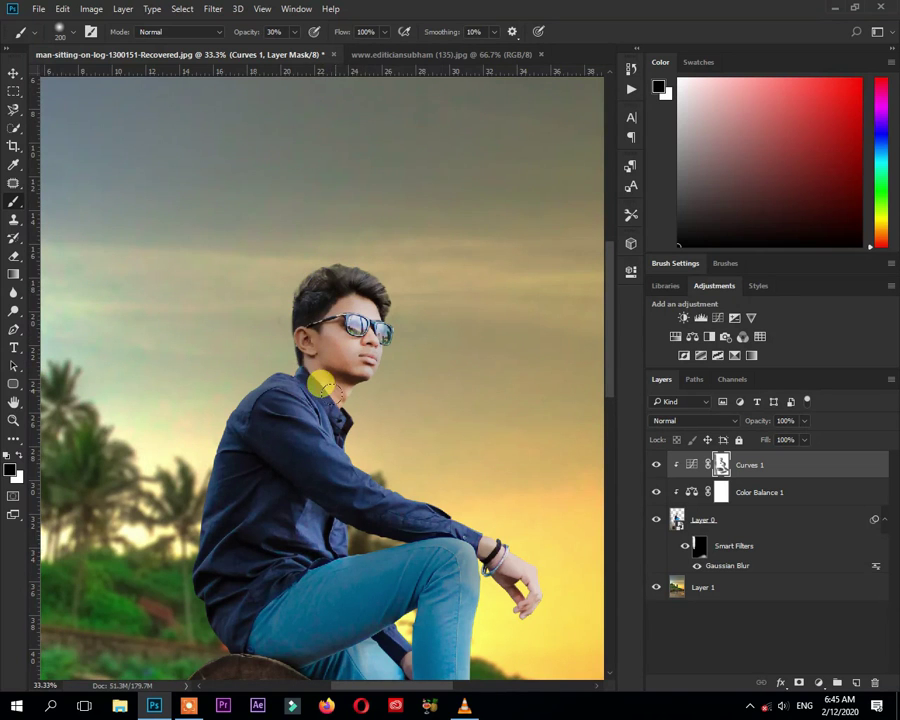
{"action": "left_click_drag", "start_coordinate": [325, 458], "coordinate": [345, 328]}
Zoom out and toggle Curves 1 visibility to compare before and after.
{"action": "key", "text": "ctrl+minus"}
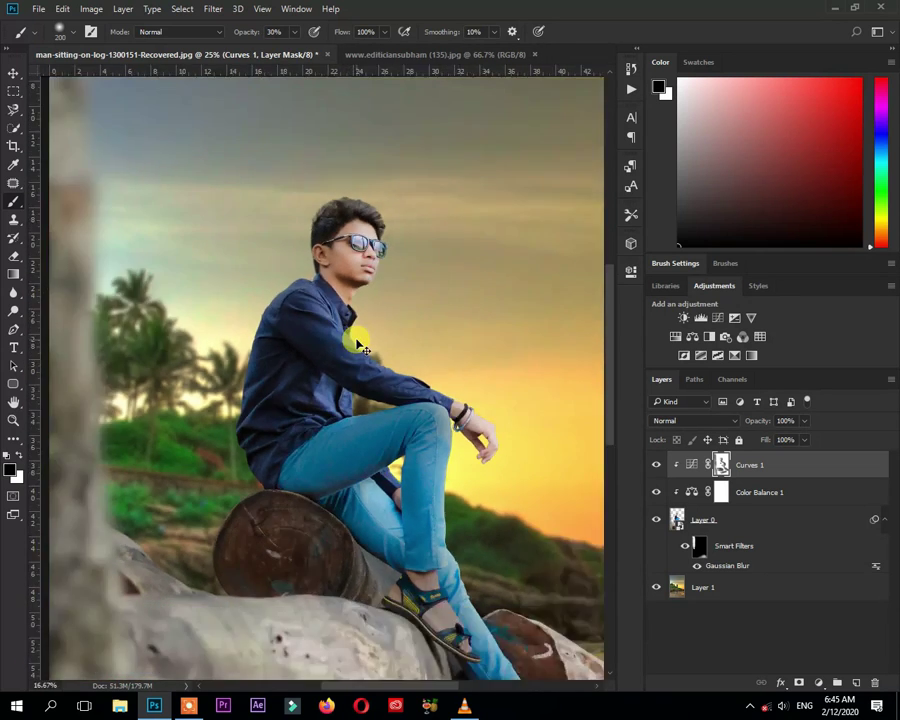
{"action": "key", "text": "ctrl+minus"}
{"action": "key", "text": "ctrl+minus"}
{"action": "key", "text": "ctrl+minus"}
{"action": "key", "text": "ctrl+plus"}
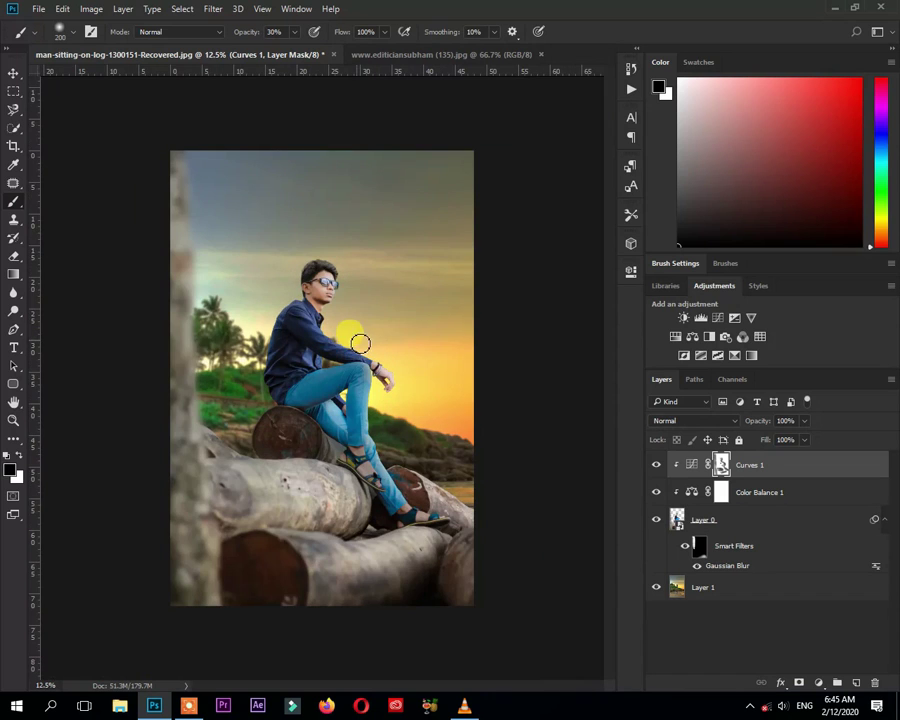
{"action": "left_click", "coordinate": [656, 465]}
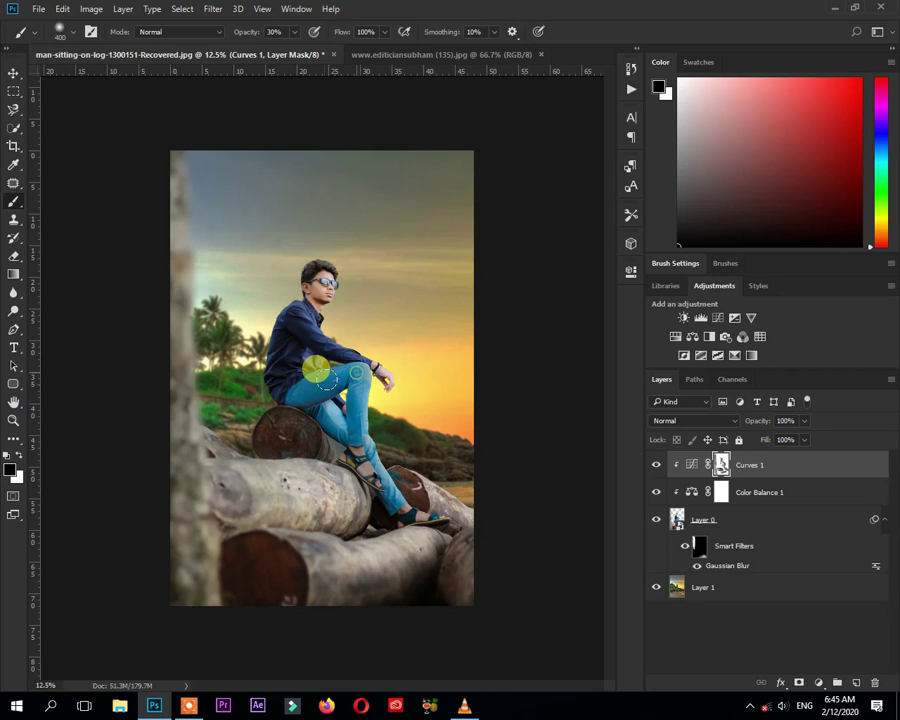
{"action": "left_click", "coordinate": [652, 467]}
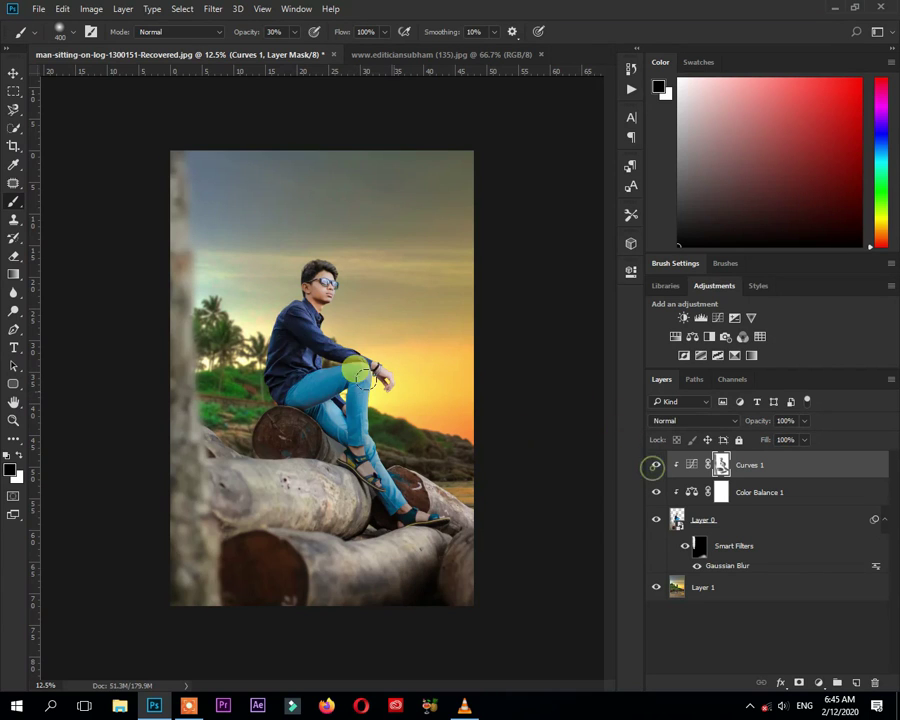
Add a Warming Filter (85) Photo Filter at 93% density and invert its mask to black.
{"action": "left_click", "coordinate": [652, 467]}
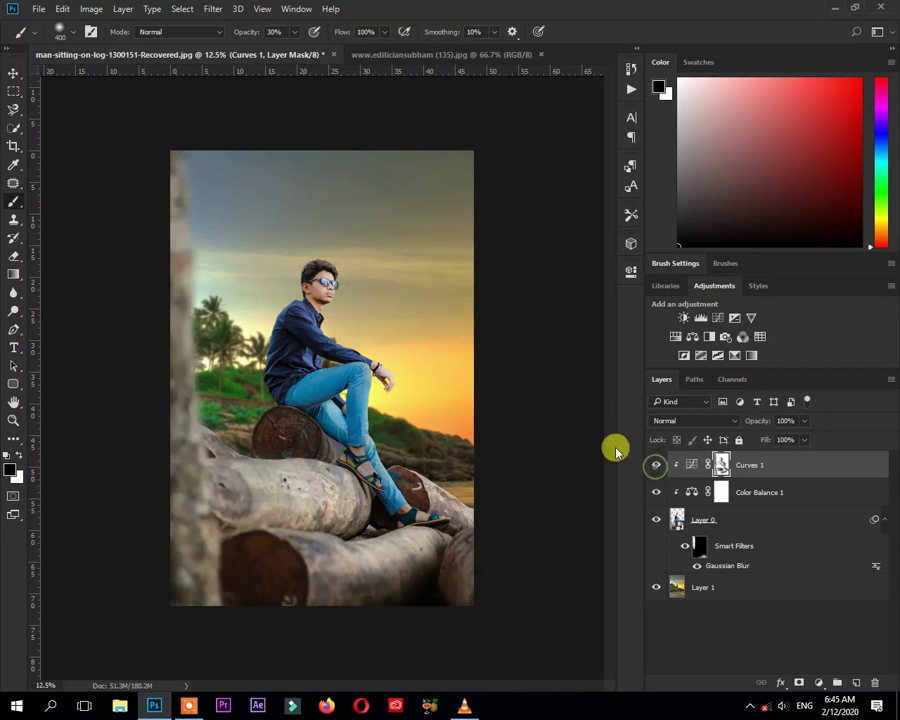
{"action": "left_click", "coordinate": [726, 340]}
{"action": "left_click_drag", "start_coordinate": [538, 367], "coordinate": [585, 372]}
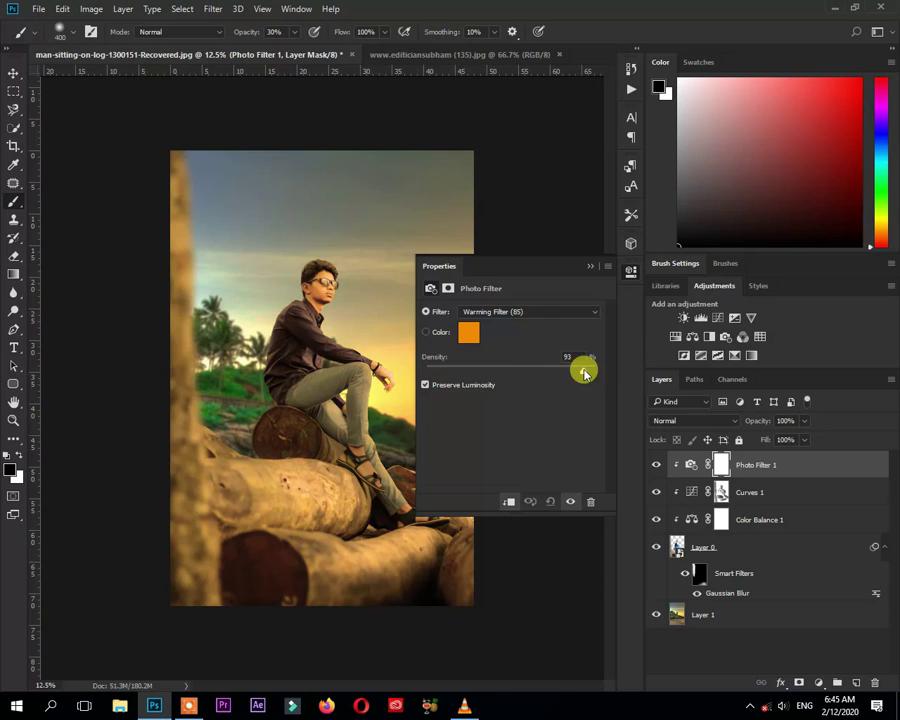
{"action": "left_click", "coordinate": [589, 266]}
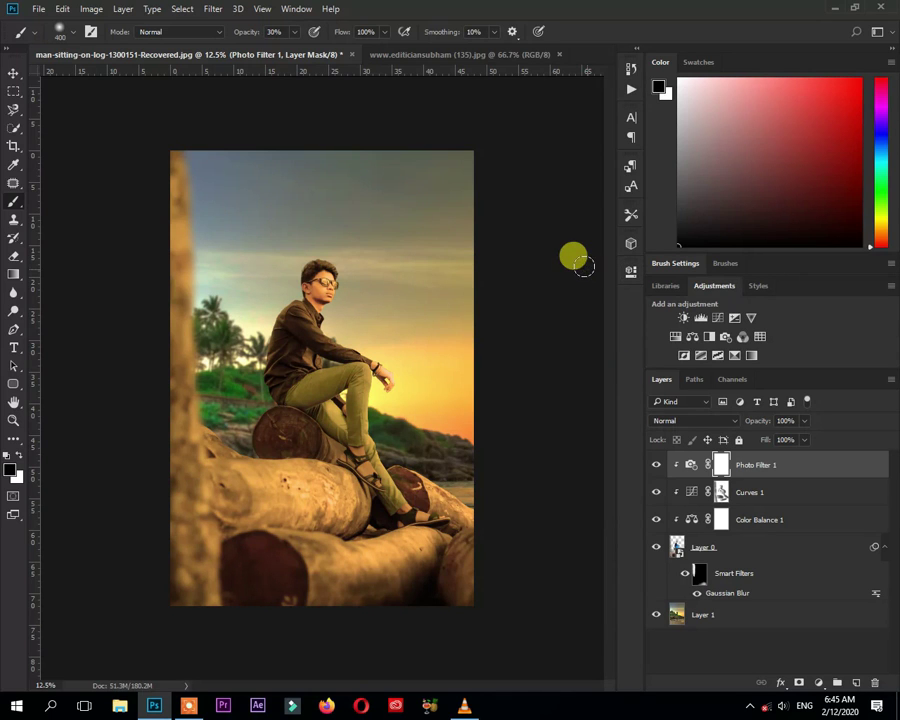
{"action": "key", "text": "ctrl+i"}
Adjust the view and shrink the brush to 200 px.
{"action": "scroll", "coordinate": [440, 392], "scroll_direction": "up", "scroll_amount": 1}
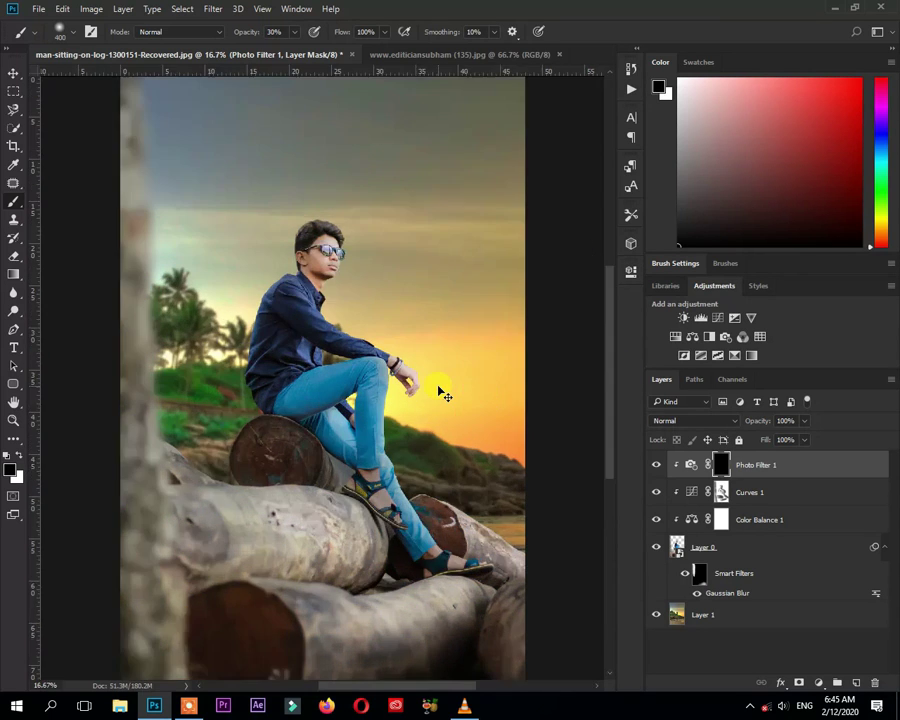
{"action": "scroll", "coordinate": [440, 392], "scroll_direction": "up", "scroll_amount": 1}
{"action": "scroll", "coordinate": [440, 392], "scroll_direction": "up", "scroll_amount": 1}
{"action": "scroll", "coordinate": [436, 390], "scroll_direction": "up", "scroll_amount": 1}
{"action": "scroll", "coordinate": [383, 333], "scroll_direction": "up", "scroll_amount": 3}
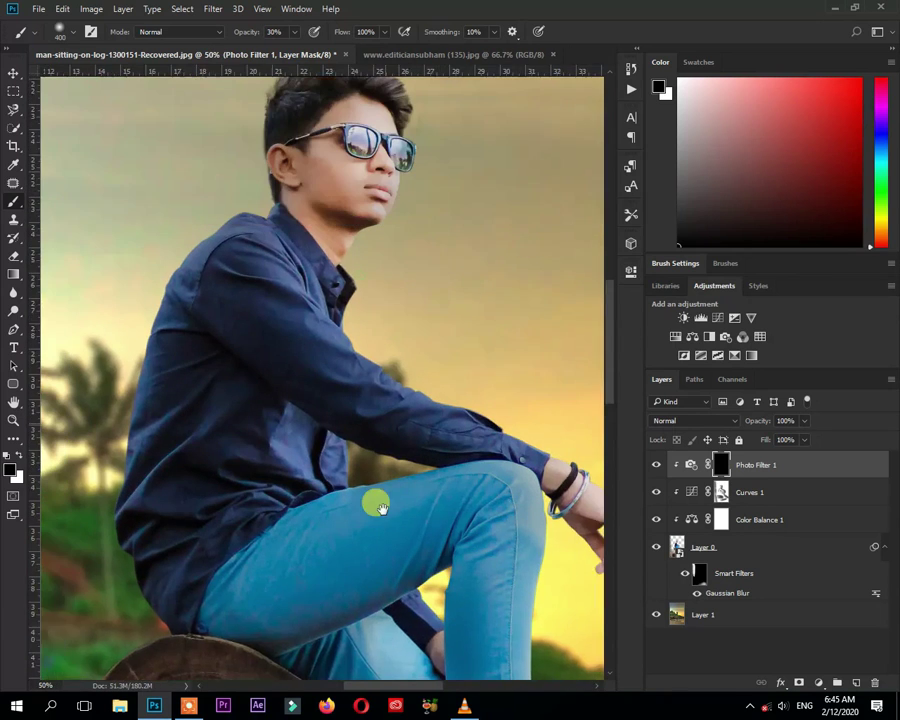
{"action": "scroll", "coordinate": [324, 287], "scroll_direction": "up", "scroll_amount": 2}
{"action": "key", "text": "bracketleft"}
{"action": "key", "text": "bracketleft"}
{"action": "key", "text": "bracketleft"}
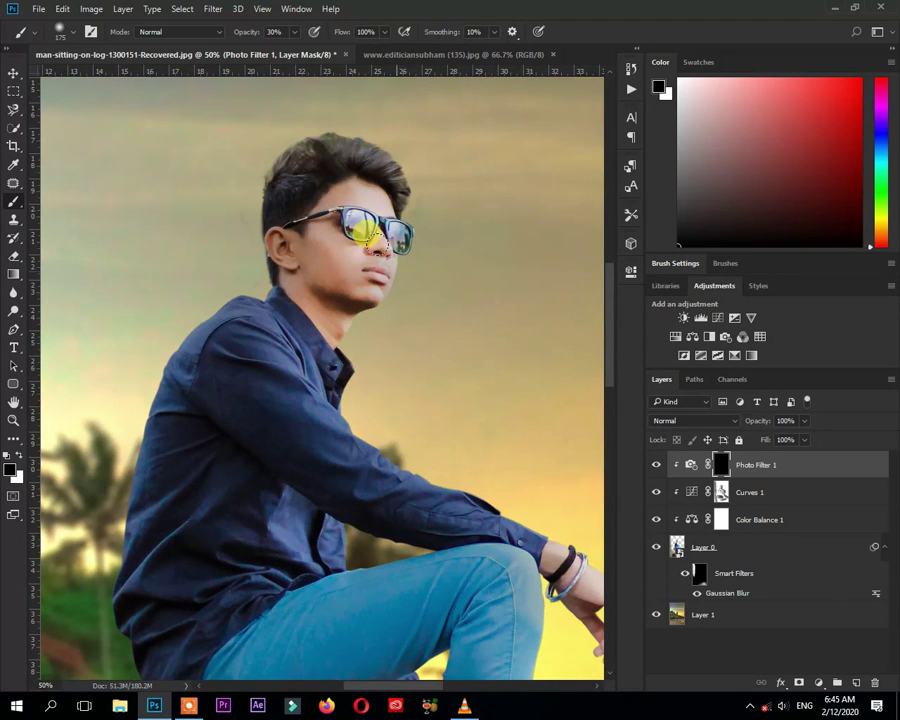
Paint the warm filter over the hair and collar with a white 200 px brush at 13% opacity.
{"action": "key", "text": "bracketright"}
{"action": "left_click_drag", "start_coordinate": [287, 50], "coordinate": [282, 50]}
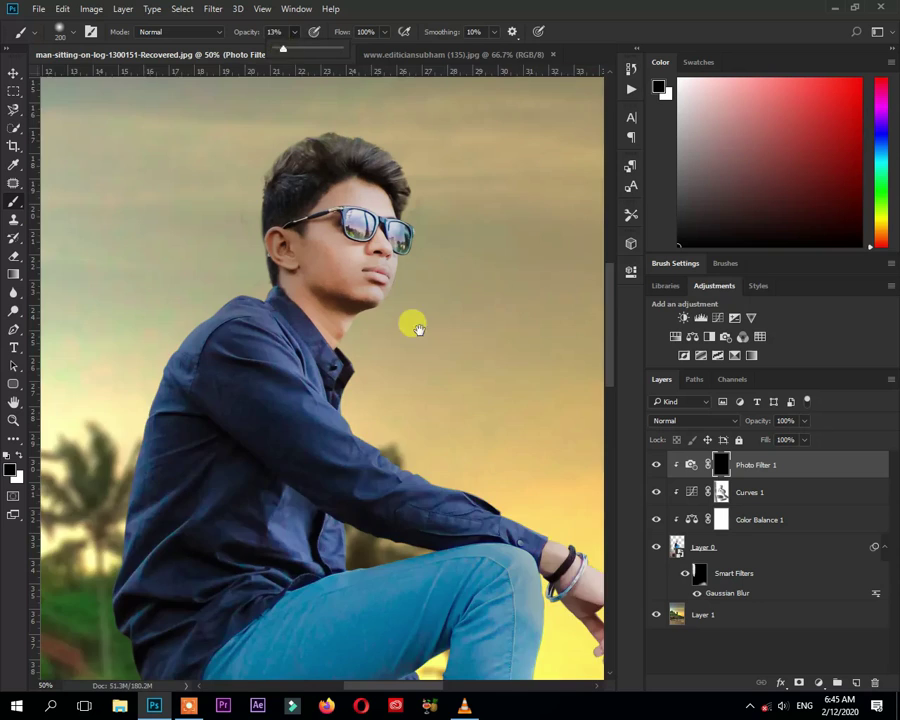
{"action": "scroll", "coordinate": [290, 230], "scroll_direction": "up", "scroll_amount": 3}
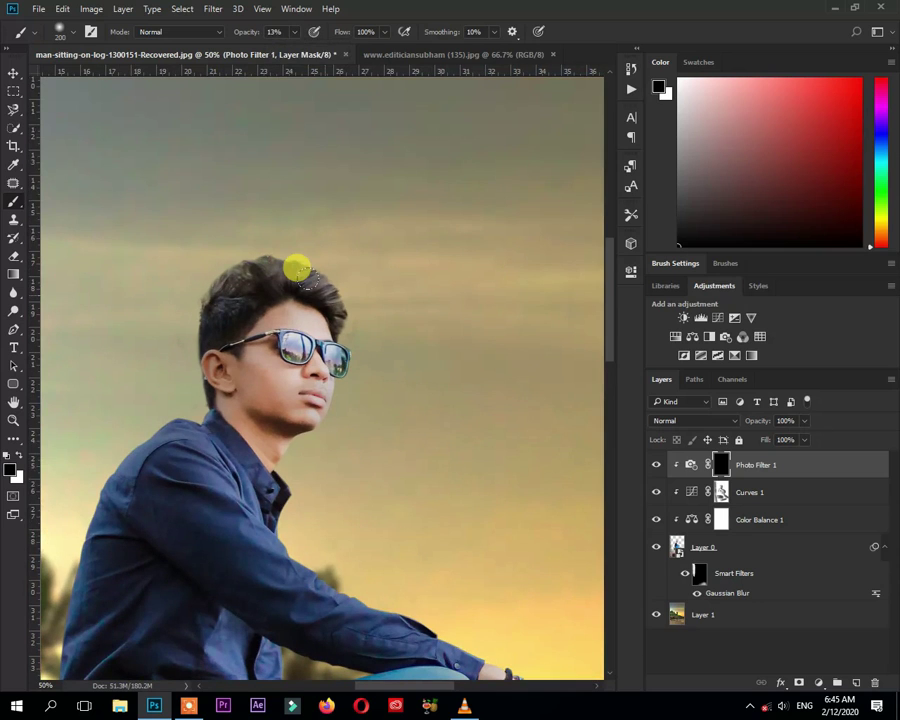
{"action": "key", "text": "x"}
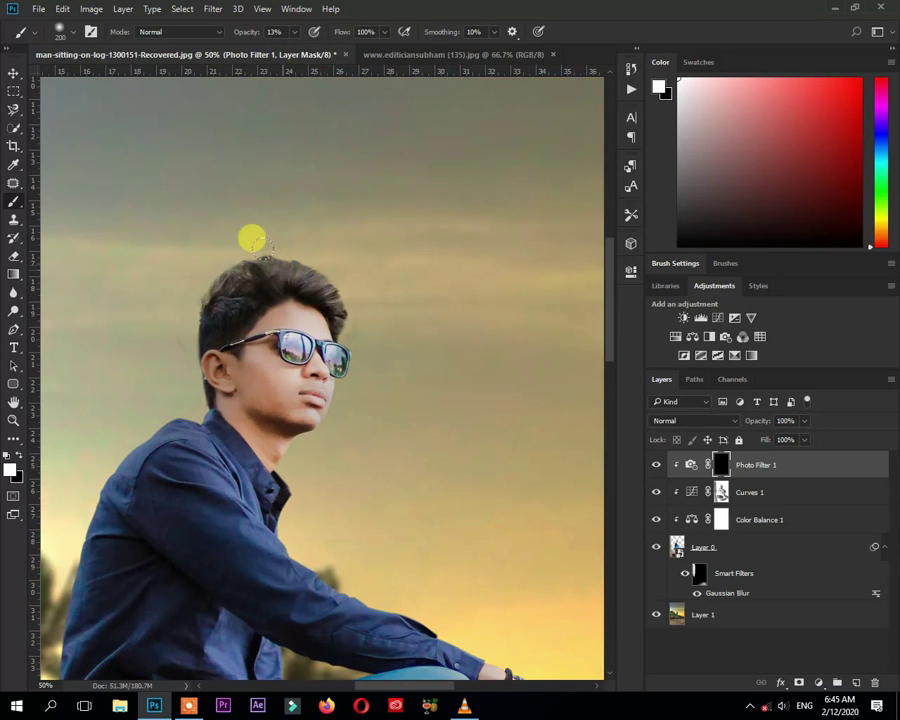
{"action": "mouse_move", "coordinate": [305, 300]}
{"action": "left_mouse_down"}
{"action": "mouse_move", "coordinate": [317, 334]}
{"action": "mouse_move", "coordinate": [311, 267]}
{"action": "mouse_move", "coordinate": [302, 426]}
{"action": "left_mouse_up"}
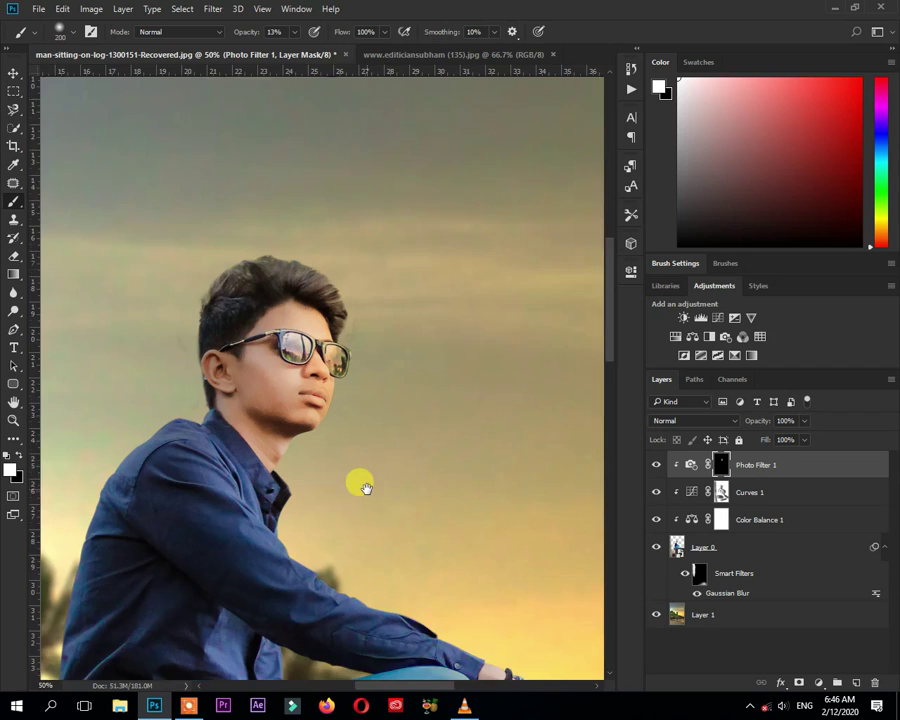
{"action": "scroll", "coordinate": [357, 482], "scroll_direction": "down", "scroll_amount": 2}
{"action": "mouse_move", "coordinate": [287, 180]}
{"action": "left_mouse_down"}
{"action": "mouse_move", "coordinate": [266, 156]}
{"action": "mouse_move", "coordinate": [276, 341]}
{"action": "left_mouse_up"}
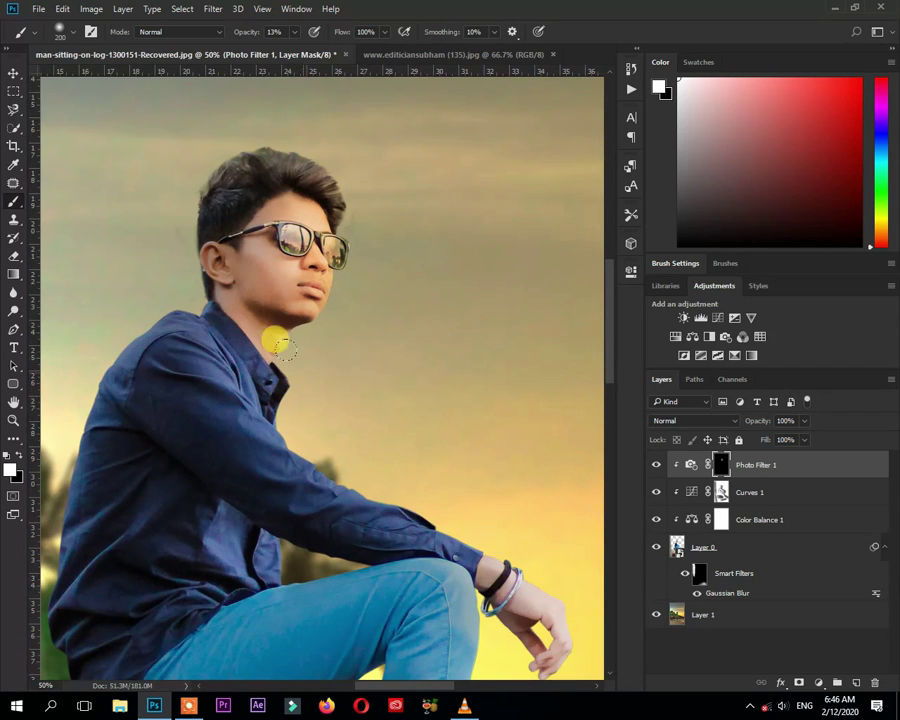
Lower Photo Filter 1's fill to 66% and pan down to the legs and logs.
{"action": "left_click_drag", "start_coordinate": [777, 466], "coordinate": [805, 447]}
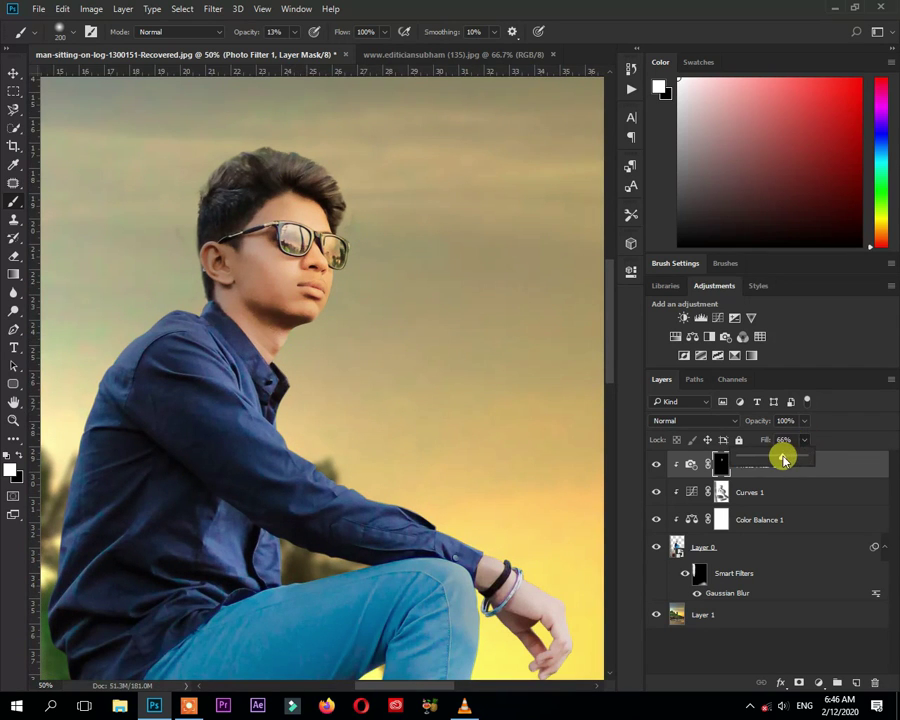
{"action": "left_click", "coordinate": [253, 333]}
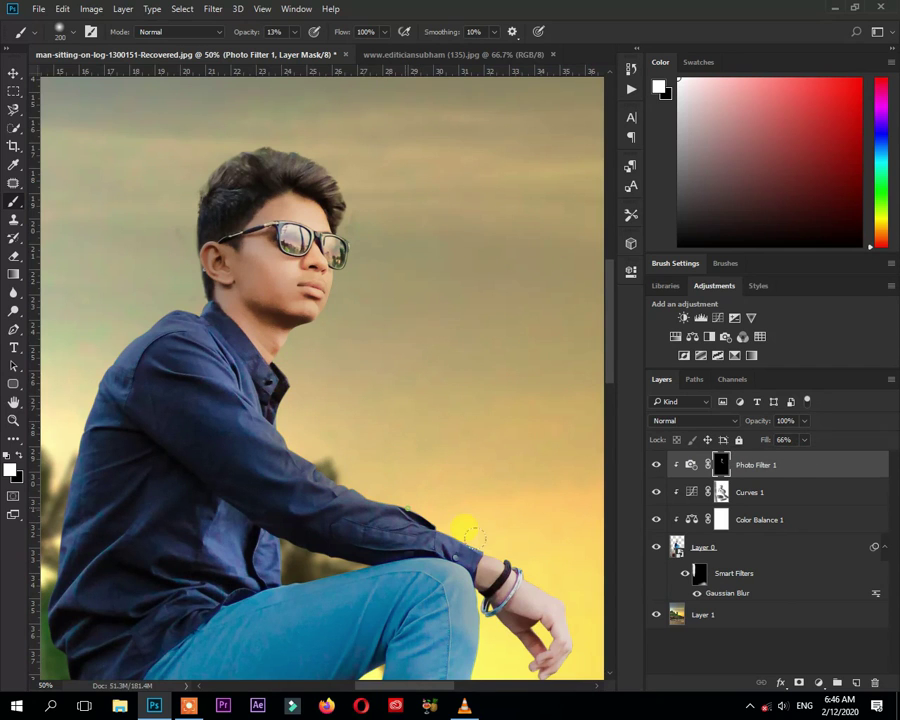
{"action": "left_click_drag", "start_coordinate": [538, 580], "coordinate": [470, 240]}
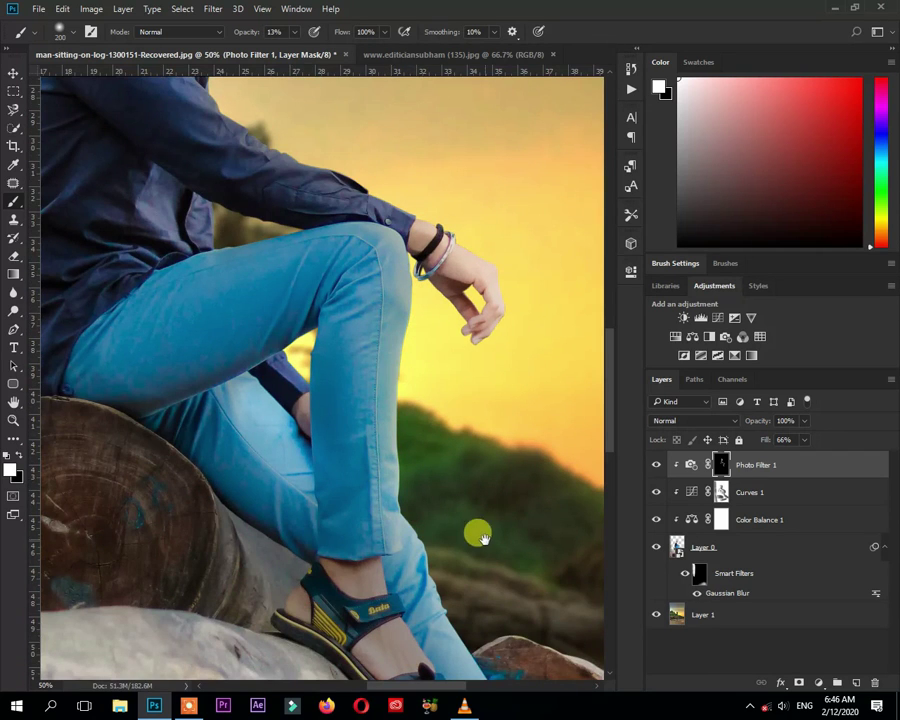
{"action": "left_click_drag", "start_coordinate": [476, 532], "coordinate": [386, 392]}
{"action": "left_click_drag", "start_coordinate": [399, 457], "coordinate": [274, 337]}
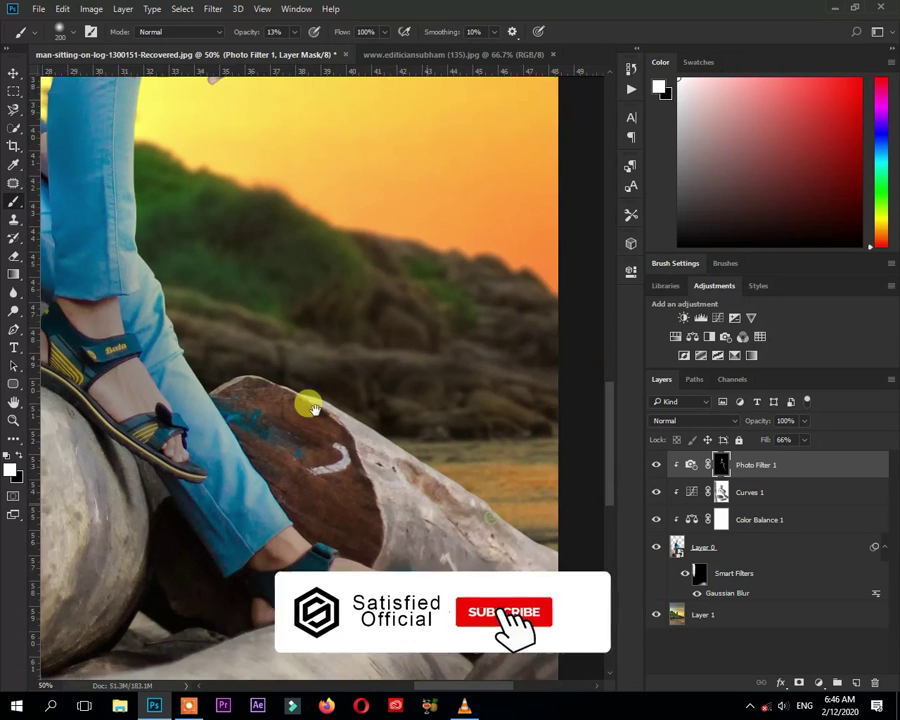
{"action": "left_click_drag", "start_coordinate": [313, 407], "coordinate": [303, 402]}
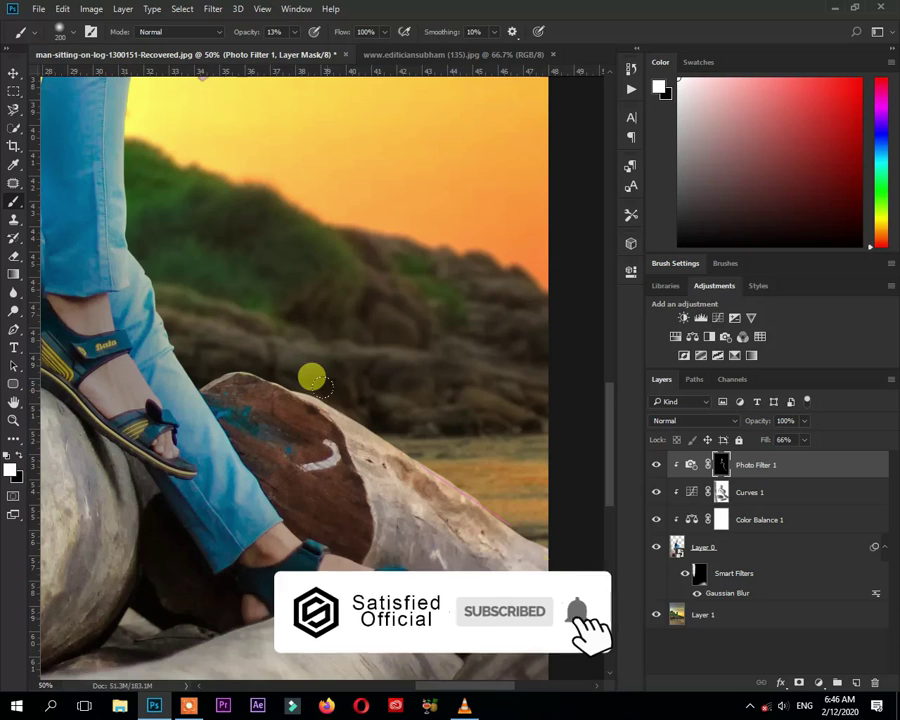
Paint the Photo Filter mask across the lower log with a 150 px brush.
{"action": "scroll", "coordinate": [410, 508], "scroll_direction": "down", "scroll_amount": 3}
{"action": "scroll", "coordinate": [390, 458], "scroll_direction": "left", "scroll_amount": 3}
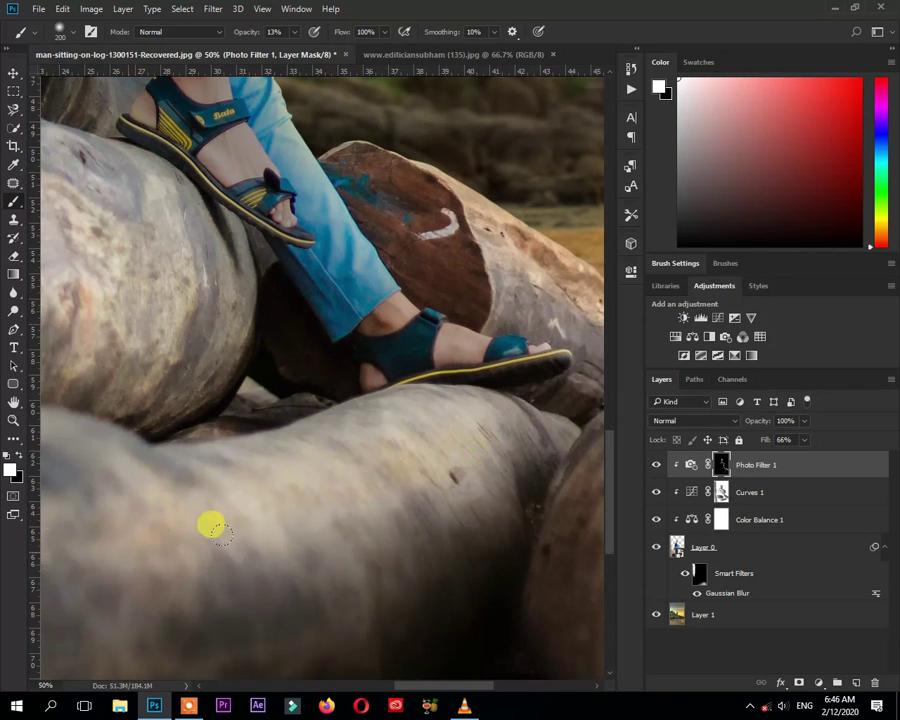
{"action": "key", "text": "bracketright"}
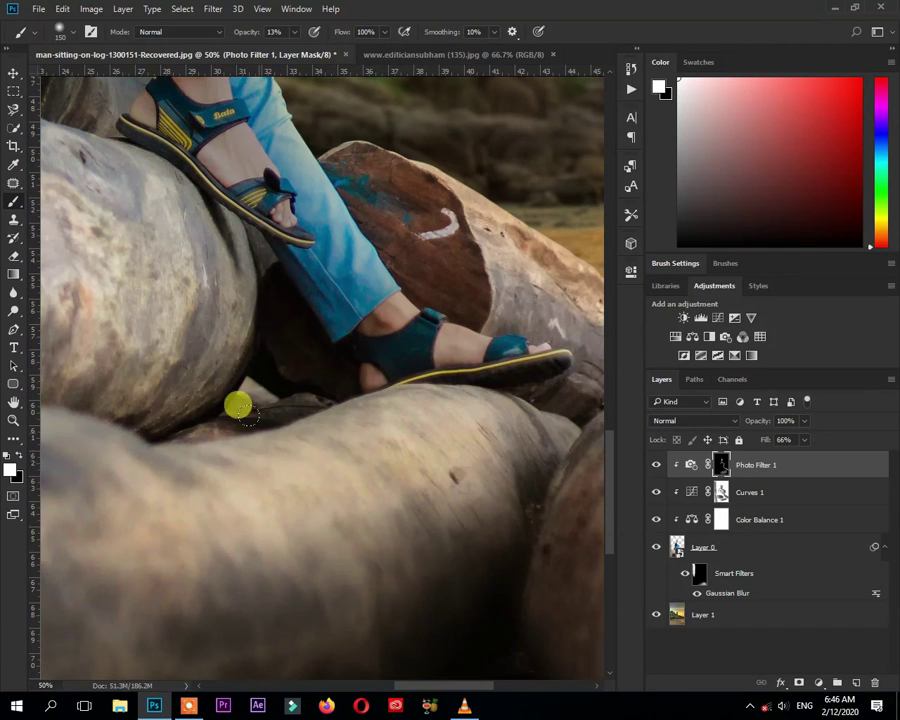
{"action": "left_click_drag", "start_coordinate": [236, 402], "coordinate": [400, 570]}
{"action": "key", "text": "bracketleft"}
{"action": "key", "text": "bracketleft"}
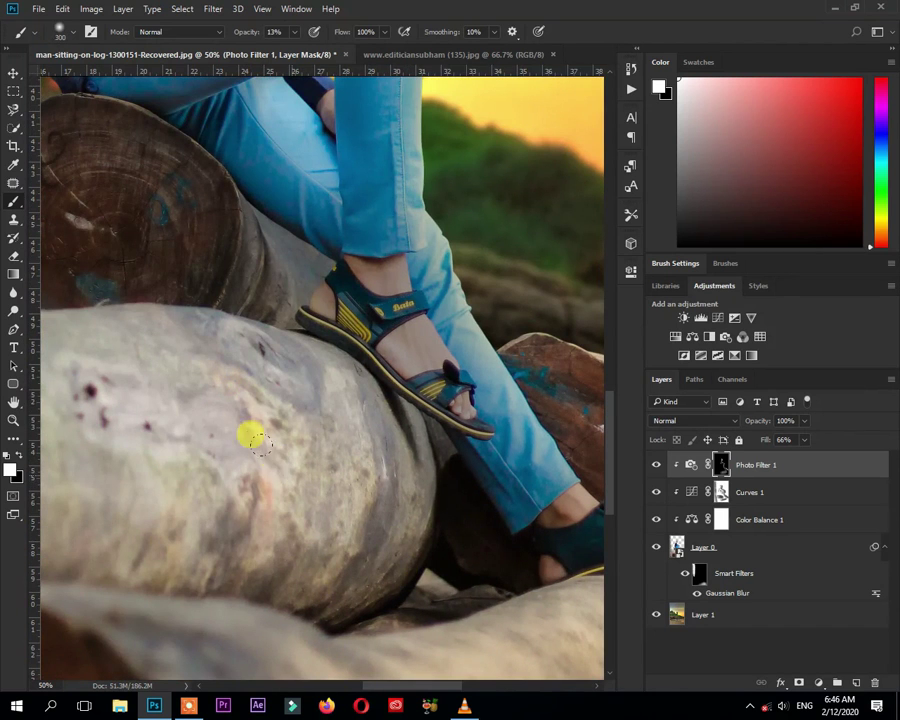
{"action": "key", "text": "ctrl+minus"}
{"action": "key", "text": "ctrl+minus"}
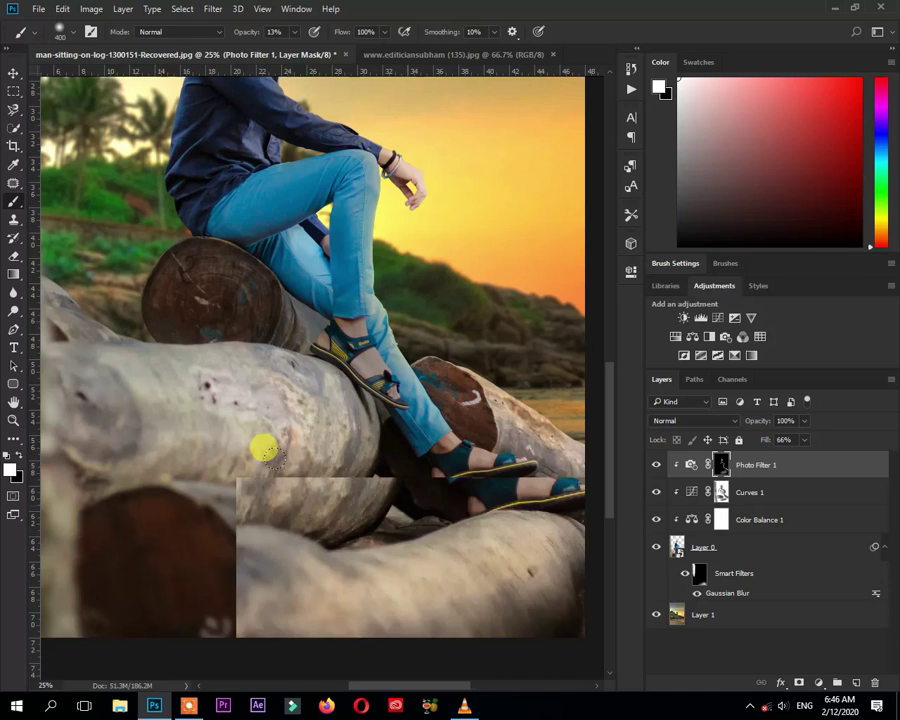
{"action": "mouse_move", "coordinate": [322, 424]}
{"action": "left_mouse_down"}
{"action": "mouse_move", "coordinate": [62, 411]}
{"action": "mouse_move", "coordinate": [292, 366]}
{"action": "mouse_move", "coordinate": [140, 364]}
{"action": "left_mouse_up"}
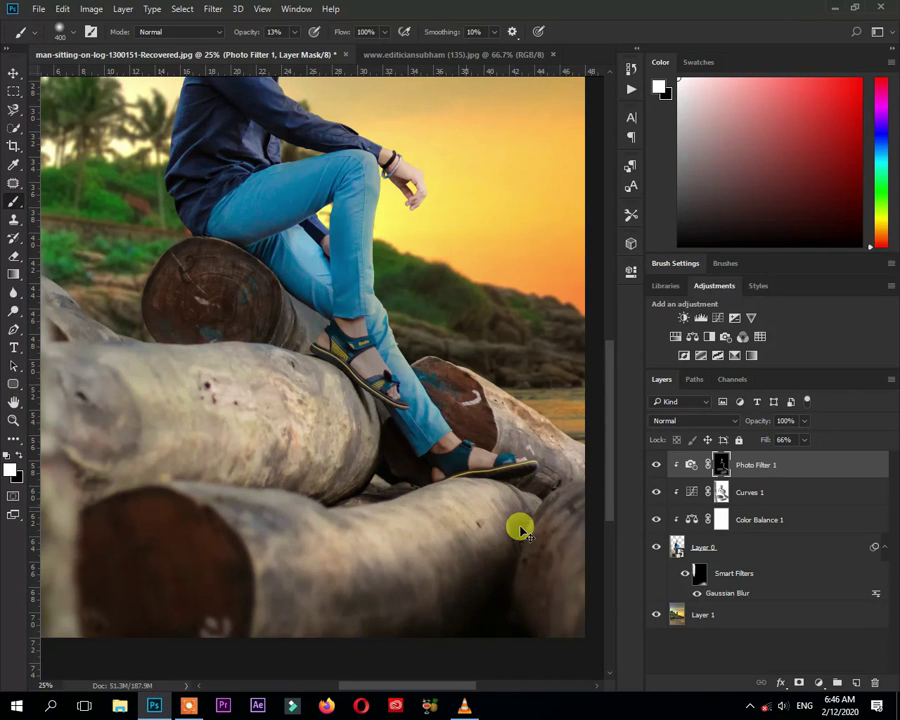
{"action": "key", "text": "ctrl+plus"}
{"action": "key", "text": "ctrl+plus"}
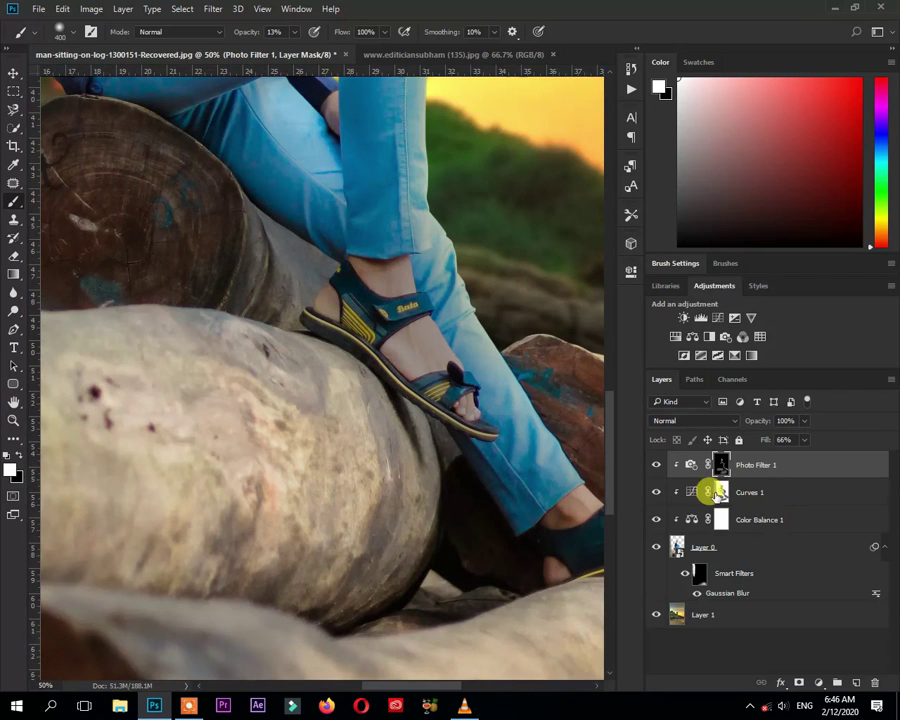
Paint the Curves 1 mask over the sandal, then return to a black brush.
{"action": "left_click", "coordinate": [718, 494]}
{"action": "left_click_drag", "start_coordinate": [345, 263], "coordinate": [370, 310]}
{"action": "key", "text": "c"}
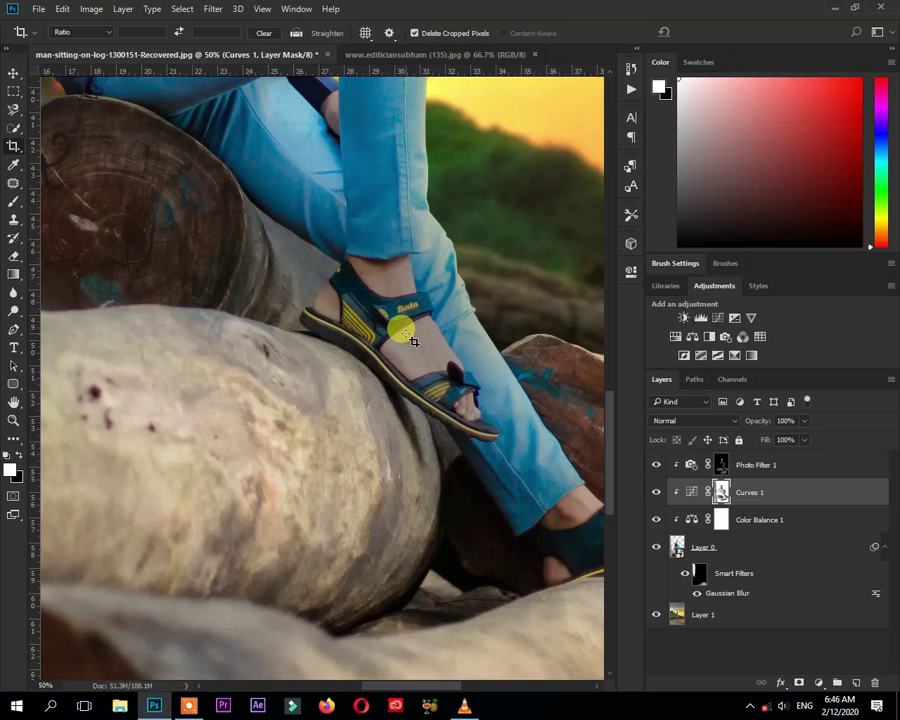
{"action": "key", "text": "b"}
{"action": "key", "text": "x"}
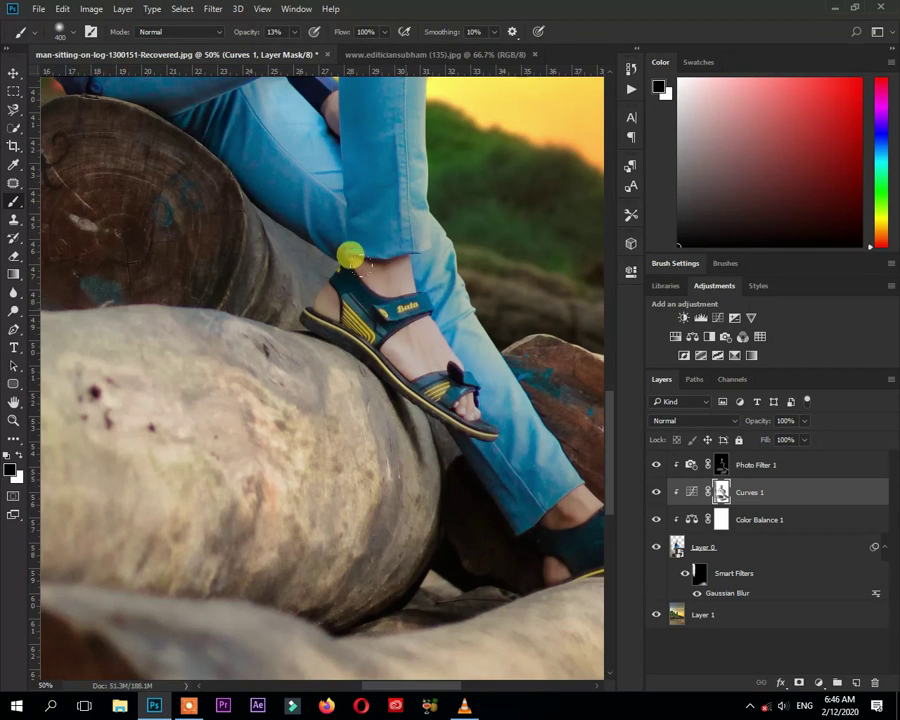
Paint the Photo Filter 1 mask over the sandal in white.
{"action": "left_click", "coordinate": [721, 464]}
{"action": "key", "text": "x"}
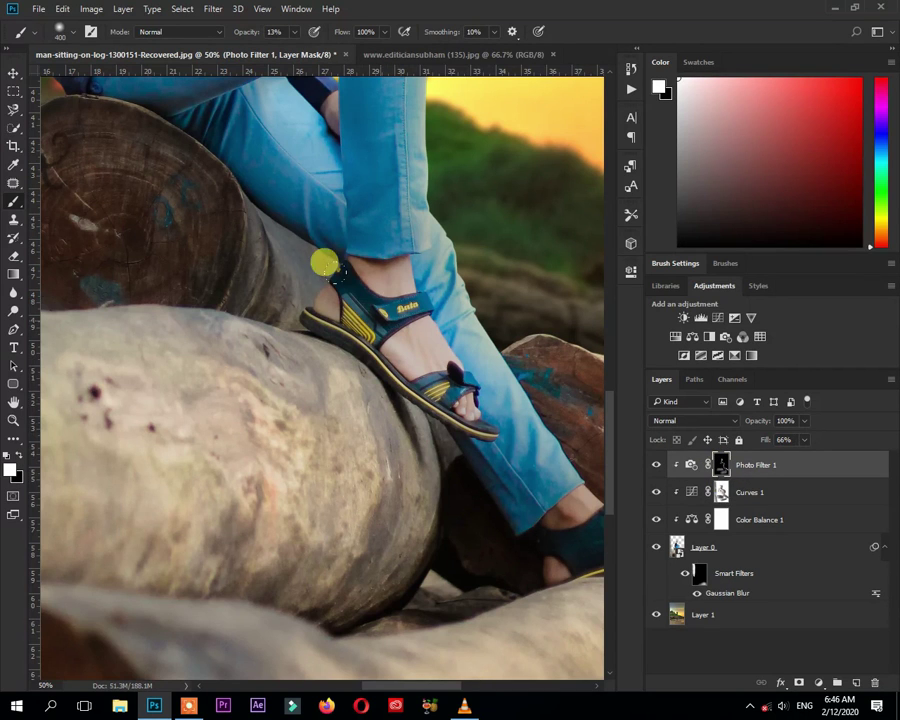
{"action": "left_click_drag", "start_coordinate": [352, 252], "coordinate": [418, 338]}
{"action": "scroll", "coordinate": [394, 422], "scroll_direction": "down", "scroll_amount": 1}
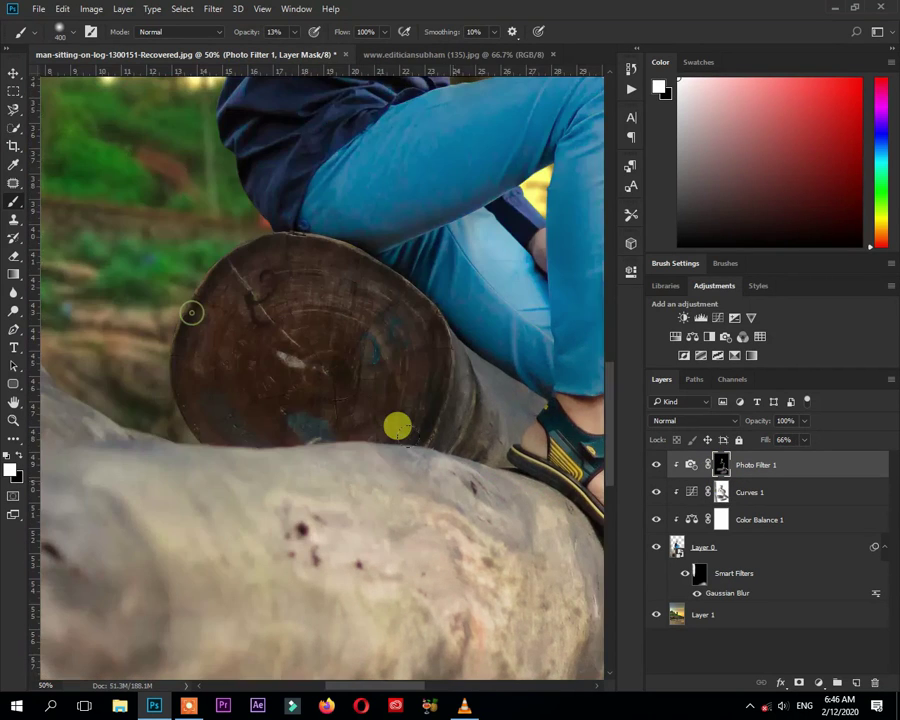
{"action": "scroll", "coordinate": [453, 487], "scroll_direction": "down", "scroll_amount": 2}
{"action": "scroll", "coordinate": [453, 487], "scroll_direction": "down", "scroll_amount": 1}
{"action": "scroll", "coordinate": [453, 487], "scroll_direction": "down", "scroll_amount": 1}
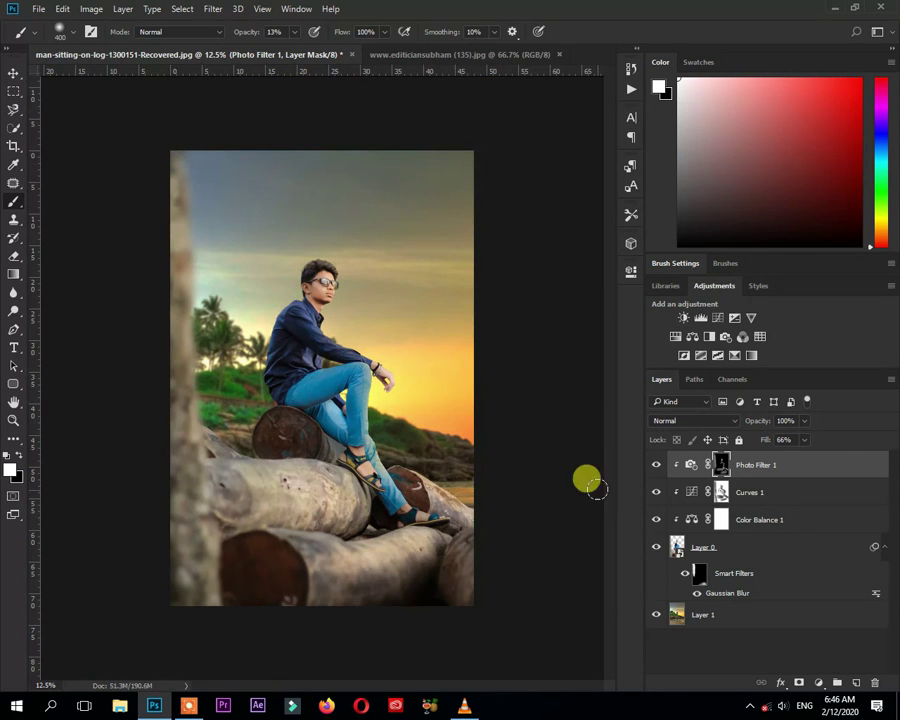
Show Photo Filter 1 again, lower its fill to 53%, and add an Exposure layer.
{"action": "left_click", "coordinate": [655, 465]}
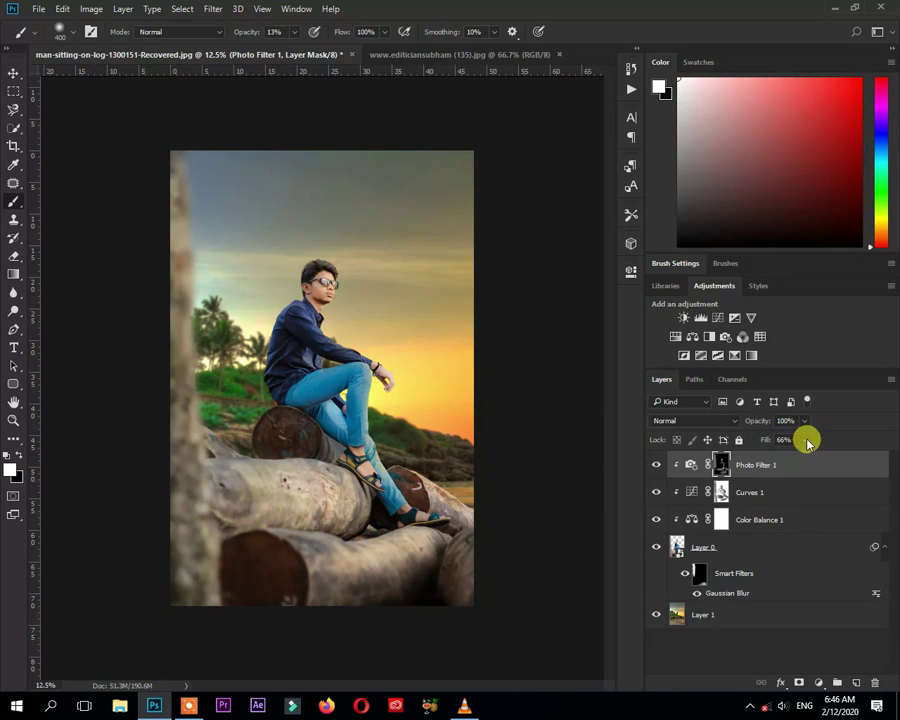
{"action": "left_click_drag", "start_coordinate": [808, 441], "coordinate": [800, 460]}
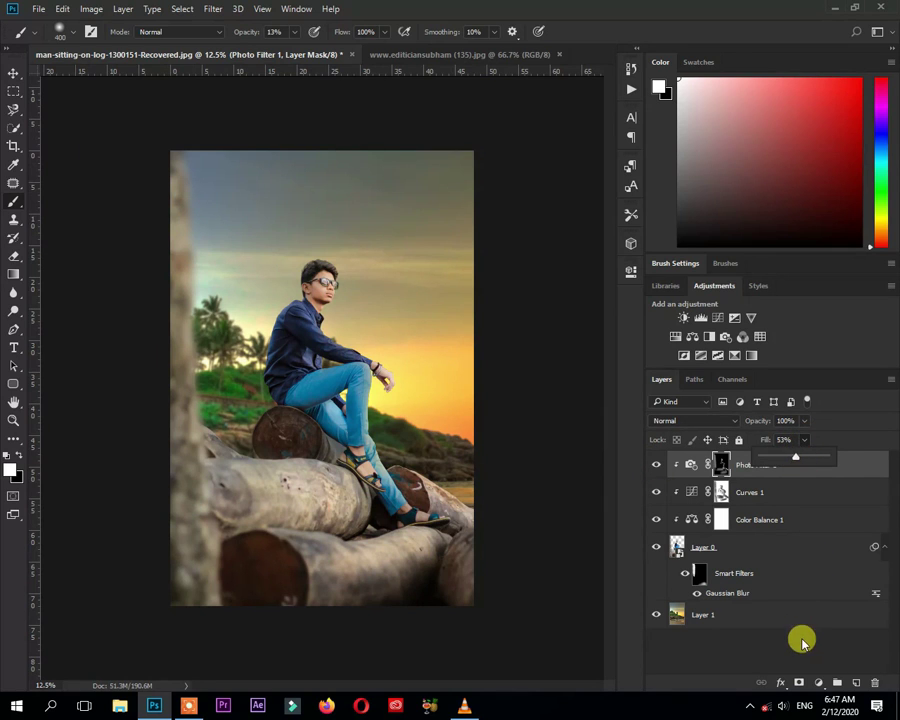
{"action": "left_click", "coordinate": [800, 641]}
{"action": "left_click", "coordinate": [793, 463]}
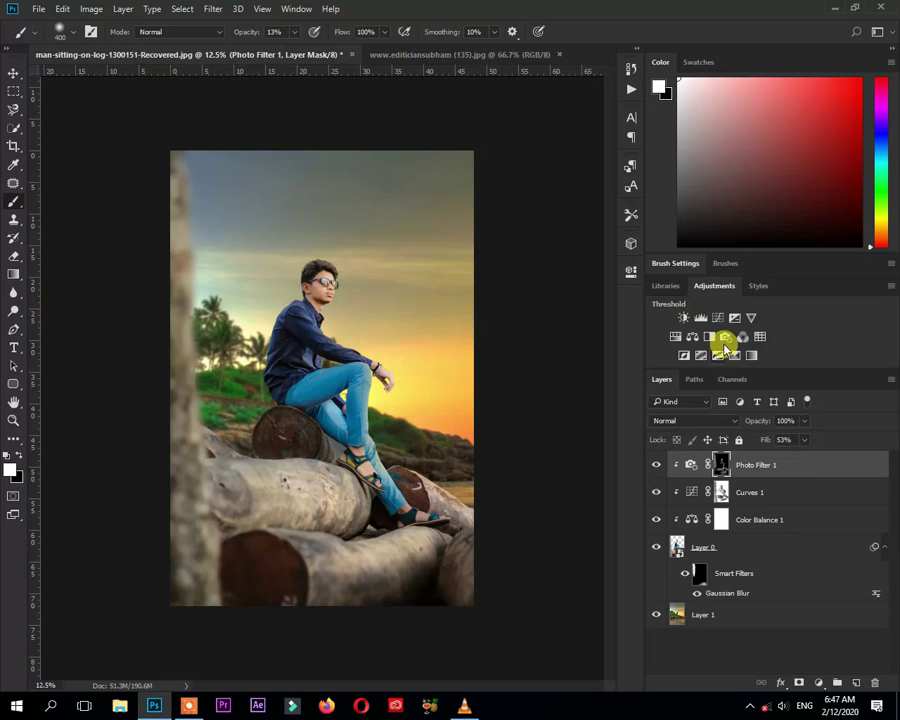
{"action": "left_click", "coordinate": [718, 360]}
Raise Exposure 1 to +1.44 and invert its mask to black.
{"action": "mouse_move", "coordinate": [508, 345]}
{"action": "left_mouse_down"}
{"action": "mouse_move", "coordinate": [535, 355]}
{"action": "mouse_move", "coordinate": [528, 352]}
{"action": "left_mouse_up"}
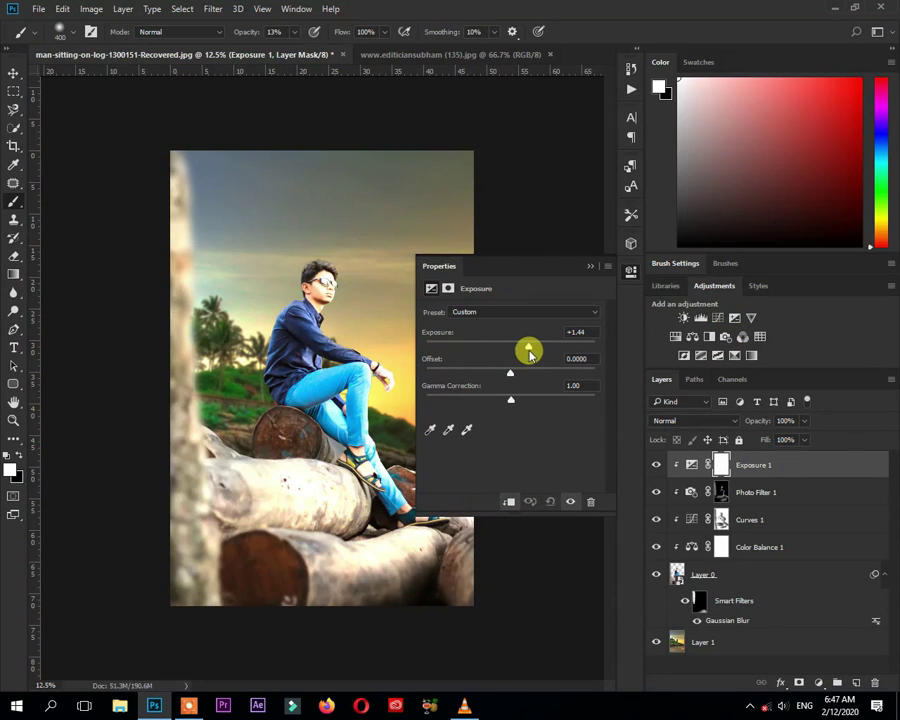
{"action": "left_click", "coordinate": [588, 264]}
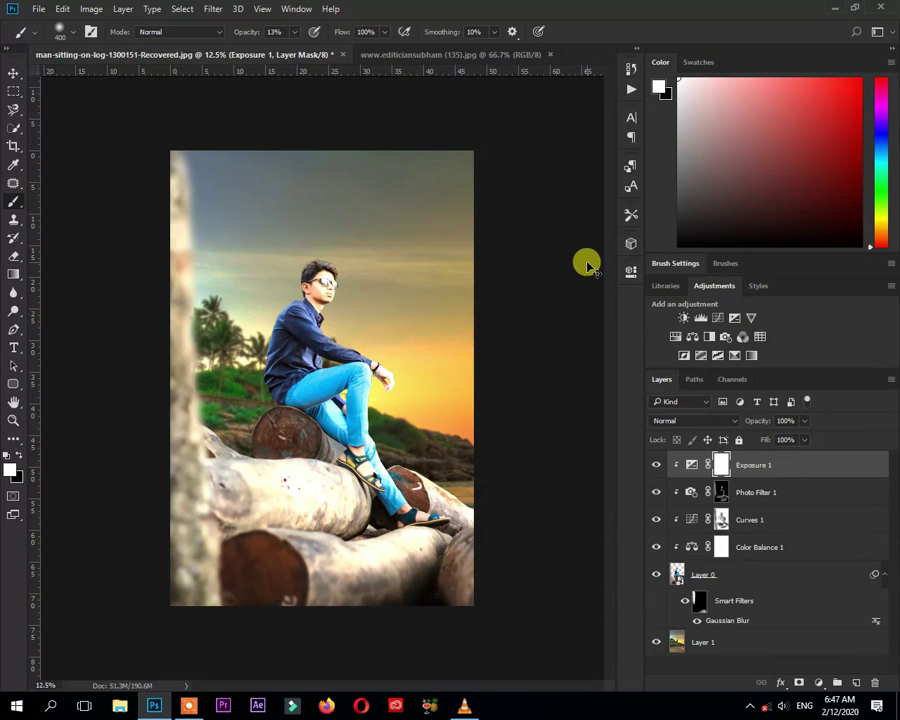
{"action": "key", "text": "ctrl+i"}
{"action": "key", "text": "ctrl+plus"}
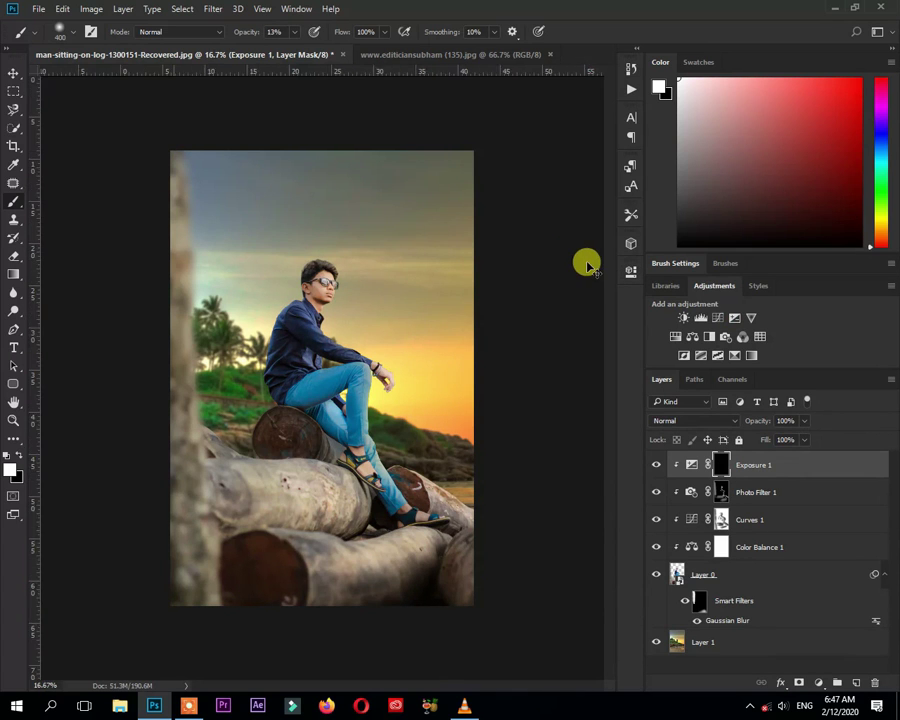
{"action": "key", "text": "ctrl+plus"}
{"action": "key", "text": "ctrl+plus"}
{"action": "left_click_drag", "start_coordinate": [415, 227], "coordinate": [408, 470]}
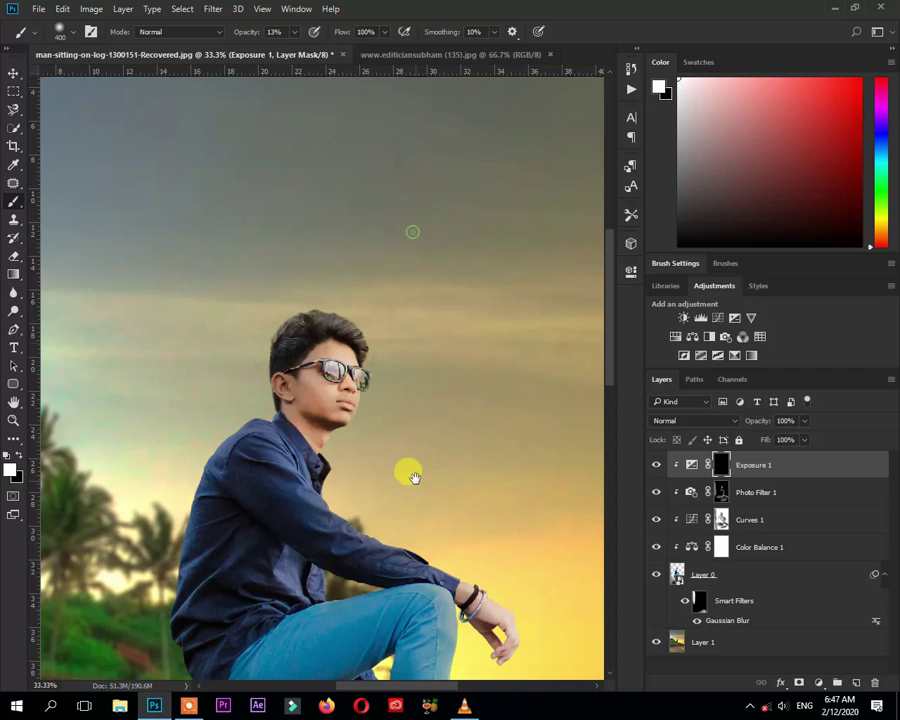
Brighten the man's shoulder, forearm sleeve and knee through the Exposure 1 mask.
{"action": "key", "text": "bracketleft"}
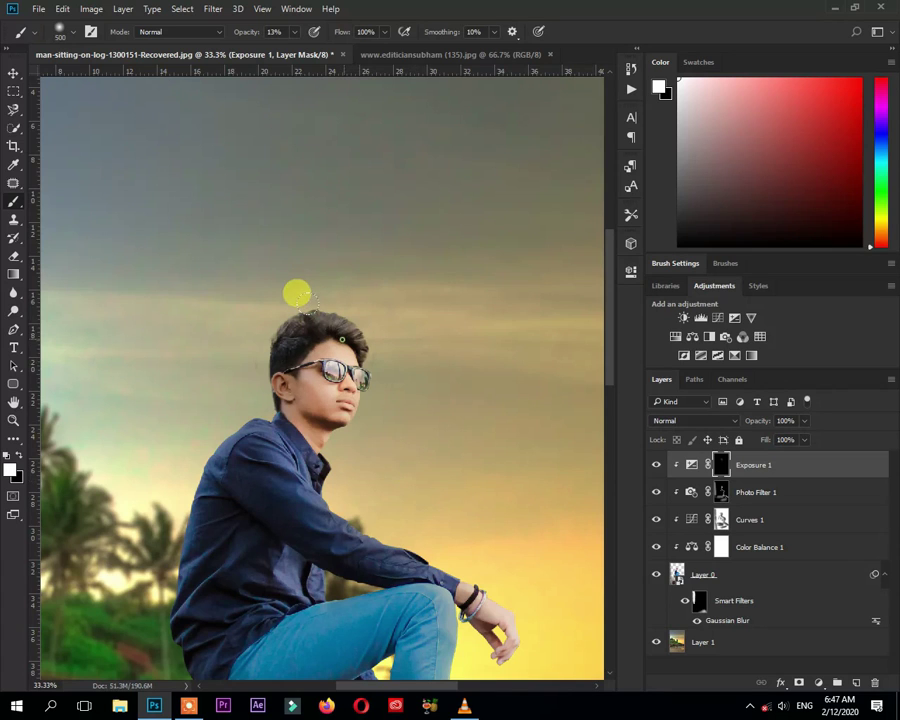
{"action": "key", "text": "bracketleft"}
{"action": "scroll", "coordinate": [378, 532], "scroll_direction": "up", "scroll_amount": 1}
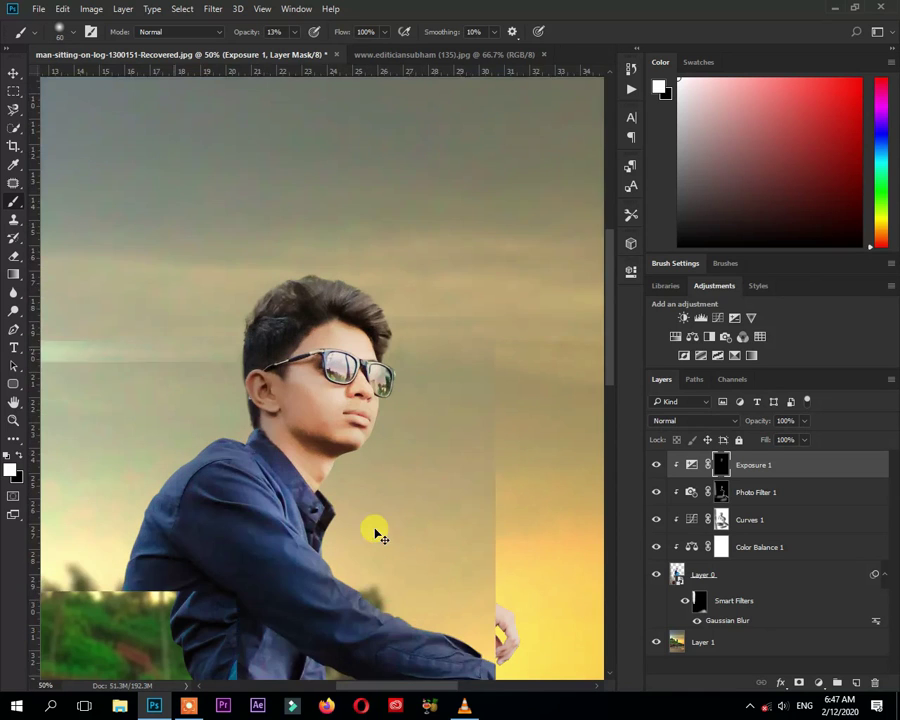
{"action": "scroll", "coordinate": [300, 450], "scroll_direction": "down", "scroll_amount": 2}
{"action": "scroll", "coordinate": [262, 395], "scroll_direction": "down", "scroll_amount": 2}
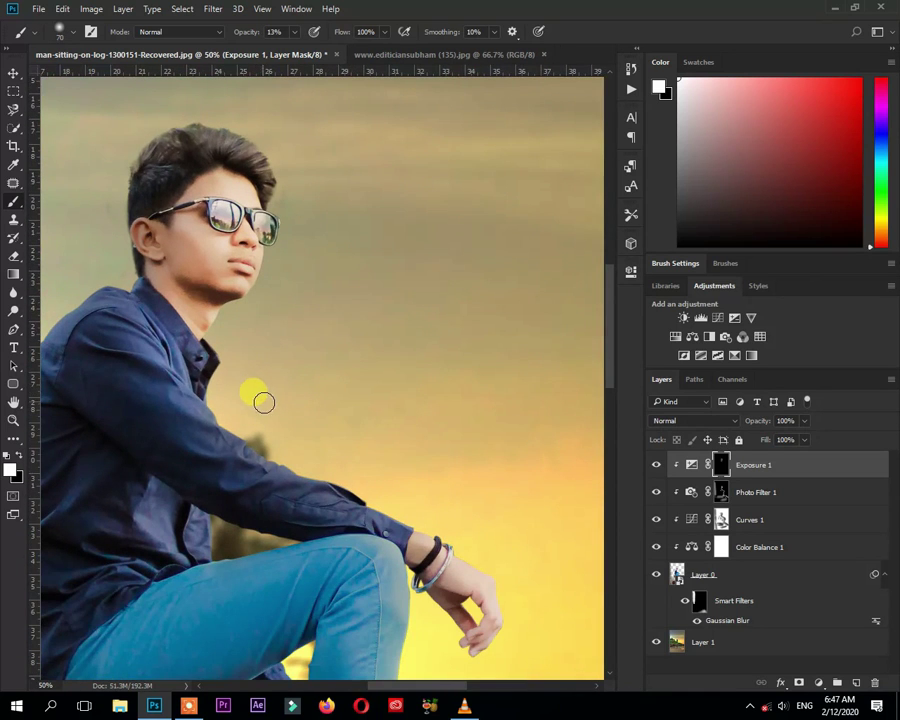
{"action": "key", "text": "bracketright"}
{"action": "left_click_drag", "start_coordinate": [238, 425], "coordinate": [248, 433]}
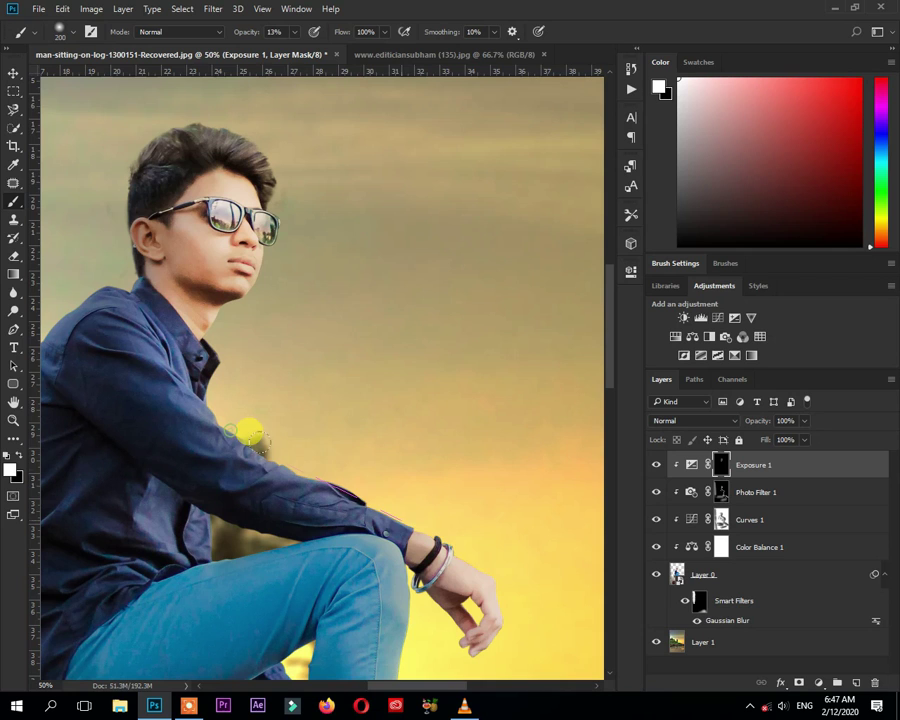
{"action": "mouse_move", "coordinate": [431, 518]}
{"action": "left_mouse_down"}
{"action": "mouse_move", "coordinate": [398, 548]}
{"action": "mouse_move", "coordinate": [375, 375]}
{"action": "left_mouse_up"}
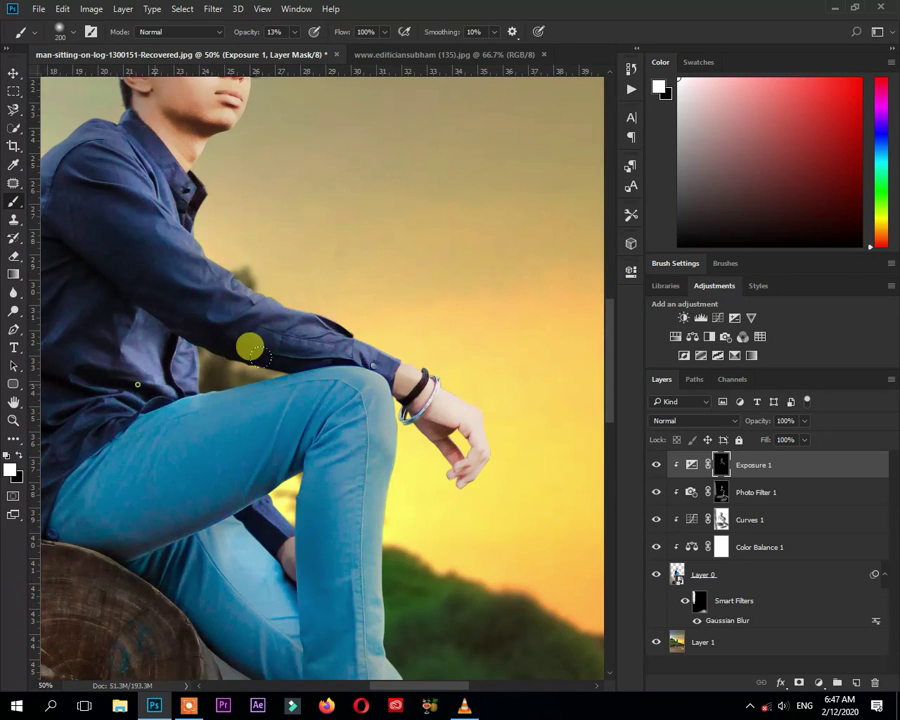
{"action": "mouse_move", "coordinate": [287, 354]}
{"action": "left_mouse_down"}
{"action": "mouse_move", "coordinate": [354, 553]}
{"action": "mouse_move", "coordinate": [368, 562]}
{"action": "mouse_move", "coordinate": [255, 464]}
{"action": "mouse_move", "coordinate": [228, 530]}
{"action": "left_mouse_up"}
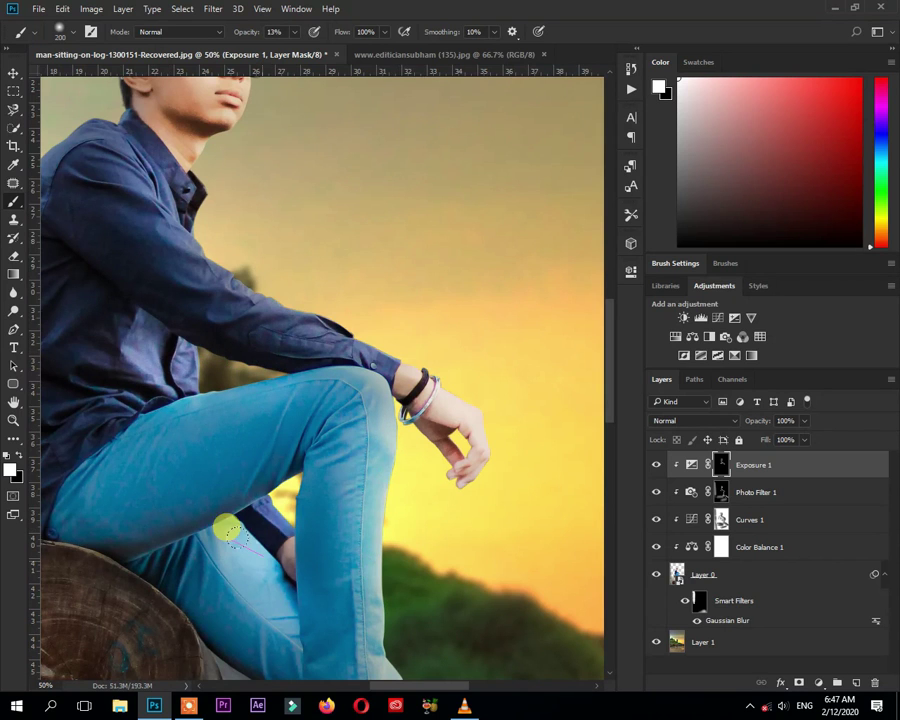
Brighten the log beside the sandal and the leg and rock edge.
{"action": "scroll", "coordinate": [380, 394], "scroll_direction": "down", "scroll_amount": 5}
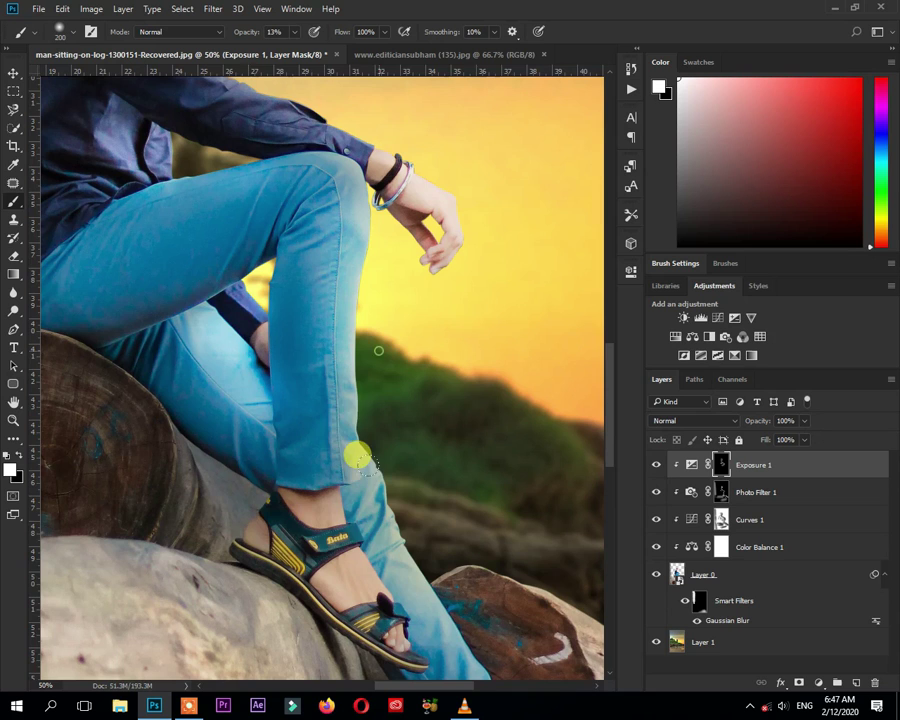
{"action": "scroll", "coordinate": [326, 444], "scroll_direction": "down", "scroll_amount": 3}
{"action": "scroll", "coordinate": [304, 424], "scroll_direction": "right", "scroll_amount": 4}
{"action": "mouse_move", "coordinate": [395, 476]}
{"action": "left_mouse_down"}
{"action": "mouse_move", "coordinate": [426, 504]}
{"action": "mouse_move", "coordinate": [422, 530]}
{"action": "mouse_move", "coordinate": [447, 517]}
{"action": "left_mouse_up"}
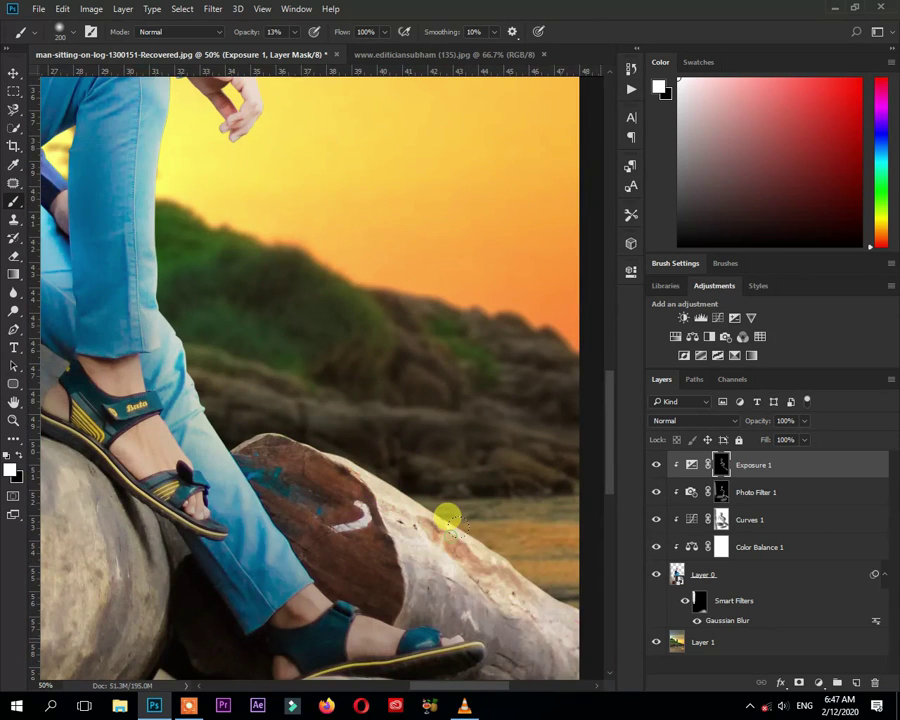
{"action": "scroll", "coordinate": [263, 408], "scroll_direction": "down", "scroll_amount": 3}
{"action": "mouse_move", "coordinate": [263, 408]}
{"action": "left_mouse_down"}
{"action": "mouse_move", "coordinate": [136, 320]}
{"action": "mouse_move", "coordinate": [120, 254]}
{"action": "mouse_move", "coordinate": [40, 238]}
{"action": "mouse_move", "coordinate": [195, 550]}
{"action": "left_mouse_up"}
Brighten the middle of the lower log through the Exposure 1 mask.
{"action": "scroll", "coordinate": [195, 550], "scroll_direction": "down", "scroll_amount": 5}
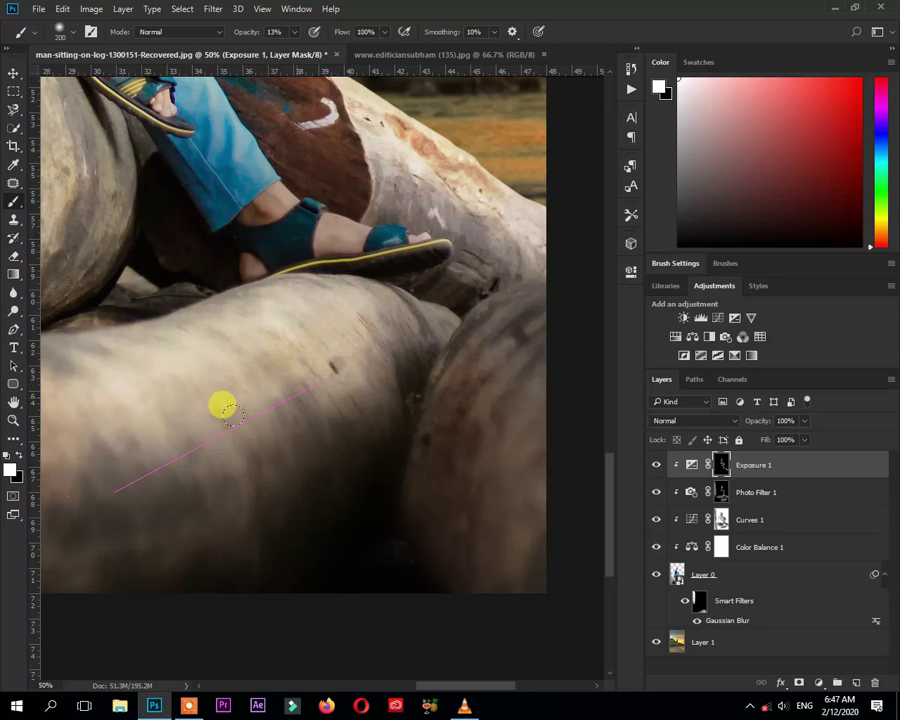
{"action": "left_click_drag", "start_coordinate": [280, 480], "coordinate": [547, 470]}
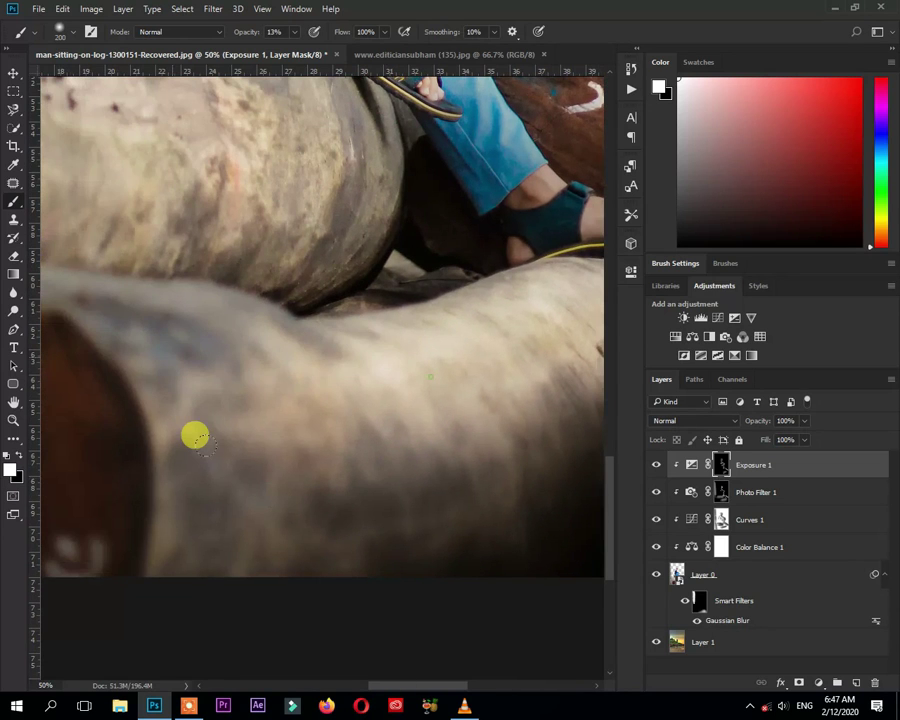
{"action": "left_click_drag", "start_coordinate": [229, 317], "coordinate": [386, 526]}
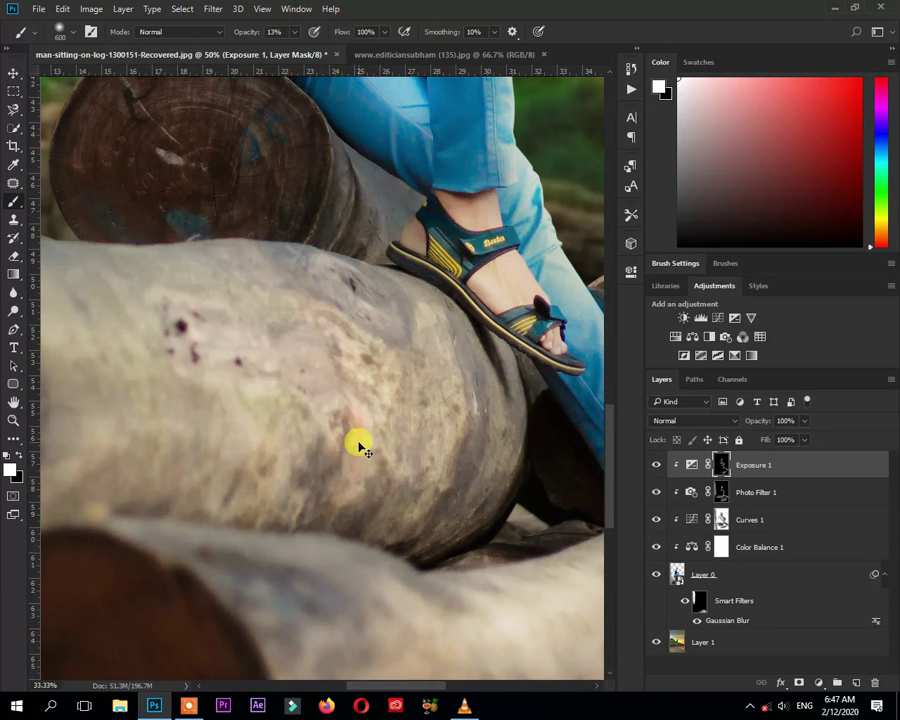
{"action": "scroll", "coordinate": [358, 445], "scroll_direction": "down", "scroll_amount": 1}
{"action": "scroll", "coordinate": [356, 442], "scroll_direction": "down", "scroll_amount": 1}
{"action": "left_click_drag", "start_coordinate": [125, 355], "coordinate": [291, 322]}
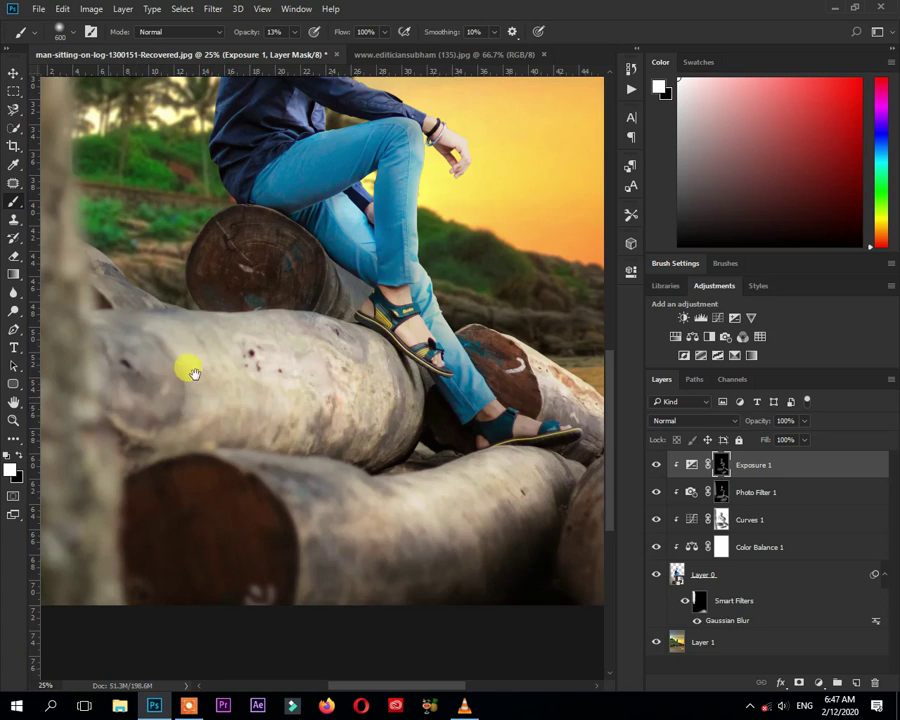
Brighten the left tree trunk, compare Exposure 1 on and off, and add empty Layer 2.
{"action": "left_click_drag", "start_coordinate": [310, 376], "coordinate": [400, 444]}
{"action": "scroll", "coordinate": [444, 486], "scroll_direction": "down", "scroll_amount": 1}
{"action": "scroll", "coordinate": [447, 497], "scroll_direction": "down", "scroll_amount": 1}
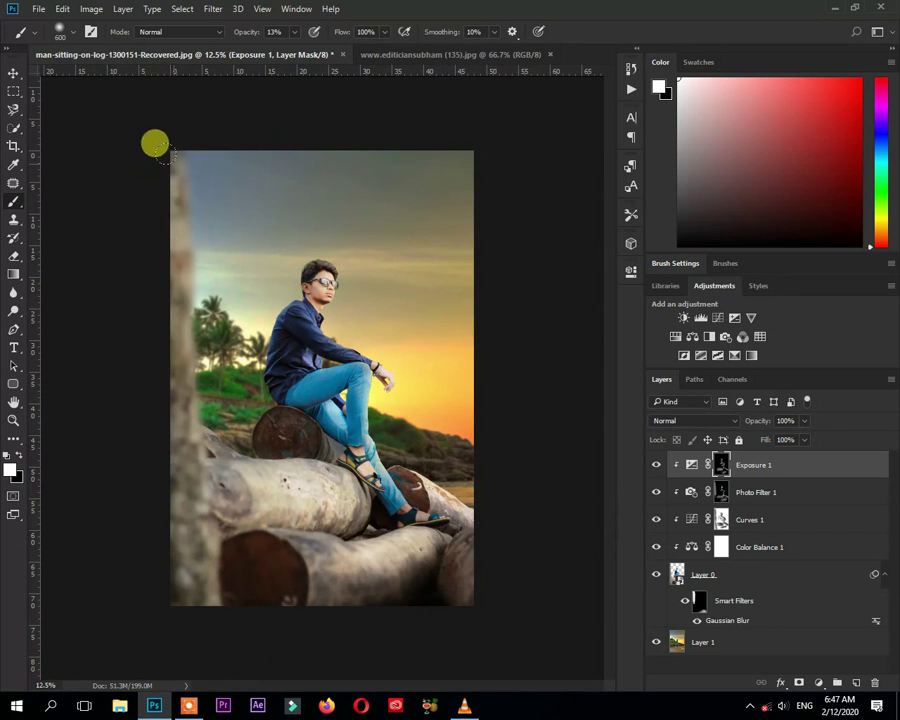
{"action": "mouse_move", "coordinate": [160, 308]}
{"action": "left_mouse_down"}
{"action": "mouse_move", "coordinate": [190, 364]}
{"action": "mouse_move", "coordinate": [165, 350]}
{"action": "mouse_move", "coordinate": [157, 158]}
{"action": "mouse_move", "coordinate": [180, 378]}
{"action": "mouse_move", "coordinate": [179, 139]}
{"action": "mouse_move", "coordinate": [171, 422]}
{"action": "mouse_move", "coordinate": [167, 358]}
{"action": "left_mouse_up"}
{"action": "left_click", "coordinate": [680, 464]}
{"action": "left_click", "coordinate": [660, 464]}
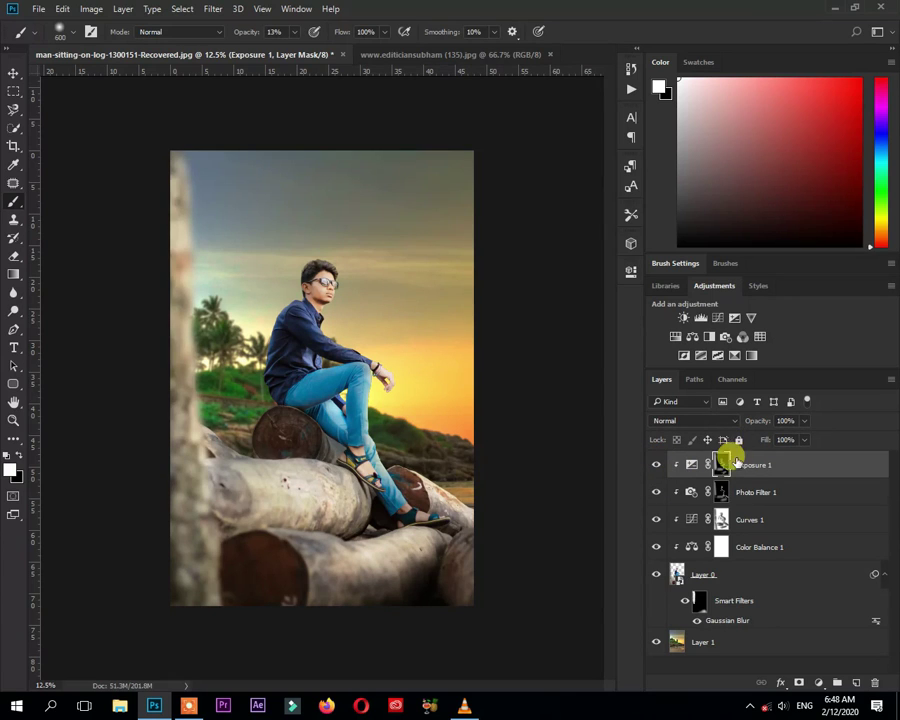
{"action": "left_click", "coordinate": [850, 680]}
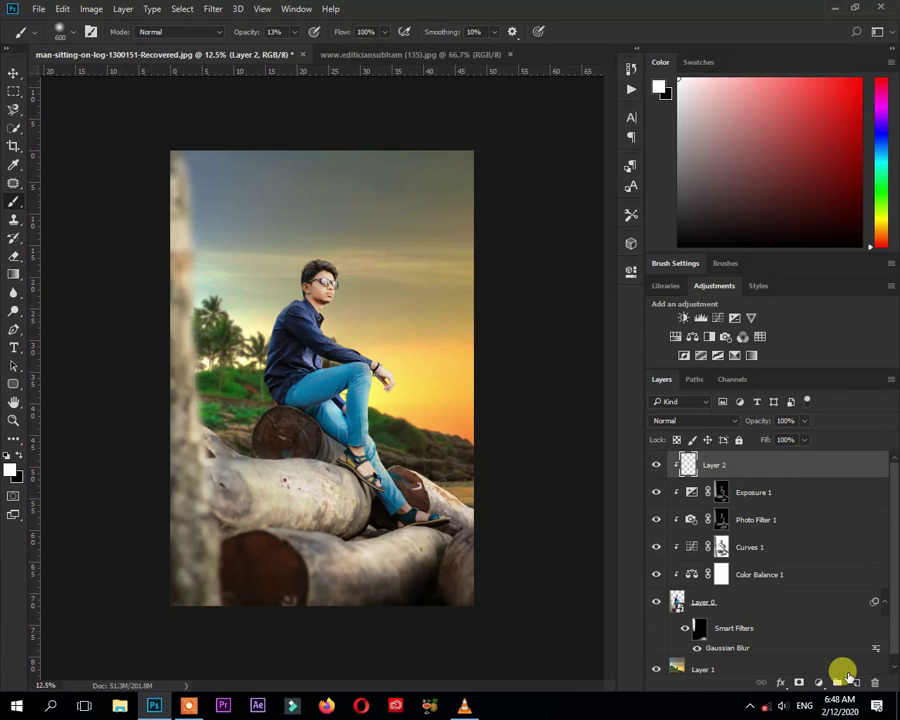
Fill Layer 2 with neutral grey 808080.
{"action": "left_click", "coordinate": [9, 470]}
{"action": "type", "text": "808080"}
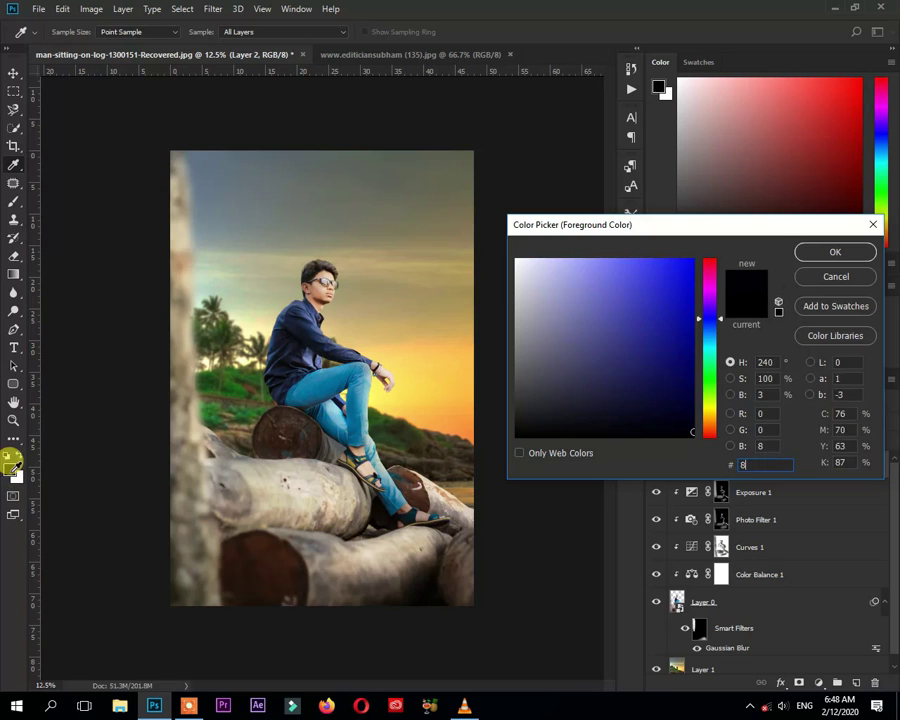
{"action": "key", "text": "Return"}
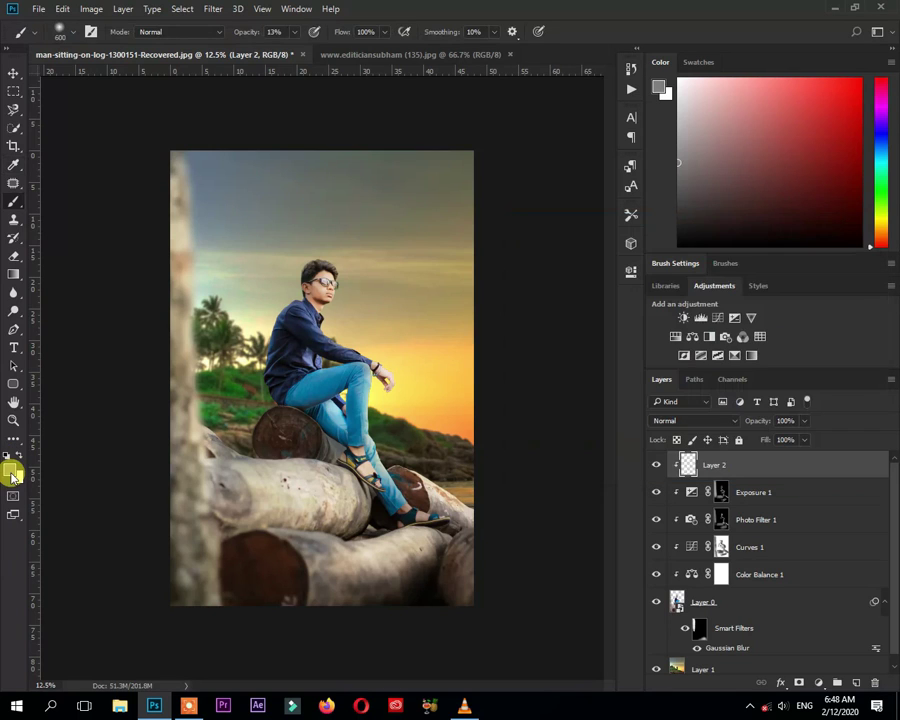
{"action": "key", "text": "alt+BackSpace"}
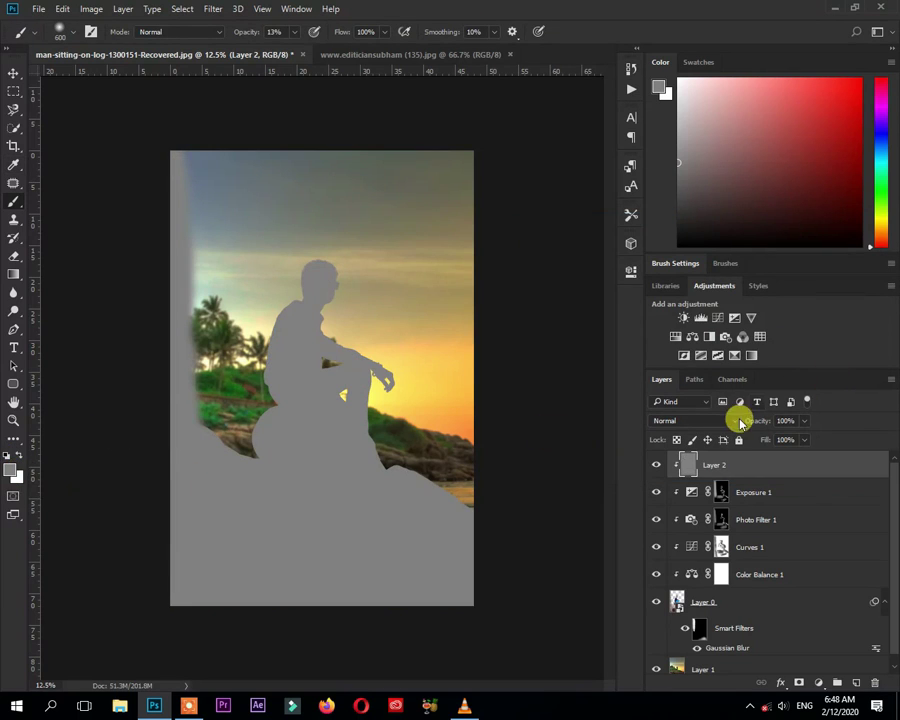
Set Layer 2's blend mode to Overlay.
{"action": "left_click", "coordinate": [732, 424]}
{"action": "left_click", "coordinate": [668, 559]}
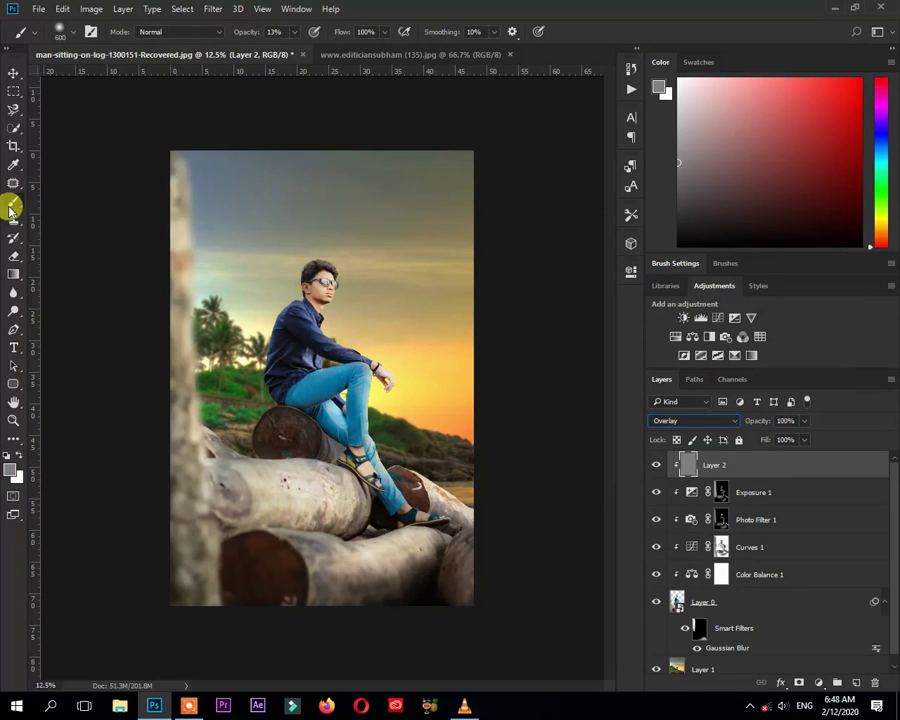
{"action": "scroll", "coordinate": [333, 385], "scroll_direction": "up", "scroll_amount": 1}
{"action": "scroll", "coordinate": [333, 385], "scroll_direction": "up", "scroll_amount": 2}
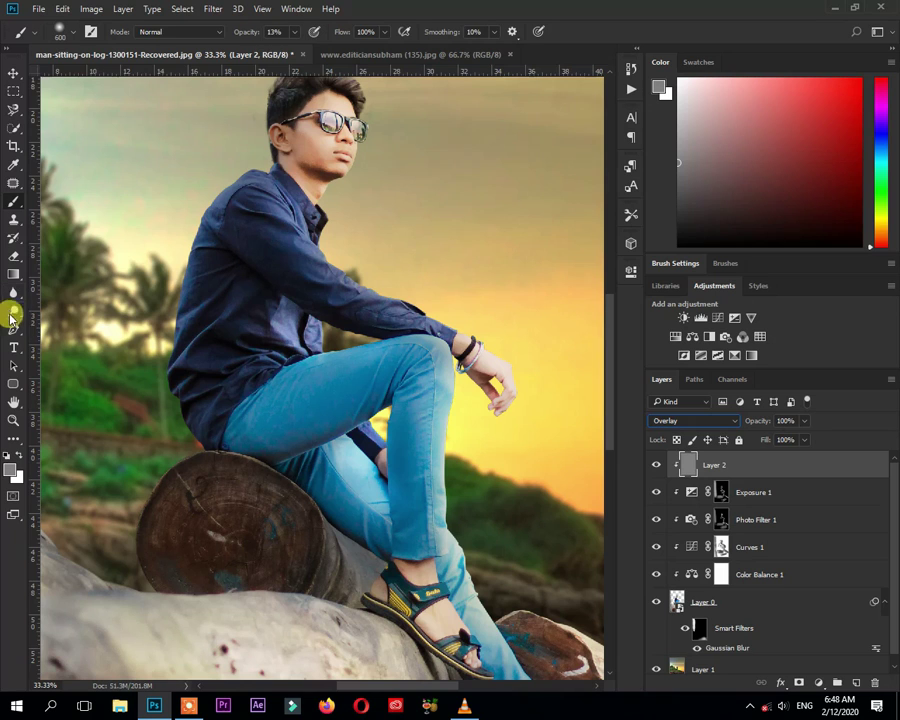
Switch to the Burn tool and darken the sky beside the head, the shoulder and the shirt.
{"action": "left_click", "coordinate": [13, 313]}
{"action": "right_click", "coordinate": [12, 311]}
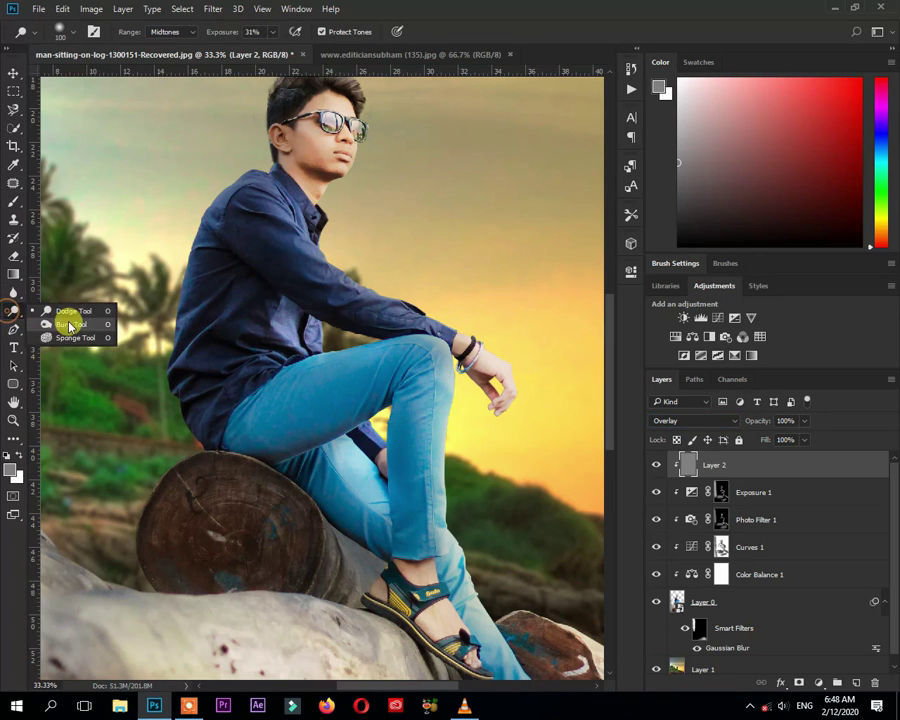
{"action": "left_click", "coordinate": [70, 318]}
{"action": "left_click_drag", "start_coordinate": [118, 275], "coordinate": [240, 361]}
{"action": "left_click_drag", "start_coordinate": [302, 340], "coordinate": [355, 254]}
{"action": "mouse_move", "coordinate": [370, 168]}
{"action": "left_mouse_down"}
{"action": "mouse_move", "coordinate": [299, 204]}
{"action": "mouse_move", "coordinate": [305, 247]}
{"action": "left_mouse_up"}
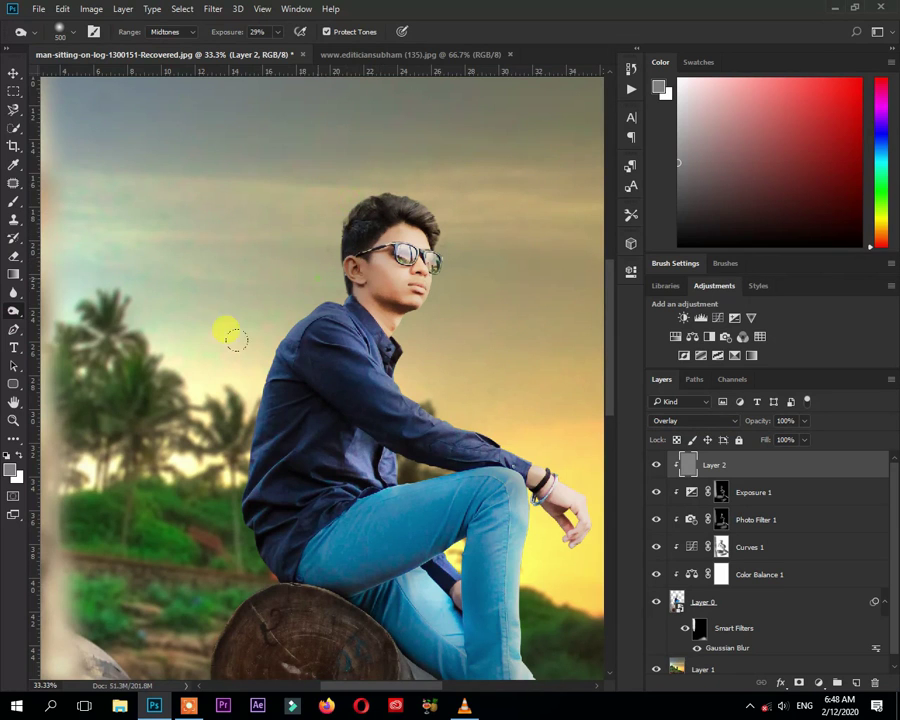
{"action": "mouse_move", "coordinate": [245, 337]}
{"action": "left_mouse_down"}
{"action": "mouse_move", "coordinate": [290, 376]}
{"action": "mouse_move", "coordinate": [310, 414]}
{"action": "mouse_move", "coordinate": [244, 326]}
{"action": "mouse_move", "coordinate": [285, 517]}
{"action": "mouse_move", "coordinate": [320, 406]}
{"action": "left_mouse_up"}
Burn the logs, the grass and across the man's shoulder on Layer 2.
{"action": "mouse_move", "coordinate": [250, 490]}
{"action": "left_mouse_down"}
{"action": "mouse_move", "coordinate": [314, 486]}
{"action": "mouse_move", "coordinate": [234, 466]}
{"action": "mouse_move", "coordinate": [308, 436]}
{"action": "mouse_move", "coordinate": [325, 458]}
{"action": "mouse_move", "coordinate": [176, 508]}
{"action": "mouse_move", "coordinate": [138, 490]}
{"action": "mouse_move", "coordinate": [134, 500]}
{"action": "mouse_move", "coordinate": [192, 524]}
{"action": "mouse_move", "coordinate": [313, 527]}
{"action": "mouse_move", "coordinate": [283, 438]}
{"action": "mouse_move", "coordinate": [447, 560]}
{"action": "mouse_move", "coordinate": [342, 400]}
{"action": "mouse_move", "coordinate": [284, 382]}
{"action": "mouse_move", "coordinate": [306, 524]}
{"action": "mouse_move", "coordinate": [367, 500]}
{"action": "mouse_move", "coordinate": [225, 330]}
{"action": "left_mouse_up"}
{"action": "mouse_move", "coordinate": [390, 458]}
{"action": "left_mouse_down"}
{"action": "mouse_move", "coordinate": [348, 404]}
{"action": "mouse_move", "coordinate": [368, 416]}
{"action": "mouse_move", "coordinate": [372, 388]}
{"action": "mouse_move", "coordinate": [404, 418]}
{"action": "mouse_move", "coordinate": [352, 440]}
{"action": "mouse_move", "coordinate": [360, 476]}
{"action": "mouse_move", "coordinate": [388, 510]}
{"action": "left_mouse_up"}
{"action": "key", "text": "ctrl+minus"}
{"action": "key", "text": "ctrl+minus"}
{"action": "key", "text": "ctrl+minus"}
{"action": "key", "text": "ctrl+minus"}
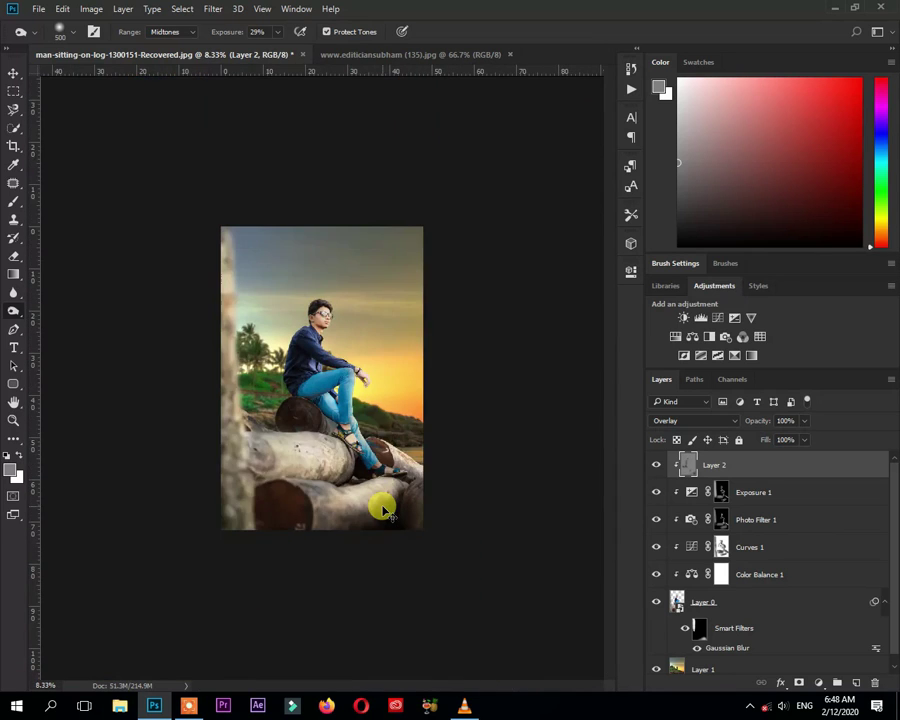
{"action": "key", "text": "ctrl+plus"}
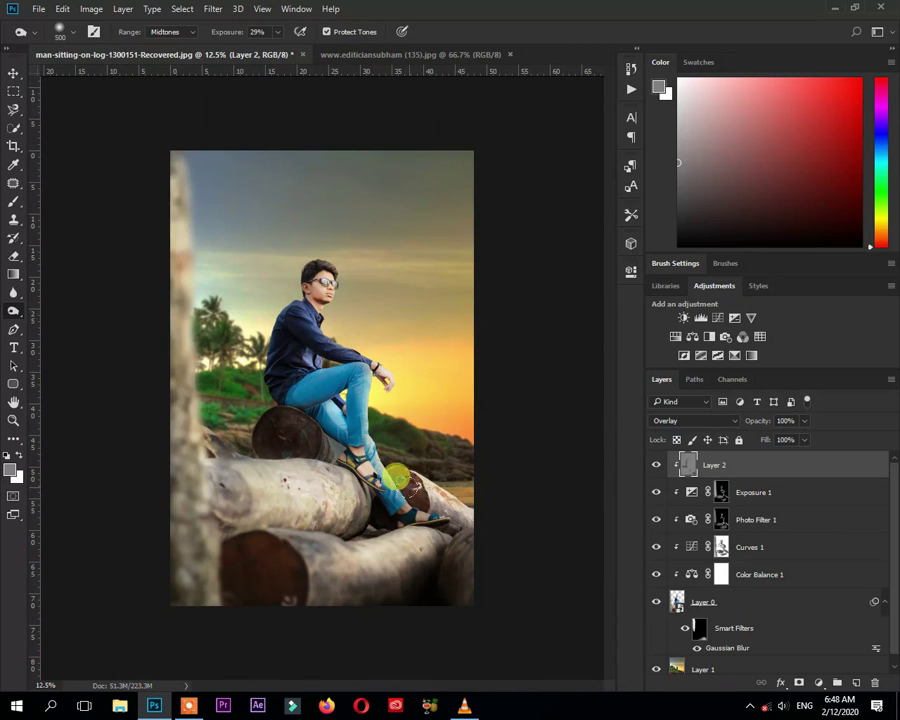
{"action": "mouse_move", "coordinate": [405, 485]}
{"action": "left_mouse_down"}
{"action": "mouse_move", "coordinate": [297, 388]}
{"action": "mouse_move", "coordinate": [291, 402]}
{"action": "mouse_move", "coordinate": [242, 372]}
{"action": "left_mouse_up"}
{"action": "left_click_drag", "start_coordinate": [294, 343], "coordinate": [318, 341]}
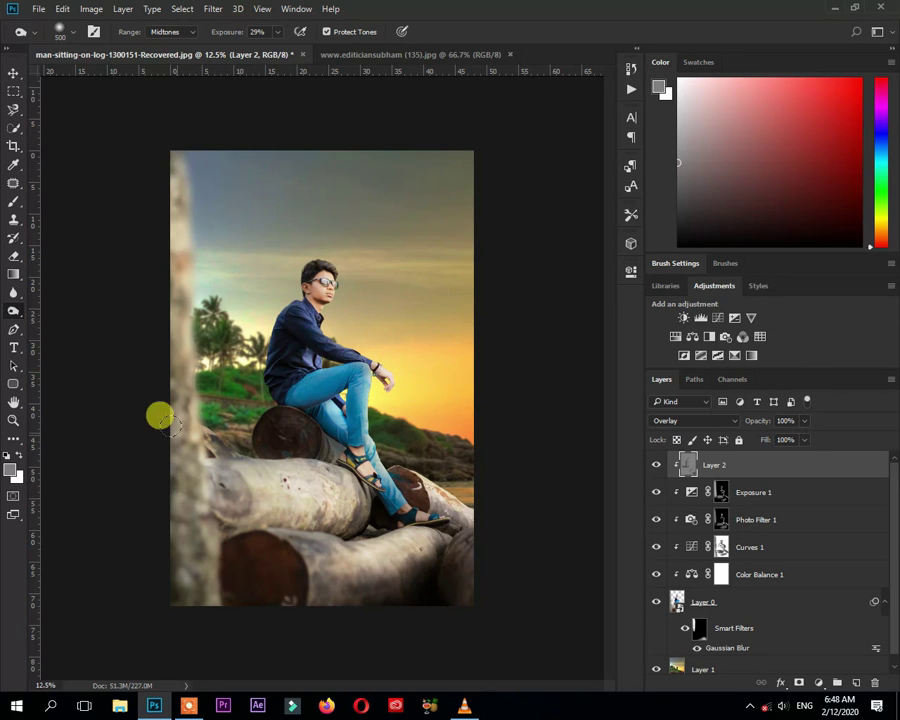
Dodge the shirt, jeans and lower logs on Layer 2 with an enlarged Dodge brush.
{"action": "left_click_drag", "start_coordinate": [26, 318], "coordinate": [60, 311]}
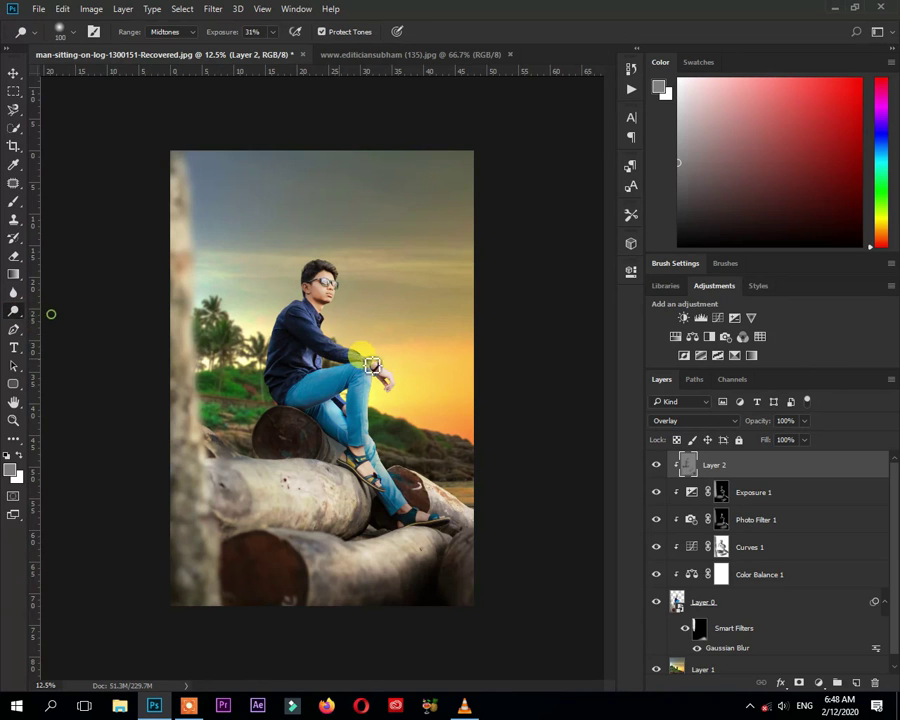
{"action": "scroll", "coordinate": [378, 368], "scroll_direction": "up", "scroll_amount": 1}
{"action": "scroll", "coordinate": [378, 368], "scroll_direction": "up", "scroll_amount": 1}
{"action": "scroll", "coordinate": [378, 368], "scroll_direction": "up", "scroll_amount": 1}
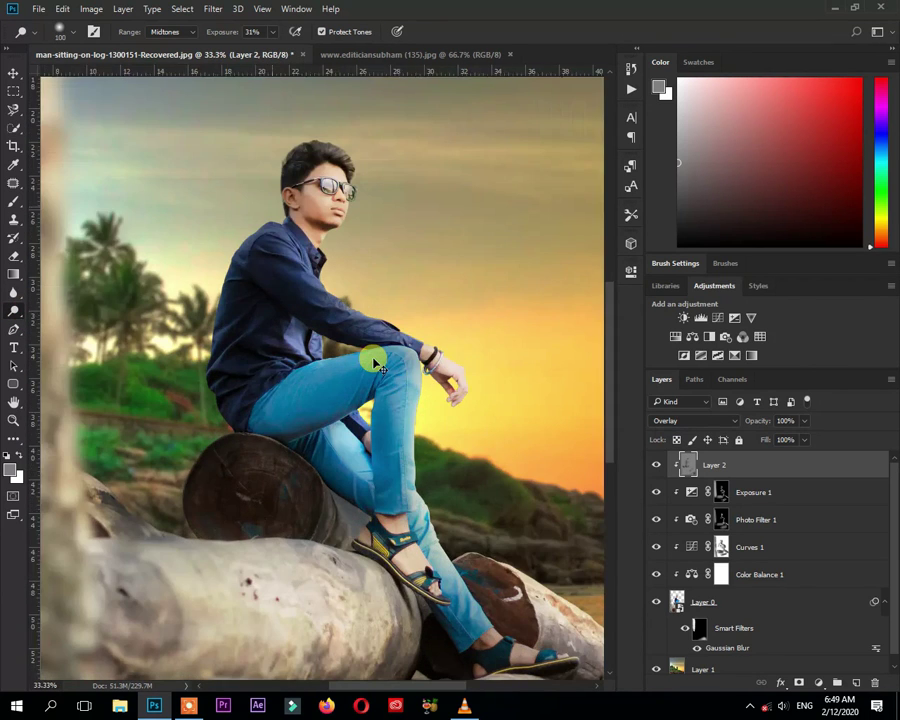
{"action": "scroll", "coordinate": [362, 380], "scroll_direction": "up", "scroll_amount": 3}
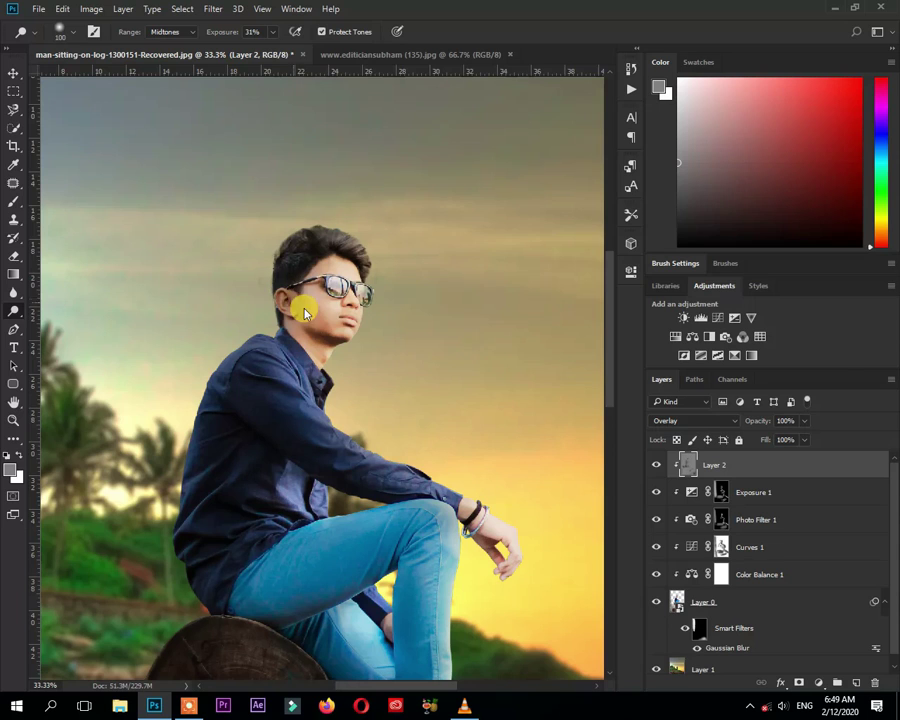
{"action": "key", "text": "bracketright"}
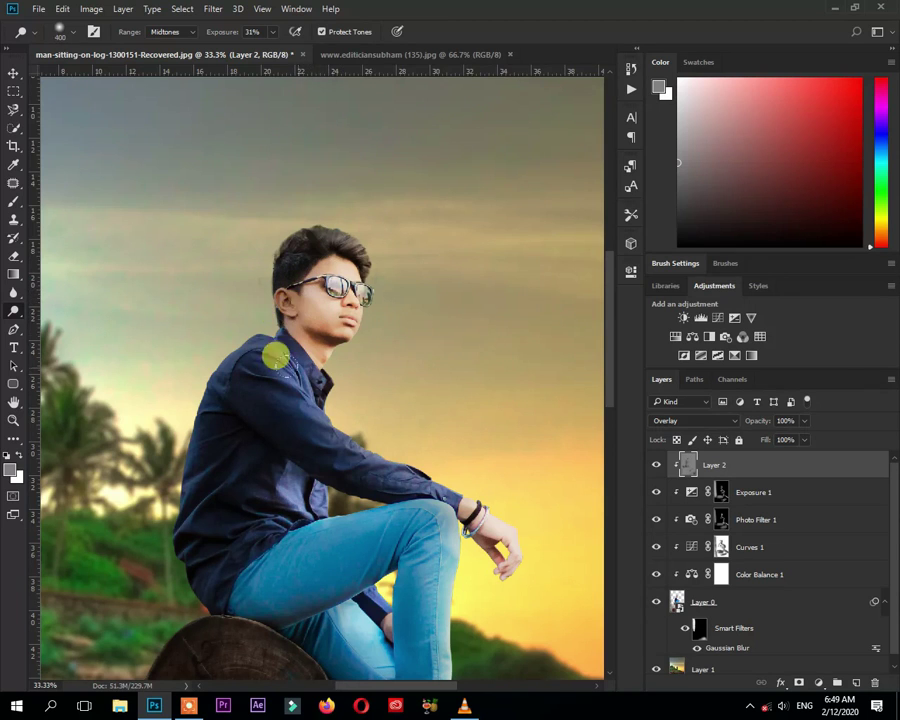
{"action": "key", "text": "bracketright"}
{"action": "key", "text": "bracketright"}
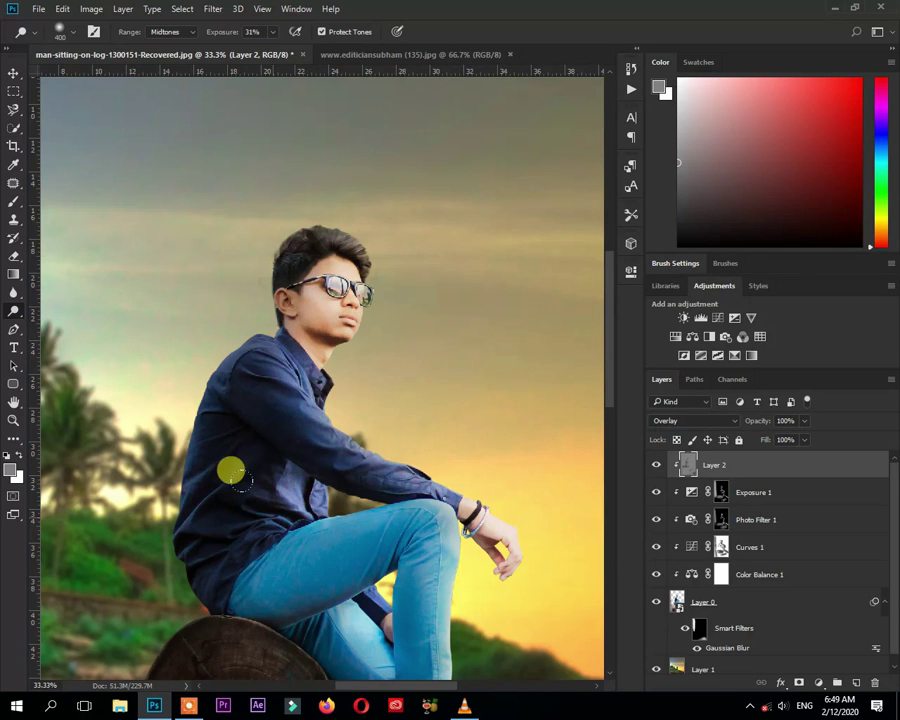
{"action": "mouse_move", "coordinate": [434, 414]}
{"action": "left_mouse_down"}
{"action": "mouse_move", "coordinate": [437, 389]}
{"action": "mouse_move", "coordinate": [392, 249]}
{"action": "left_mouse_up"}
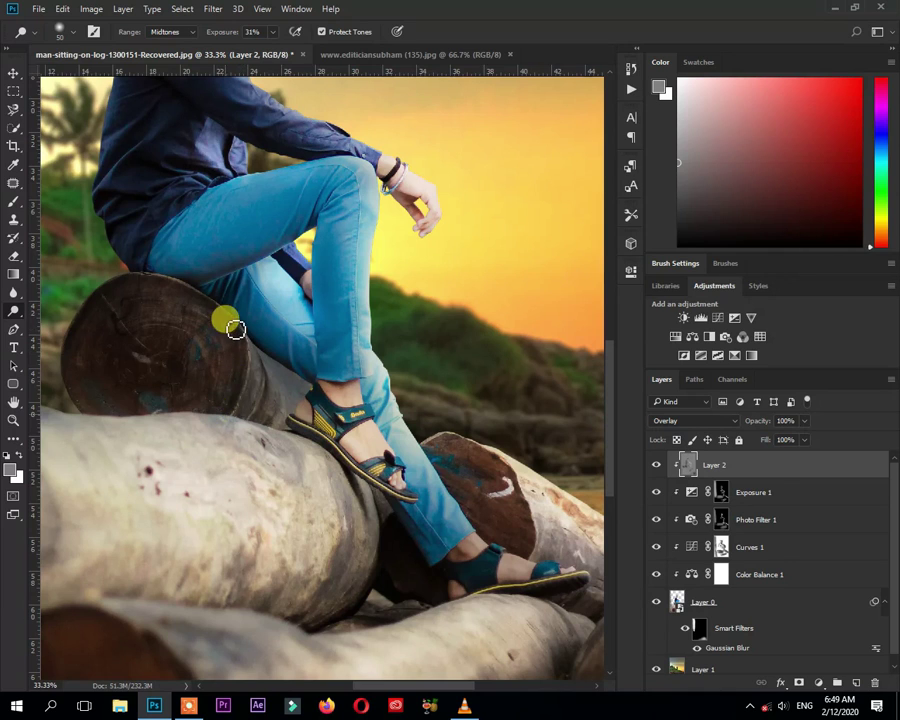
{"action": "key", "text": "bracketright"}
{"action": "key", "text": "bracketright"}
{"action": "key", "text": "bracketright"}
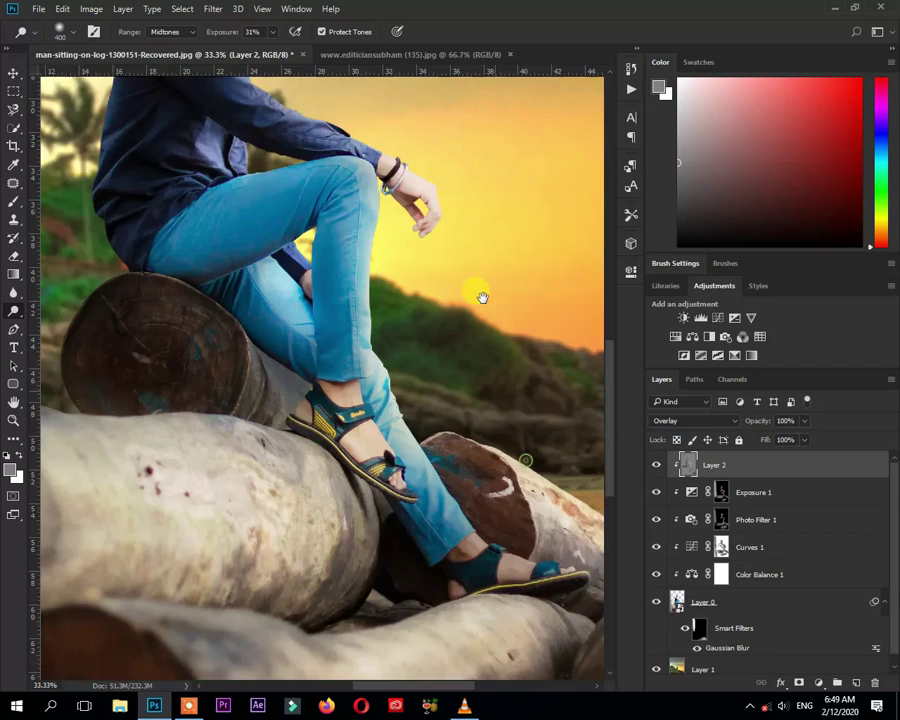
{"action": "left_click_drag", "start_coordinate": [482, 297], "coordinate": [440, 126]}
{"action": "mouse_move", "coordinate": [307, 453]}
{"action": "left_mouse_down"}
{"action": "mouse_move", "coordinate": [368, 472]}
{"action": "mouse_move", "coordinate": [412, 416]}
{"action": "mouse_move", "coordinate": [207, 309]}
{"action": "mouse_move", "coordinate": [62, 280]}
{"action": "left_mouse_up"}
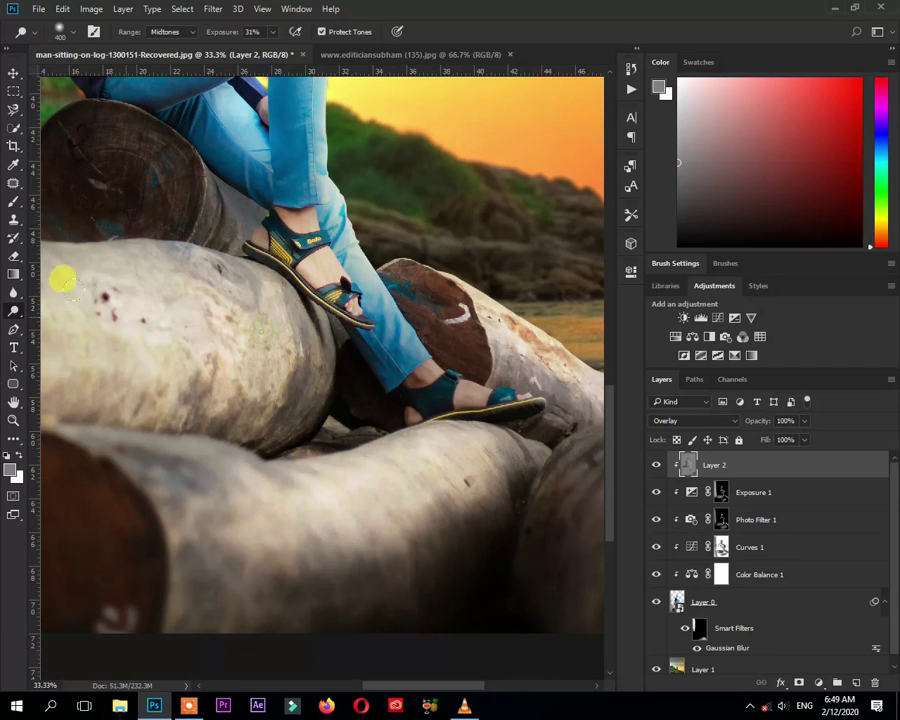
{"action": "key", "text": "ctrl+minus"}
{"action": "key", "text": "ctrl+minus"}
{"action": "key", "text": "ctrl+minus"}
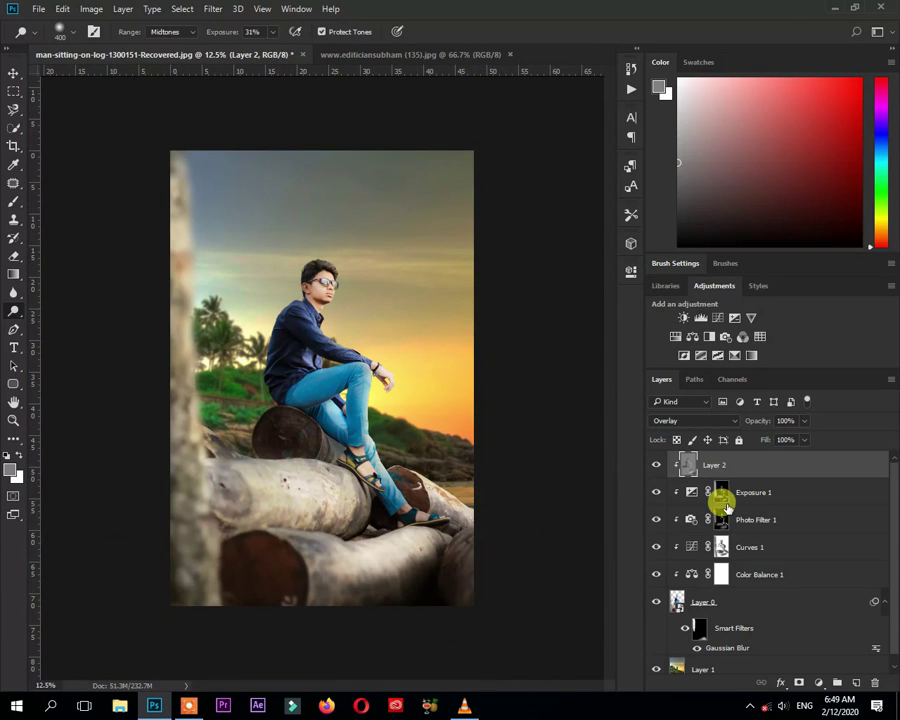
Add a Hue/Saturation layer above Layer 1 at about -32 Saturation, then reselect Layer 2.
{"action": "left_click", "coordinate": [762, 662]}
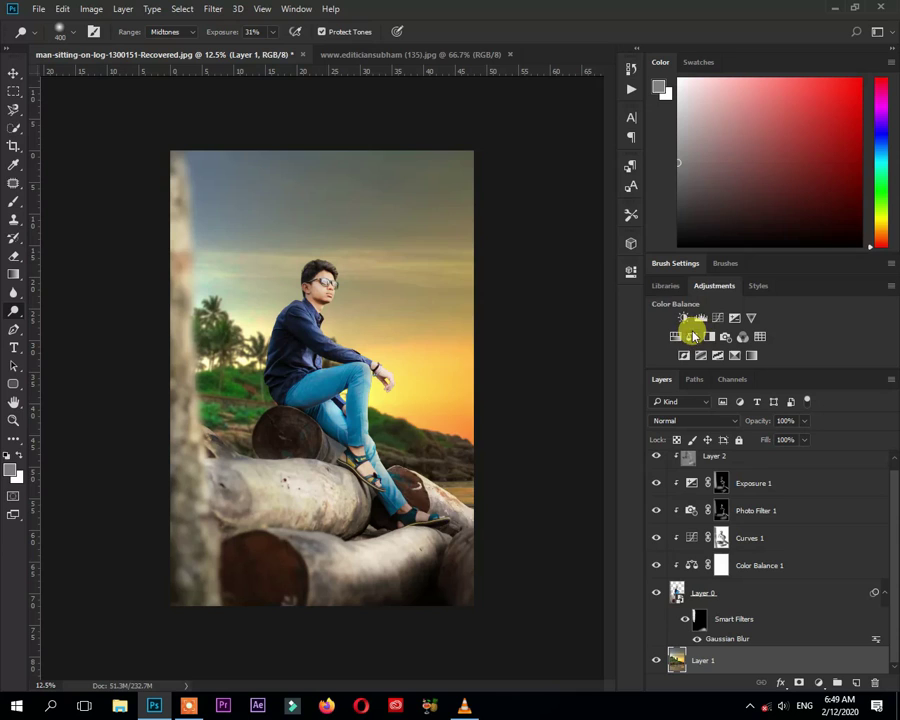
{"action": "left_click", "coordinate": [676, 337]}
{"action": "left_click_drag", "start_coordinate": [520, 385], "coordinate": [469, 381]}
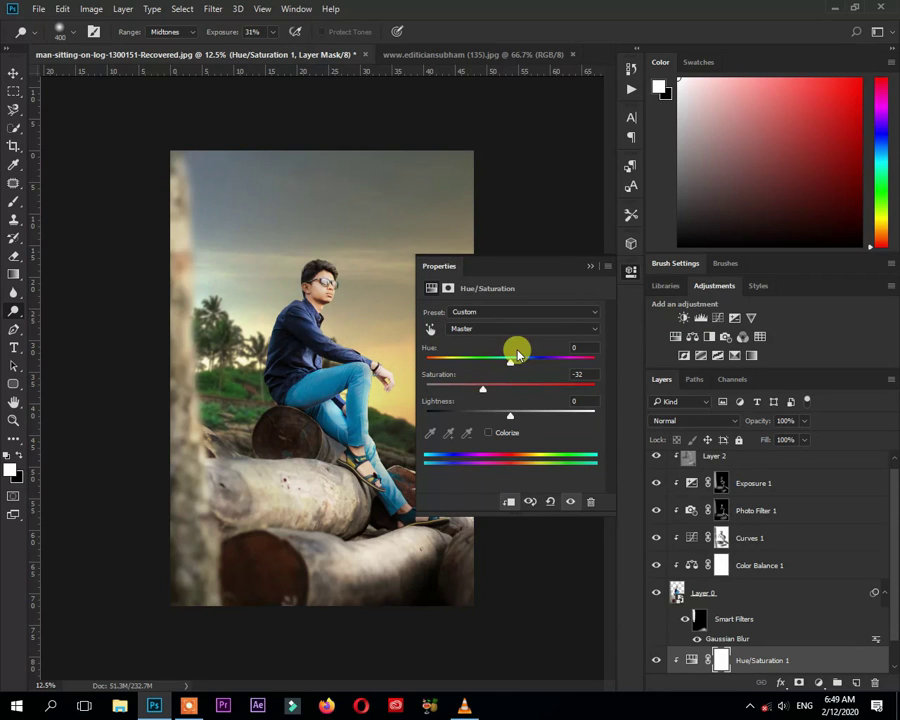
{"action": "left_click", "coordinate": [589, 266]}
{"action": "left_click", "coordinate": [656, 660]}
{"action": "scroll", "coordinate": [796, 555], "scroll_direction": "up", "scroll_amount": 1}
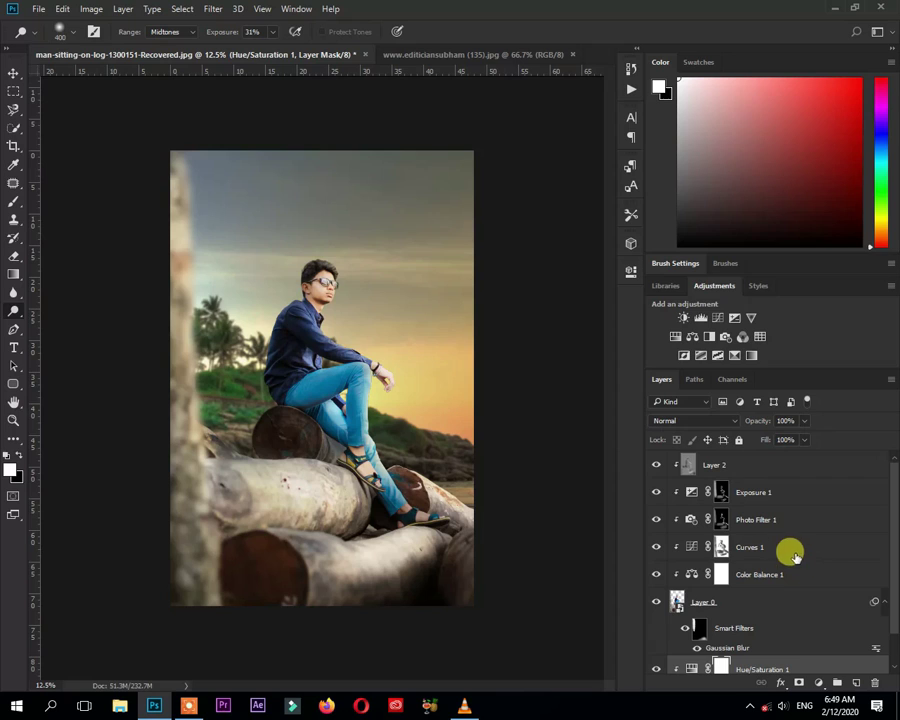
{"action": "left_click", "coordinate": [786, 464]}
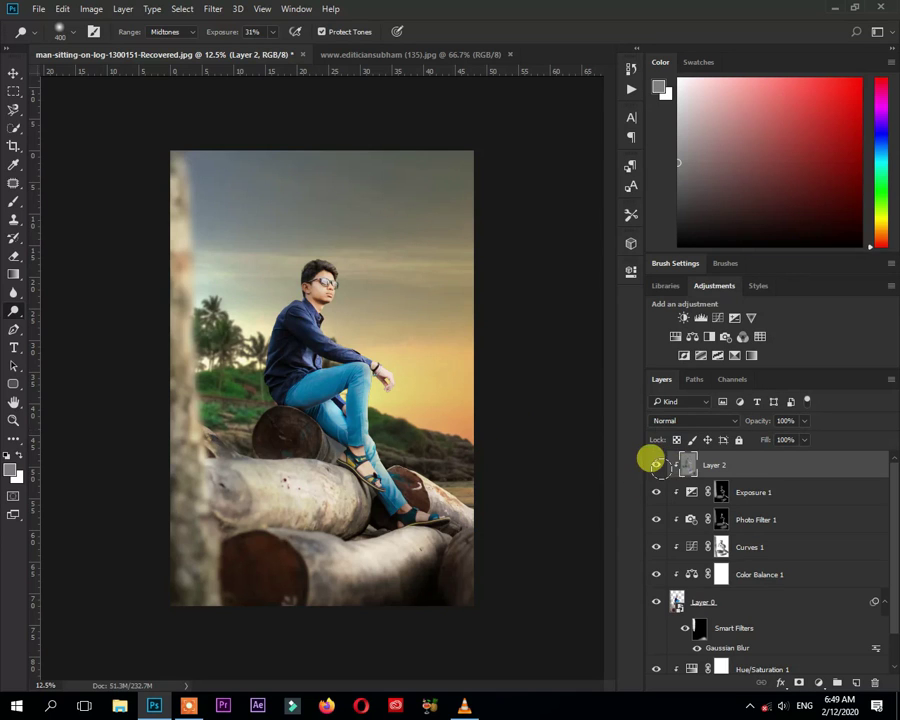
Stamp all visible layers into a new merged layer and open the Camera Raw Filter.
{"action": "key", "text": "ctrl+shift+alt+e"}
{"action": "left_click", "coordinate": [213, 9]}
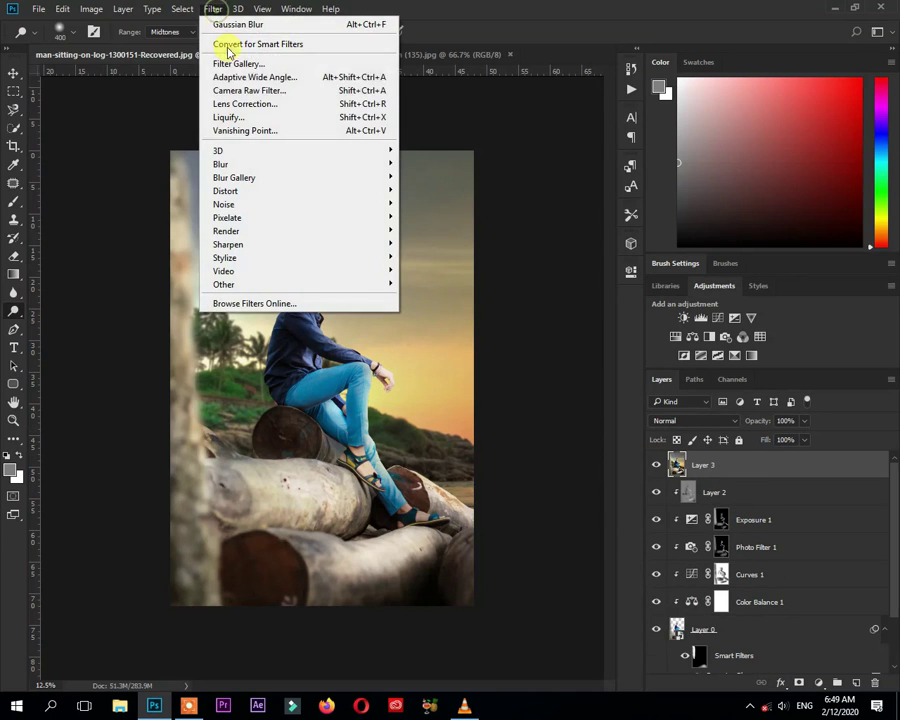
{"action": "left_click", "coordinate": [241, 92]}
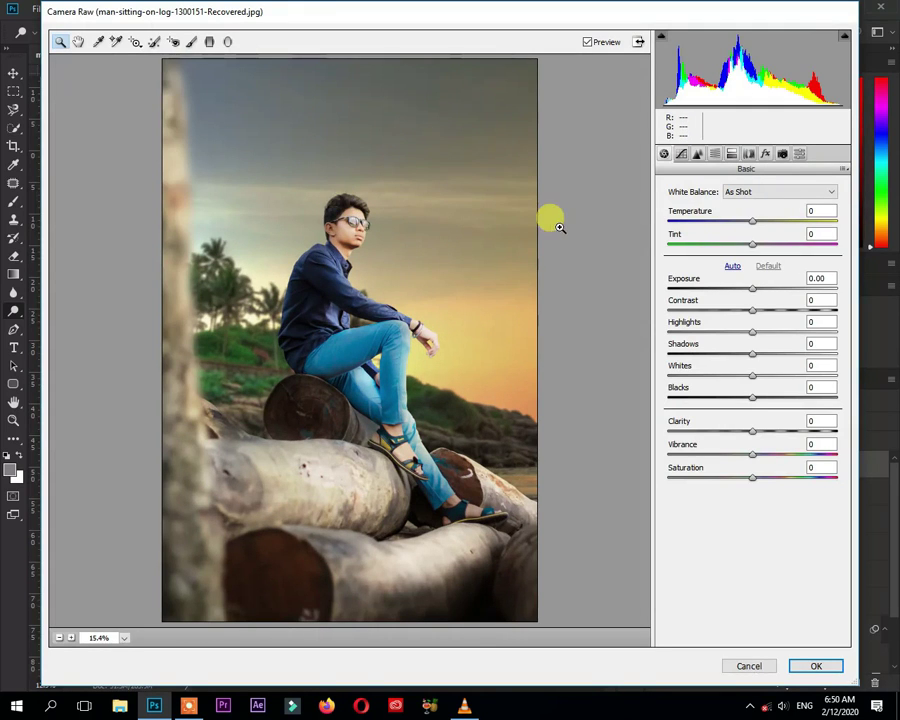
Set Tint +34, Exposure -0.90, Highlights +100, Shadows +28, Blacks -7 and curve Highlights +8.
{"action": "mouse_move", "coordinate": [752, 222]}
{"action": "left_mouse_down"}
{"action": "mouse_move", "coordinate": [758, 226]}
{"action": "mouse_move", "coordinate": [735, 240]}
{"action": "mouse_move", "coordinate": [784, 253]}
{"action": "left_mouse_up"}
{"action": "mouse_move", "coordinate": [751, 288]}
{"action": "left_mouse_down"}
{"action": "mouse_move", "coordinate": [726, 285]}
{"action": "mouse_move", "coordinate": [766, 287]}
{"action": "mouse_move", "coordinate": [723, 285]}
{"action": "mouse_move", "coordinate": [731, 285]}
{"action": "left_mouse_up"}
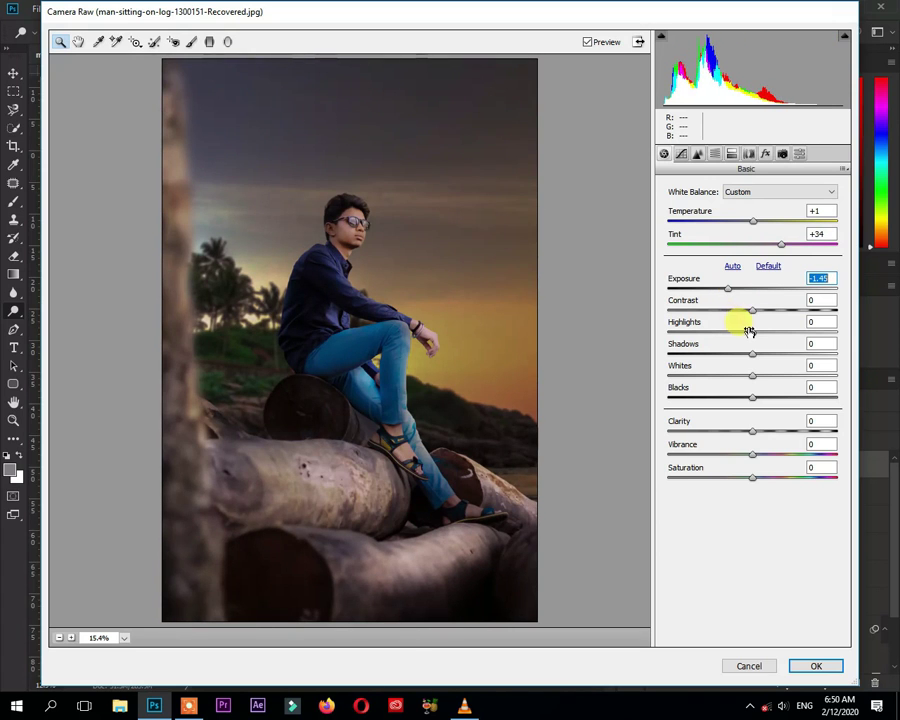
{"action": "left_click_drag", "start_coordinate": [749, 331], "coordinate": [842, 331]}
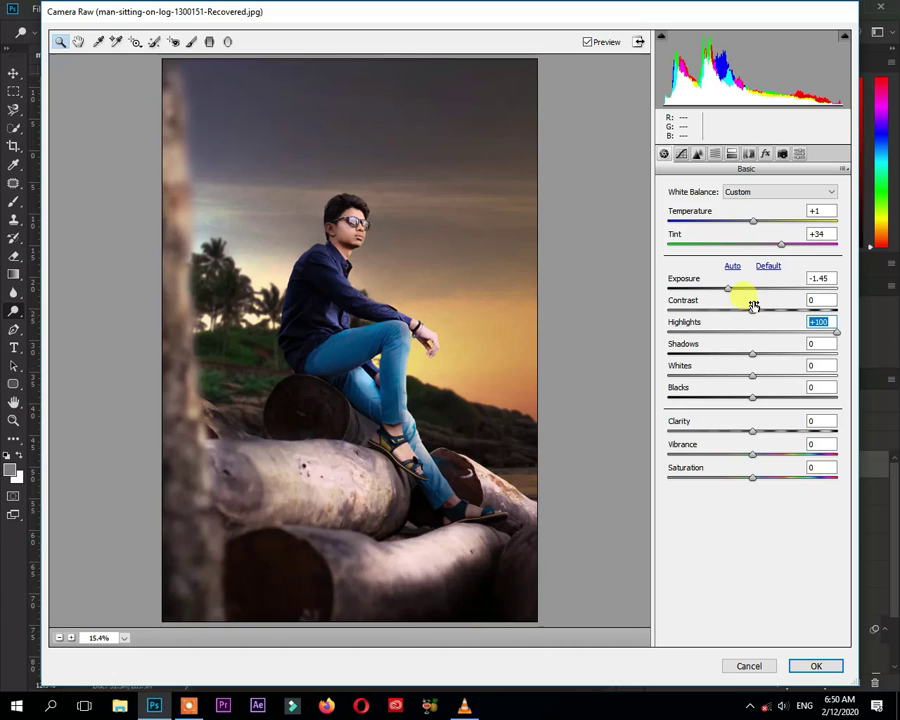
{"action": "mouse_move", "coordinate": [730, 291]}
{"action": "left_mouse_down"}
{"action": "mouse_move", "coordinate": [770, 308]}
{"action": "mouse_move", "coordinate": [754, 309]}
{"action": "left_mouse_up"}
{"action": "mouse_move", "coordinate": [751, 355]}
{"action": "left_mouse_down"}
{"action": "mouse_move", "coordinate": [814, 352]}
{"action": "mouse_move", "coordinate": [776, 353]}
{"action": "mouse_move", "coordinate": [795, 381]}
{"action": "mouse_move", "coordinate": [768, 381]}
{"action": "mouse_move", "coordinate": [781, 396]}
{"action": "left_mouse_up"}
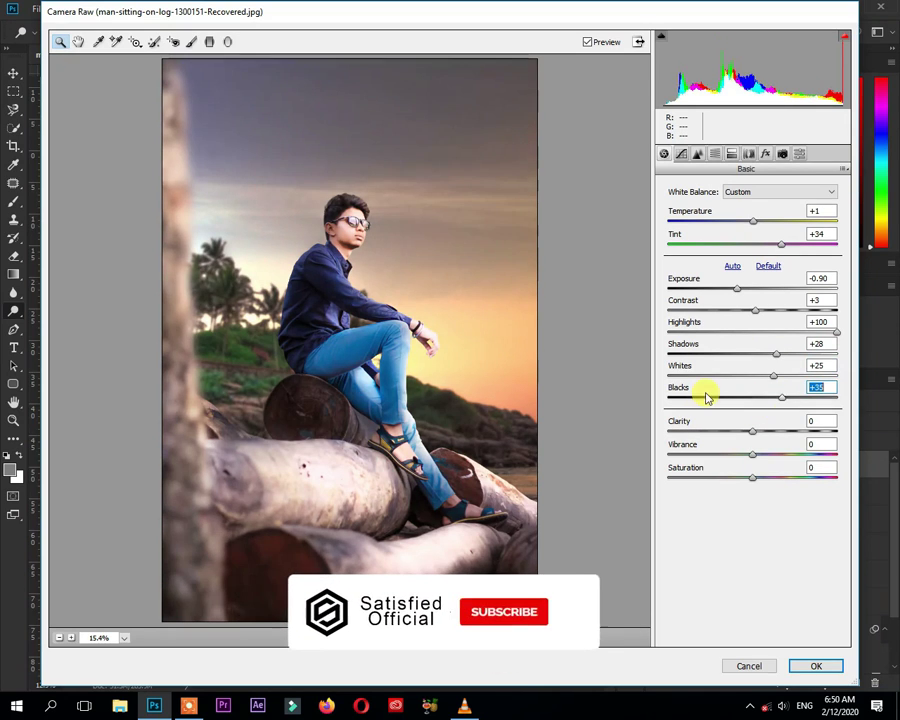
{"action": "left_click_drag", "start_coordinate": [706, 397], "coordinate": [749, 397]}
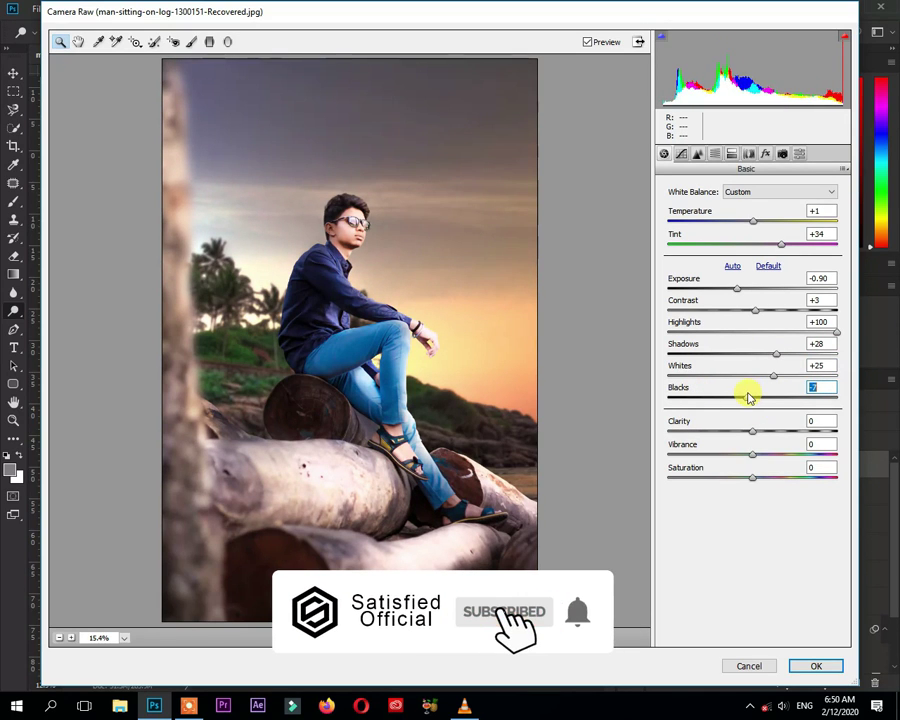
{"action": "mouse_move", "coordinate": [753, 437]}
{"action": "left_mouse_down"}
{"action": "mouse_move", "coordinate": [807, 438]}
{"action": "mouse_move", "coordinate": [752, 428]}
{"action": "mouse_move", "coordinate": [783, 458]}
{"action": "mouse_move", "coordinate": [812, 458]}
{"action": "mouse_move", "coordinate": [764, 455]}
{"action": "mouse_move", "coordinate": [755, 461]}
{"action": "mouse_move", "coordinate": [785, 481]}
{"action": "mouse_move", "coordinate": [763, 478]}
{"action": "left_mouse_up"}
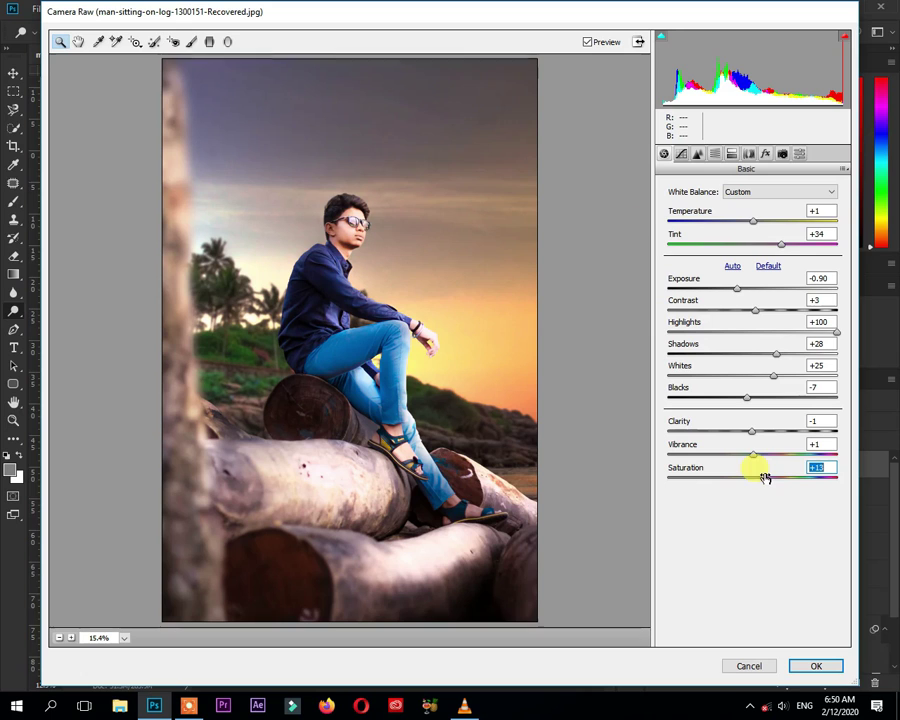
{"action": "left_click", "coordinate": [682, 154]}
{"action": "mouse_move", "coordinate": [752, 410]}
{"action": "left_mouse_down"}
{"action": "mouse_move", "coordinate": [781, 432]}
{"action": "mouse_move", "coordinate": [757, 433]}
{"action": "mouse_move", "coordinate": [748, 474]}
{"action": "left_mouse_up"}
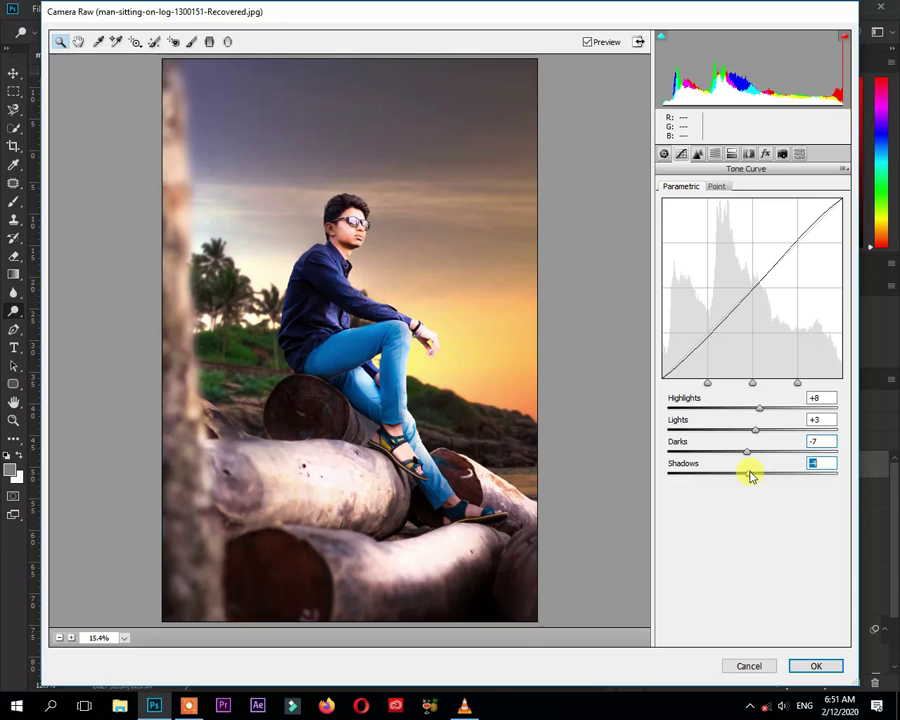
Zoom the Camera Raw preview onto the man and set sharpening Amount to 41.
{"action": "left_click", "coordinate": [697, 153]}
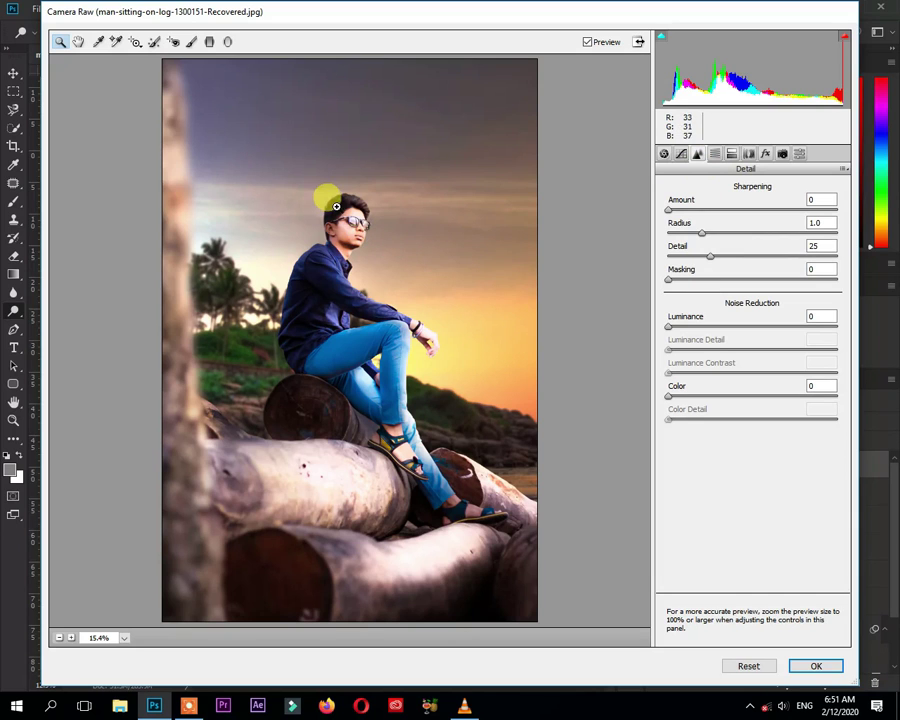
{"action": "left_click_drag", "start_coordinate": [291, 161], "coordinate": [478, 428]}
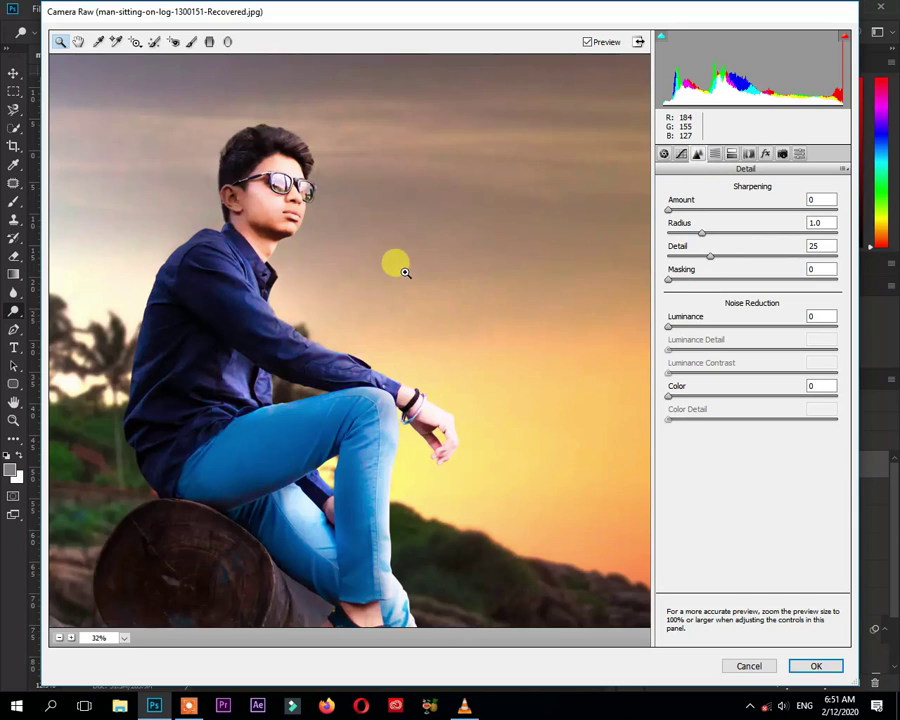
{"action": "left_click", "coordinate": [691, 210]}
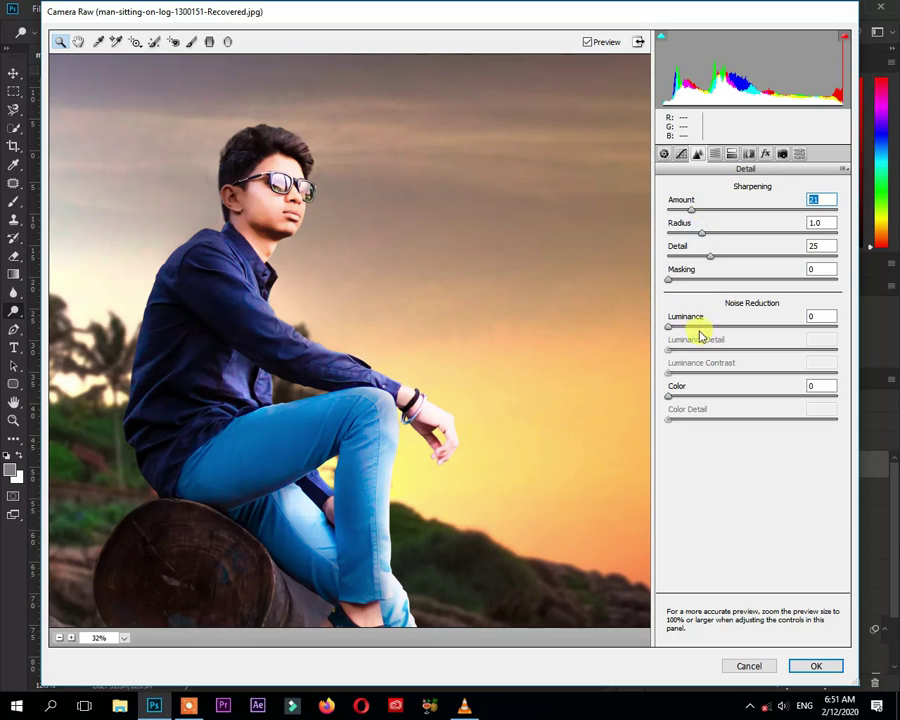
{"action": "left_click", "coordinate": [714, 210]}
Fit the preview back in view and show the HSL Saturation adjustments.
{"action": "left_click", "coordinate": [59, 641]}
{"action": "left_click", "coordinate": [59, 641]}
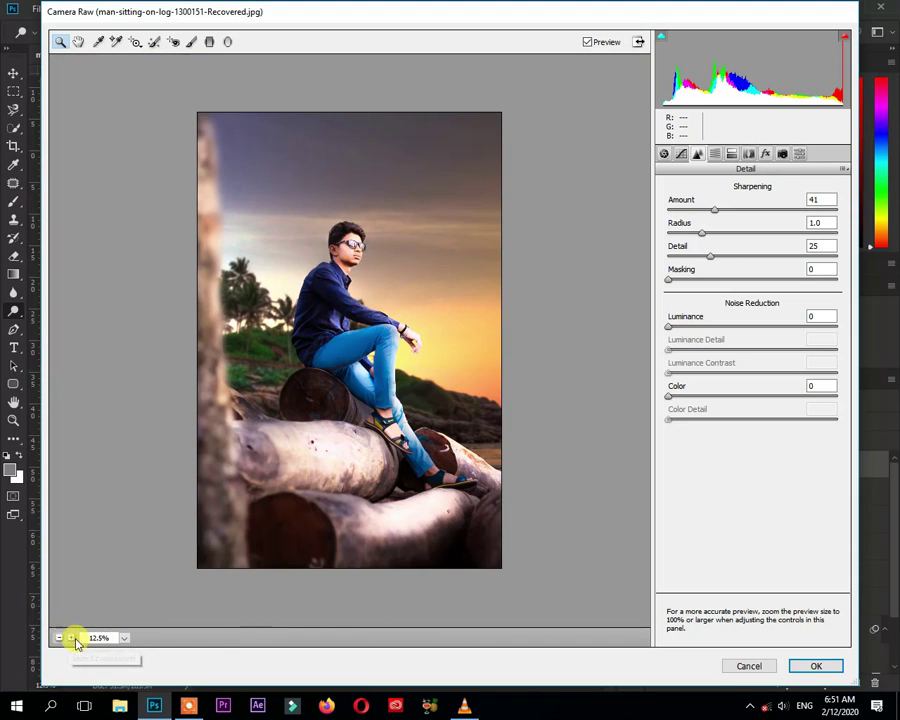
{"action": "right_click", "coordinate": [337, 368]}
{"action": "left_click", "coordinate": [380, 446]}
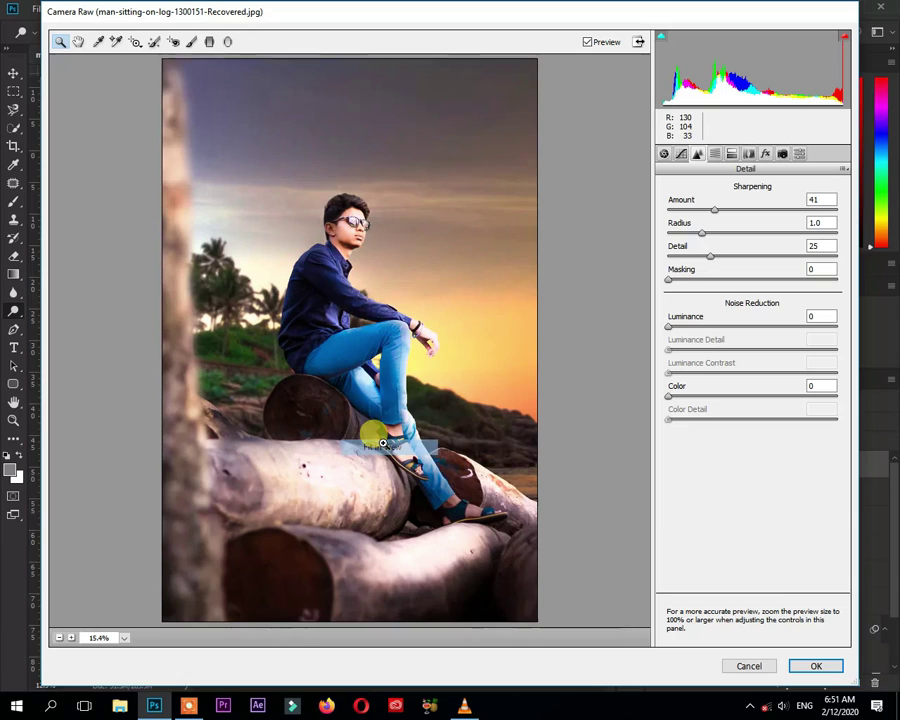
{"action": "left_click", "coordinate": [714, 153]}
{"action": "left_click", "coordinate": [706, 207]}
Set HSL Saturation Oranges +3, Yellows +8, Greens +100, lower Blues, and adjust Luminance.
{"action": "mouse_move", "coordinate": [752, 277]}
{"action": "left_mouse_down"}
{"action": "mouse_move", "coordinate": [725, 277]}
{"action": "mouse_move", "coordinate": [880, 278]}
{"action": "left_mouse_up"}
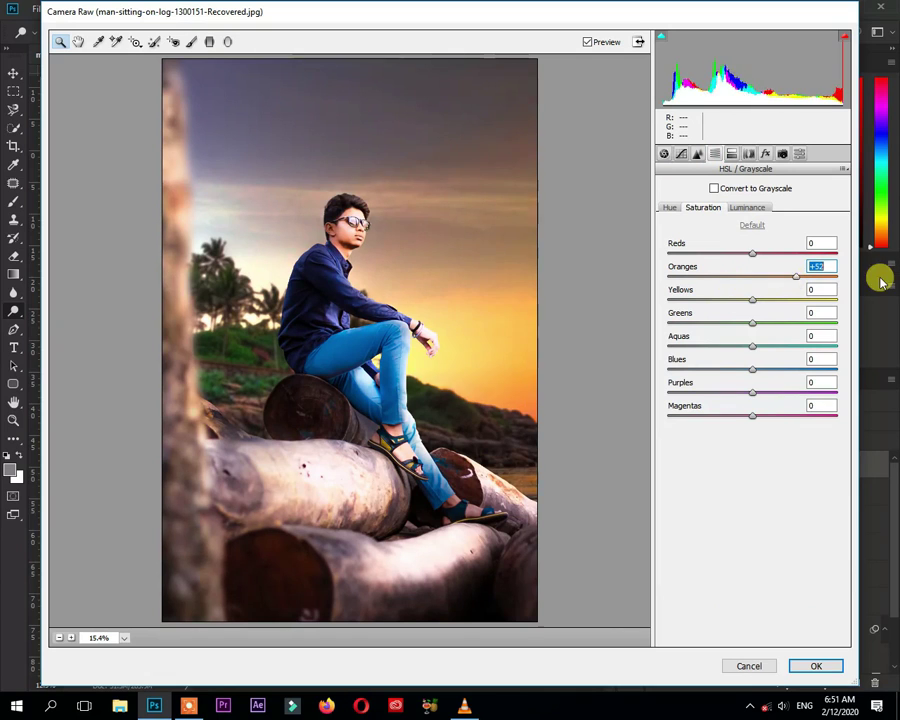
{"action": "mouse_move", "coordinate": [767, 283]}
{"action": "left_mouse_down"}
{"action": "mouse_move", "coordinate": [756, 282]}
{"action": "mouse_move", "coordinate": [878, 308]}
{"action": "mouse_move", "coordinate": [742, 308]}
{"action": "mouse_move", "coordinate": [884, 331]}
{"action": "left_mouse_up"}
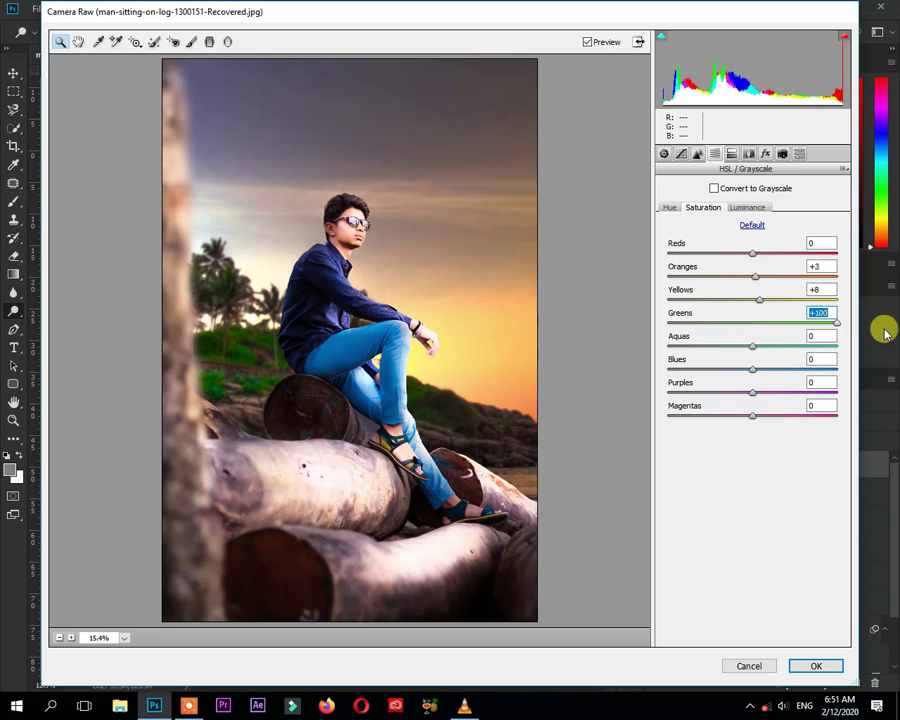
{"action": "mouse_move", "coordinate": [753, 345]}
{"action": "left_mouse_down"}
{"action": "mouse_move", "coordinate": [890, 346]}
{"action": "mouse_move", "coordinate": [753, 344]}
{"action": "mouse_move", "coordinate": [864, 372]}
{"action": "mouse_move", "coordinate": [640, 372]}
{"action": "mouse_move", "coordinate": [735, 374]}
{"action": "mouse_move", "coordinate": [714, 371]}
{"action": "left_mouse_up"}
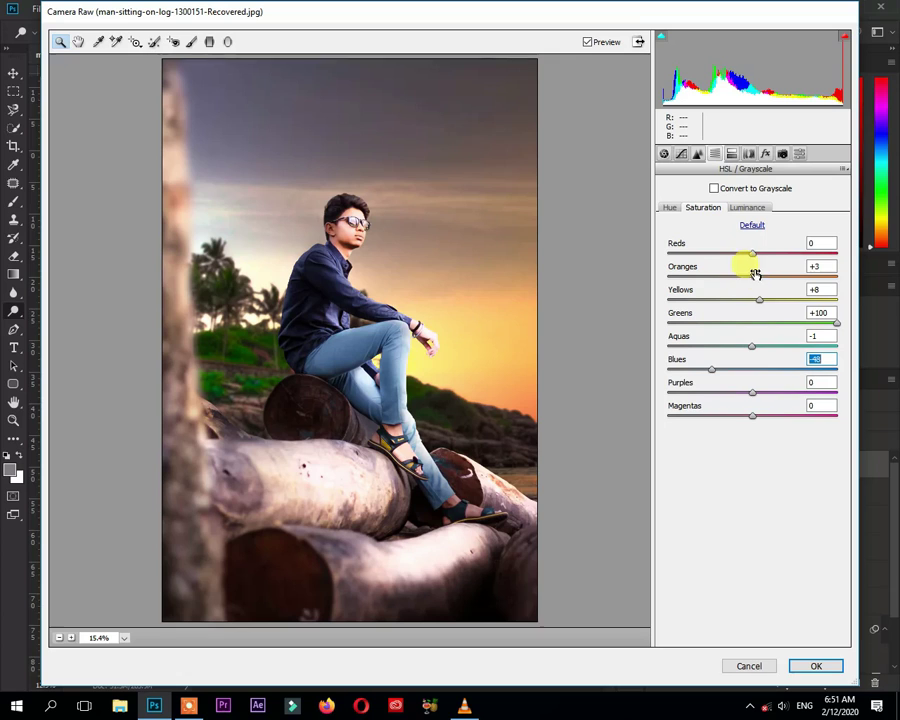
{"action": "mouse_move", "coordinate": [752, 254]}
{"action": "left_mouse_down"}
{"action": "mouse_move", "coordinate": [818, 256]}
{"action": "mouse_move", "coordinate": [724, 258]}
{"action": "mouse_move", "coordinate": [797, 284]}
{"action": "mouse_move", "coordinate": [773, 281]}
{"action": "mouse_move", "coordinate": [798, 255]}
{"action": "mouse_move", "coordinate": [758, 258]}
{"action": "mouse_move", "coordinate": [783, 280]}
{"action": "mouse_move", "coordinate": [738, 281]}
{"action": "mouse_move", "coordinate": [746, 280]}
{"action": "left_mouse_up"}
{"action": "left_click", "coordinate": [738, 209]}
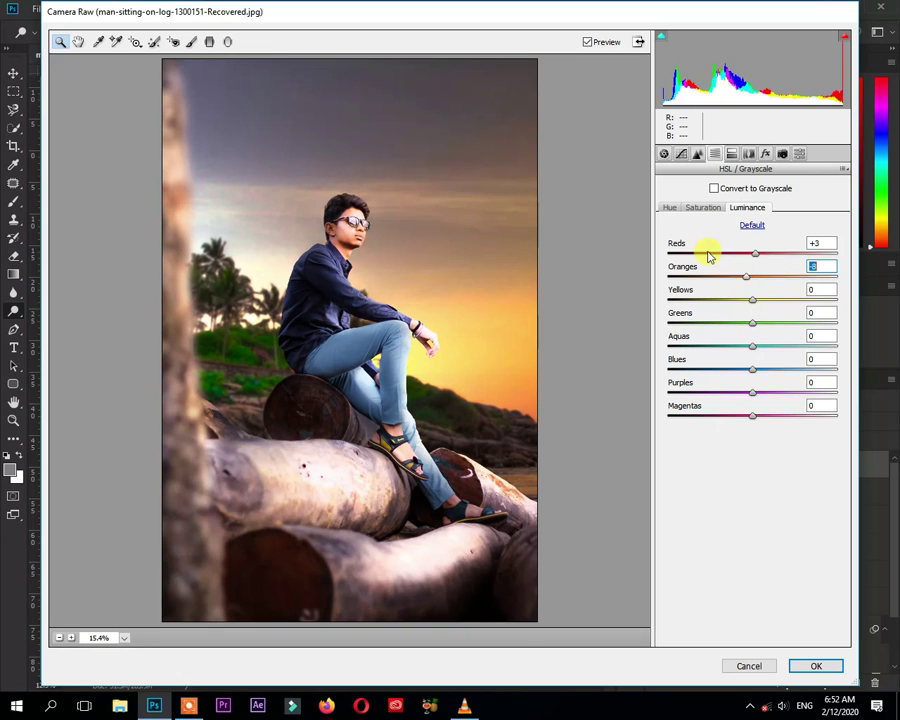
{"action": "left_click", "coordinate": [664, 154]}
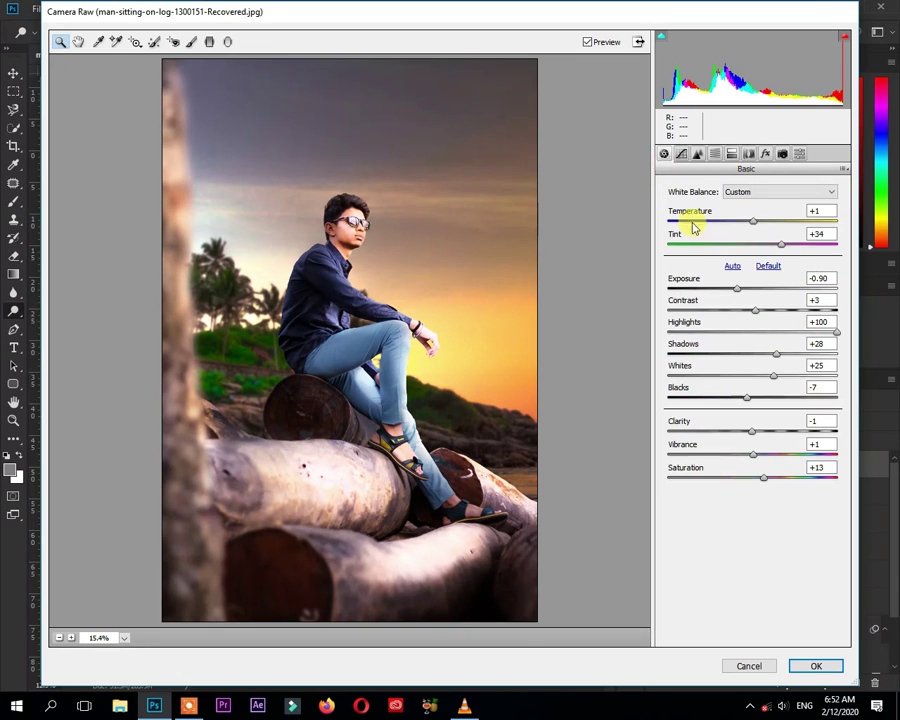
Apply the Camera Raw grade to Layer 3 and toggle its visibility to compare.
{"action": "left_click", "coordinate": [814, 665]}
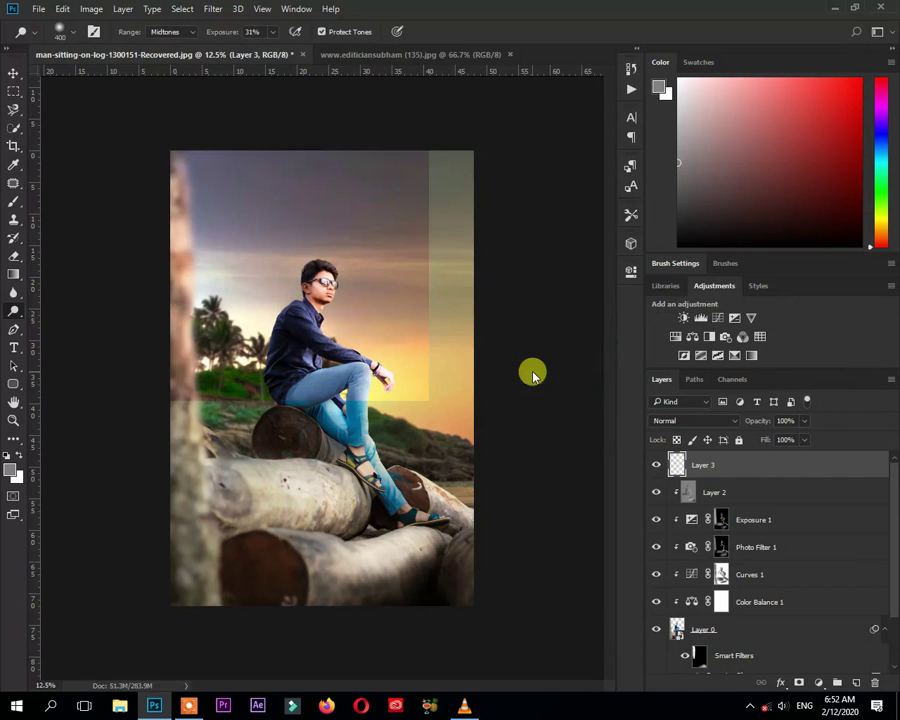
{"action": "key", "text": "ctrl+plus"}
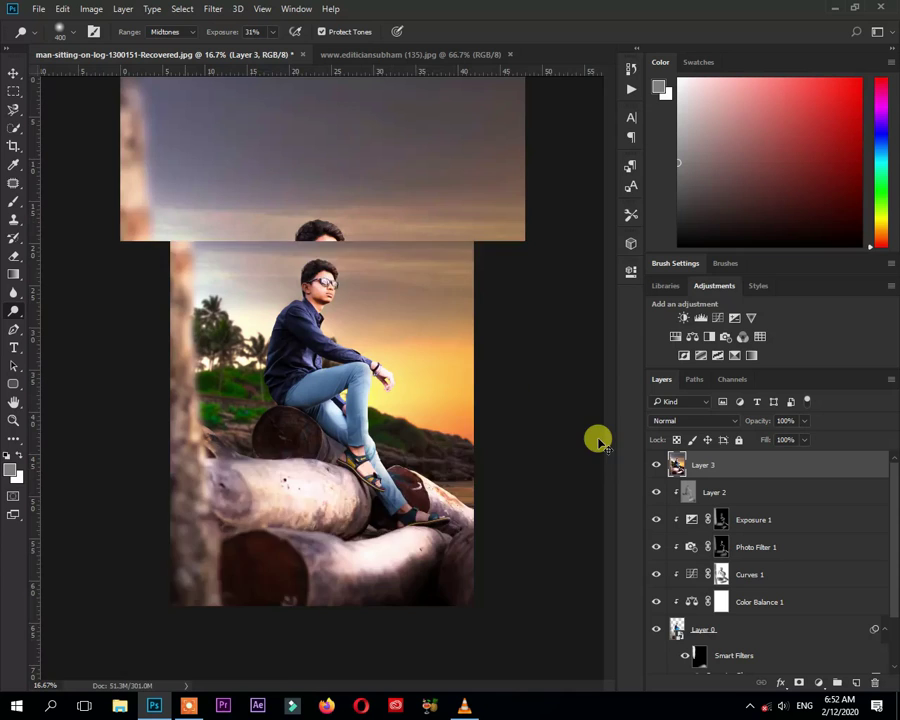
{"action": "left_click", "coordinate": [655, 465]}
{"action": "left_click", "coordinate": [651, 467]}
{"action": "left_click", "coordinate": [655, 465]}
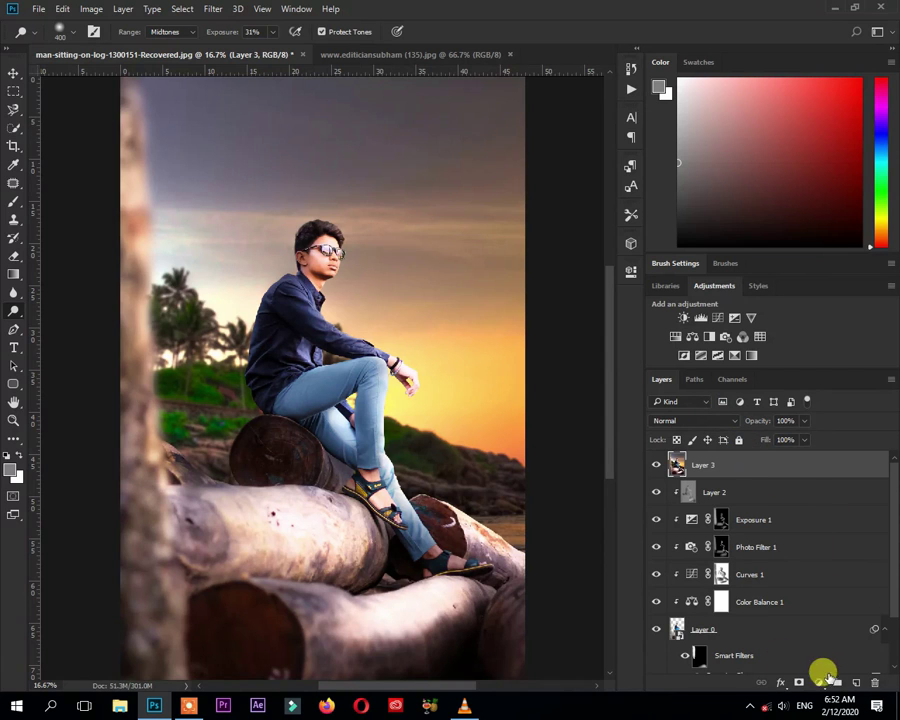
{"action": "left_click", "coordinate": [827, 683]}
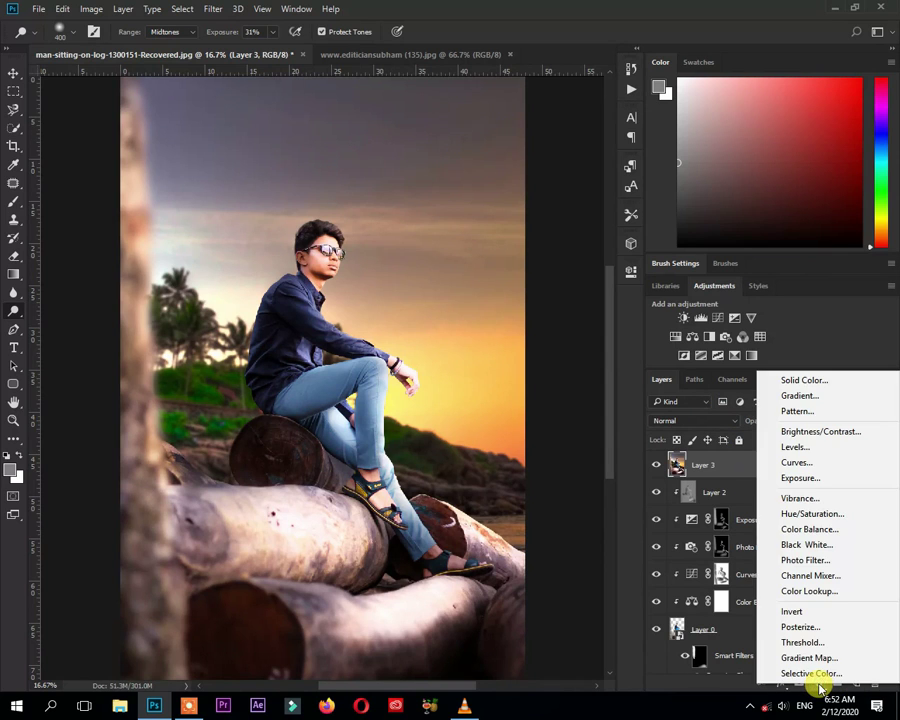
Add a Gradient Map layer and set its dark stop to navy #00062e.
{"action": "left_click", "coordinate": [805, 658]}
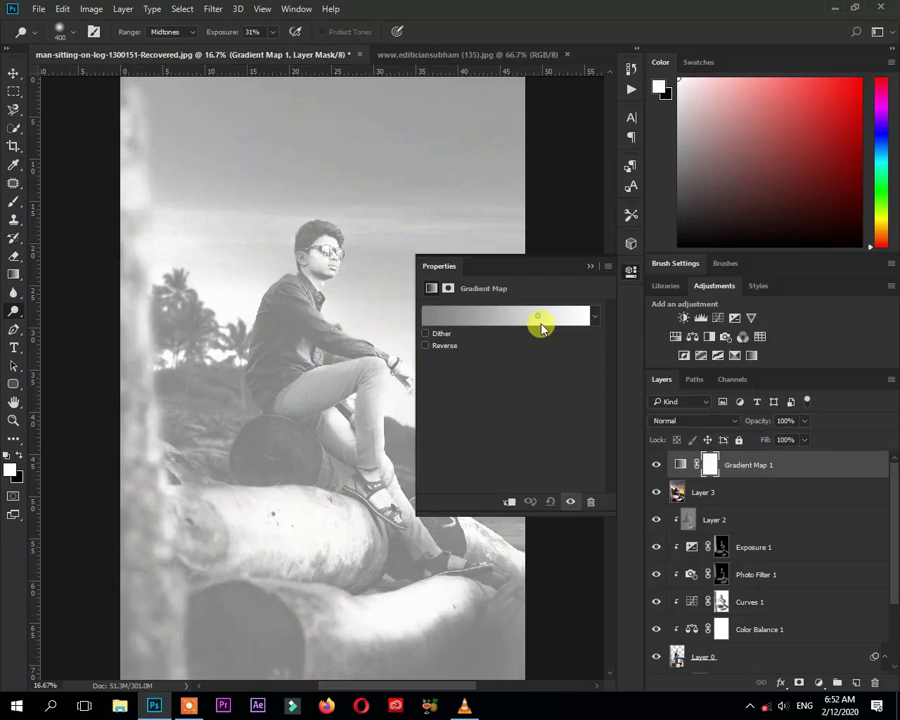
{"action": "left_click", "coordinate": [538, 320]}
{"action": "left_click", "coordinate": [467, 513]}
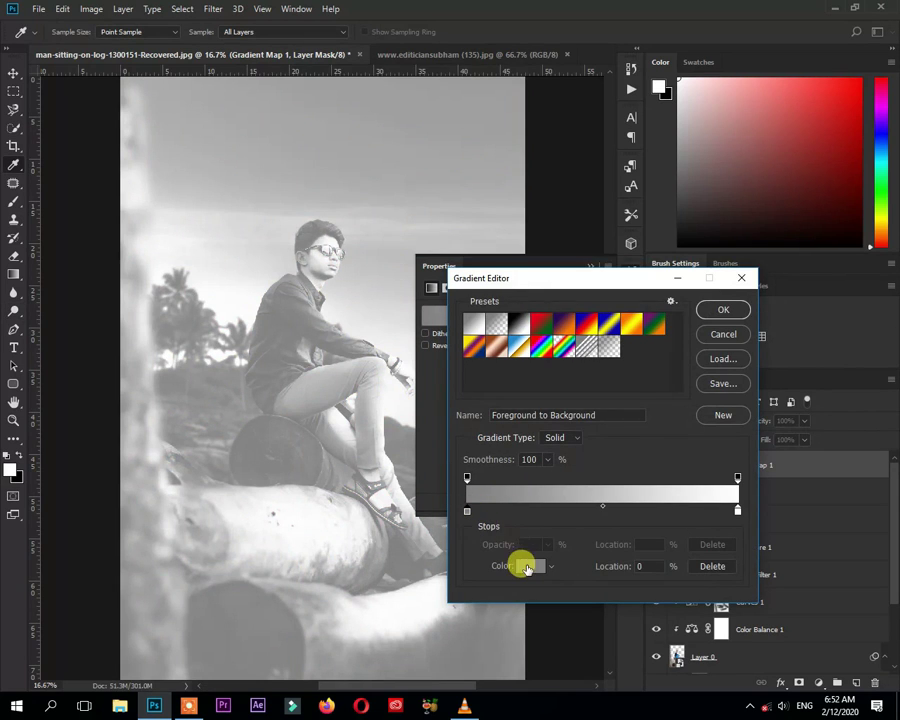
{"action": "left_click", "coordinate": [529, 566]}
{"action": "mouse_move", "coordinate": [706, 349]}
{"action": "left_mouse_down"}
{"action": "mouse_move", "coordinate": [704, 320]}
{"action": "mouse_move", "coordinate": [693, 405]}
{"action": "left_mouse_up"}
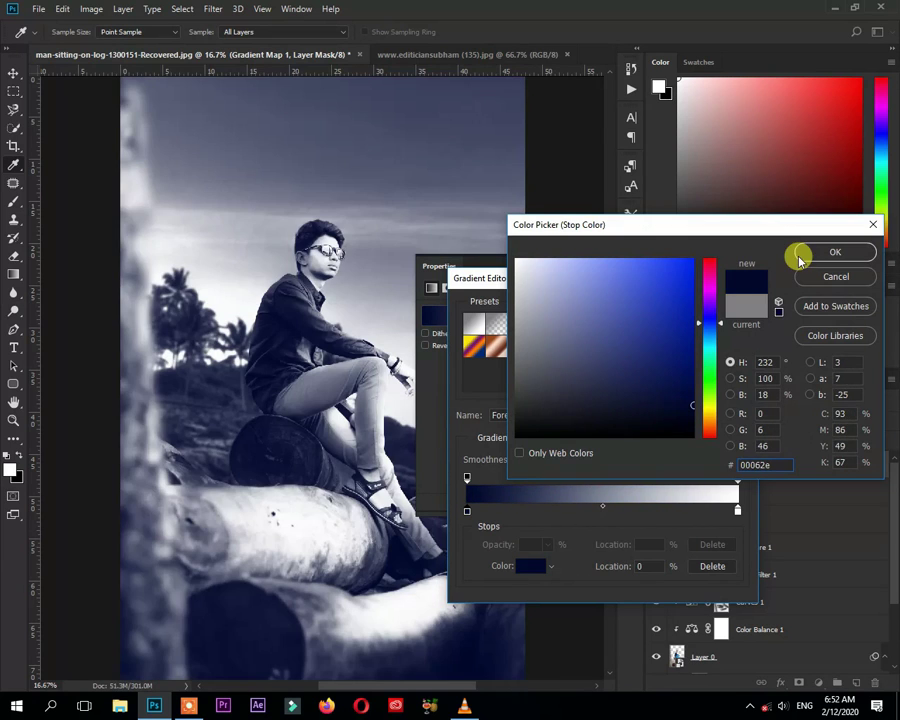
{"action": "left_click", "coordinate": [800, 254]}
Set the light stop to orange #ff7800, confirm the gradient and compare its visibility.
{"action": "left_click", "coordinate": [737, 513]}
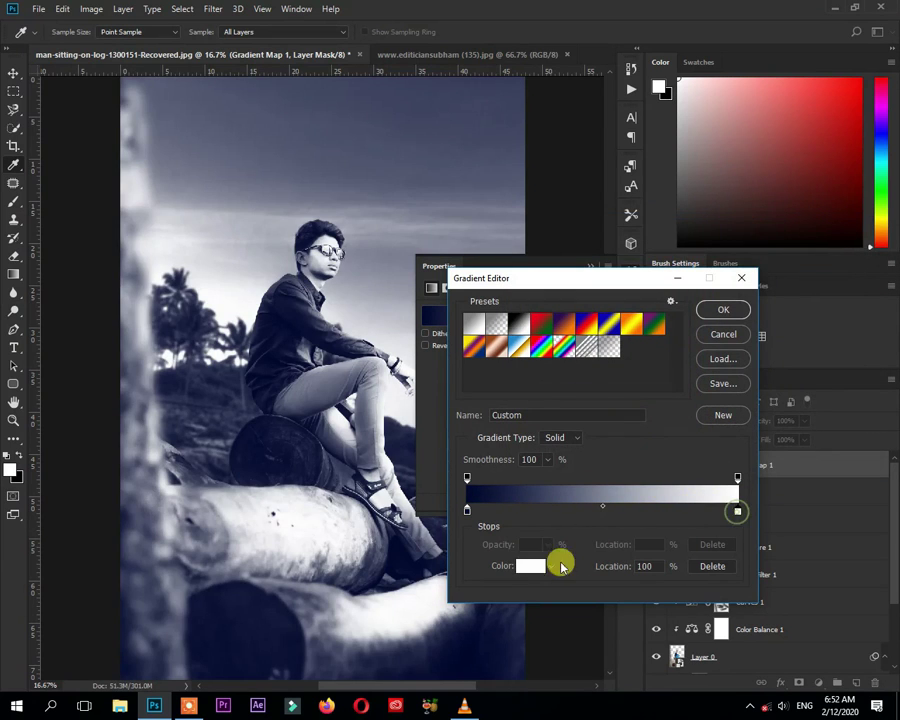
{"action": "left_click", "coordinate": [540, 566]}
{"action": "left_click", "coordinate": [710, 428]}
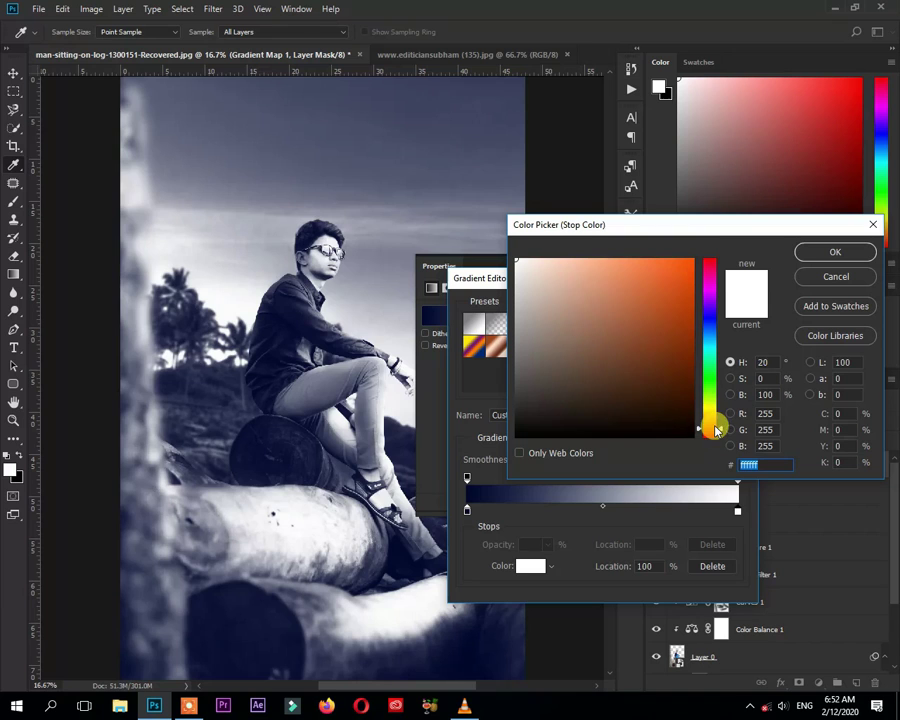
{"action": "left_click_drag", "start_coordinate": [664, 330], "coordinate": [735, 224]}
{"action": "left_click", "coordinate": [824, 252]}
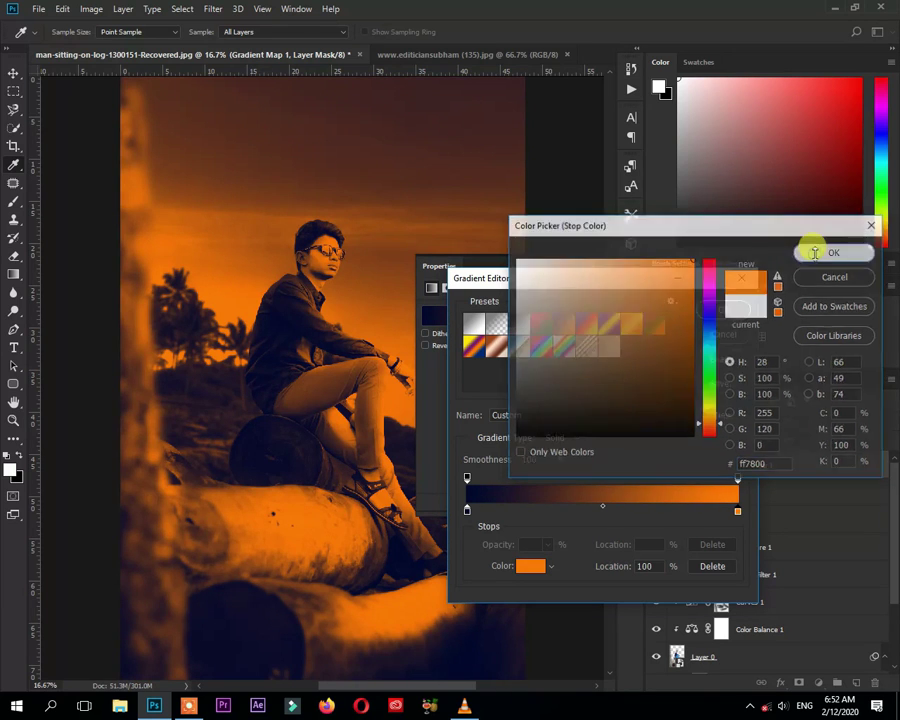
{"action": "left_click", "coordinate": [722, 306]}
{"action": "left_click", "coordinate": [601, 270]}
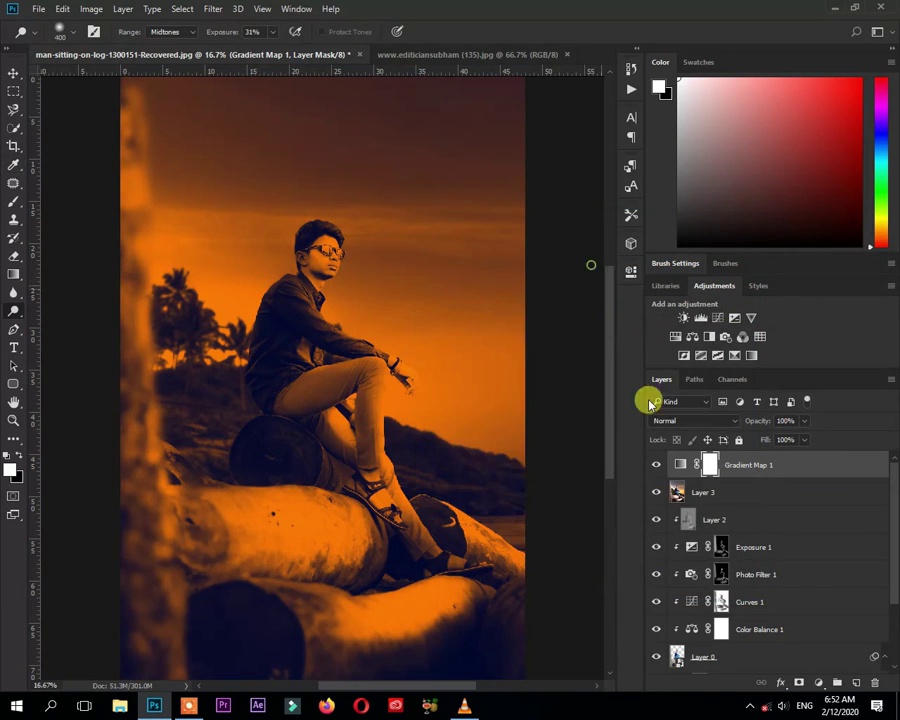
{"action": "left_click", "coordinate": [656, 464]}
{"action": "left_click", "coordinate": [804, 440]}
Set Gradient Map 1 to Darken blend mode with 14% fill.
{"action": "left_click_drag", "start_coordinate": [798, 455], "coordinate": [763, 459]}
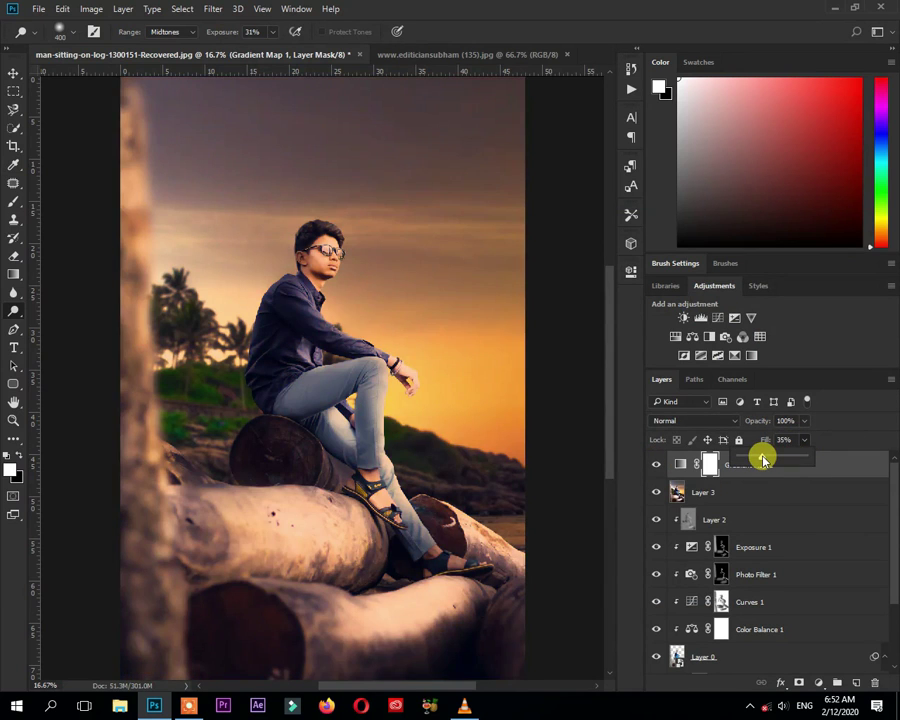
{"action": "left_click", "coordinate": [716, 421]}
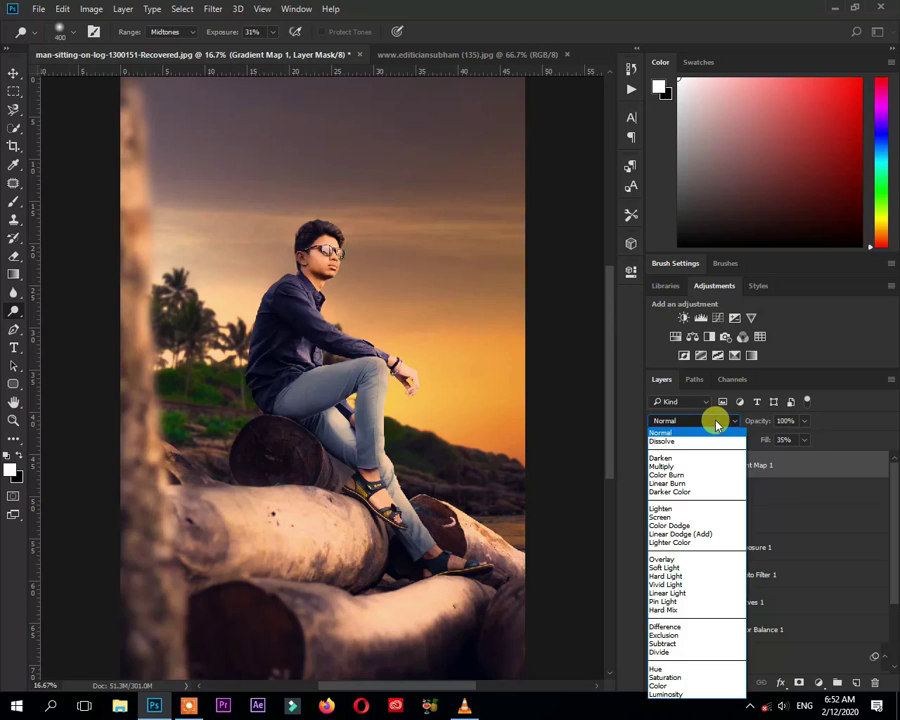
{"action": "left_click", "coordinate": [662, 458]}
{"action": "left_click", "coordinate": [656, 464]}
{"action": "left_click", "coordinate": [804, 440]}
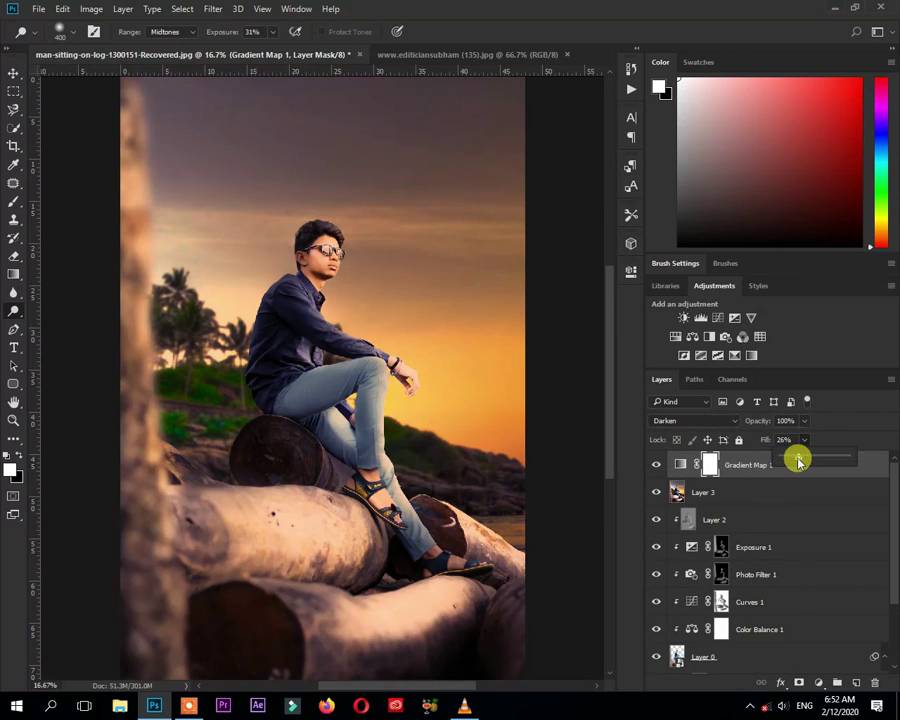
{"action": "left_click_drag", "start_coordinate": [798, 460], "coordinate": [794, 461]}
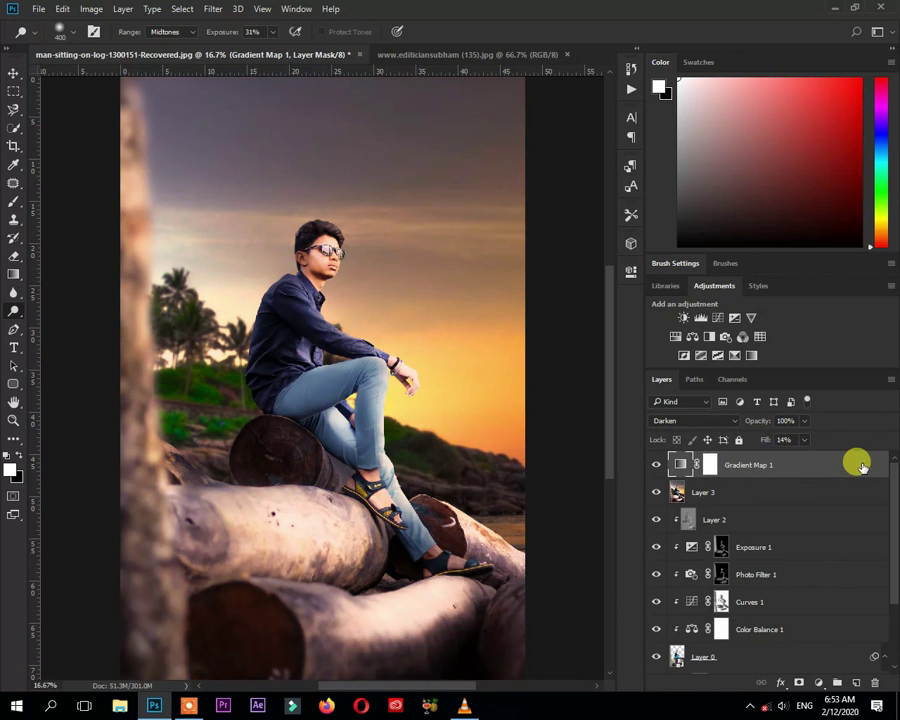
Split the Blend If sliders to This Layer 52/133 and Underlying Layer 129/245.
{"action": "double_click", "coordinate": [852, 462]}
{"action": "left_click_drag", "start_coordinate": [506, 281], "coordinate": [643, 209]}
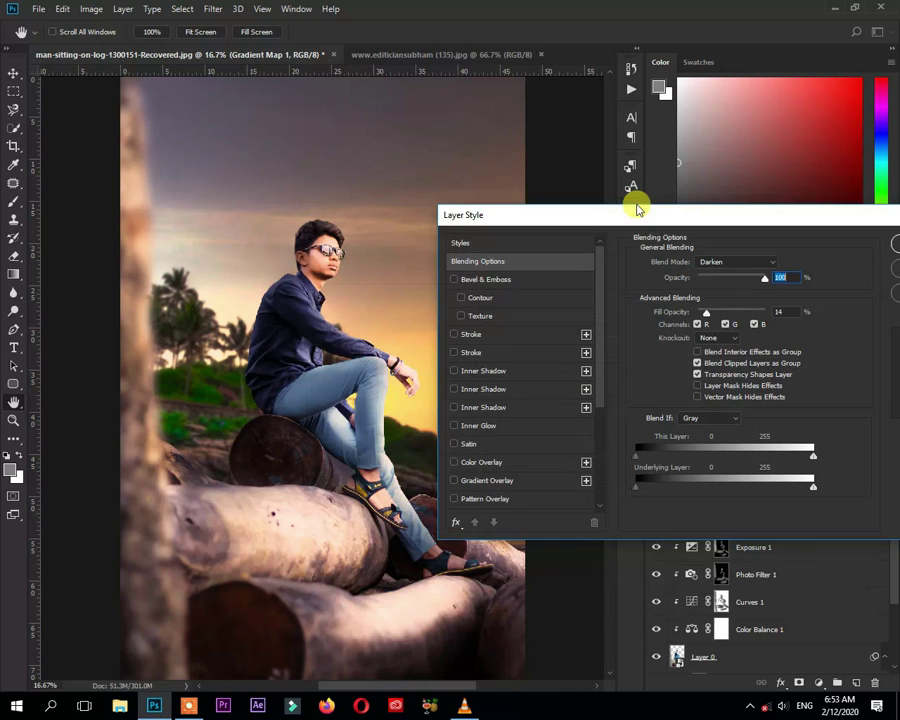
{"action": "left_click_drag", "start_coordinate": [642, 452], "coordinate": [683, 450]}
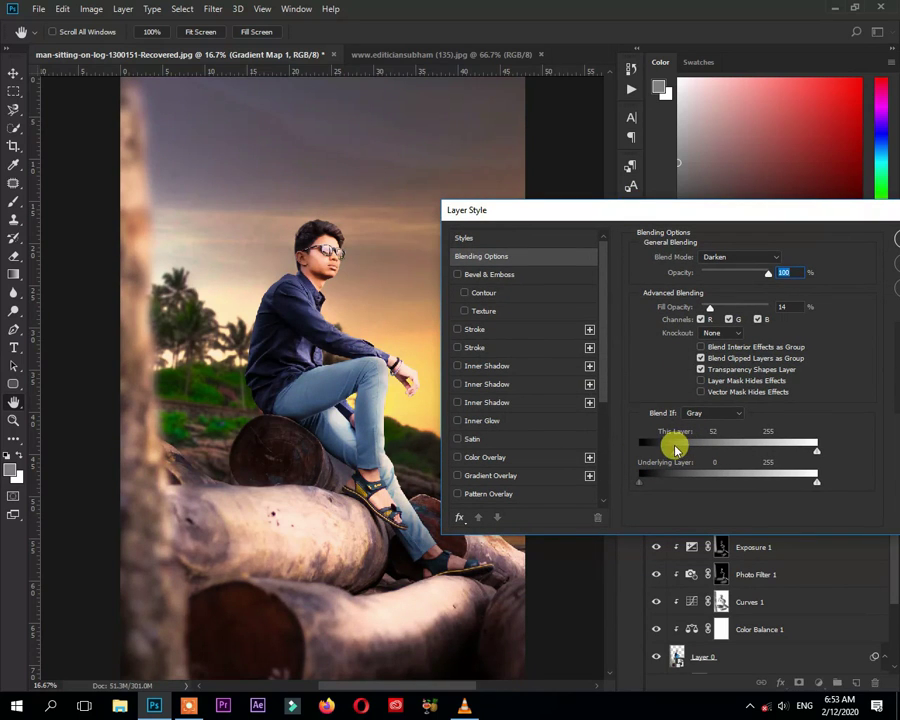
{"action": "left_click_drag", "start_coordinate": [679, 455], "coordinate": [732, 455]}
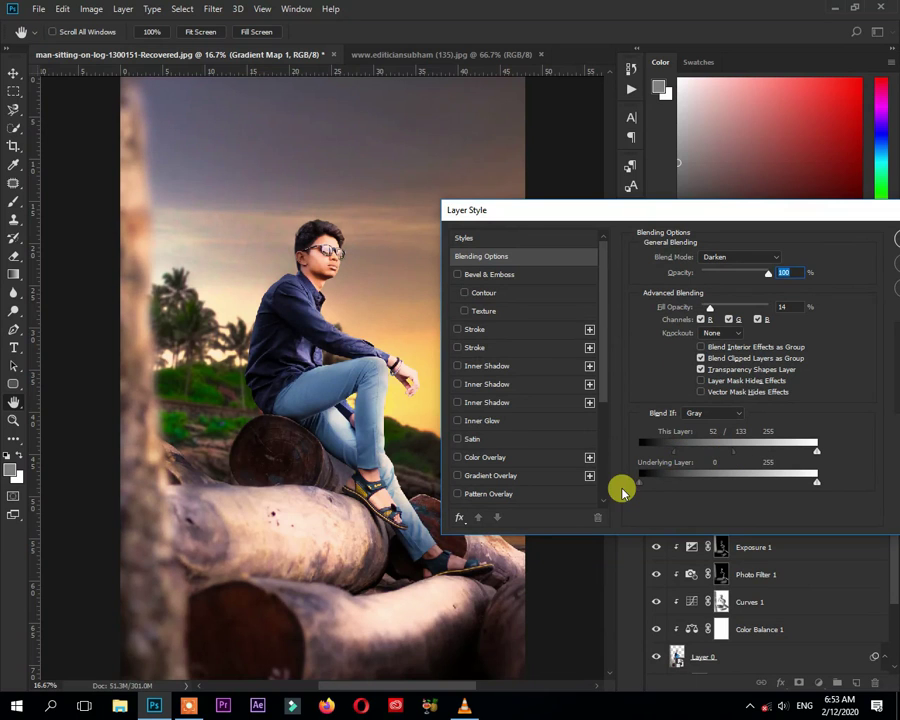
{"action": "left_click_drag", "start_coordinate": [640, 483], "coordinate": [606, 474]}
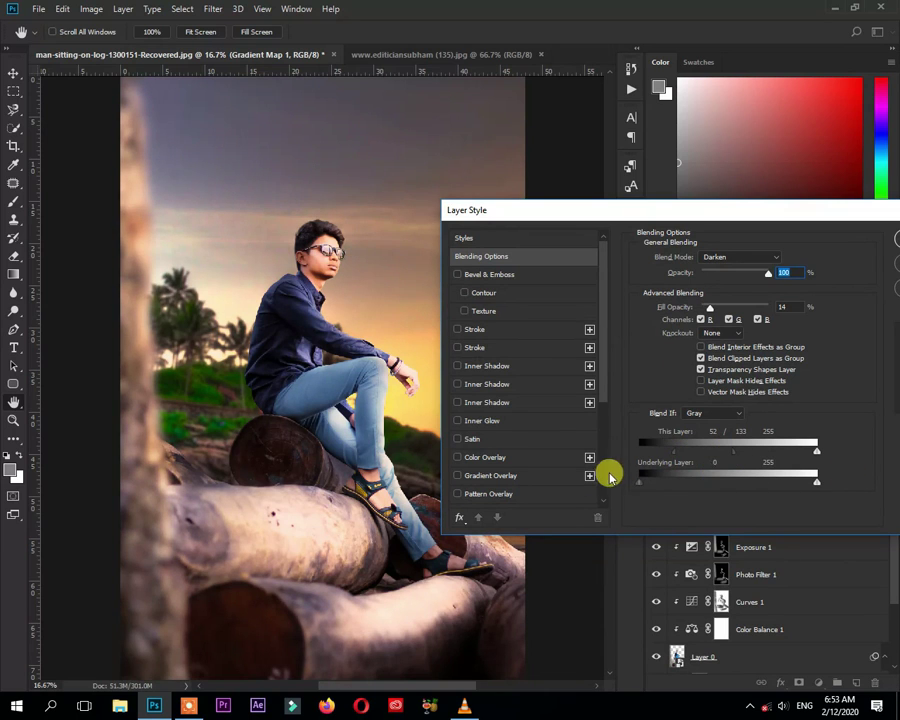
{"action": "mouse_move", "coordinate": [818, 485]}
{"action": "left_mouse_down"}
{"action": "mouse_move", "coordinate": [715, 476]}
{"action": "mouse_move", "coordinate": [811, 478]}
{"action": "mouse_move", "coordinate": [730, 478]}
{"action": "left_mouse_up"}
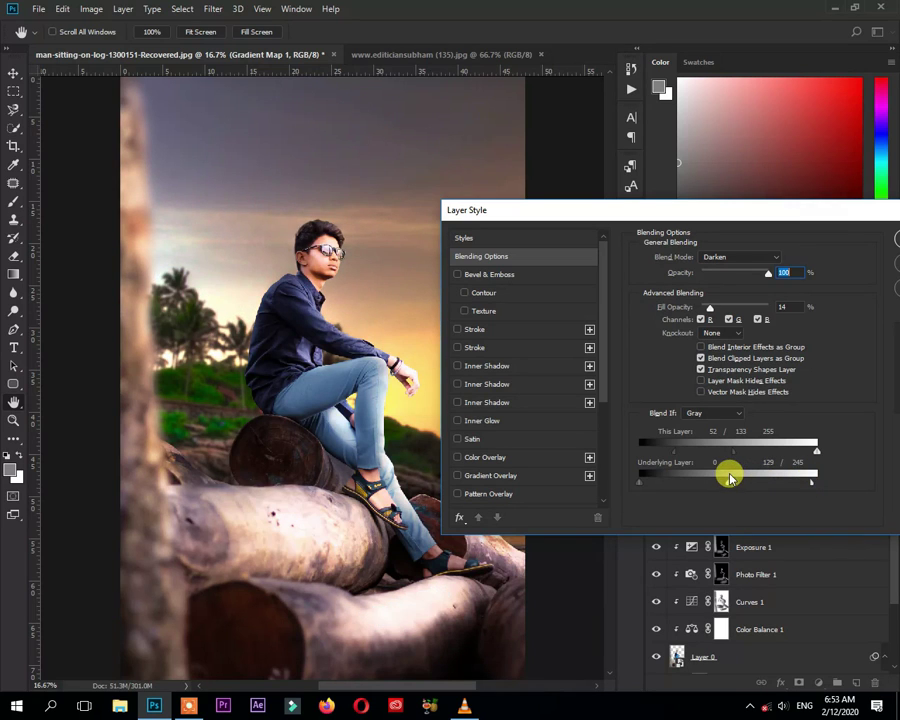
{"action": "left_click_drag", "start_coordinate": [838, 224], "coordinate": [695, 284]}
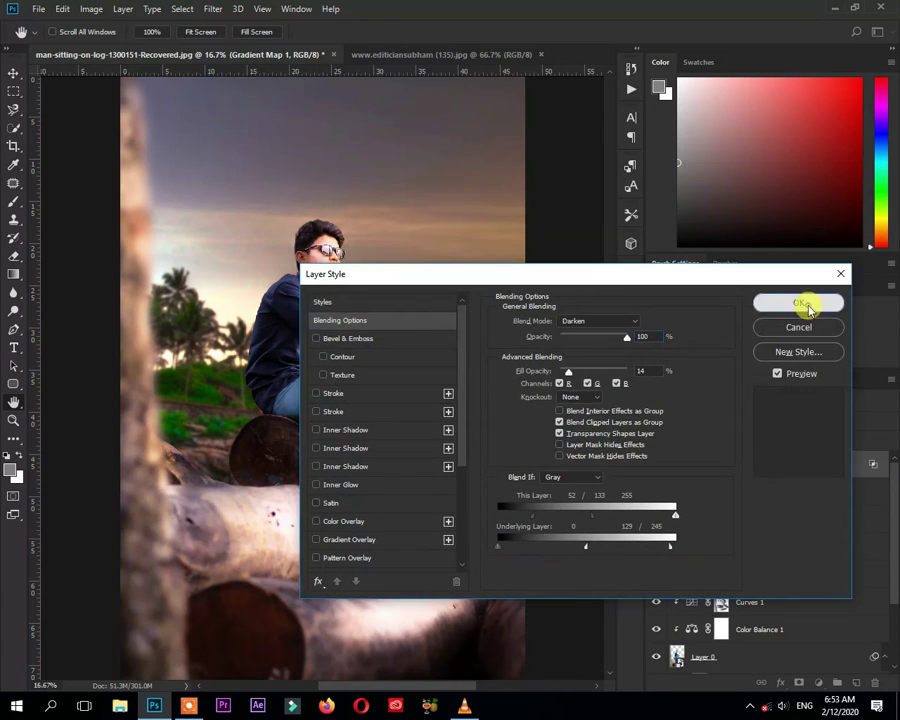
{"action": "left_click", "coordinate": [790, 302]}
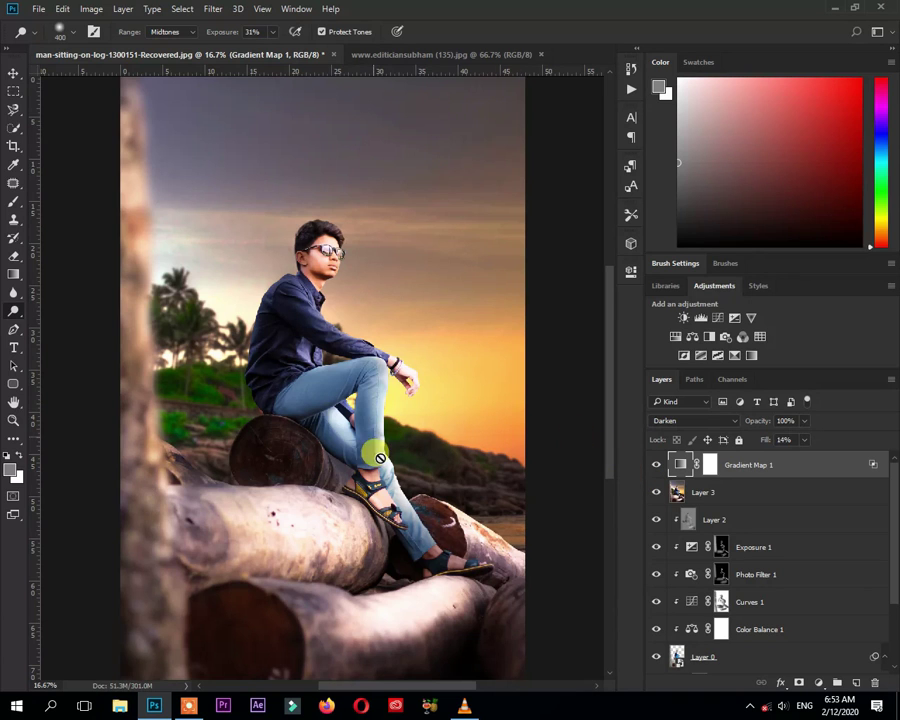
{"action": "scroll", "coordinate": [360, 450], "scroll_direction": "up", "scroll_amount": 2}
{"action": "scroll", "coordinate": [340, 440], "scroll_direction": "up", "scroll_amount": 2}
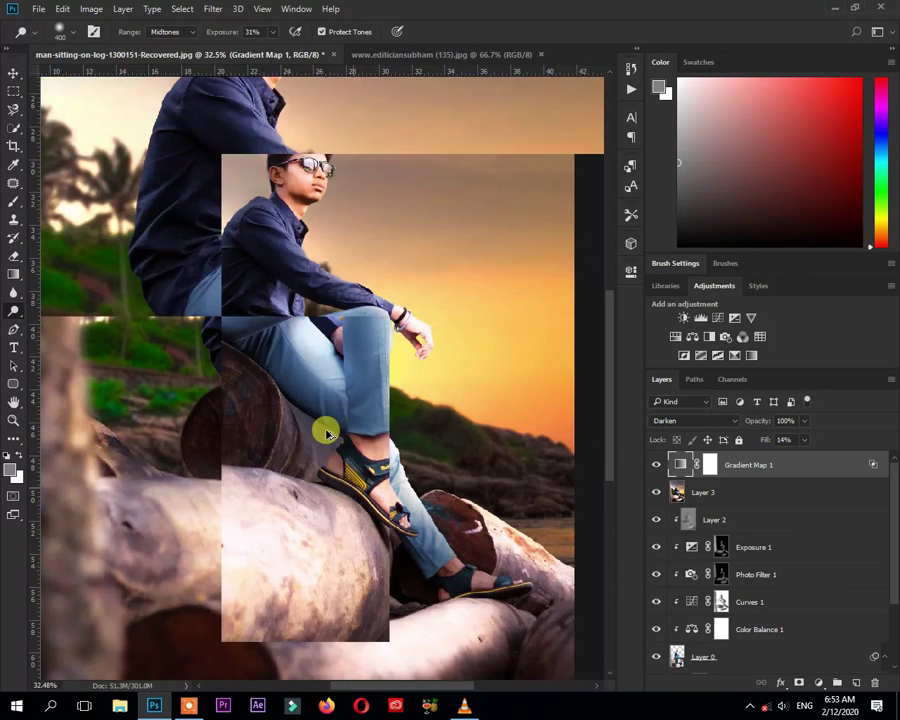
{"action": "scroll", "coordinate": [327, 432], "scroll_direction": "up", "scroll_amount": 1}
{"action": "scroll", "coordinate": [312, 414], "scroll_direction": "up", "scroll_amount": 1}
{"action": "scroll", "coordinate": [304, 286], "scroll_direction": "up", "scroll_amount": 1}
{"action": "scroll", "coordinate": [286, 230], "scroll_direction": "up", "scroll_amount": 1}
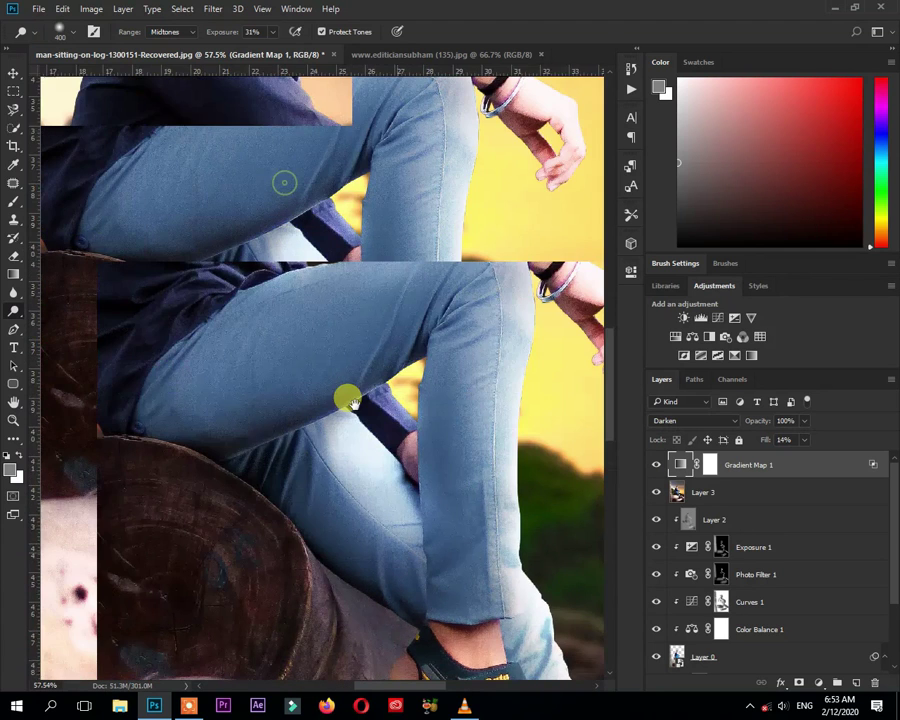
{"action": "left_click_drag", "start_coordinate": [325, 208], "coordinate": [364, 480]}
{"action": "left_click_drag", "start_coordinate": [380, 294], "coordinate": [360, 495]}
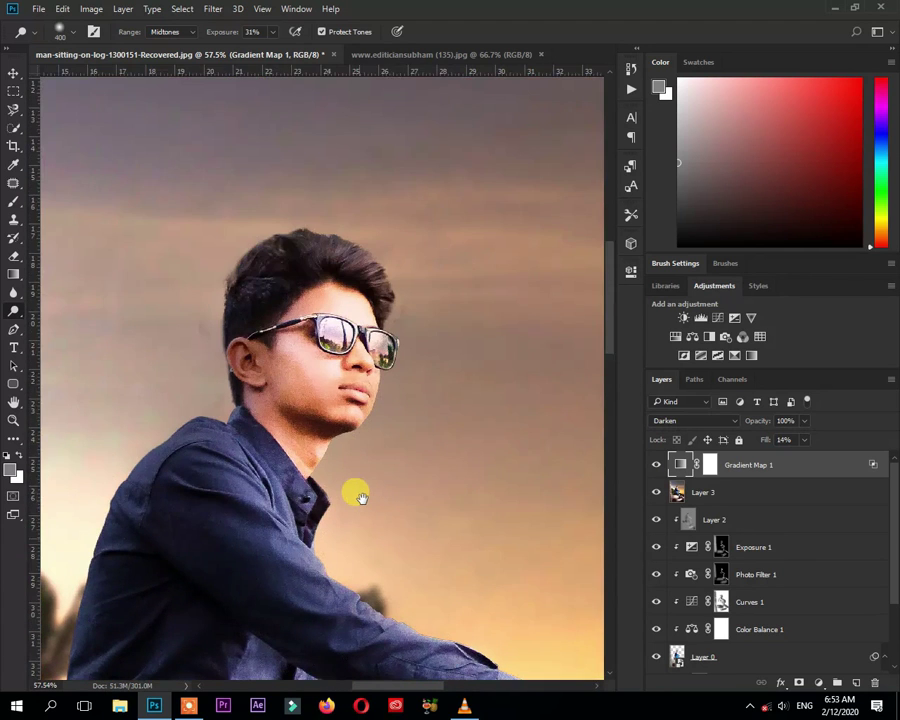
{"action": "scroll", "coordinate": [360, 460], "scroll_direction": "down", "scroll_amount": 1}
{"action": "scroll", "coordinate": [392, 412], "scroll_direction": "down", "scroll_amount": 1}
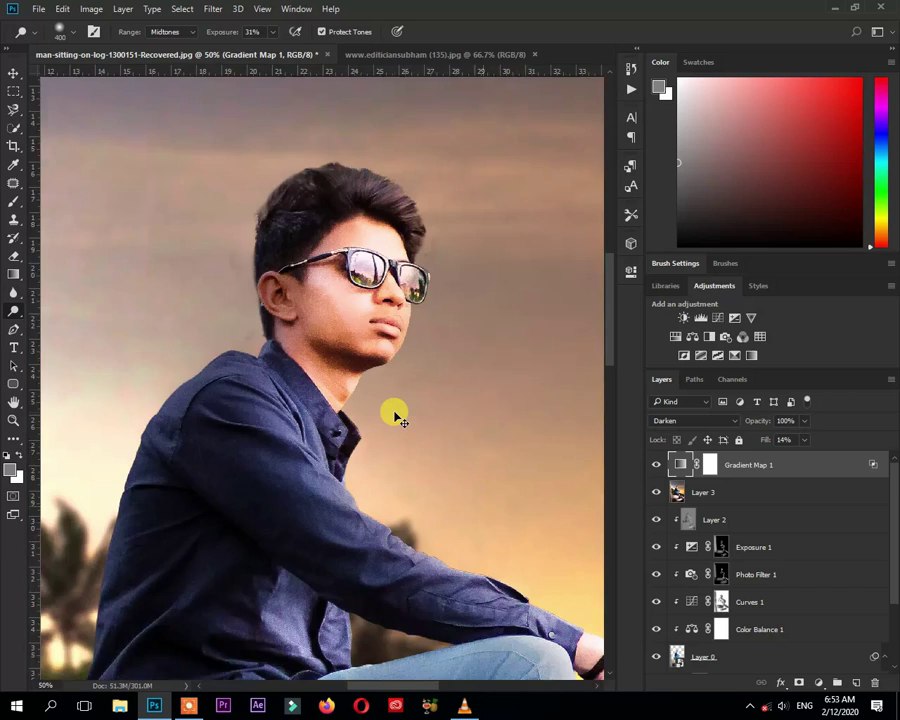
{"action": "scroll", "coordinate": [395, 418], "scroll_direction": "down", "scroll_amount": 1}
{"action": "scroll", "coordinate": [395, 416], "scroll_direction": "down", "scroll_amount": 1}
{"action": "scroll", "coordinate": [395, 412], "scroll_direction": "down", "scroll_amount": 2}
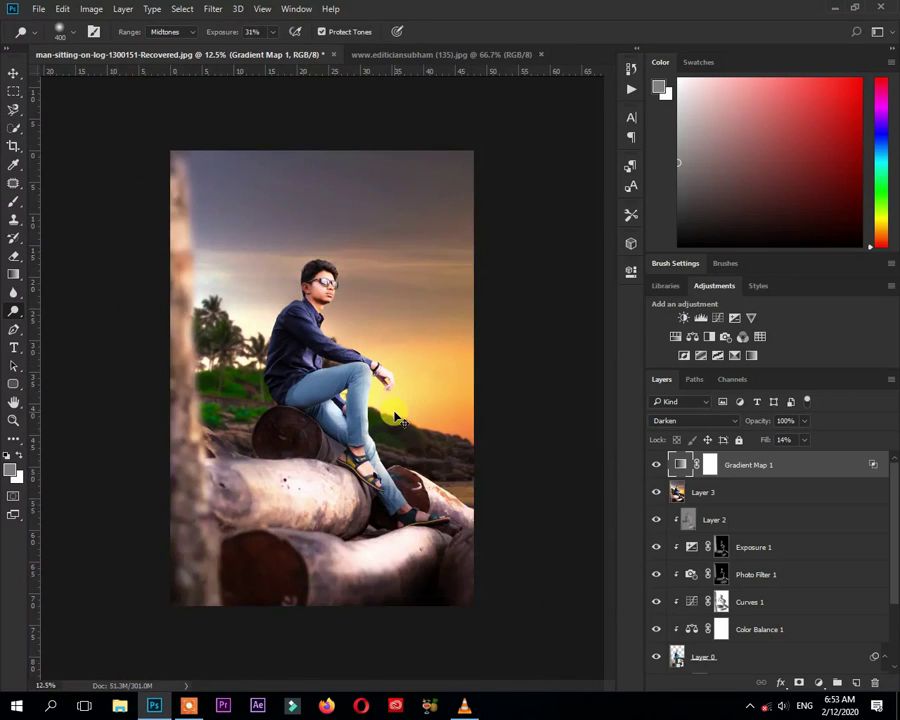
{"action": "scroll", "coordinate": [394, 412], "scroll_direction": "up", "scroll_amount": 1}
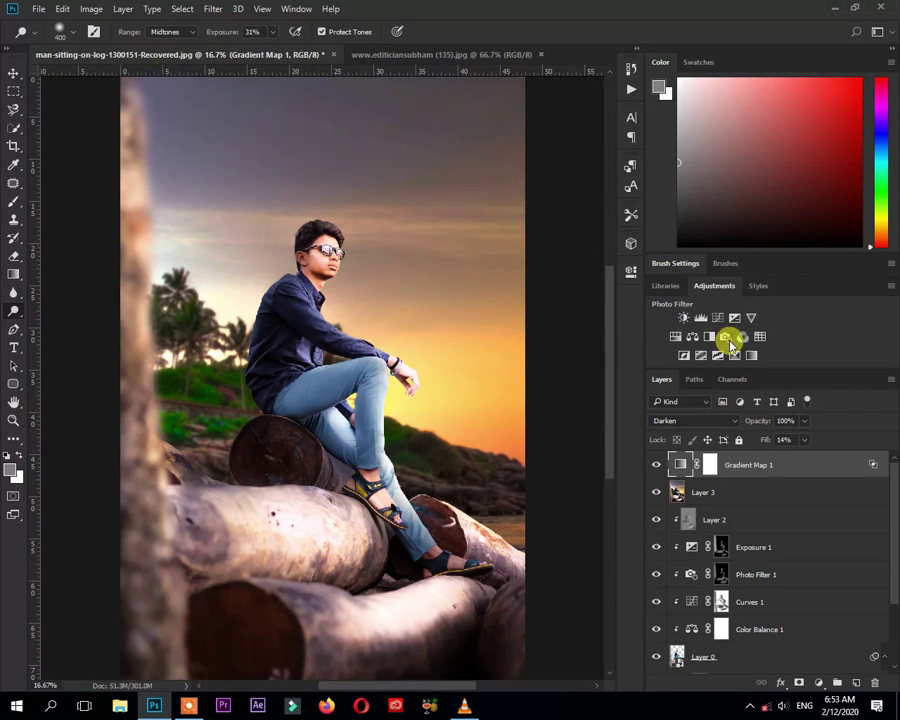
Add a Color Lookup layer using HorrorBlue.3DL at 17% fill.
{"action": "left_click", "coordinate": [759, 336]}
{"action": "left_click", "coordinate": [563, 314]}
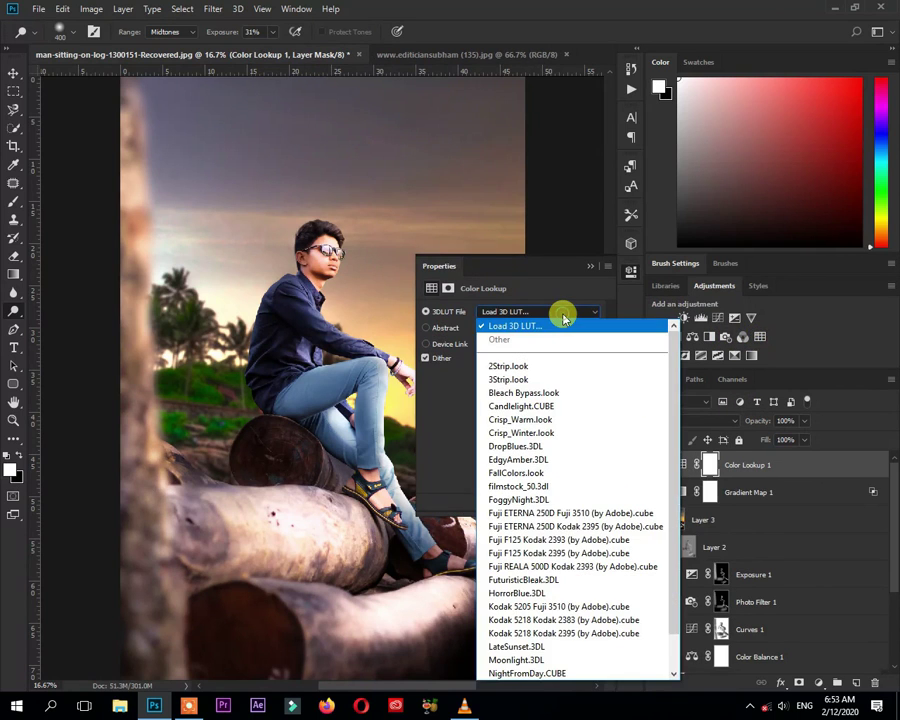
{"action": "left_click", "coordinate": [532, 593]}
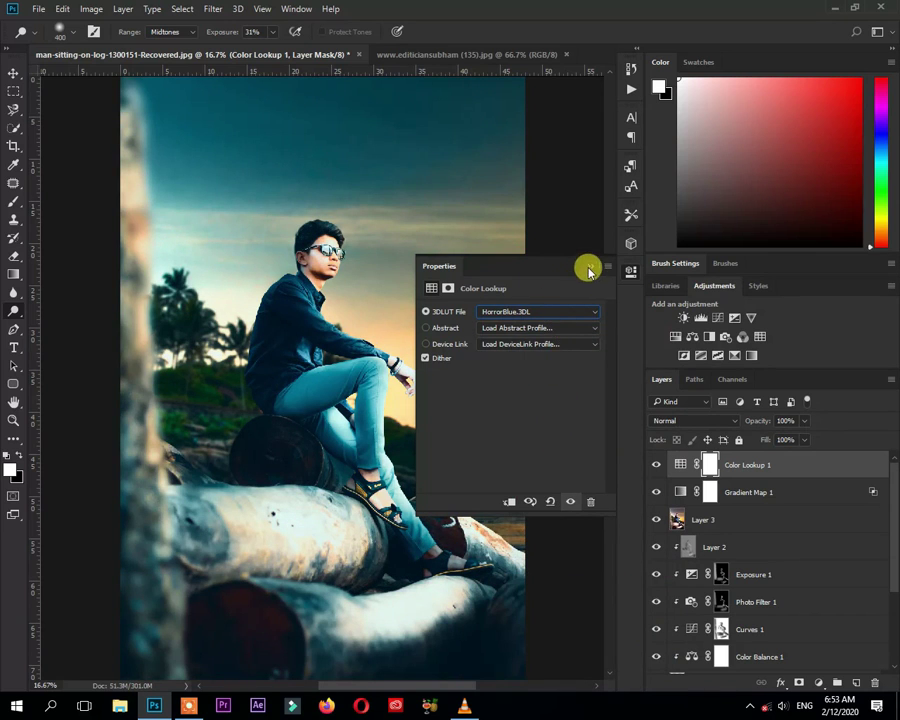
{"action": "left_click", "coordinate": [588, 266]}
{"action": "left_click", "coordinate": [654, 465]}
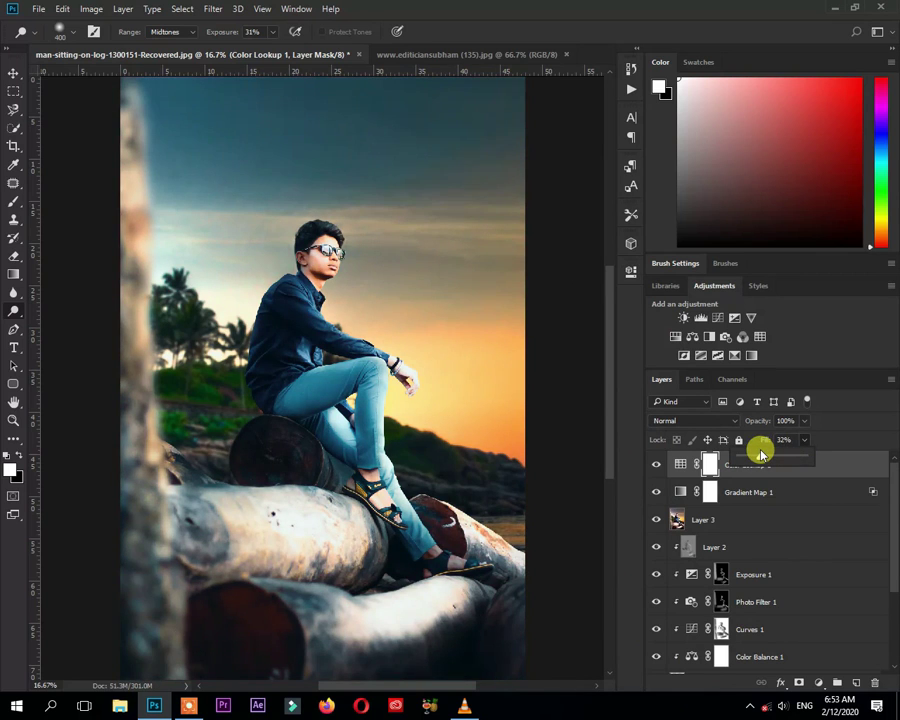
{"action": "left_click_drag", "start_coordinate": [752, 453], "coordinate": [741, 453]}
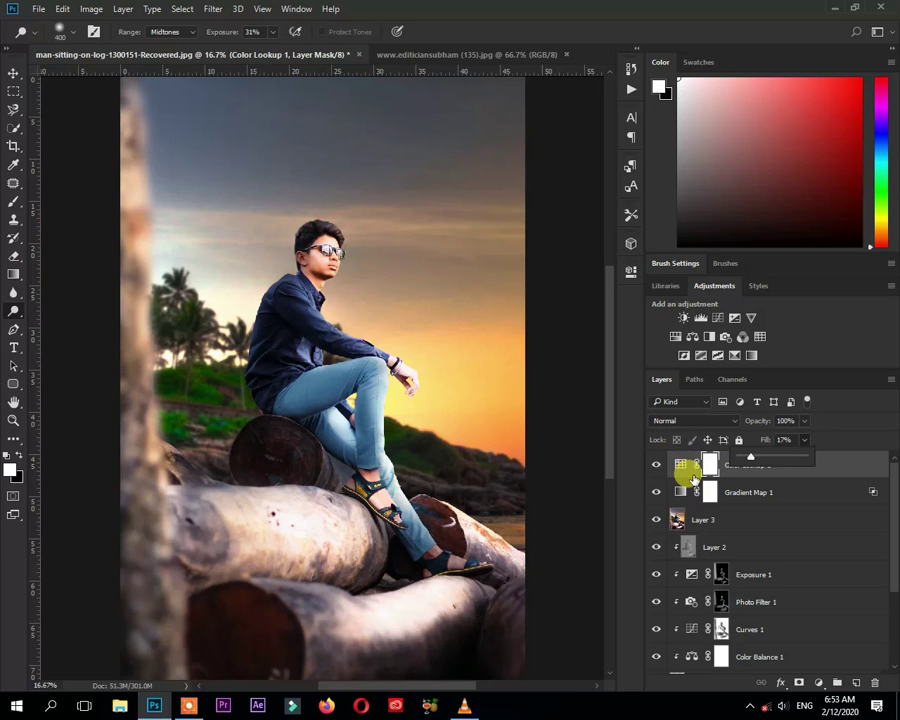
{"action": "left_click", "coordinate": [762, 335]}
Add a second Color Lookup layer with Kodak 5218 Kodak 2383 at 11% fill.
{"action": "left_click", "coordinate": [538, 311]}
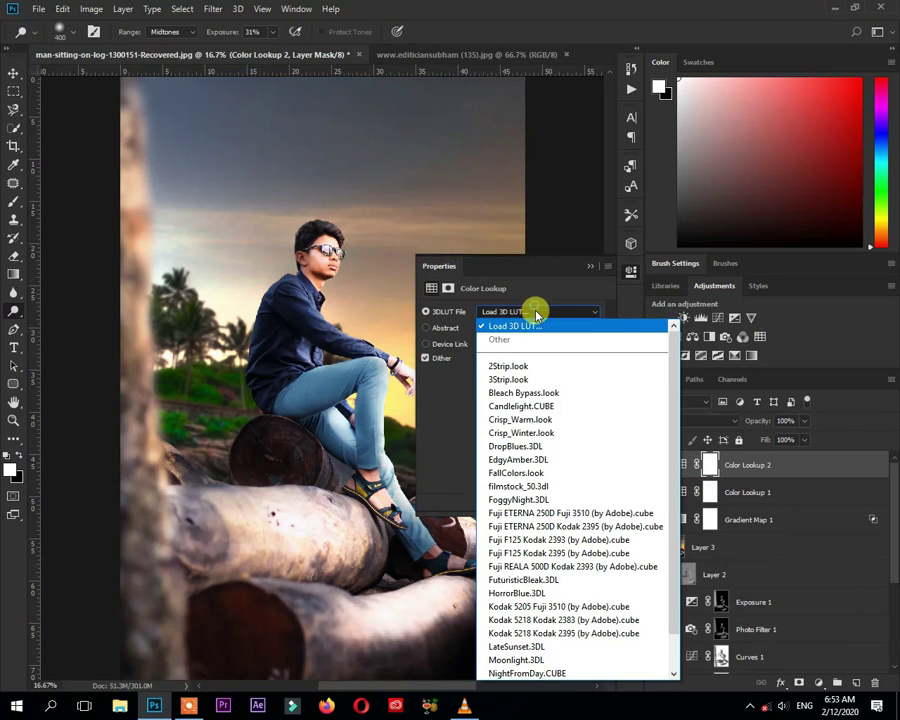
{"action": "left_click", "coordinate": [507, 620]}
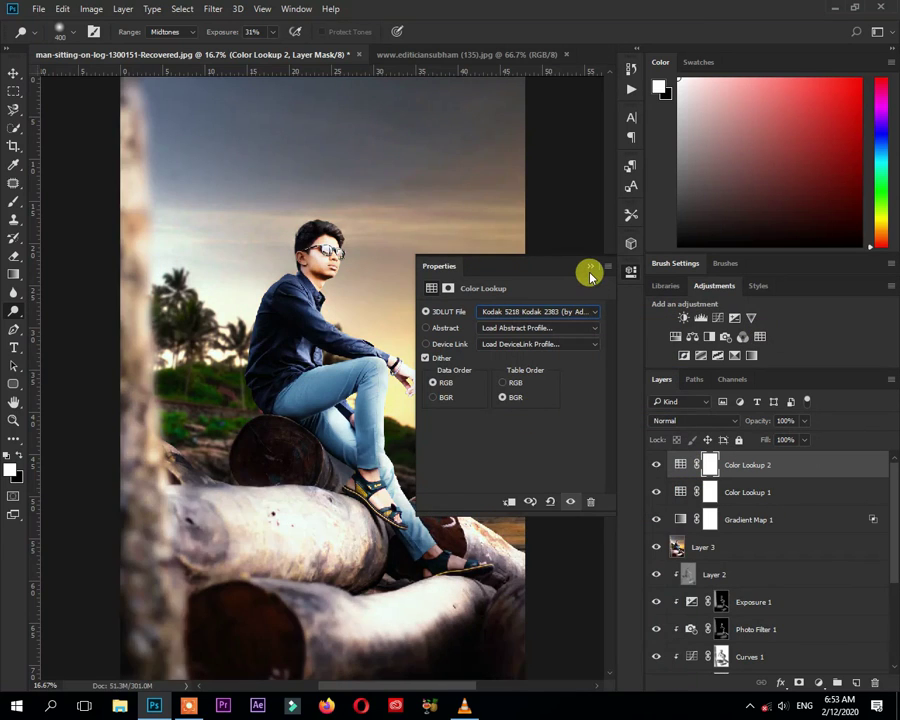
{"action": "left_click", "coordinate": [591, 270]}
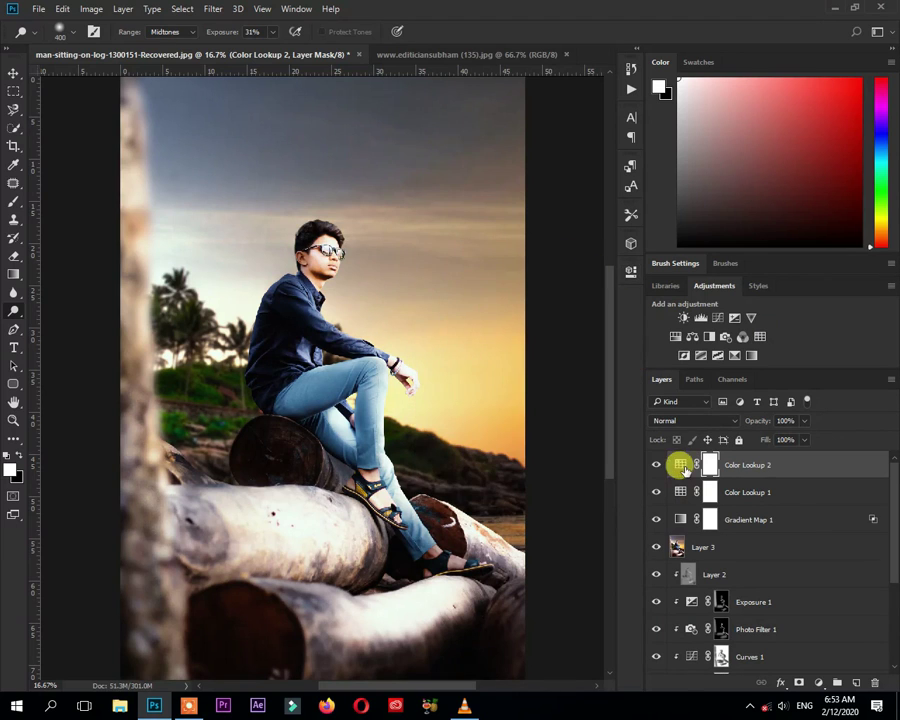
{"action": "left_click", "coordinate": [652, 464]}
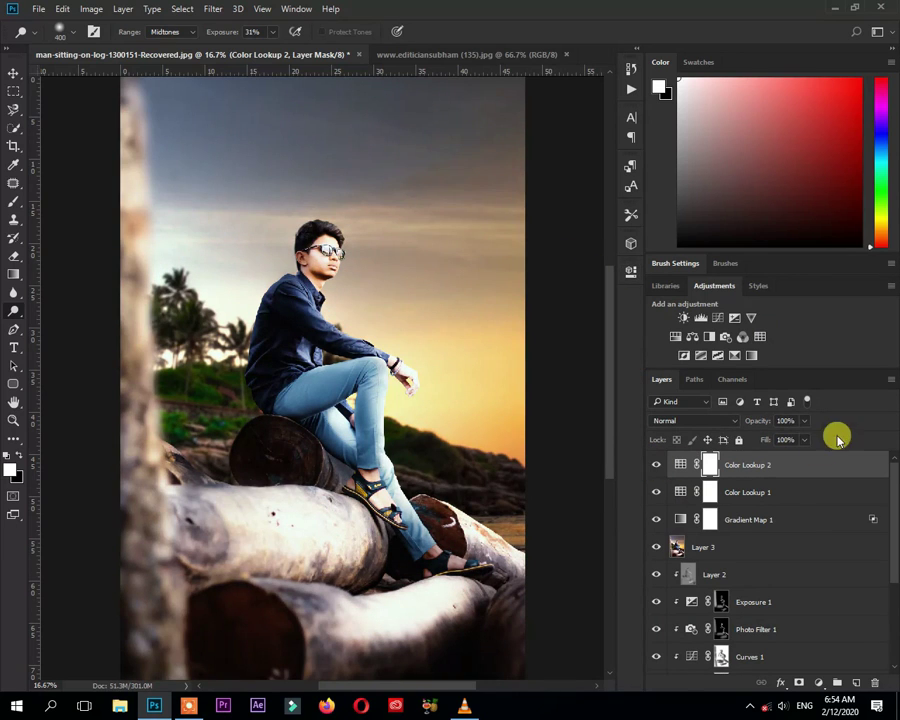
{"action": "left_click", "coordinate": [804, 440]}
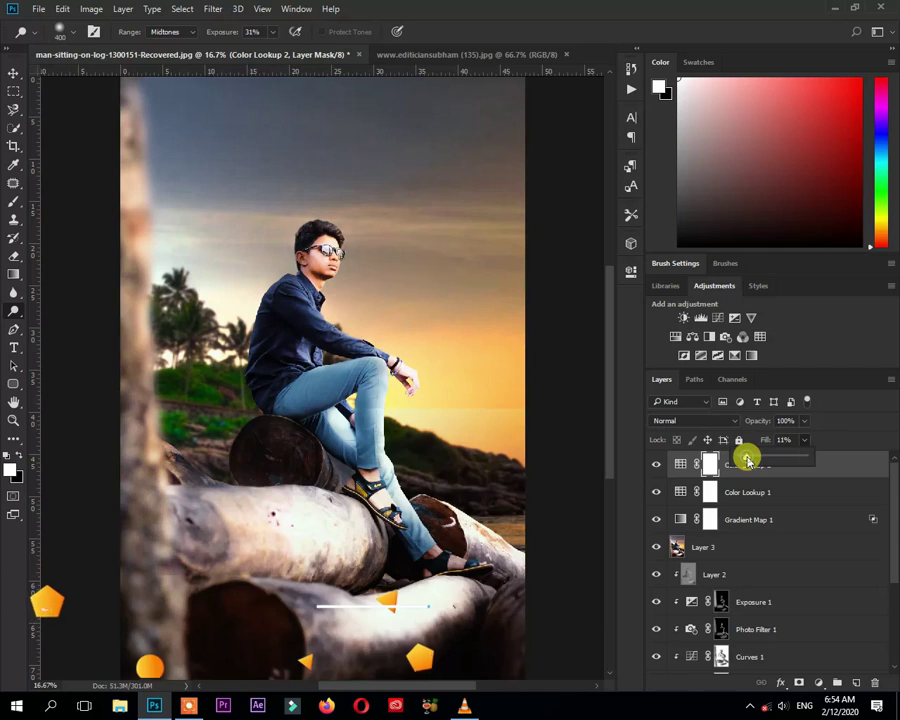
{"action": "left_click_drag", "start_coordinate": [748, 460], "coordinate": [730, 458]}
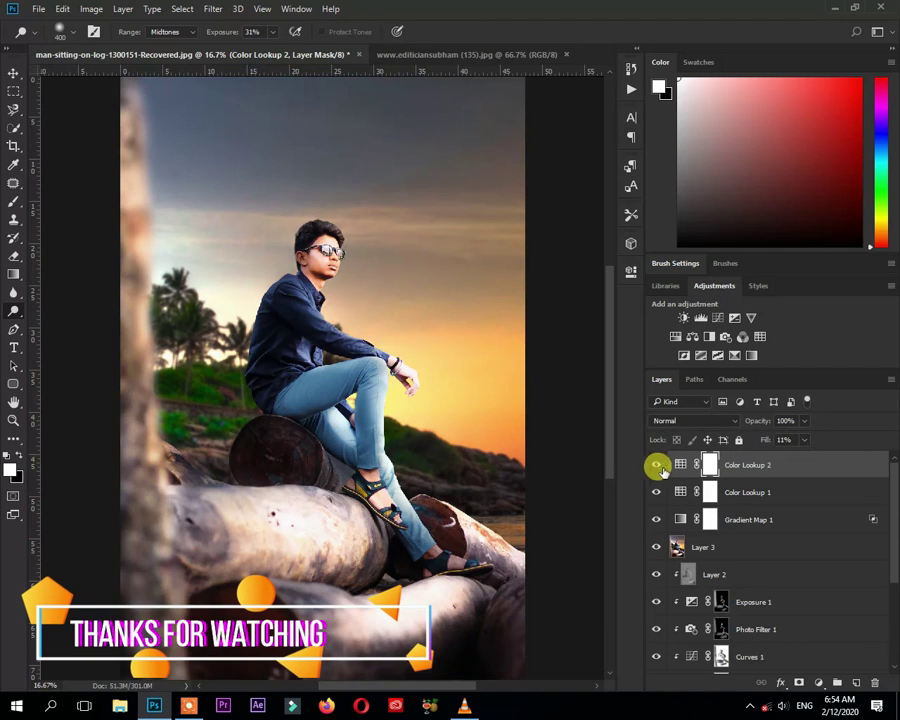